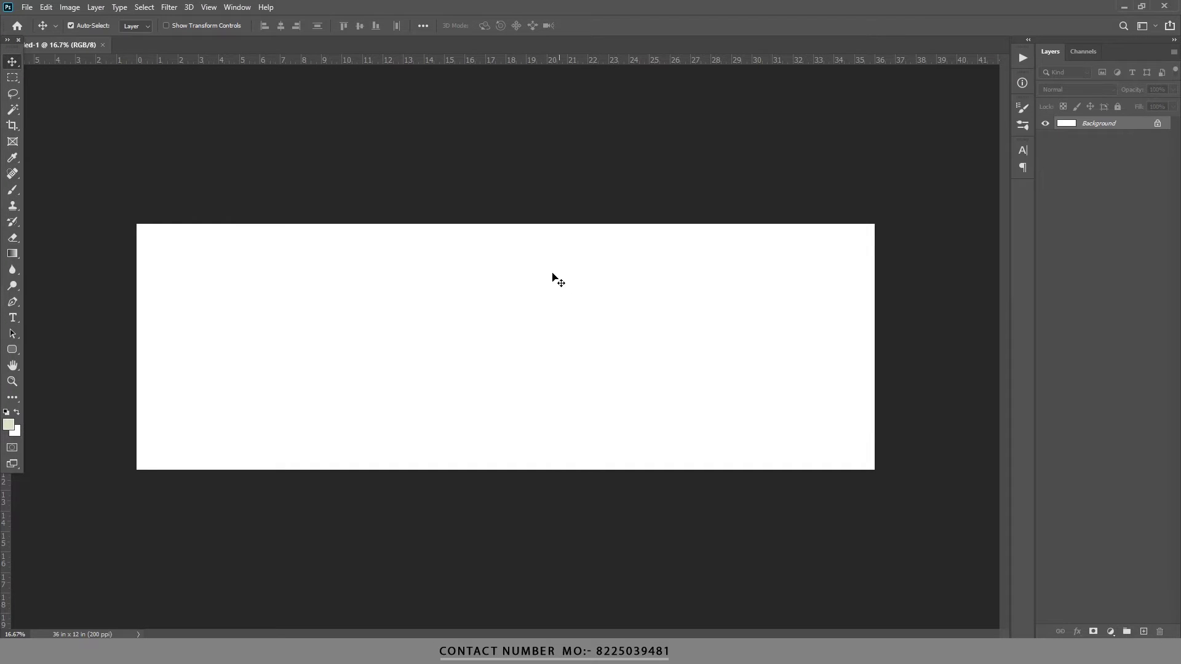
# Place a vertical guide at 18 in on the blank 36×12 in canvas, then zoom in.
pyautogui.moveTo(19, 508); pyautogui.dragTo(505, 480)
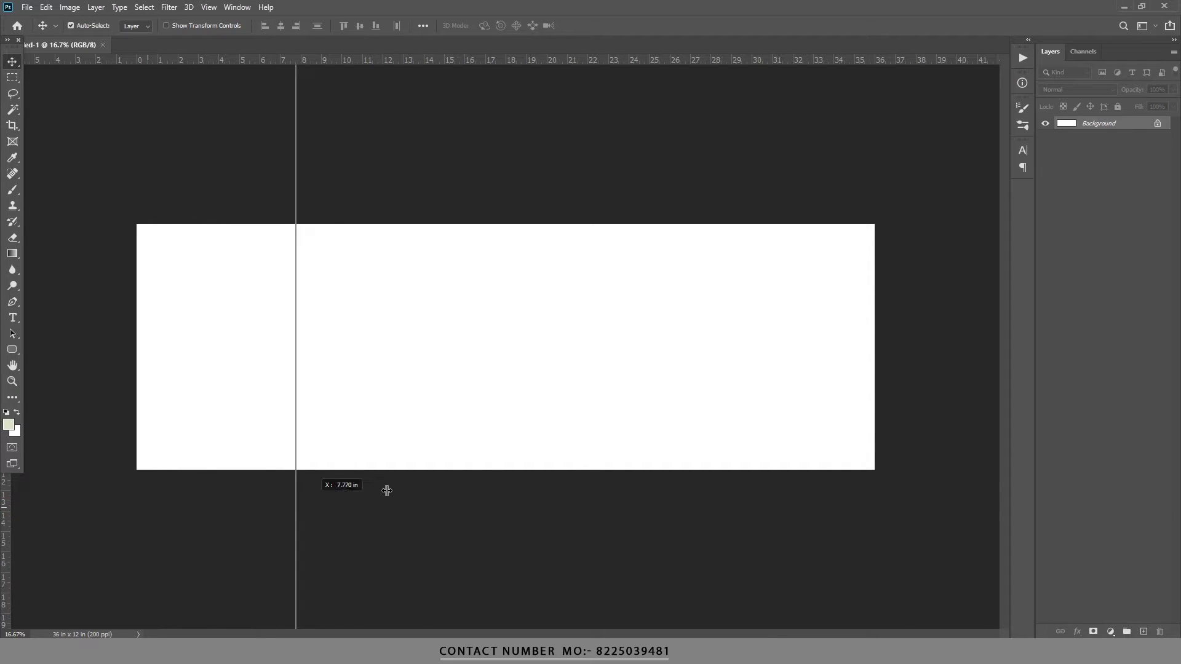
pyautogui.hotkey('ctrl', '0')
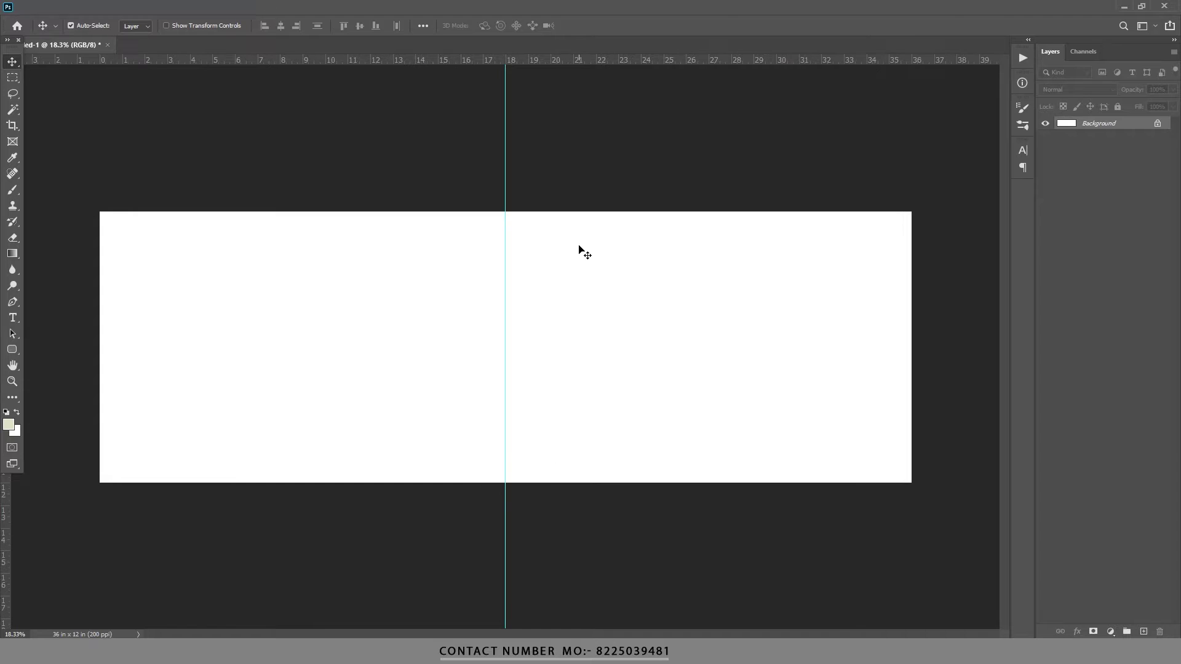
# Open ADS_3630, ADS_3644, ADS_3645 and ADS_3652 from the album dm folder, passing through Camera Raw.
pyautogui.click(27, 7)
pyautogui.click(49, 33)
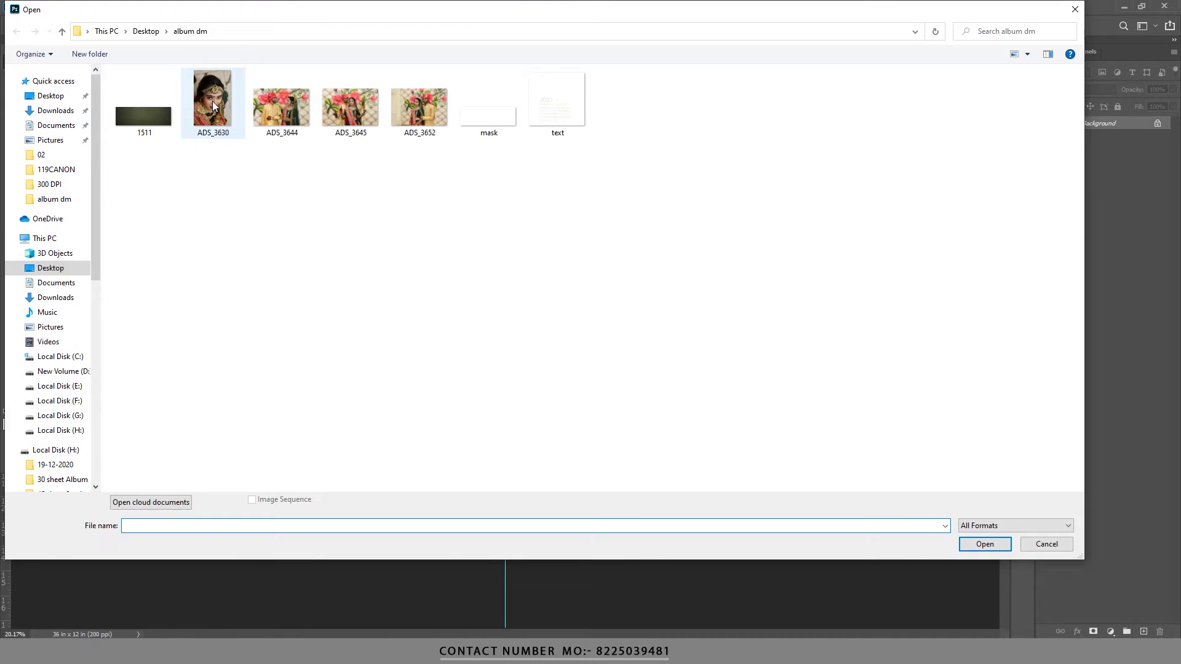
pyautogui.moveTo(434, 174); pyautogui.dragTo(224, 116)
pyautogui.click(215, 115)
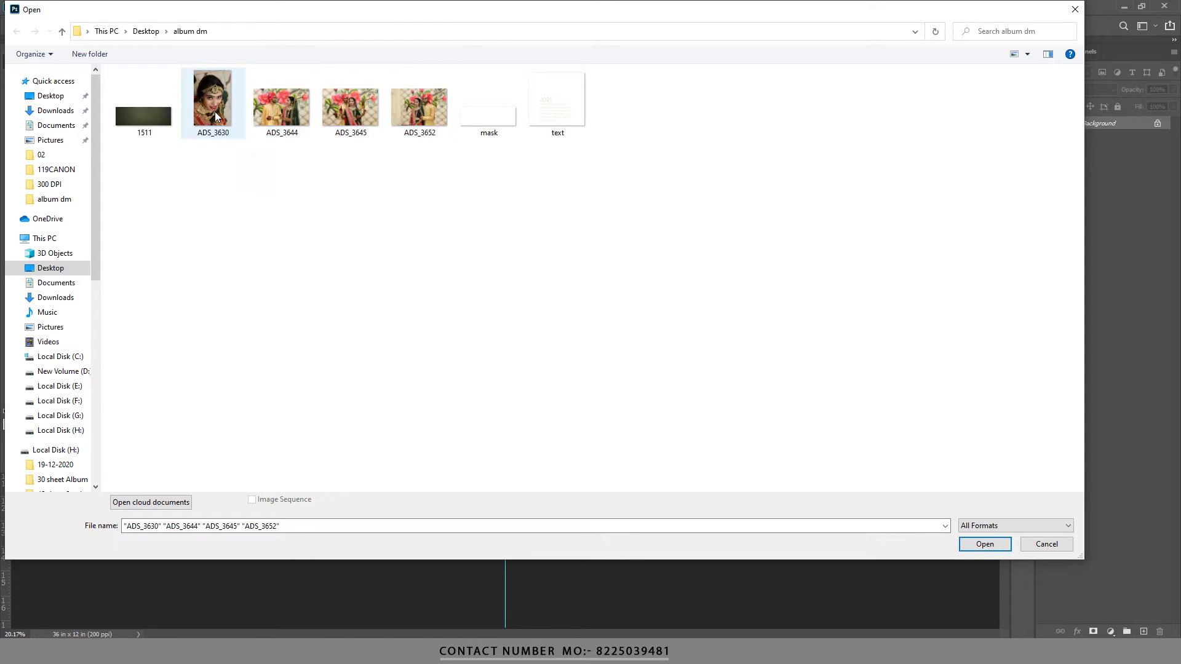
pyautogui.moveTo(420, 175); pyautogui.dragTo(227, 101)
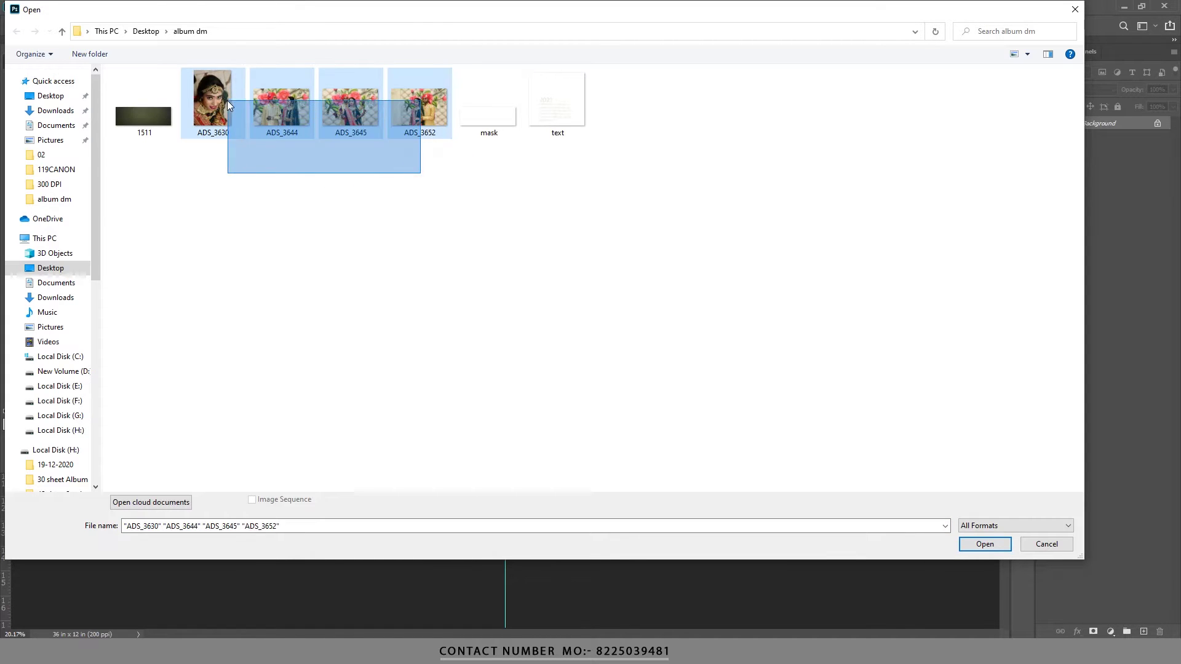
pyautogui.click(971, 544)
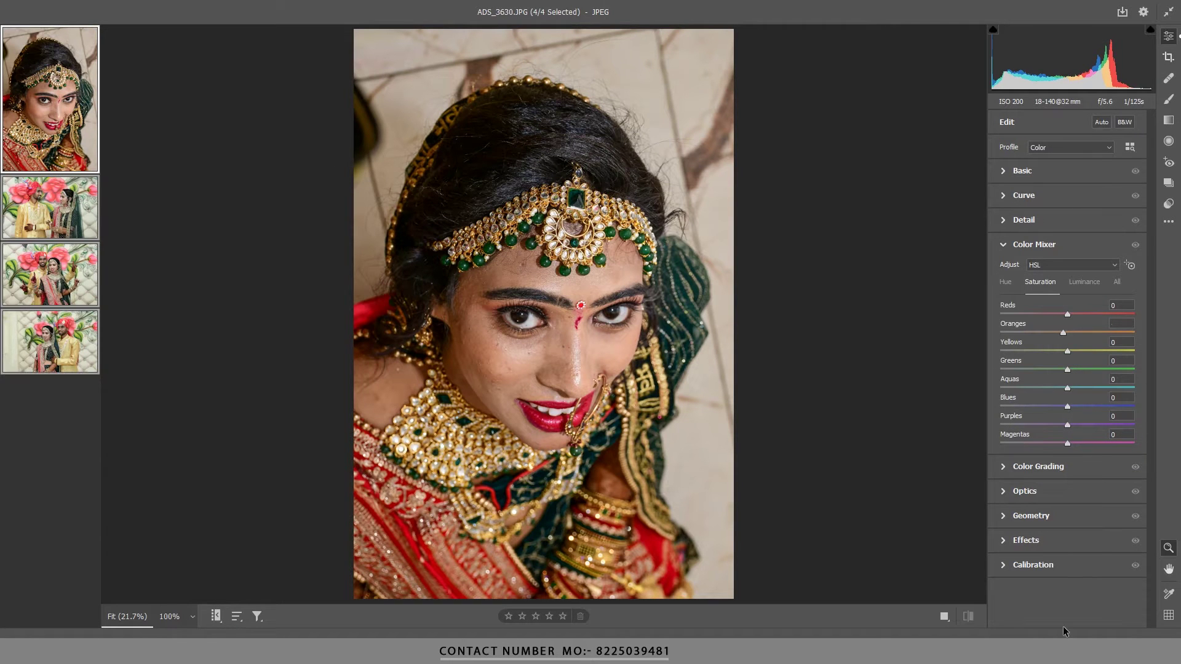
pyautogui.press('Escape')
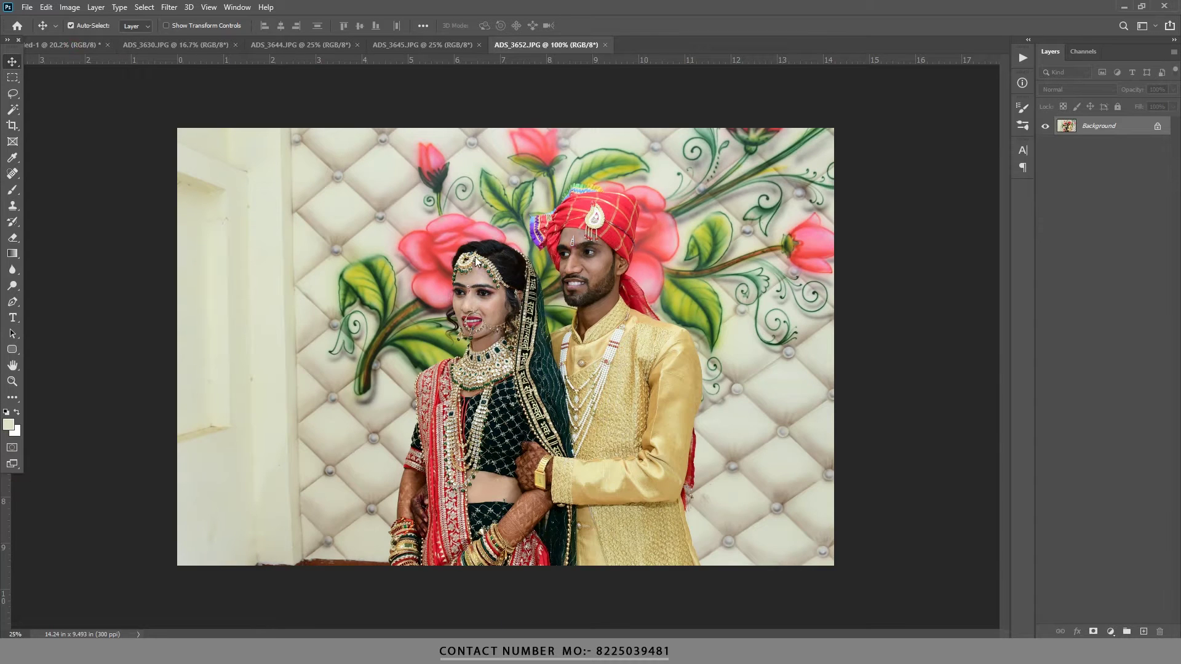
# Drag the ADS_3630 bride portrait into the album as Layer 1, scaled to full height at the left edge.
pyautogui.hotkey('ctrl', 'Tab')
pyautogui.moveTo(492, 344)
pyautogui.mouseDown()
pyautogui.moveTo(239, 266)
pyautogui.moveTo(331, 275)
pyautogui.moveTo(369, 326)
pyautogui.moveTo(320, 320)
pyautogui.mouseUp()
pyautogui.hotkey('ctrl', 't')
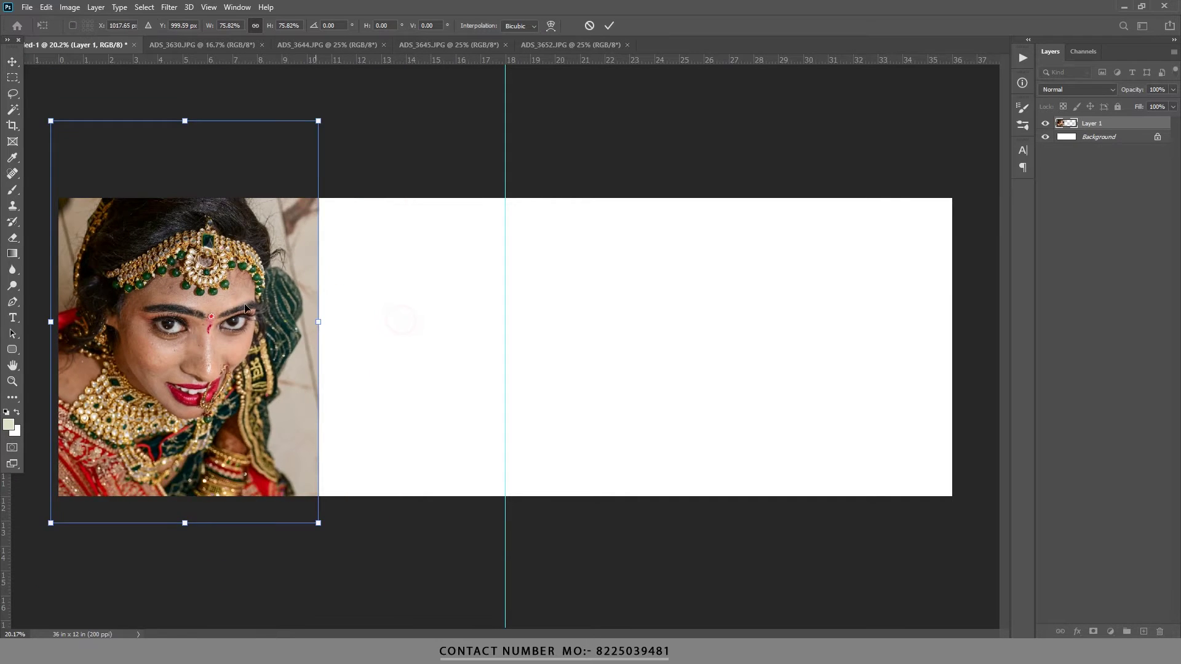
pyautogui.moveTo(247, 316); pyautogui.dragTo(255, 351)
pyautogui.moveTo(247, 280); pyautogui.dragTo(246, 287)
pyautogui.moveTo(192, 164)
pyautogui.mouseDown()
pyautogui.moveTo(190, 150)
pyautogui.moveTo(197, 196)
pyautogui.mouseUp()
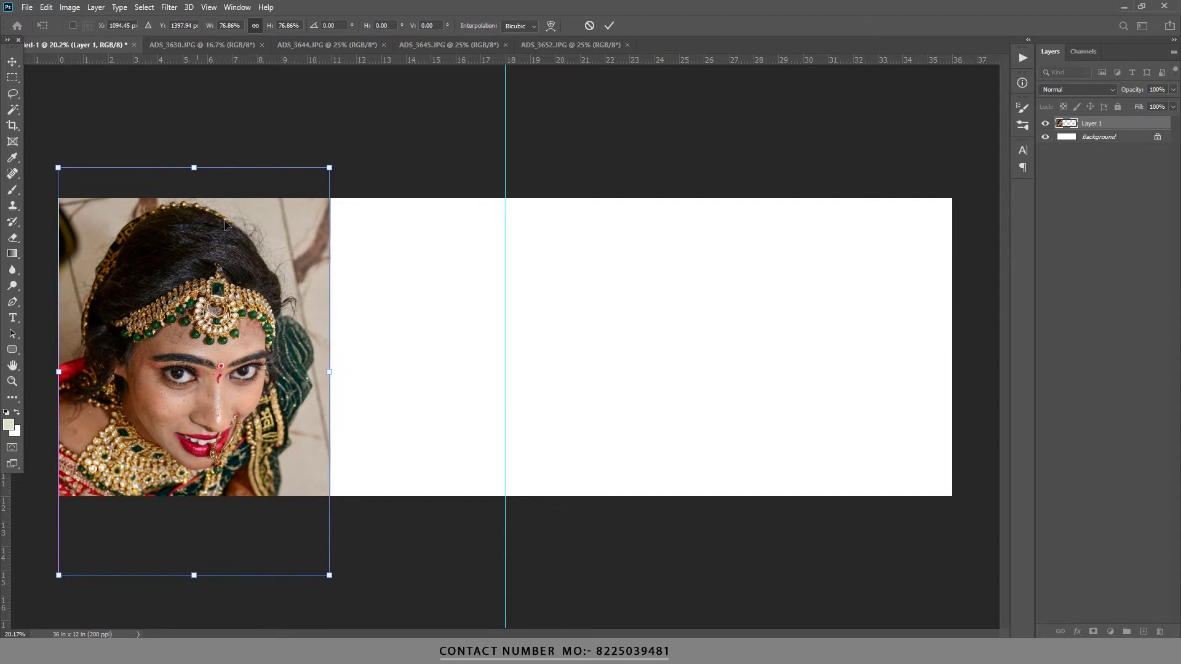
pyautogui.moveTo(331, 368)
pyautogui.mouseDown()
pyautogui.moveTo(352, 373)
pyautogui.moveTo(312, 355)
pyautogui.mouseUp()
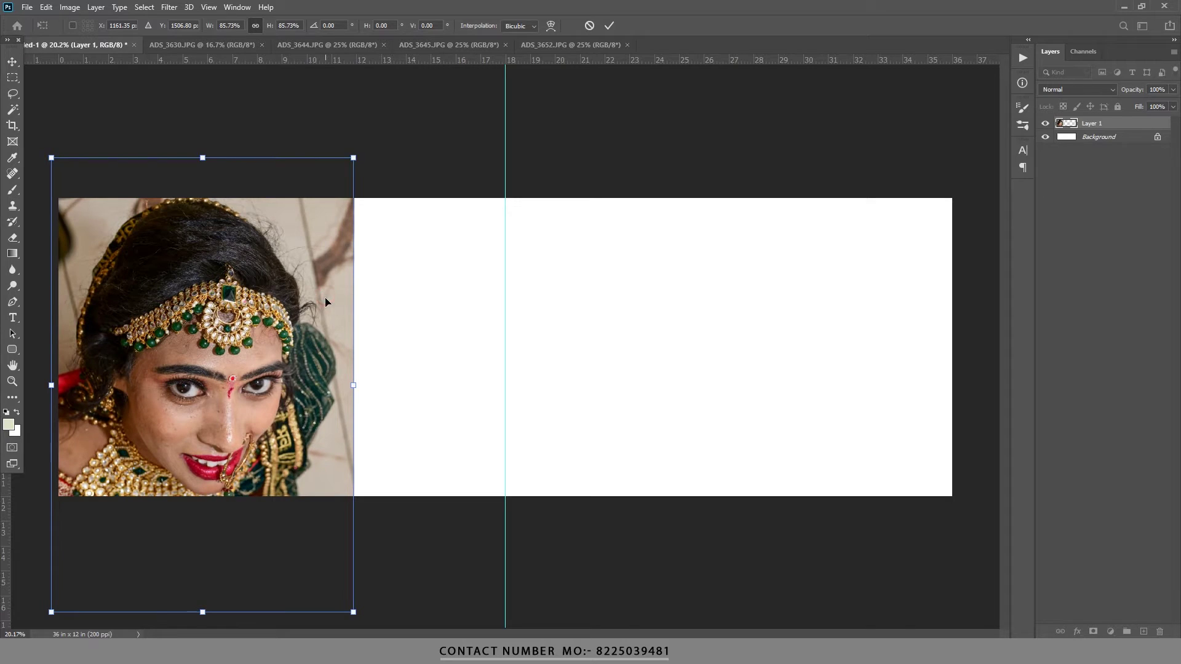
pyautogui.click(609, 26)
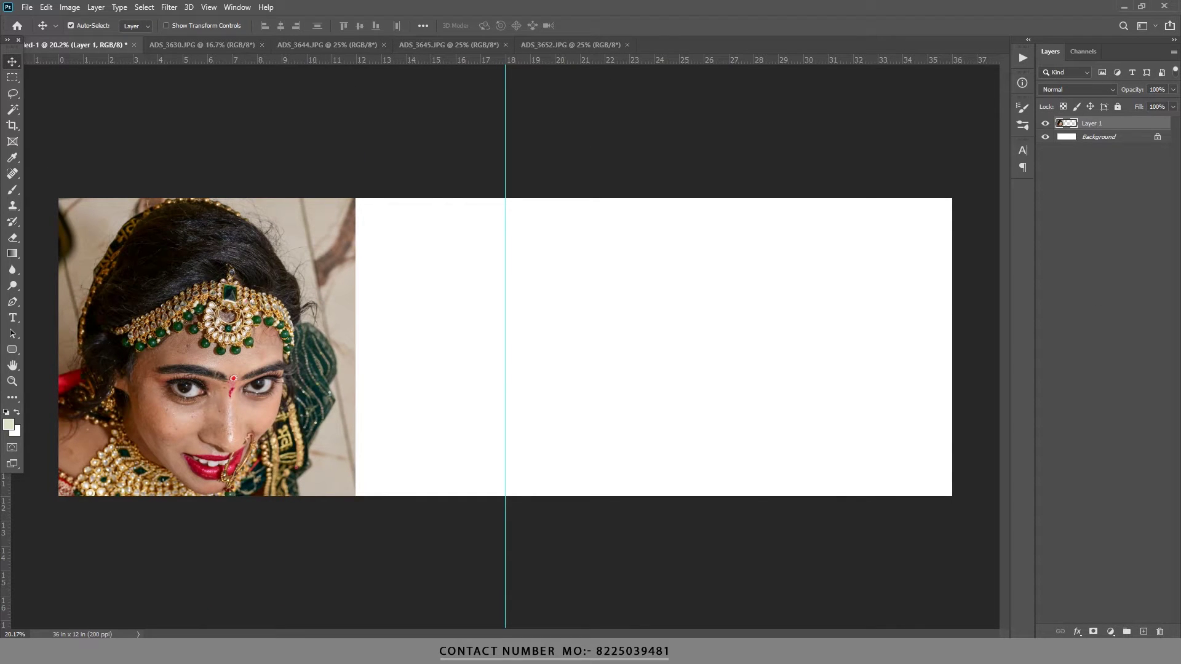
# On a new layer, draw a rectangle beside the portrait and fill it black.
pyautogui.click(1143, 632)
pyautogui.rightClick(13, 78)
pyautogui.click(61, 78)
pyautogui.moveTo(350, 265); pyautogui.dragTo(492, 354)
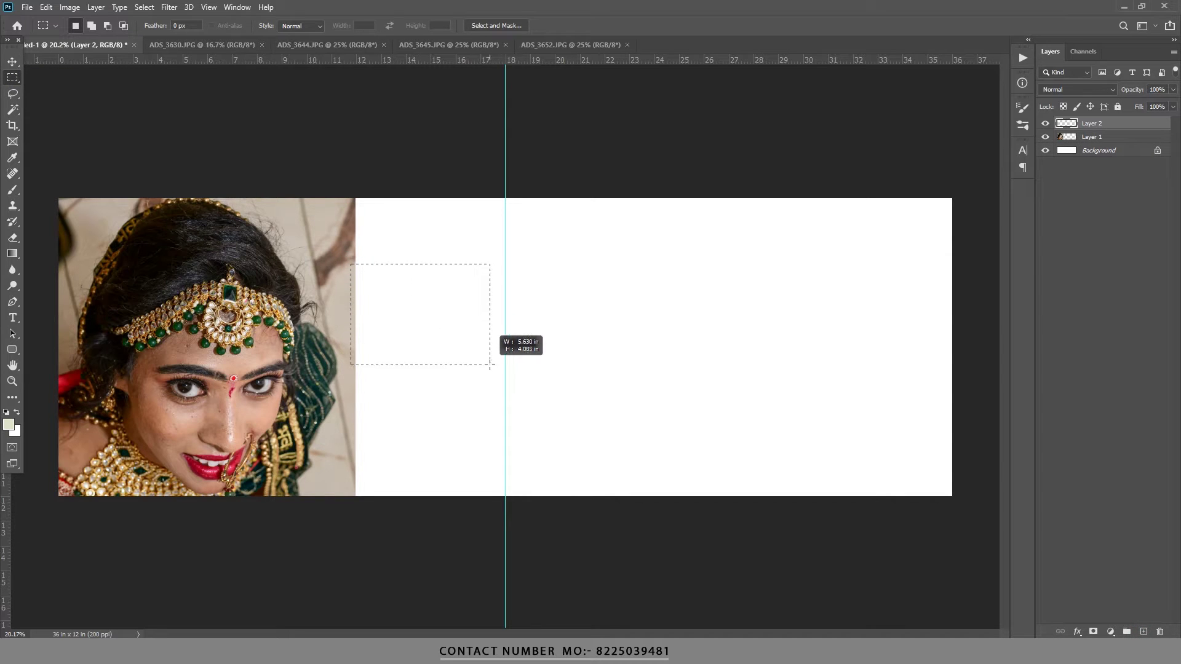
pyautogui.click(484, 357)
pyautogui.hotkey('alt', 'BackSpace')
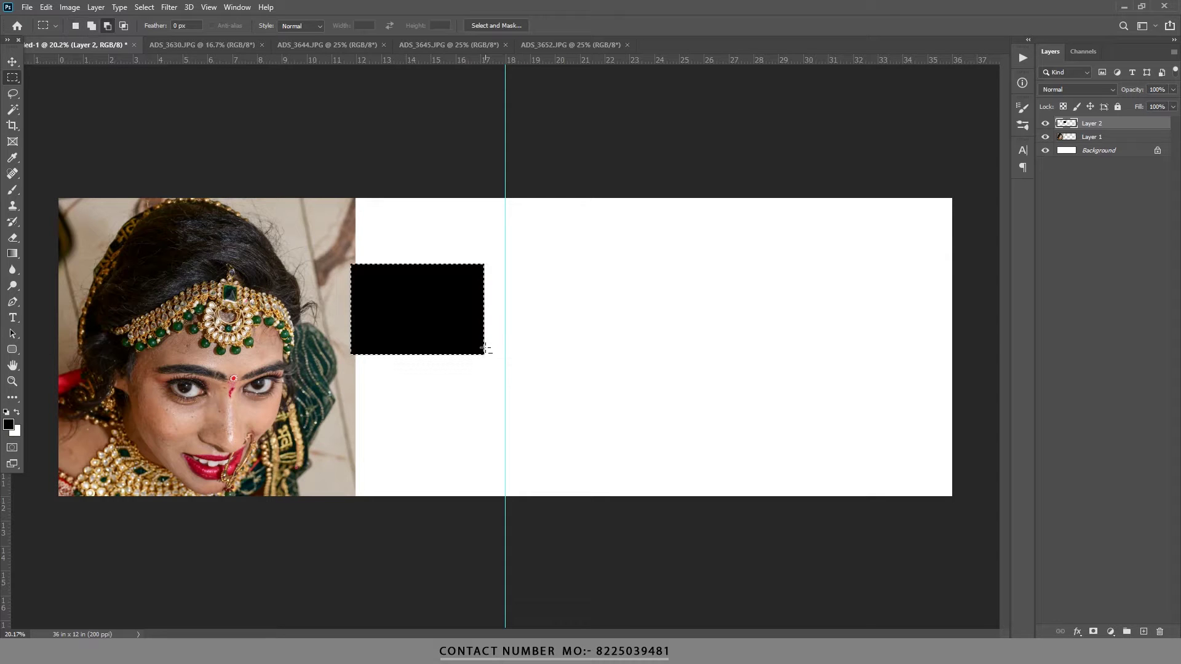
# Duplicate the black box below the original and scale both boxes to about 112%.
pyautogui.press('v')
pyautogui.moveTo(440, 311); pyautogui.dragTo(439, 406)
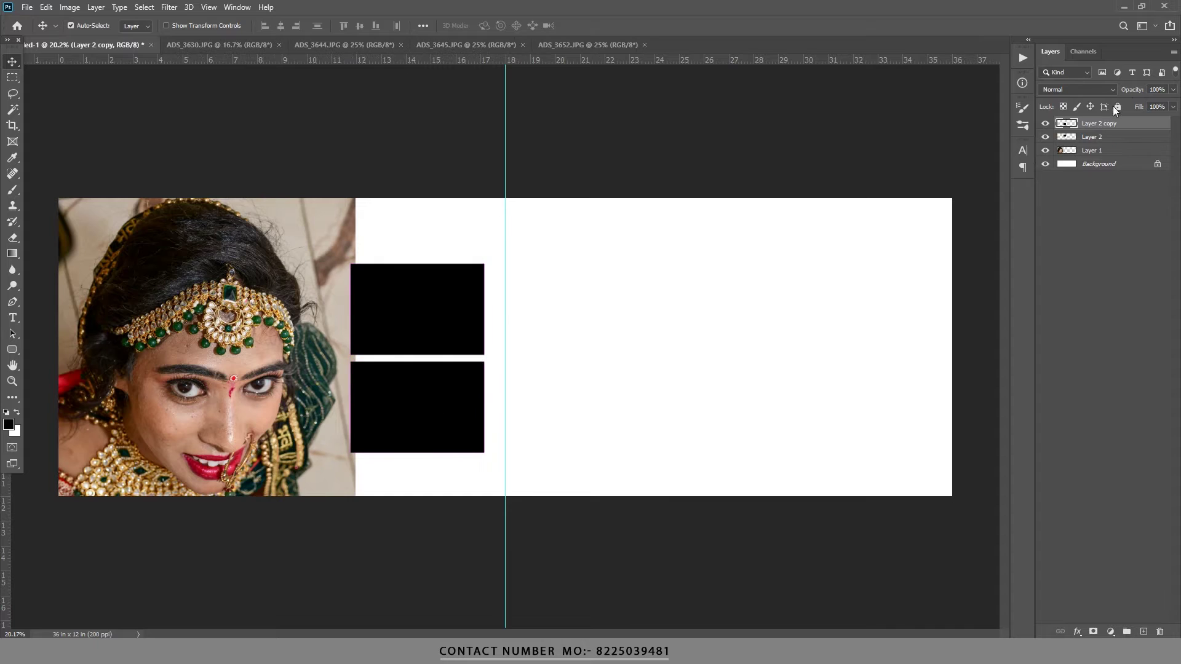
pyautogui.keyDown('shift'); pyautogui.click(1093, 137); pyautogui.keyUp('shift')
pyautogui.hotkey('ctrl', 't')
pyautogui.moveTo(414, 263)
pyautogui.mouseDown()
pyautogui.moveTo(413, 250)
pyautogui.moveTo(409, 273)
pyautogui.mouseUp()
# Commit the enlarged boxes and drag the ADS_3645 couple photo into the album spread.
pyautogui.click(610, 25)
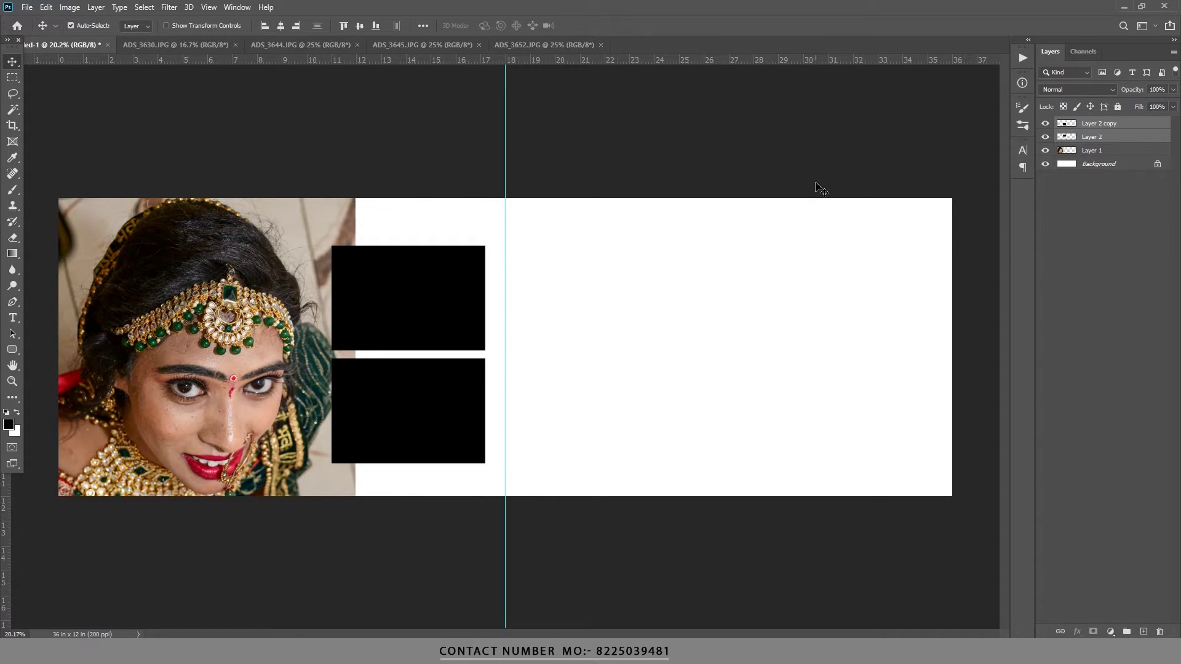
pyautogui.click(773, 318)
pyautogui.click(1101, 164)
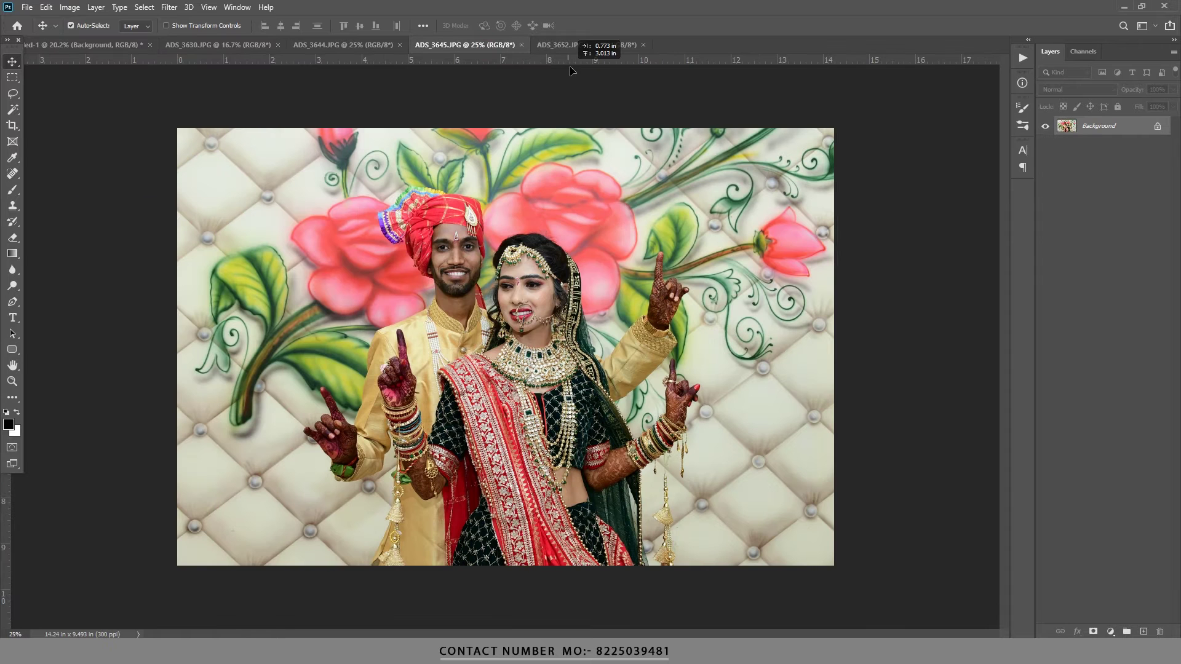
pyautogui.click(587, 45)
pyautogui.moveTo(723, 330)
pyautogui.mouseDown()
pyautogui.moveTo(511, 53)
pyautogui.moveTo(137, 56)
pyautogui.moveTo(690, 295)
pyautogui.mouseUp()
# Scale the ADS_3645 couple photo to full page height on the right half as Layer 3.
pyautogui.hotkey('ctrl', 't')
pyautogui.moveTo(714, 250)
pyautogui.mouseDown()
pyautogui.moveTo(754, 305)
pyautogui.moveTo(767, 249)
pyautogui.moveTo(740, 169)
pyautogui.moveTo(752, 223)
pyautogui.mouseUp()
pyautogui.click(609, 26)
pyautogui.click(307, 276)
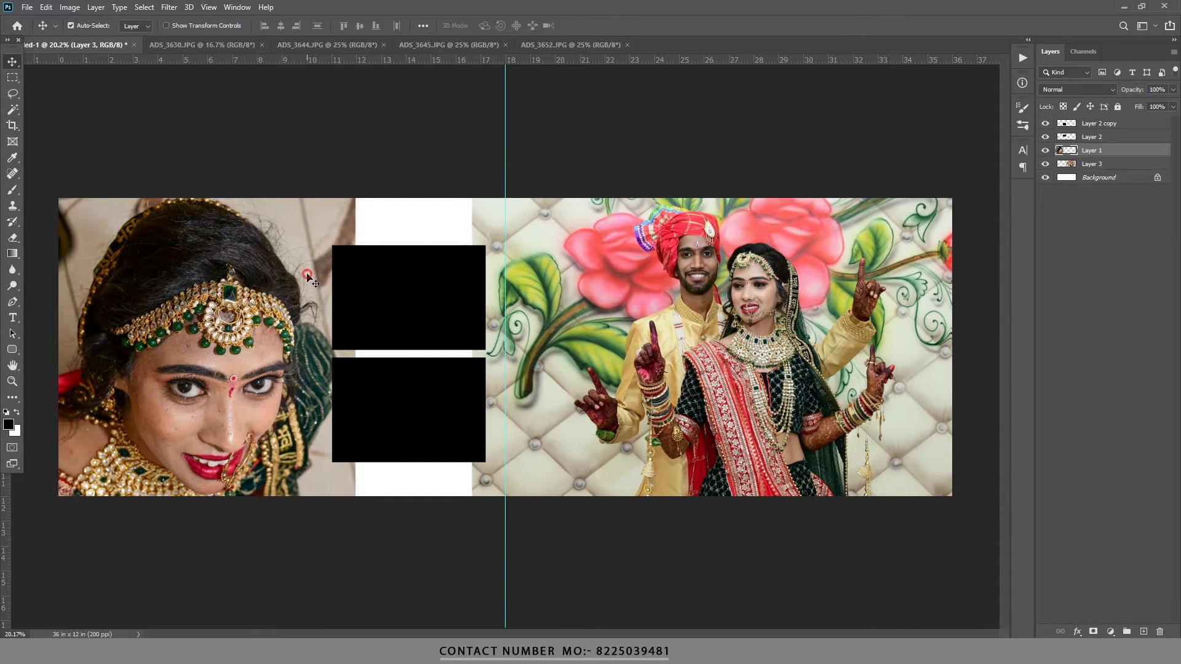
pyautogui.click(1081, 180)
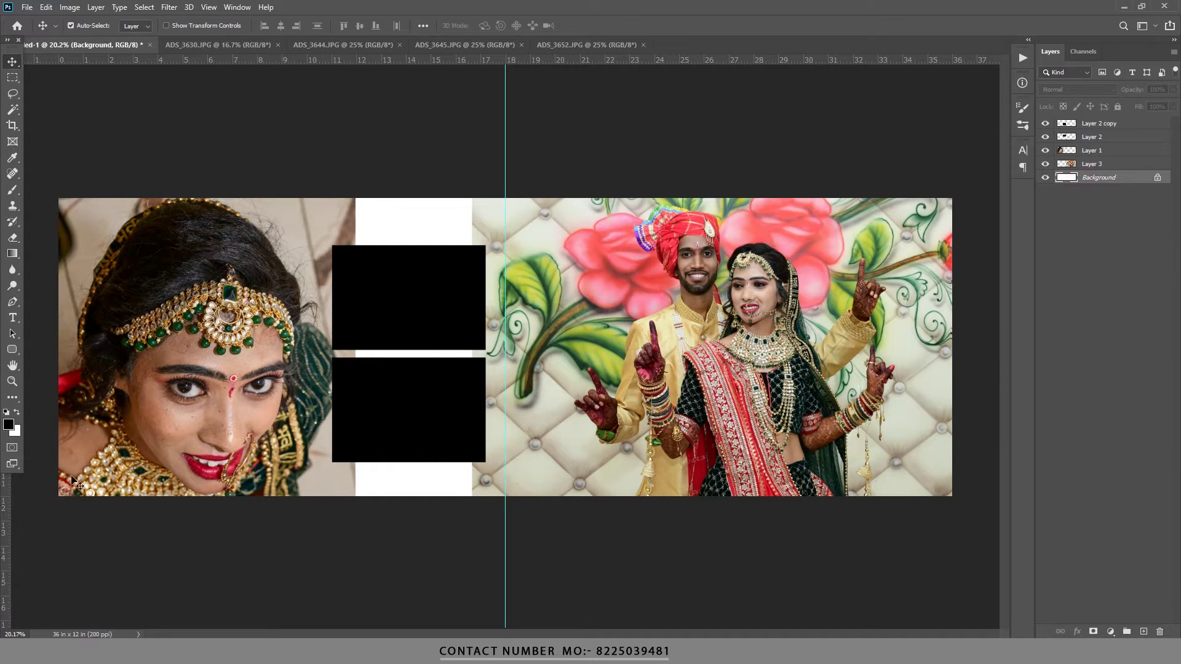
# Fill the Background with a darkened olive green sampled from a leaf, and move Layer 1 below Layer 3.
pyautogui.click(9, 425)
pyautogui.click(297, 234)
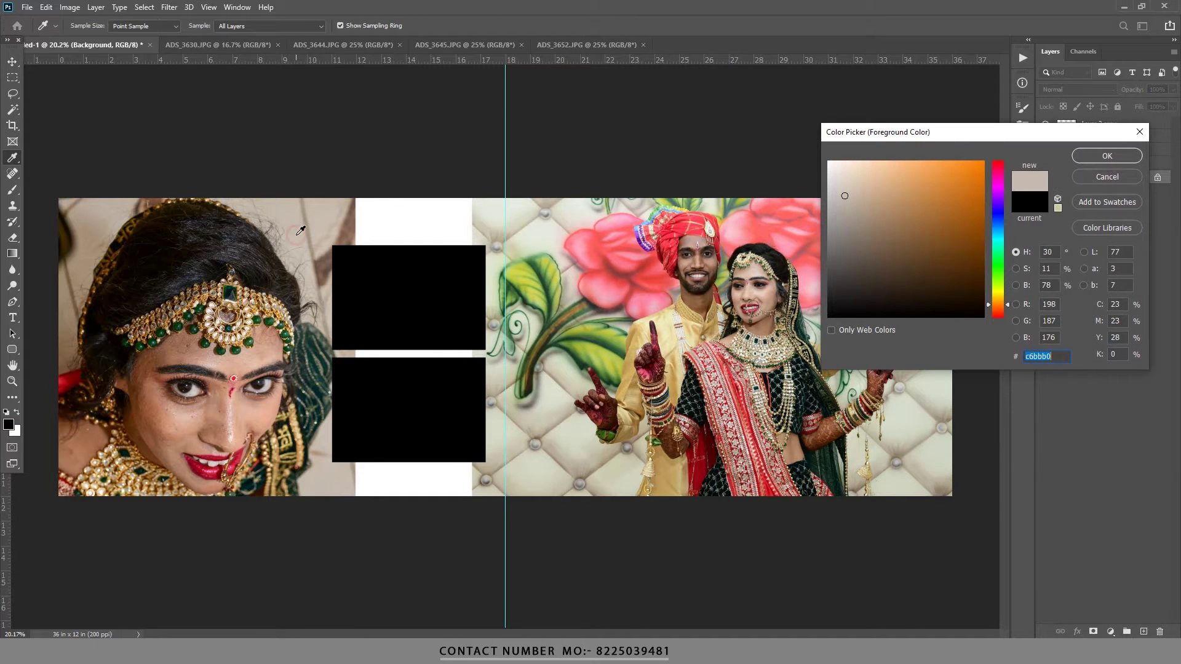
pyautogui.click(524, 281)
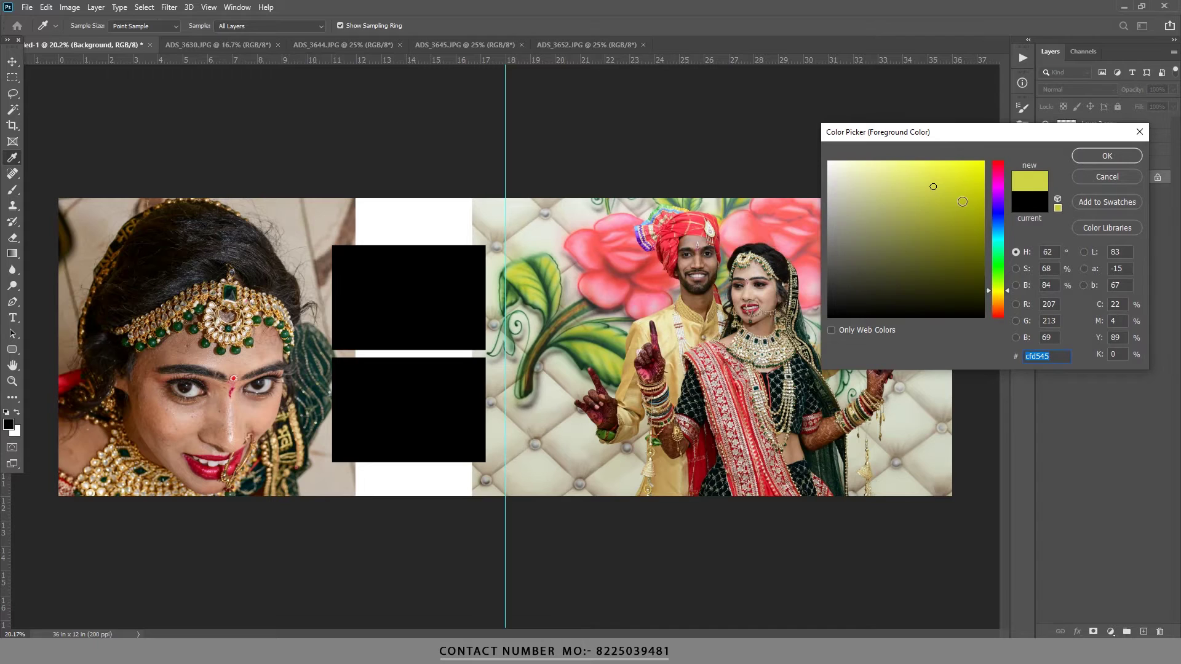
pyautogui.moveTo(935, 187); pyautogui.dragTo(917, 214)
pyautogui.click(1105, 157)
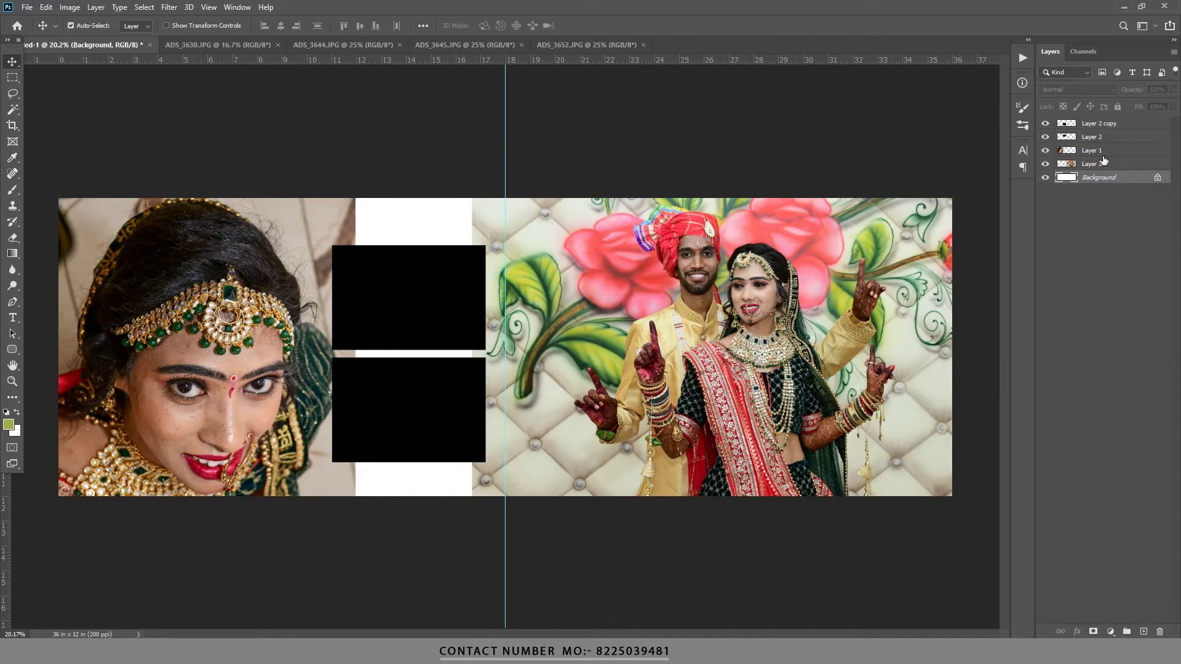
pyautogui.hotkey('alt', 'BackSpace')
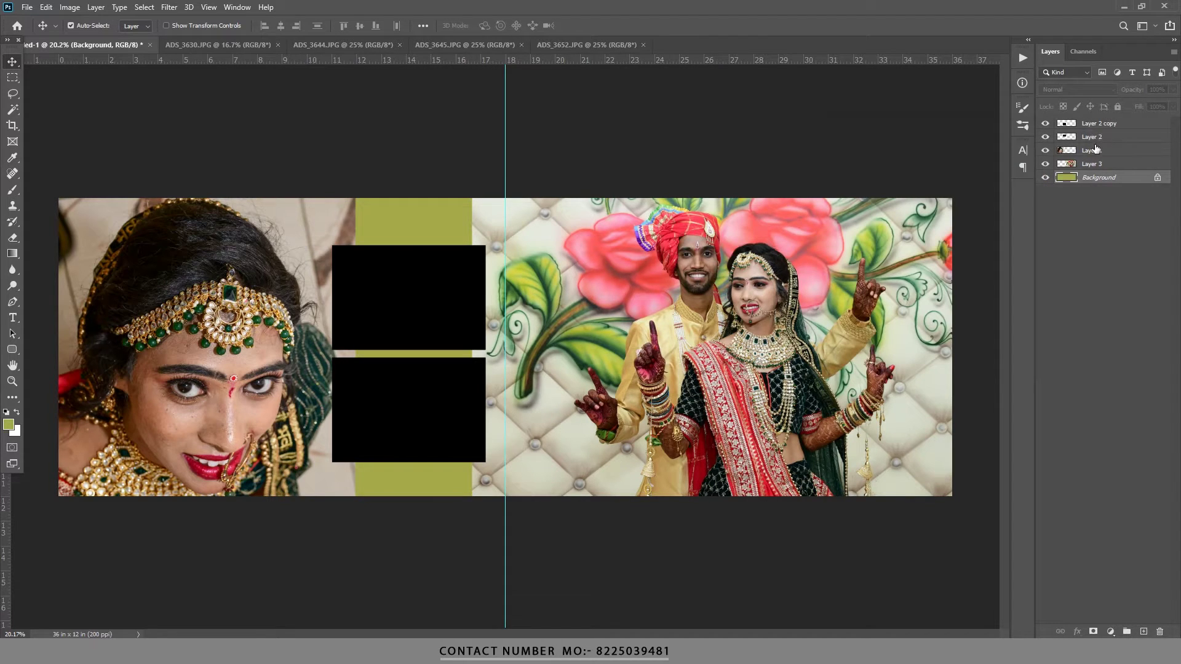
pyautogui.click(1075, 154)
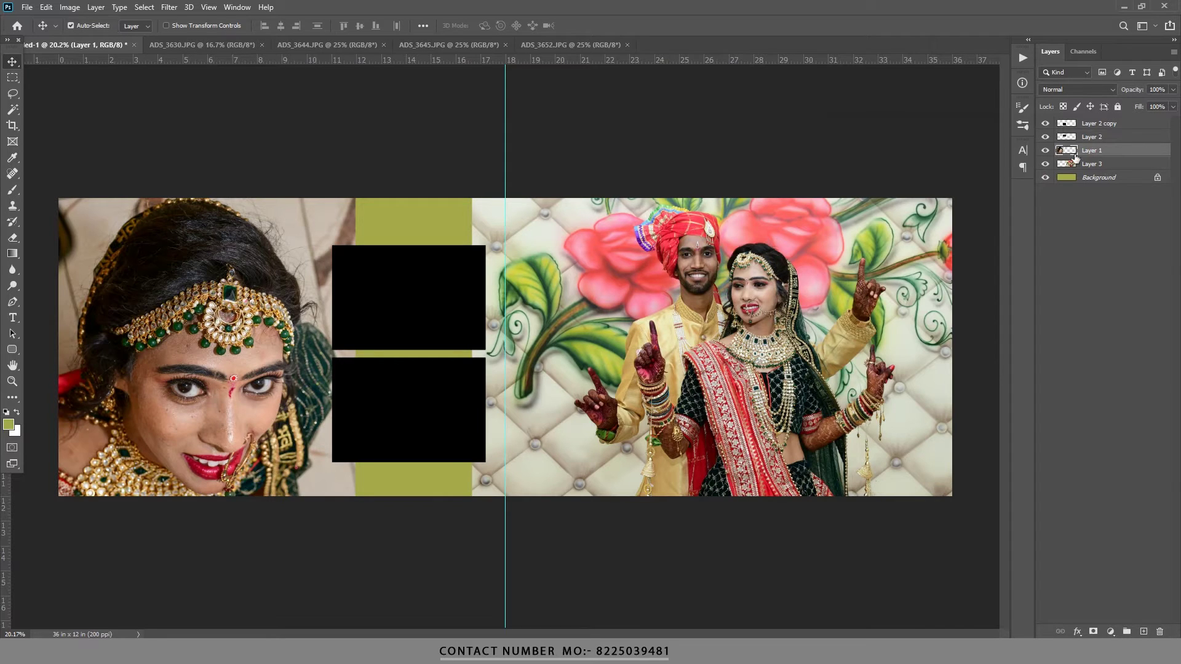
pyautogui.moveTo(1075, 158); pyautogui.dragTo(1096, 165)
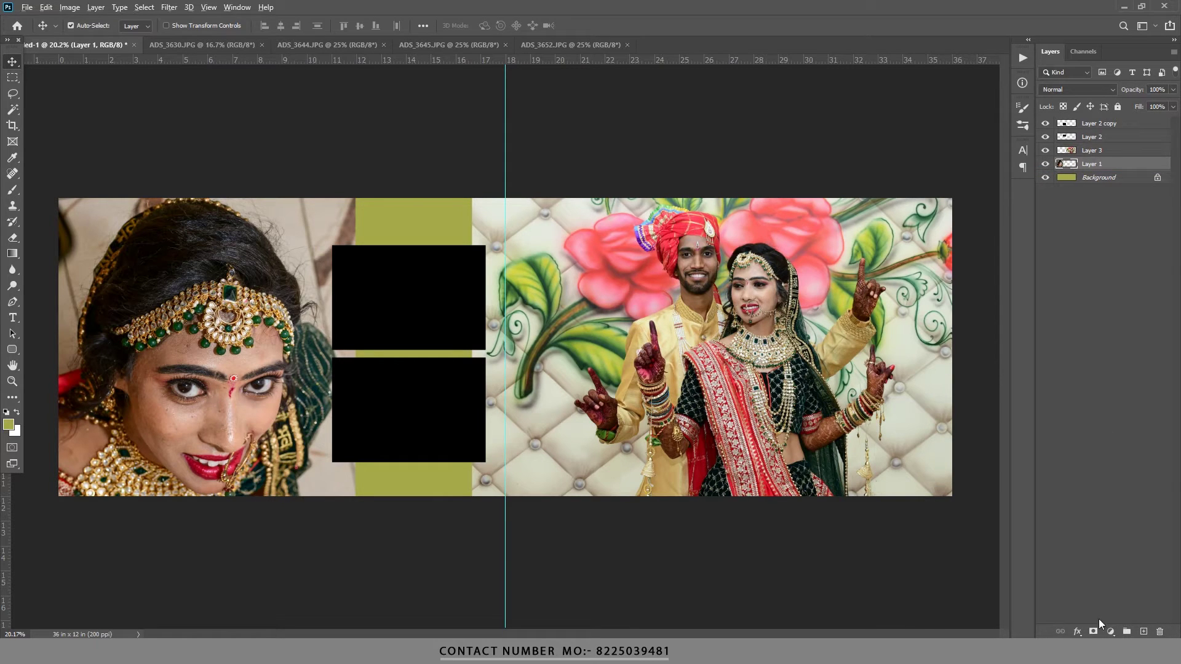
# Add a black mask to the bride portrait and paint white with a 1700–1800 brush to reveal her face.
pyautogui.keyDown('alt'); pyautogui.click(1093, 631); pyautogui.keyUp('alt')
pyautogui.press('b')
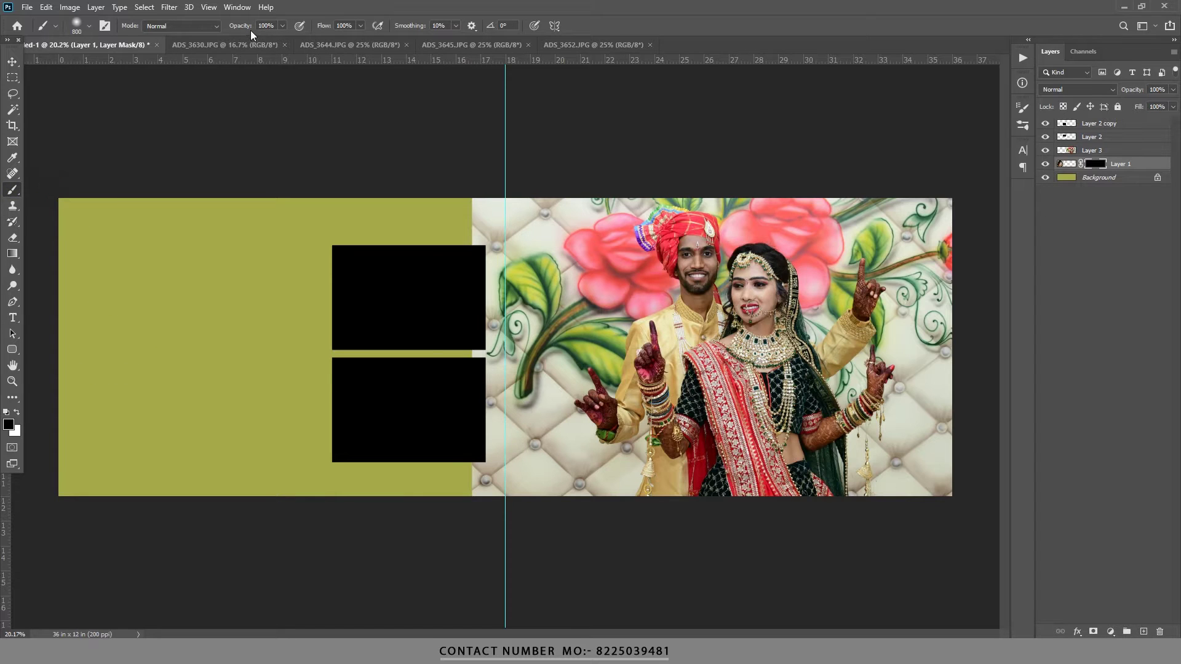
pyautogui.press(']')
pyautogui.press(']')
pyautogui.press(']')
pyautogui.press(']')
pyautogui.press(']')
pyautogui.press(']')
pyautogui.press(']')
pyautogui.press(']')
pyautogui.press(']')
pyautogui.press(']')
pyautogui.press(']')
pyautogui.press(']')
pyautogui.press('x')
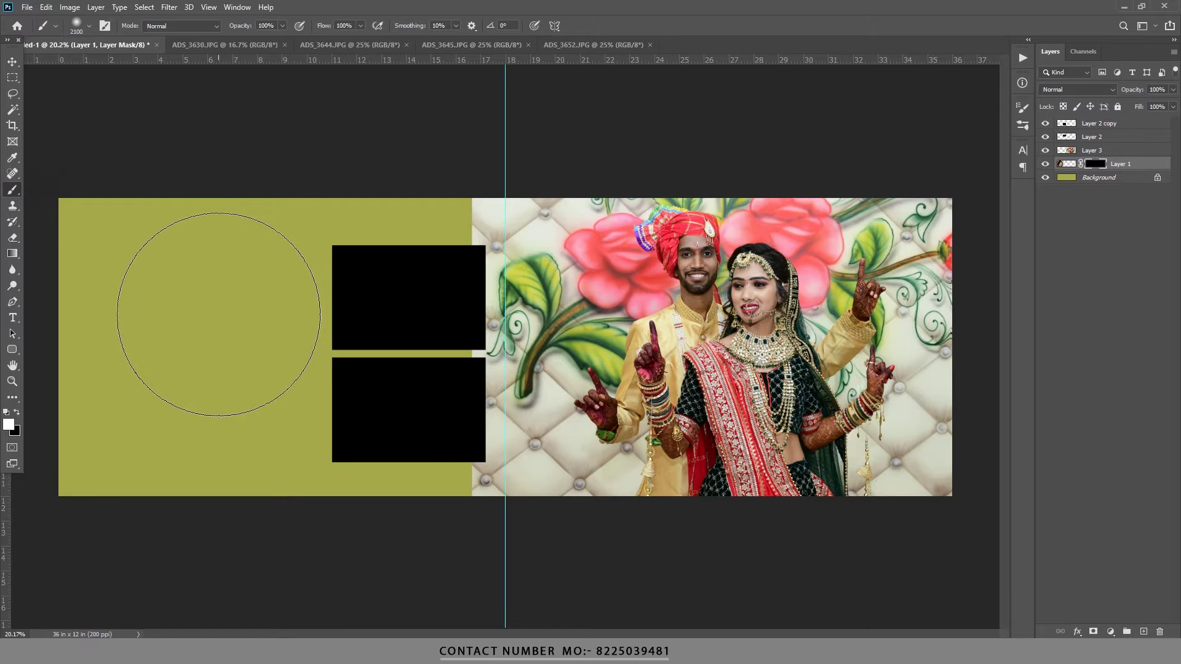
pyautogui.click(211, 336)
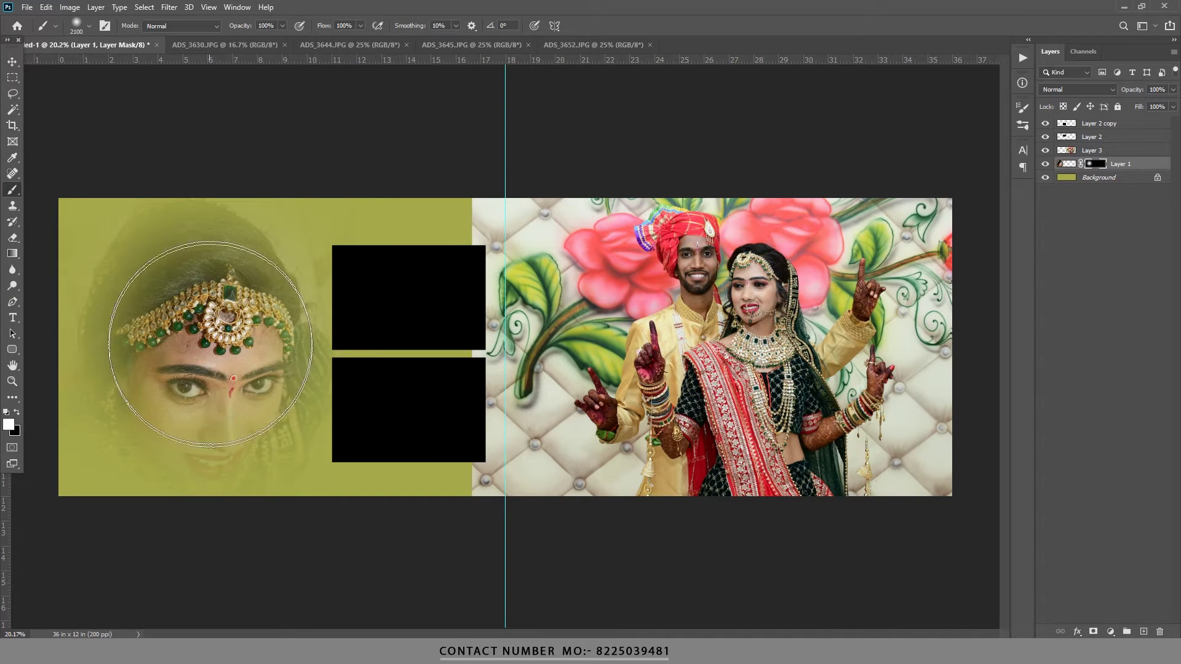
pyautogui.press('[')
pyautogui.press('[')
pyautogui.press('[')
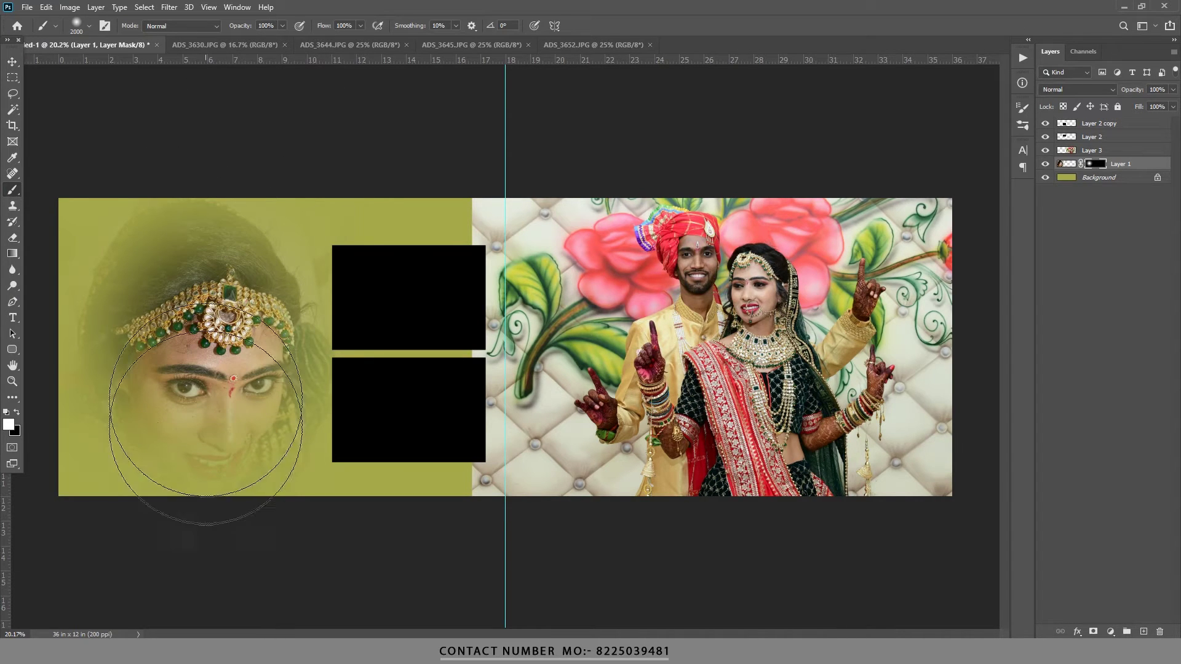
pyautogui.moveTo(182, 432)
pyautogui.mouseDown()
pyautogui.moveTo(240, 367)
pyautogui.moveTo(234, 483)
pyautogui.mouseUp()
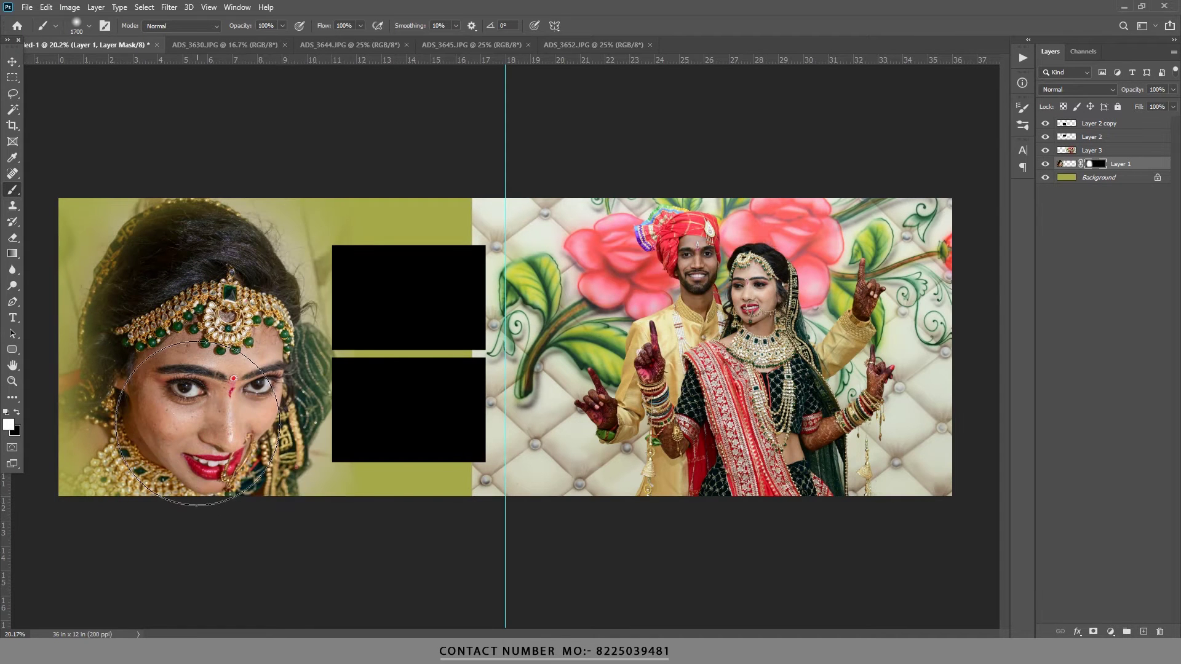
# On the Background layer, sample a light green leaf as the foreground colour.
pyautogui.click(1101, 177)
pyautogui.click(8, 424)
pyautogui.click(547, 267)
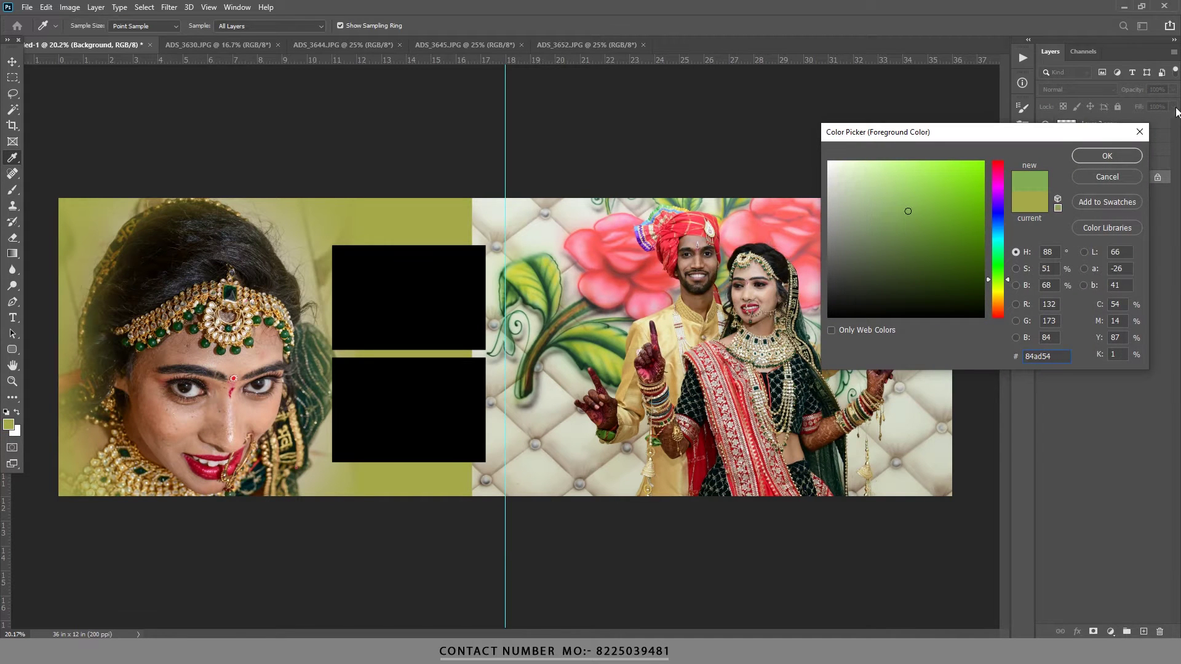
# Accept the sampled green, then rotate the bride portrait about -0.93°.
pyautogui.click(1109, 150)
pyautogui.press('b')
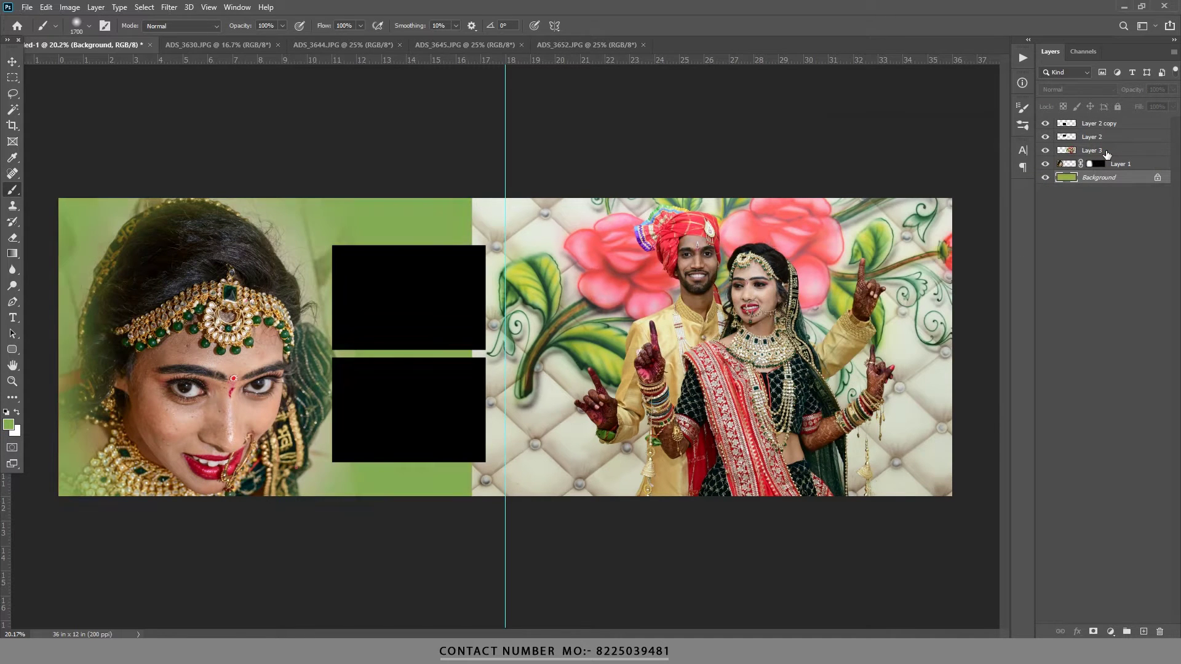
pyautogui.click(21, 64)
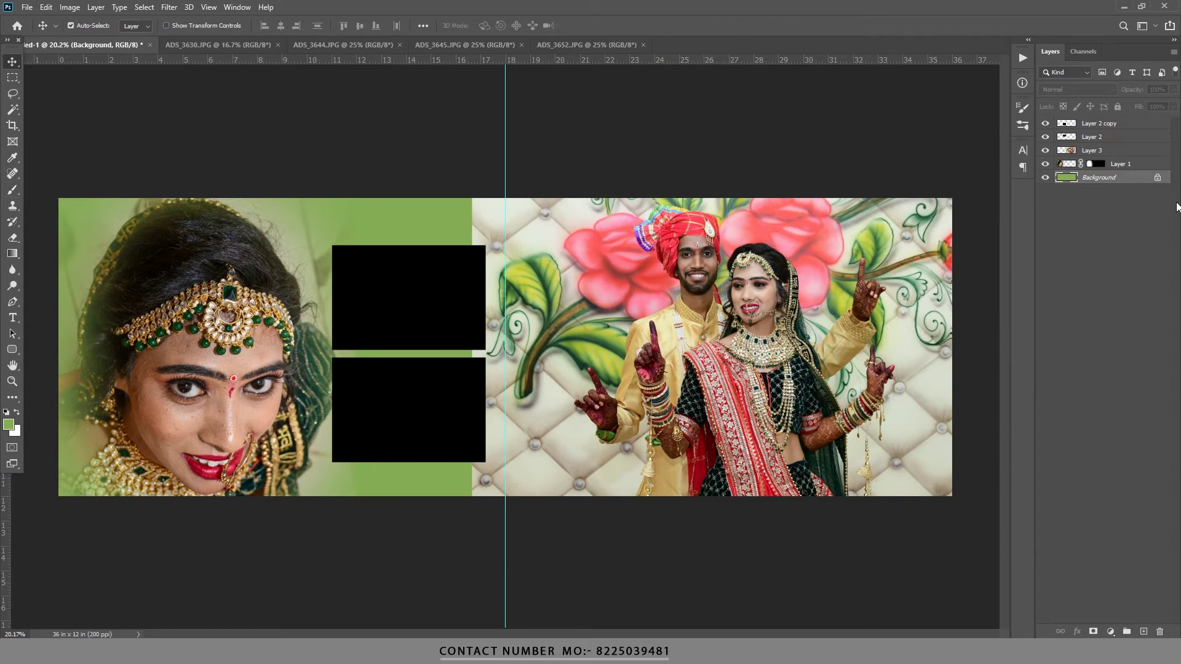
pyautogui.click(1137, 165)
pyautogui.hotkey('ctrl', 't')
pyautogui.moveTo(326, 584); pyautogui.dragTo(391, 558)
pyautogui.click(609, 25)
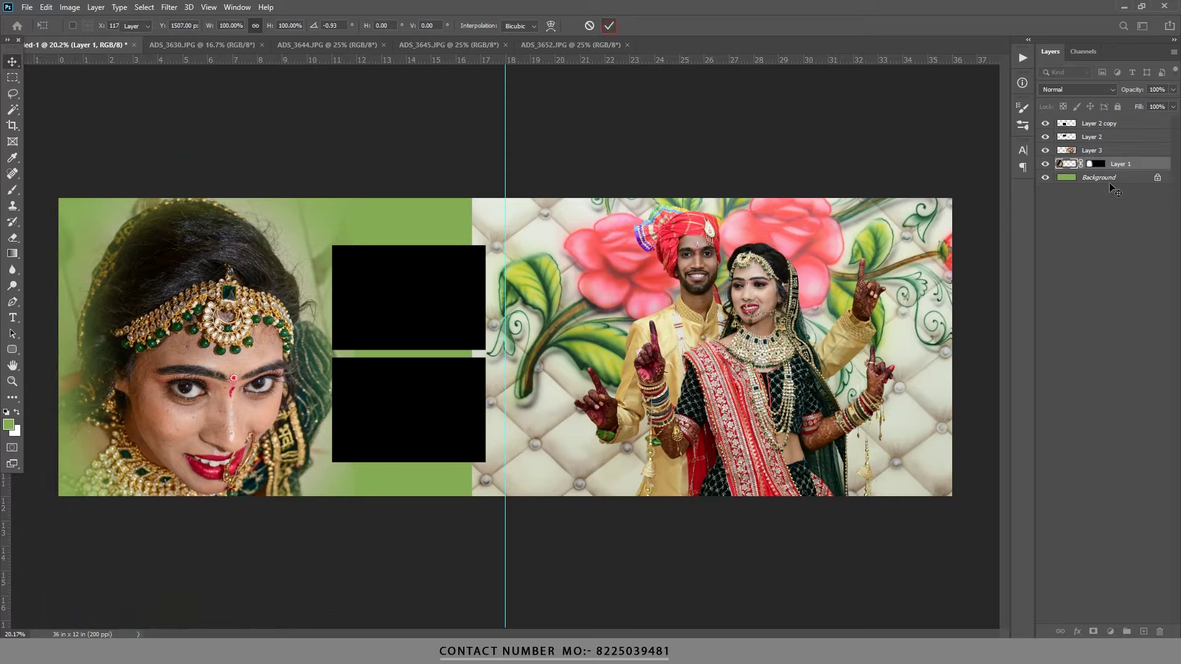
# Sample the yellow-green d0cc47 from the photo as the Background fill colour.
pyautogui.click(1111, 177)
pyautogui.click(8, 424)
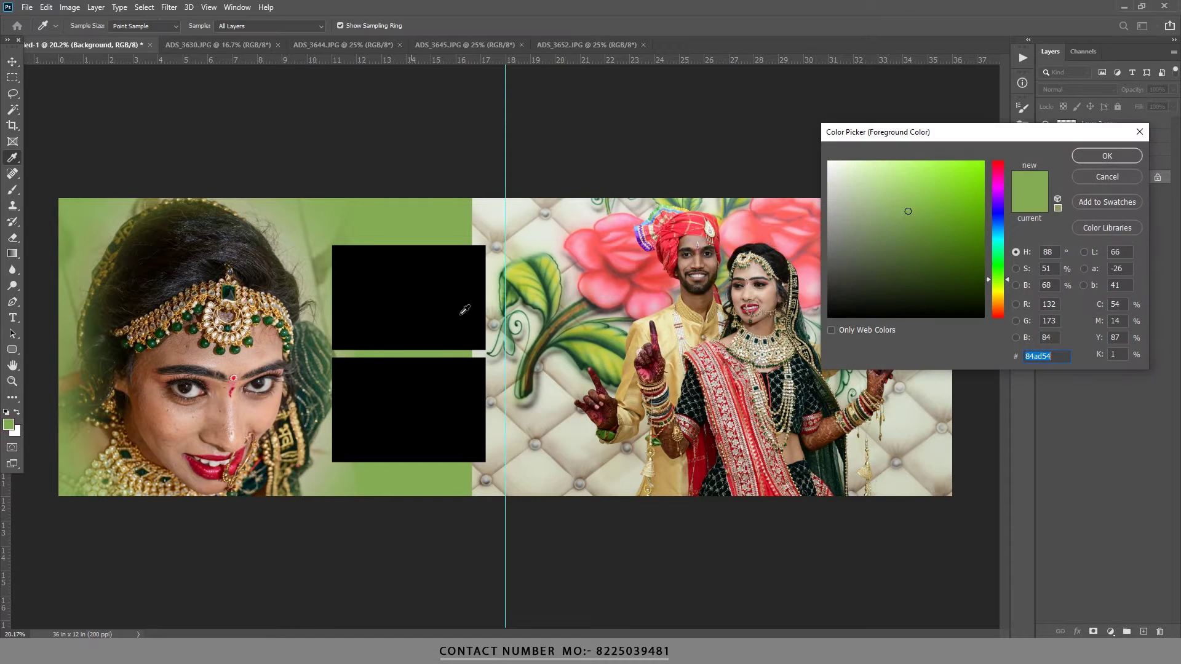
pyautogui.click(543, 270)
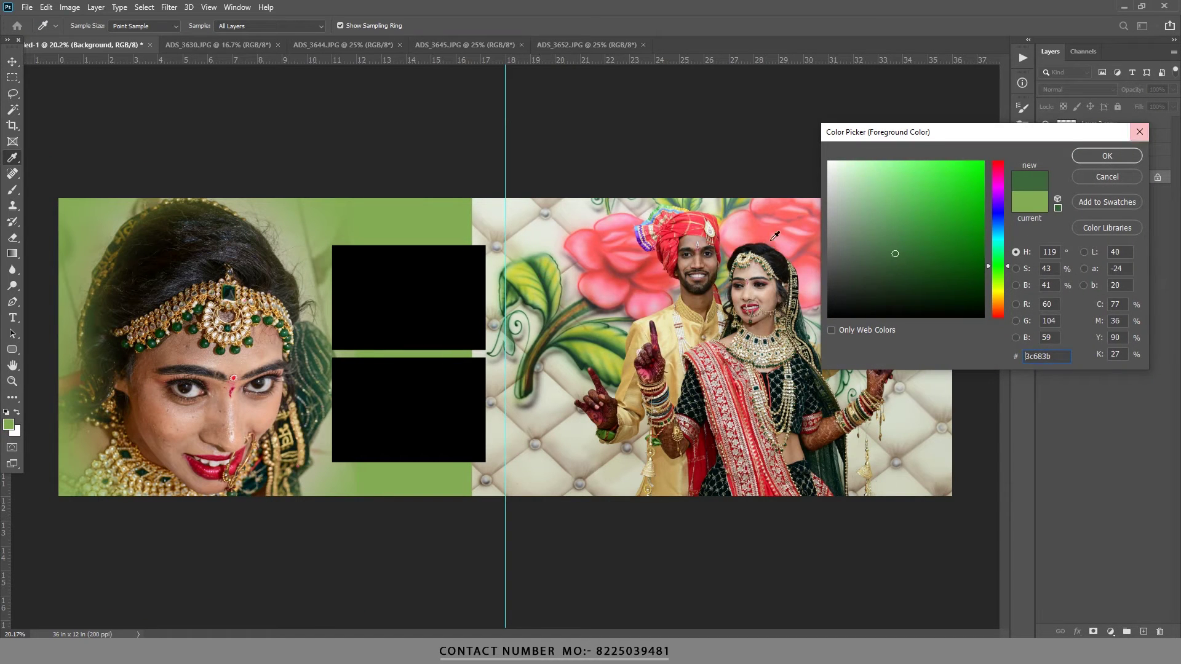
pyautogui.moveTo(557, 289); pyautogui.dragTo(559, 278)
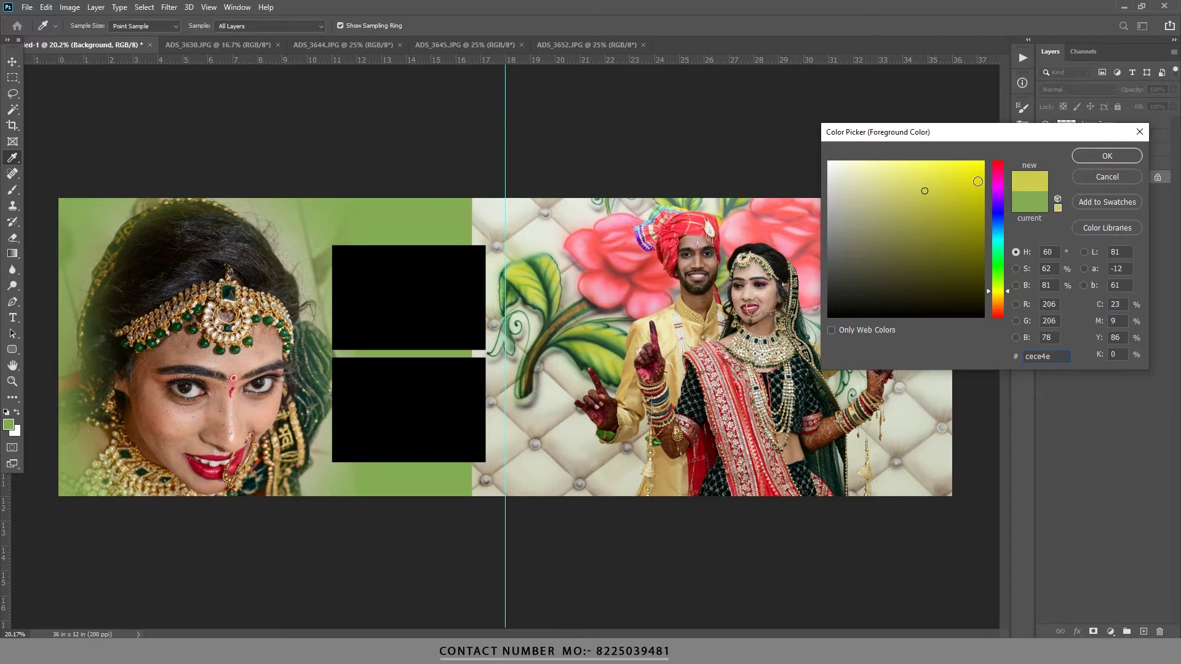
pyautogui.click(1088, 156)
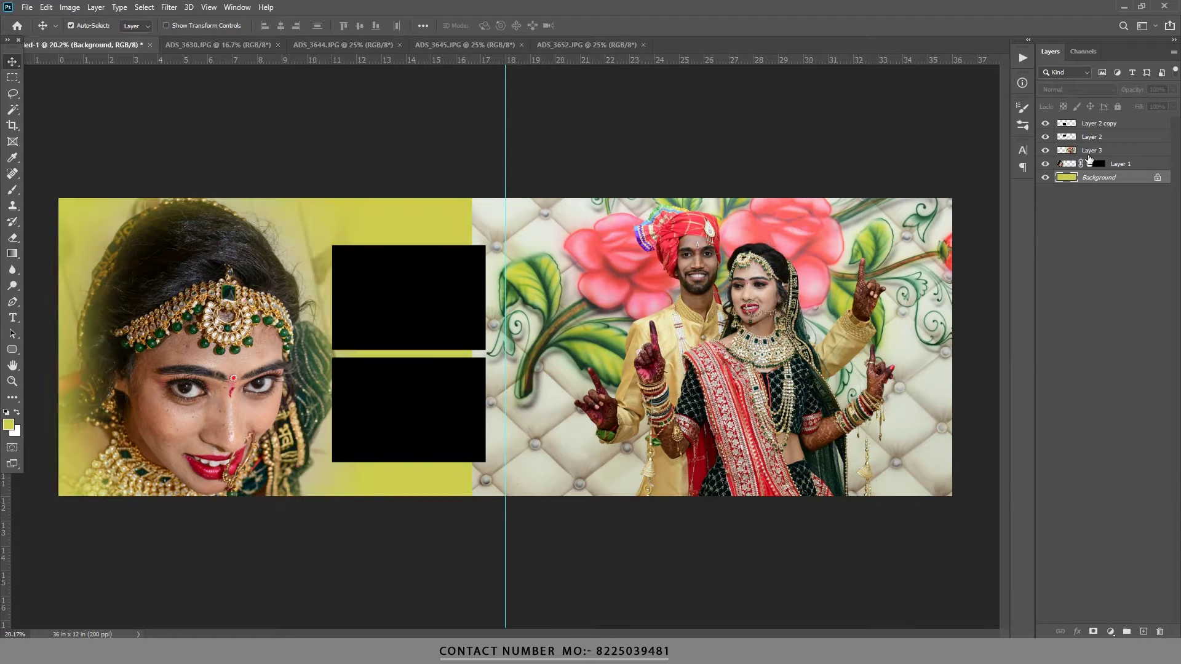
# Bring ADS_3644 in as Layer 4, clipped to the lower frame and scaled to about 34%.
pyautogui.click(1126, 127)
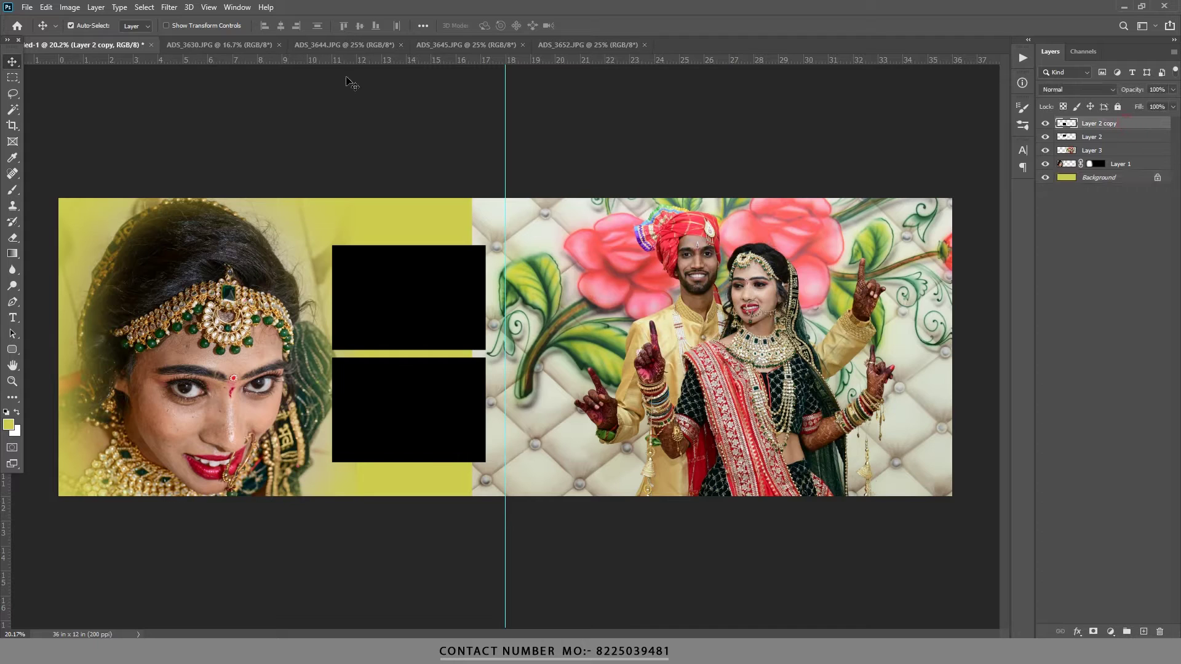
pyautogui.click(238, 45)
pyautogui.click(332, 45)
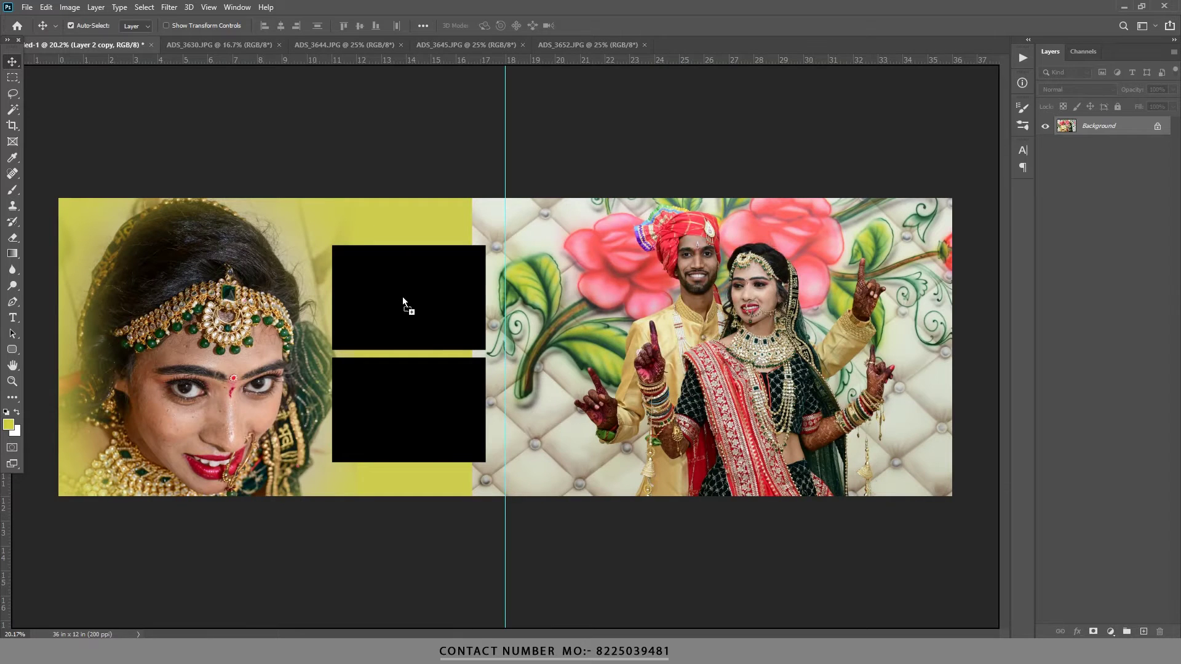
pyautogui.moveTo(52, 25); pyautogui.dragTo(402, 296)
pyautogui.keyDown('alt'); pyautogui.click(1078, 129); pyautogui.keyUp('alt')
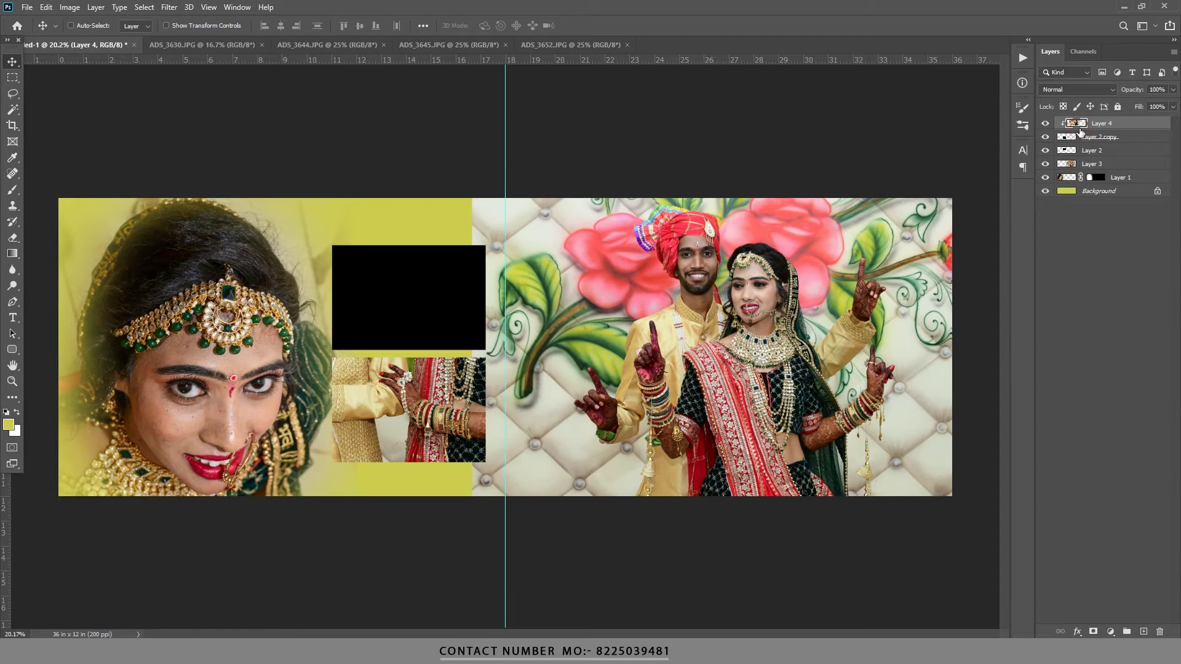
pyautogui.hotkey('ctrl', 't')
pyautogui.moveTo(402, 120)
pyautogui.mouseDown()
pyautogui.moveTo(401, 350)
pyautogui.moveTo(425, 379)
pyautogui.mouseUp()
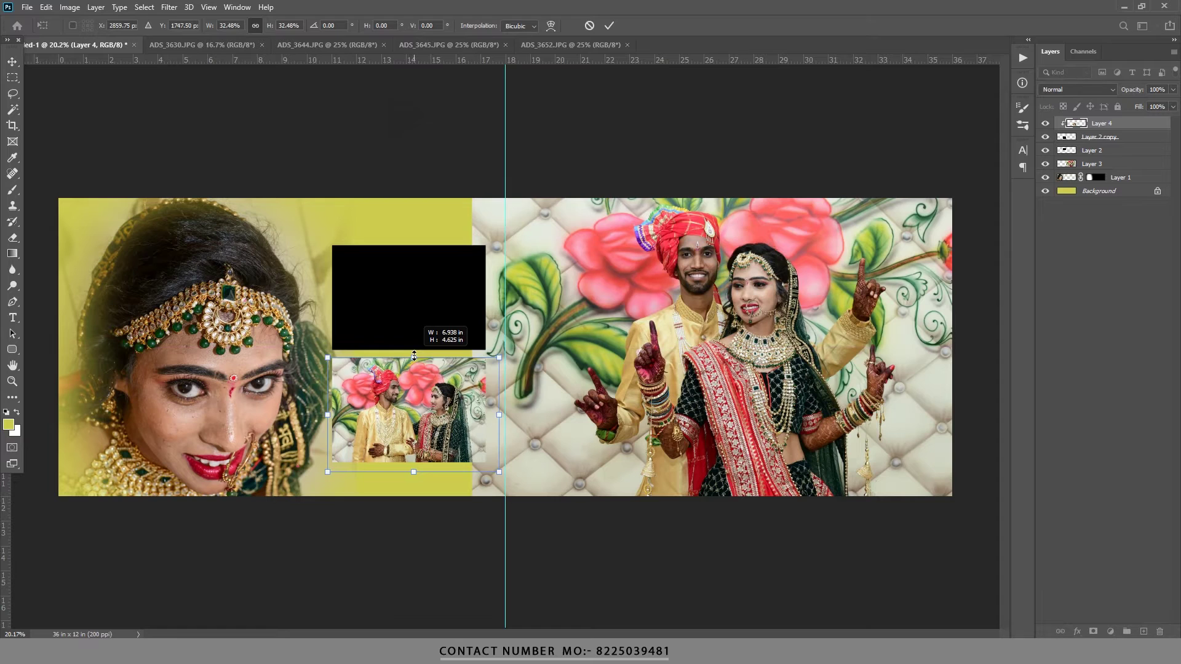
pyautogui.click(609, 25)
# Drag the ADS_3652 photo into the album and clip it to the upper frame layer.
pyautogui.click(443, 297)
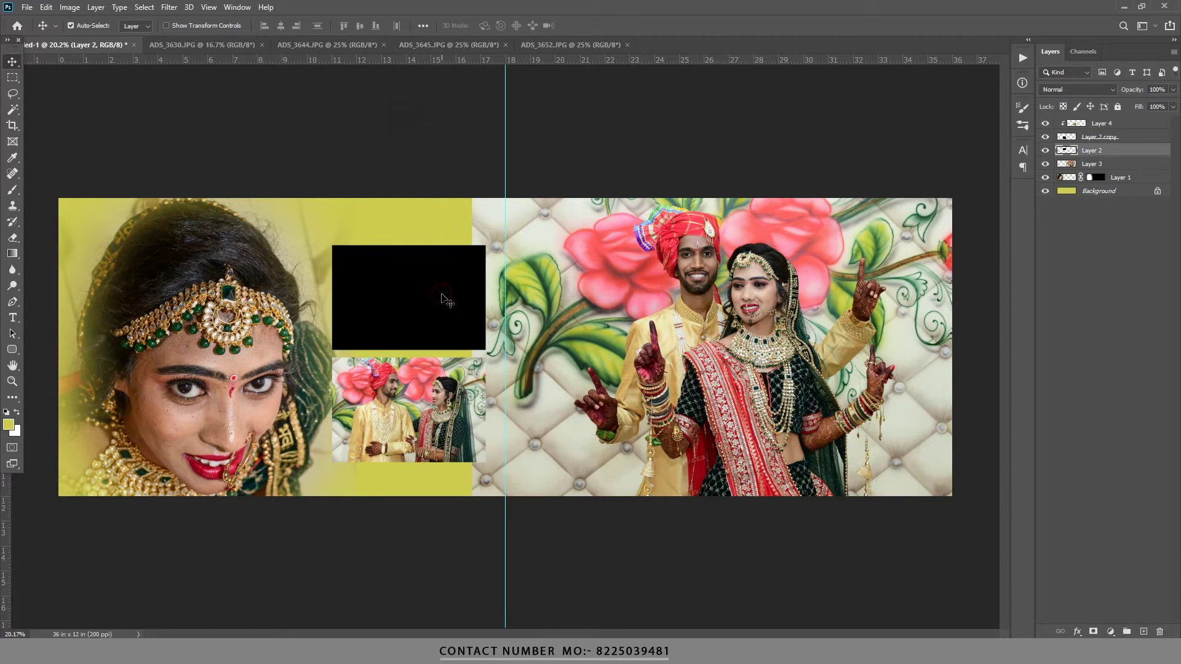
pyautogui.click(537, 44)
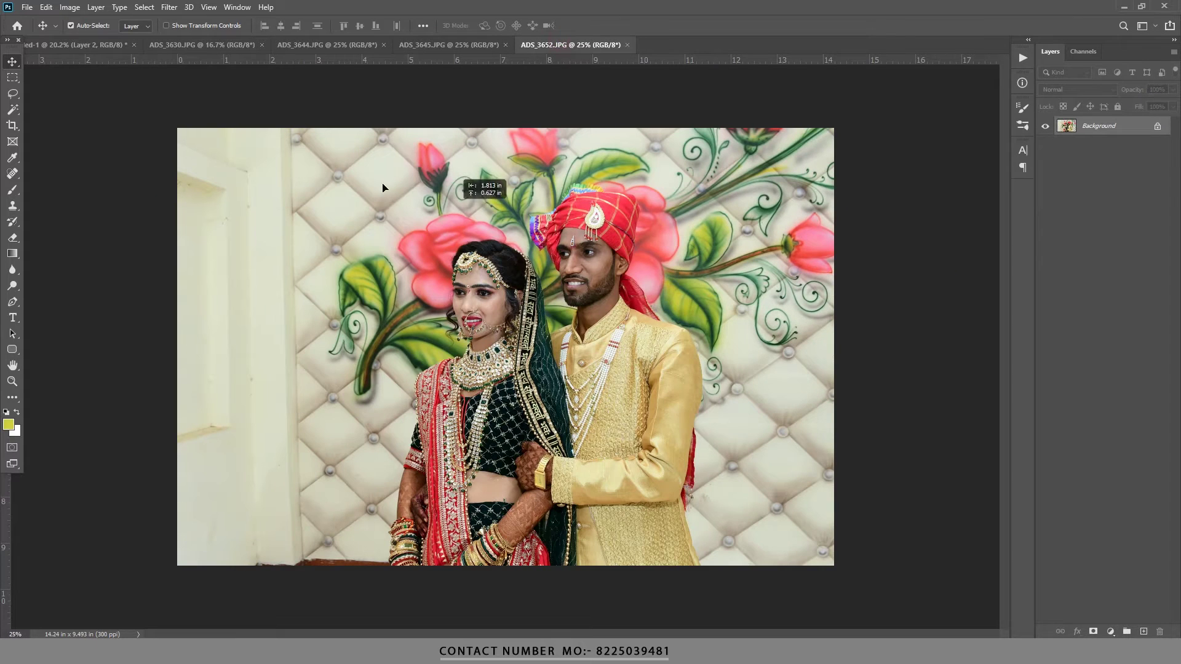
pyautogui.click(113, 45)
pyautogui.moveTo(113, 46)
pyautogui.mouseDown()
pyautogui.moveTo(448, 278)
pyautogui.moveTo(411, 290)
pyautogui.mouseUp()
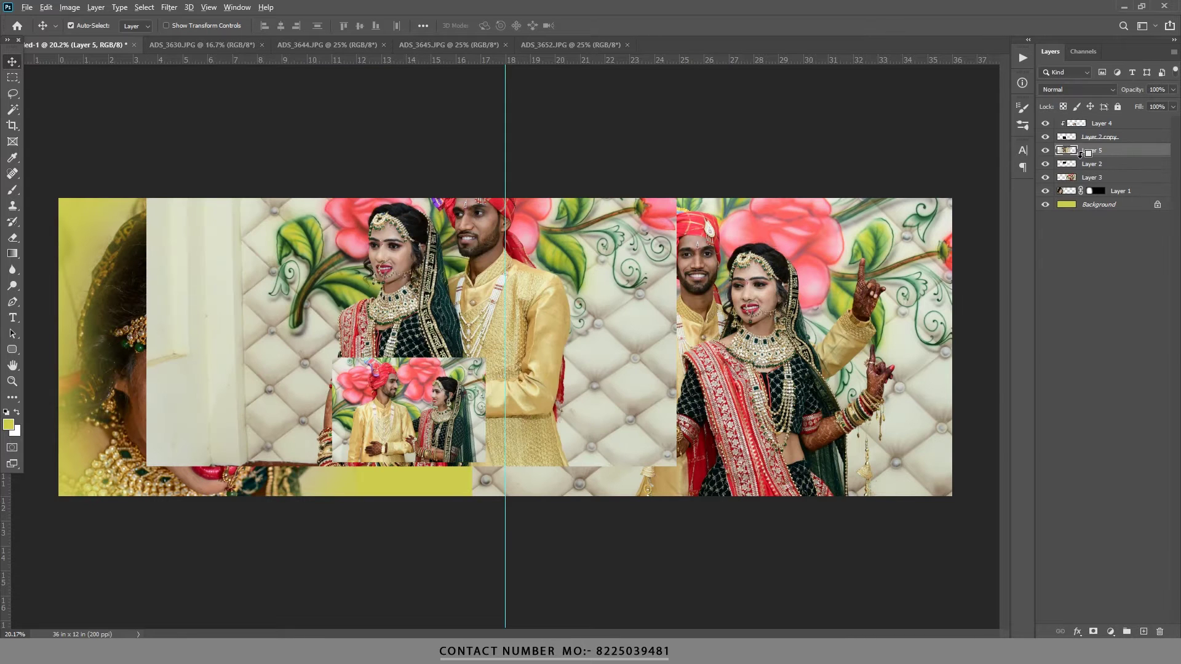
pyautogui.keyDown('alt'); pyautogui.click(1081, 155); pyautogui.keyUp('alt')
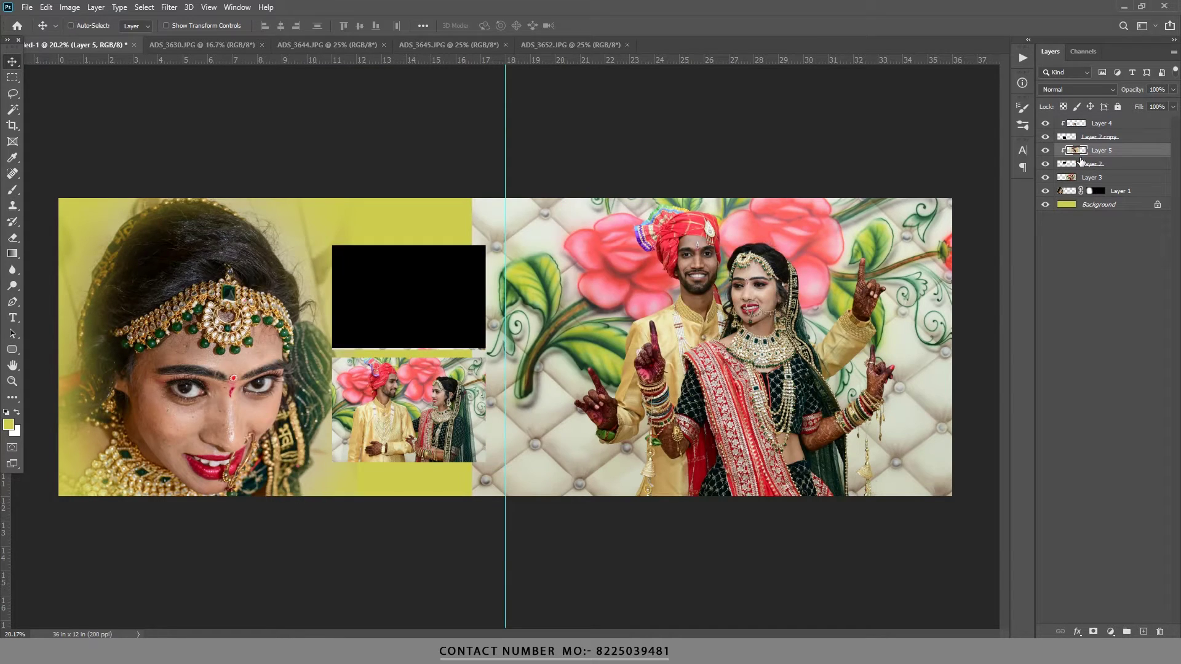
# Scale the ADS_3652 photo to 107%, align it in the upper frame, and fit the spread on screen.
pyautogui.hotkey('ctrl', 't')
pyautogui.moveTo(492, 326); pyautogui.dragTo(458, 309)
pyautogui.moveTo(412, 237)
pyautogui.mouseDown()
pyautogui.moveTo(409, 228)
pyautogui.moveTo(403, 250)
pyautogui.mouseUp()
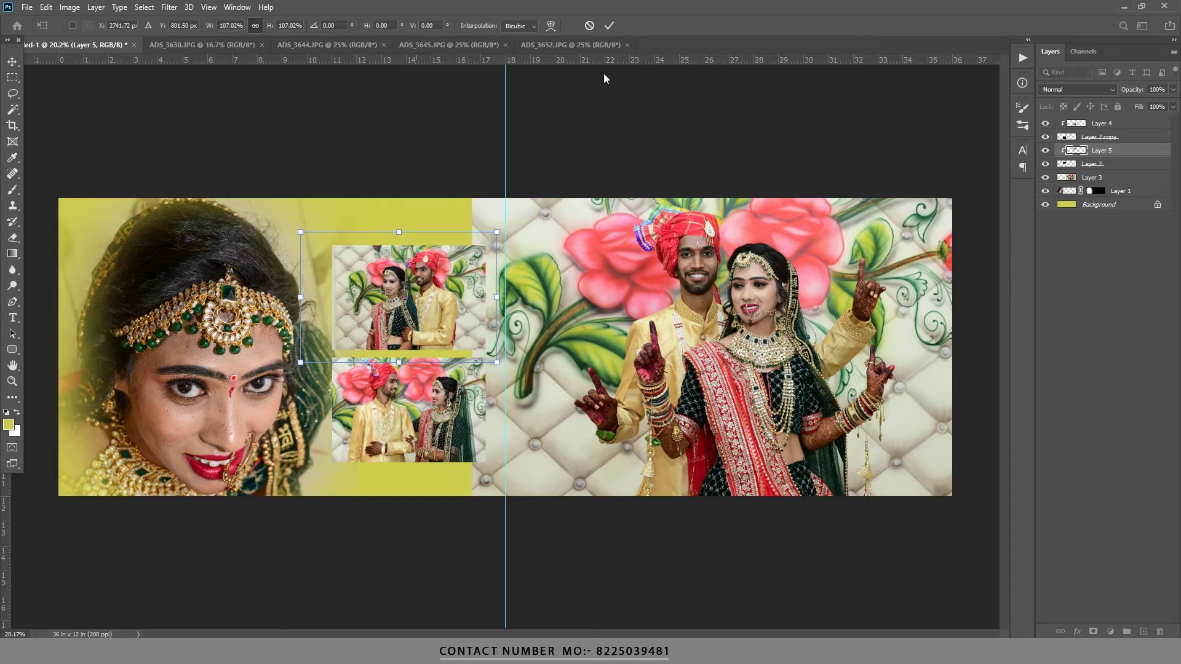
pyautogui.click(611, 26)
pyautogui.moveTo(401, 303); pyautogui.dragTo(405, 325)
pyautogui.scroll(3, 403, 307)
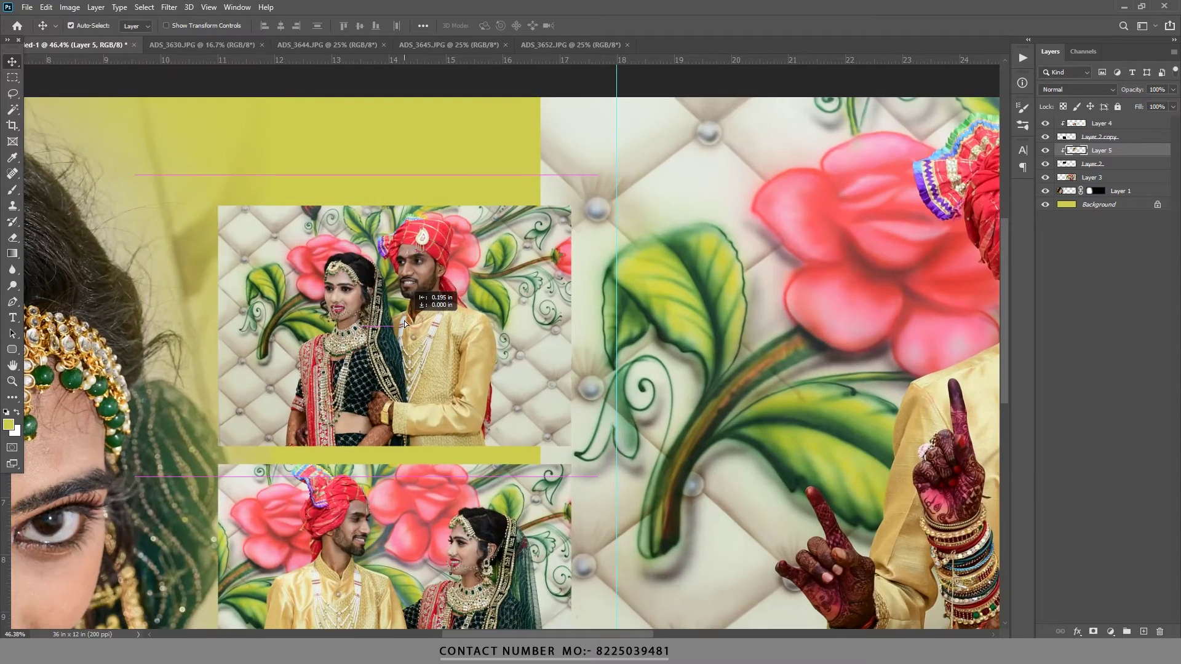
pyautogui.scroll(-5, 467, 259)
pyautogui.click(486, 214)
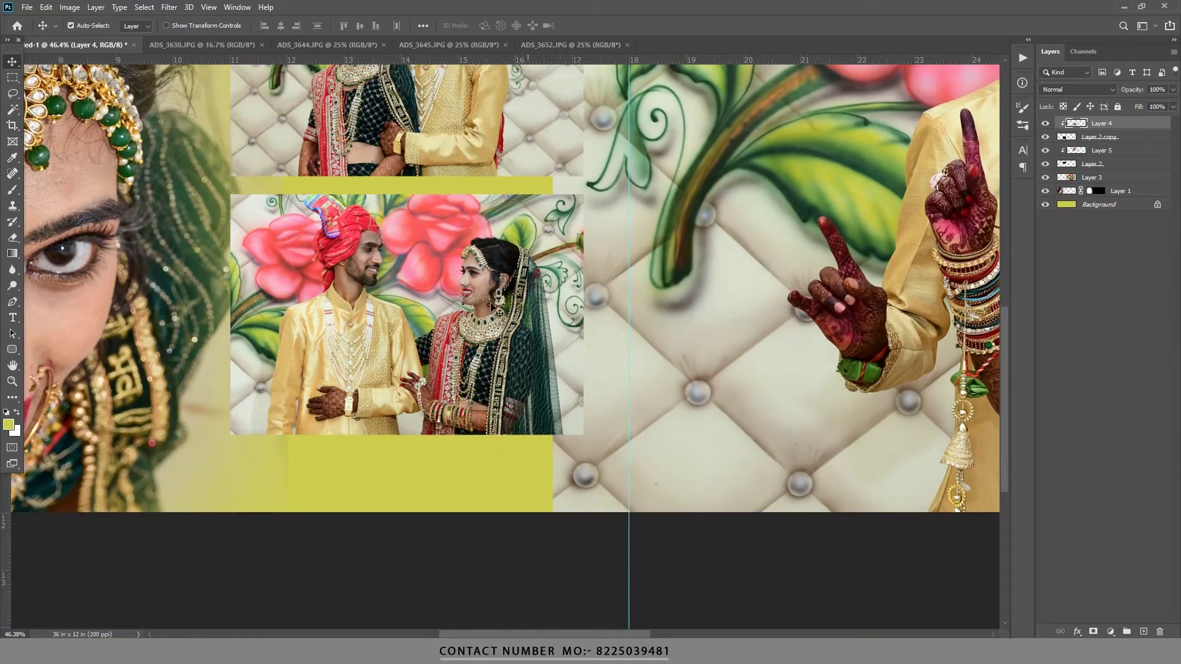
pyautogui.hotkey('ctrl', '0')
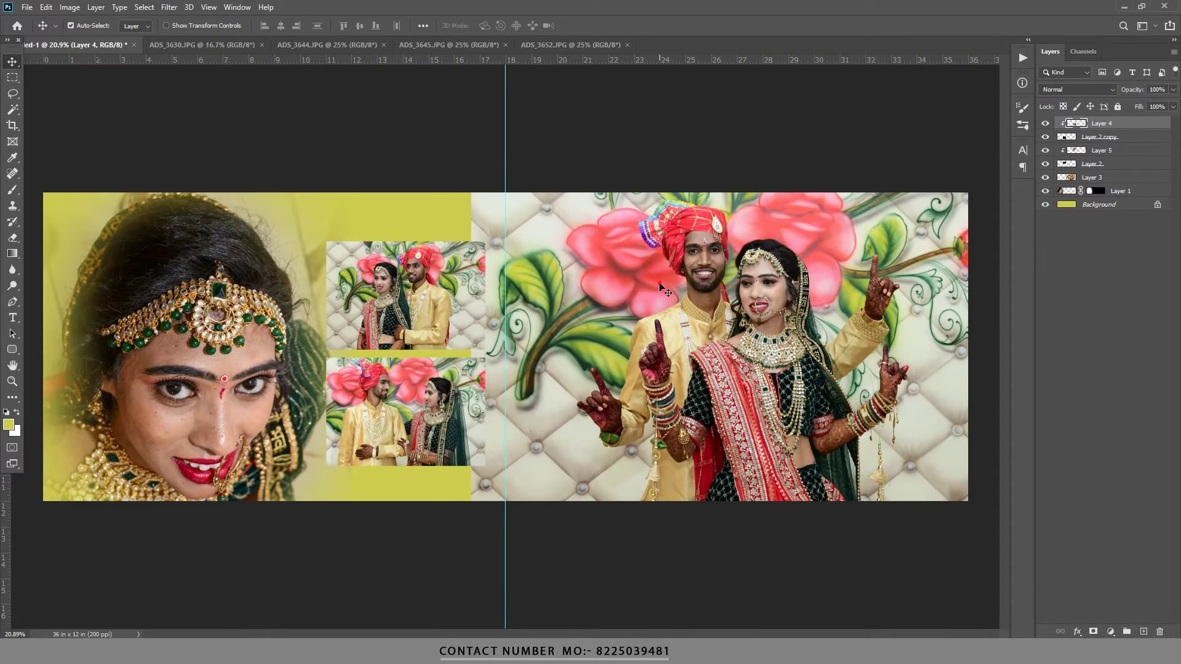
pyautogui.click(660, 286)
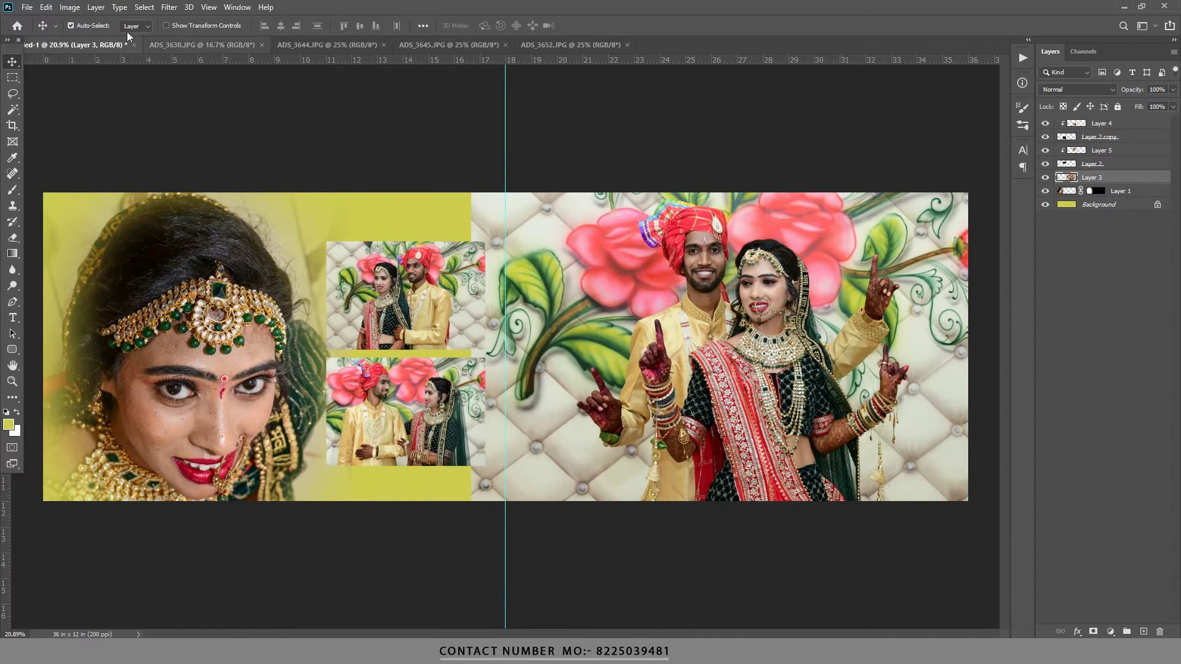
# Paste the brush-splash mask from mask.png over the right couple photo, aligned to the centre guide.
pyautogui.click(27, 7)
pyautogui.click(43, 34)
pyautogui.doubleClick(541, 99)
pyautogui.hotkey('ctrl', 'a')
pyautogui.hotkey('ctrl', 'x')
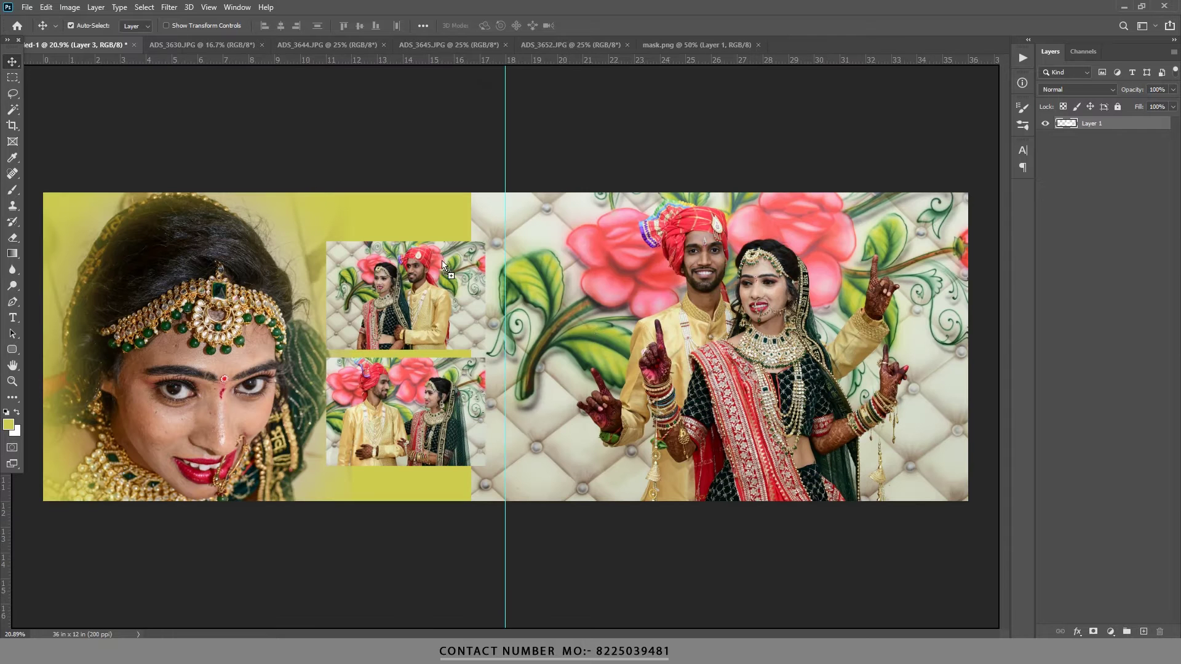
pyautogui.click(109, 47)
pyautogui.hotkey('ctrl', 'v')
pyautogui.hotkey('ctrl', 't')
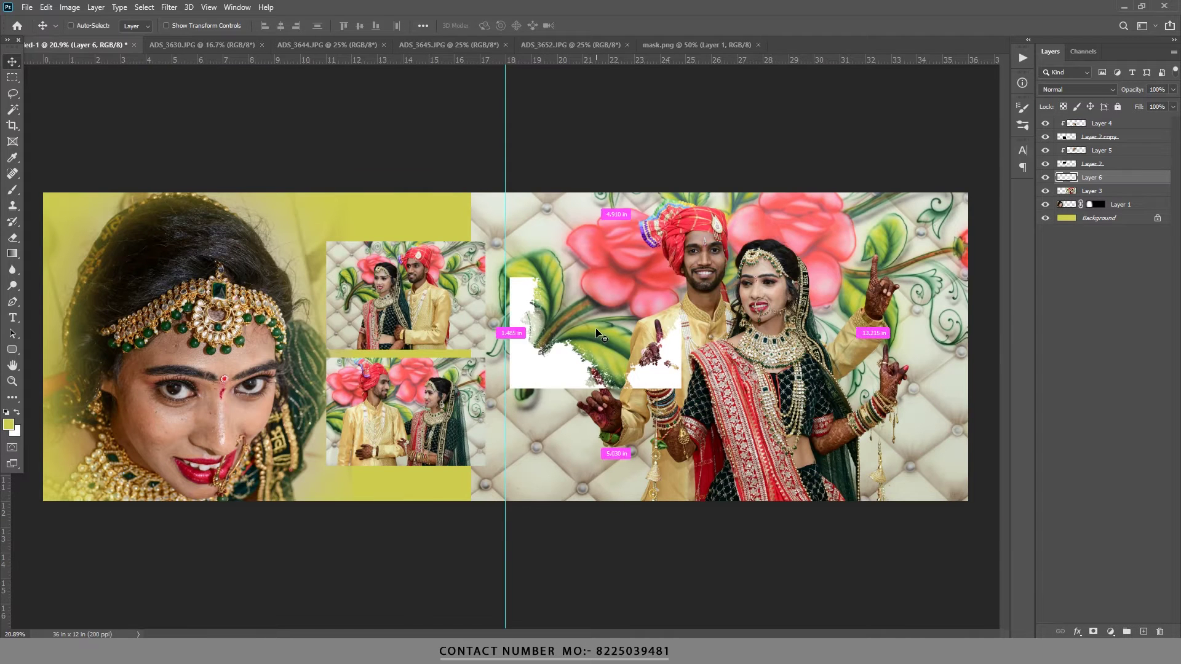
pyautogui.hotkey('ctrl', '-')
pyautogui.moveTo(632, 369)
pyautogui.mouseDown()
pyautogui.moveTo(839, 508)
pyautogui.moveTo(784, 418)
pyautogui.moveTo(846, 453)
pyautogui.mouseUp()
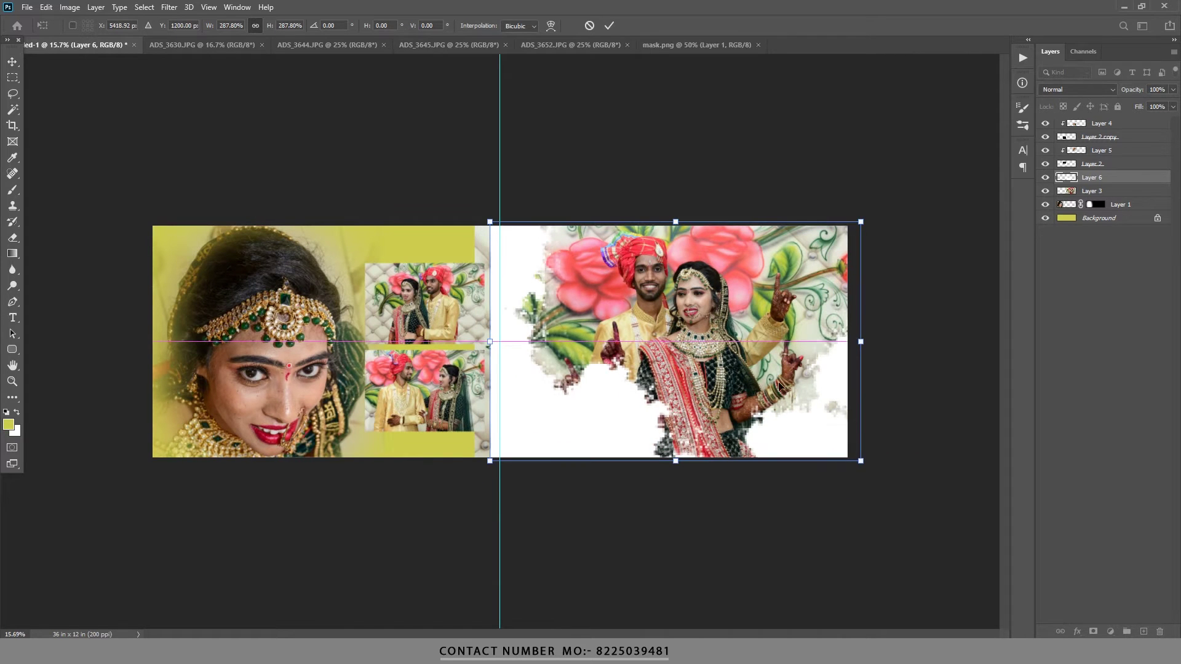
pyautogui.moveTo(676, 223); pyautogui.dragTo(685, 242)
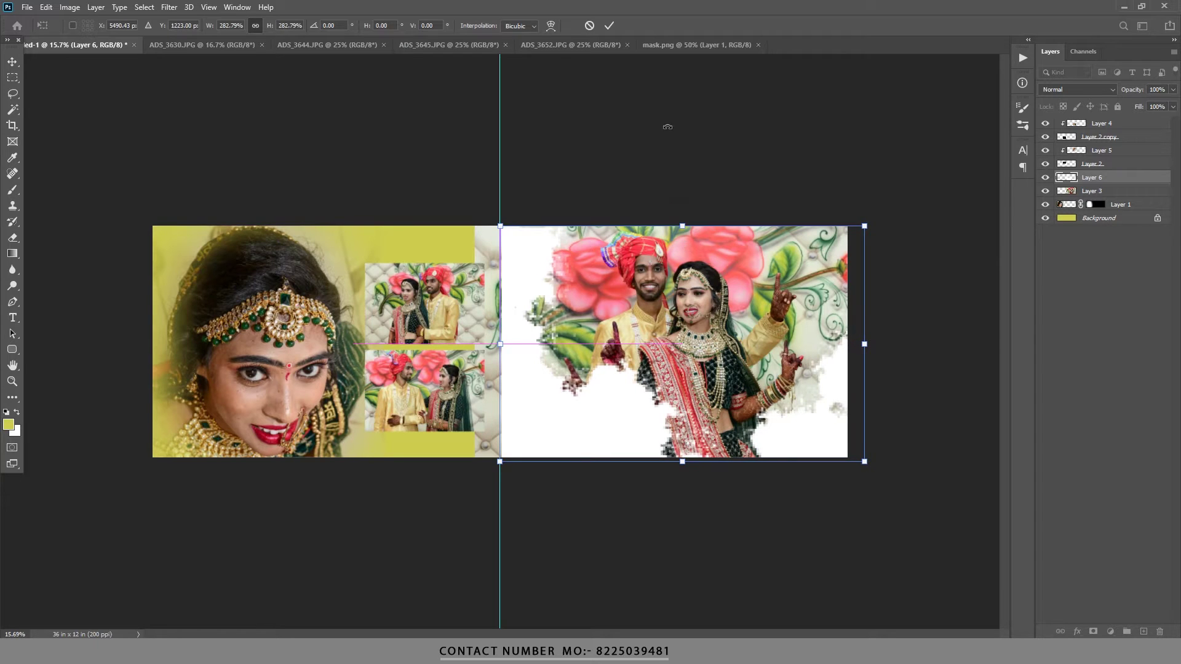
pyautogui.click(615, 26)
# Nudge, slightly rescale and rotate the right couple photo a little.
pyautogui.scroll(1, 792, 354)
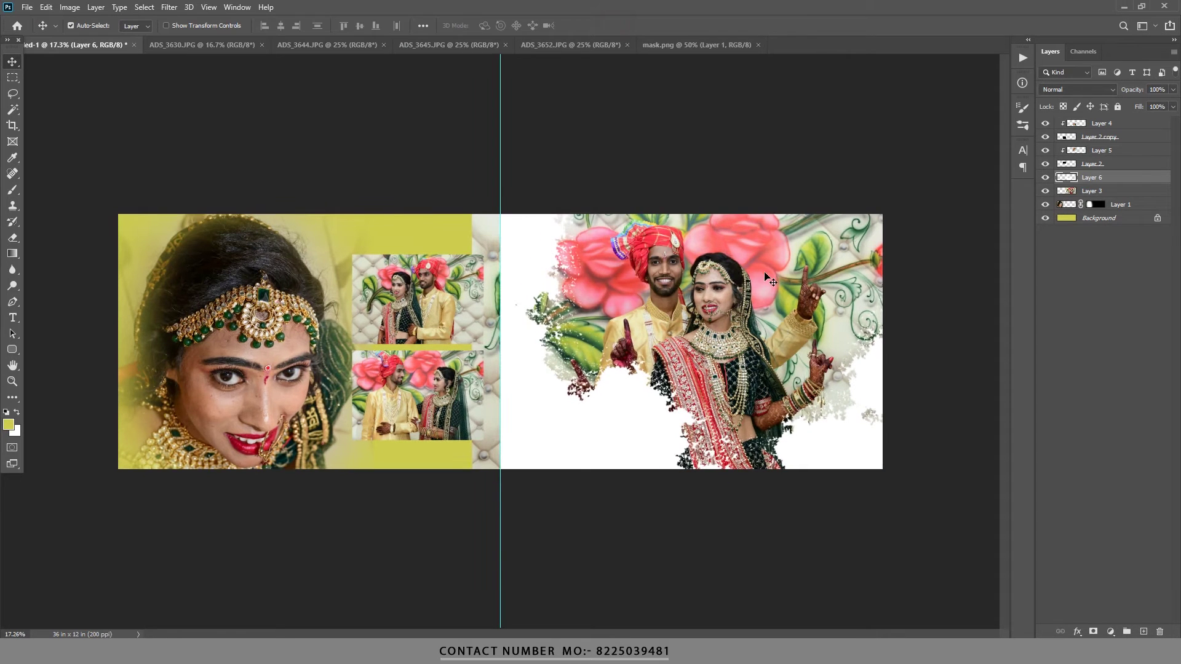
pyautogui.keyDown('ctrl'); pyautogui.click(769, 277); pyautogui.keyUp('ctrl')
pyautogui.hotkey('ctrl', 't')
pyautogui.moveTo(767, 223); pyautogui.dragTo(778, 221)
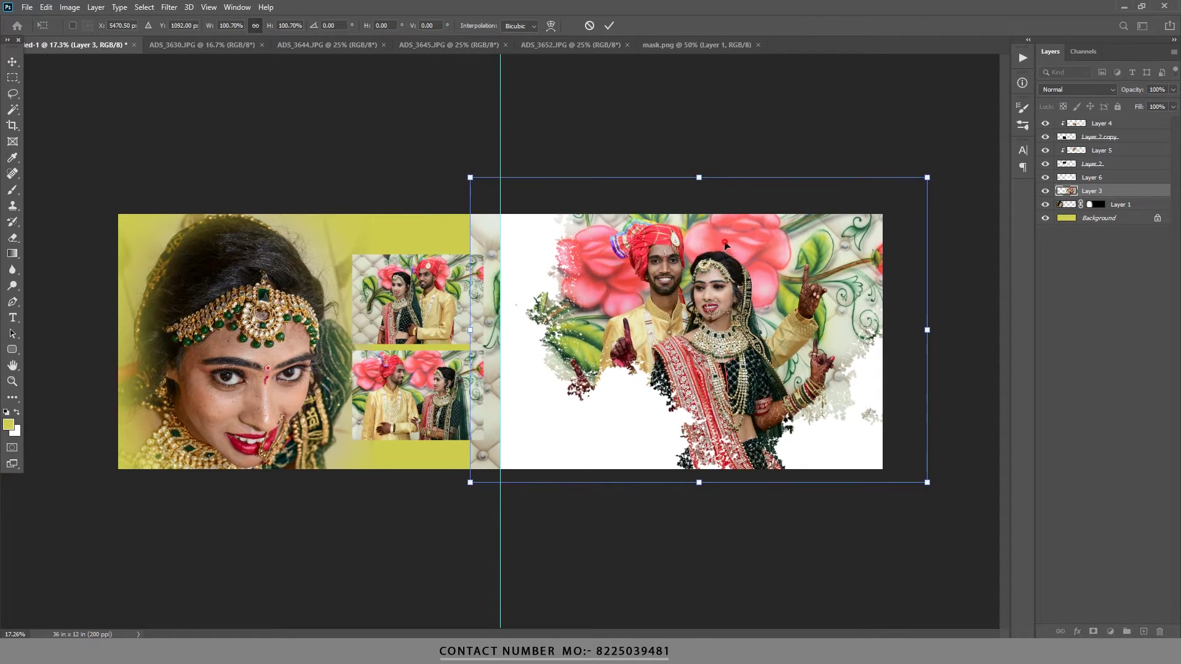
pyautogui.moveTo(712, 165); pyautogui.dragTo(725, 171)
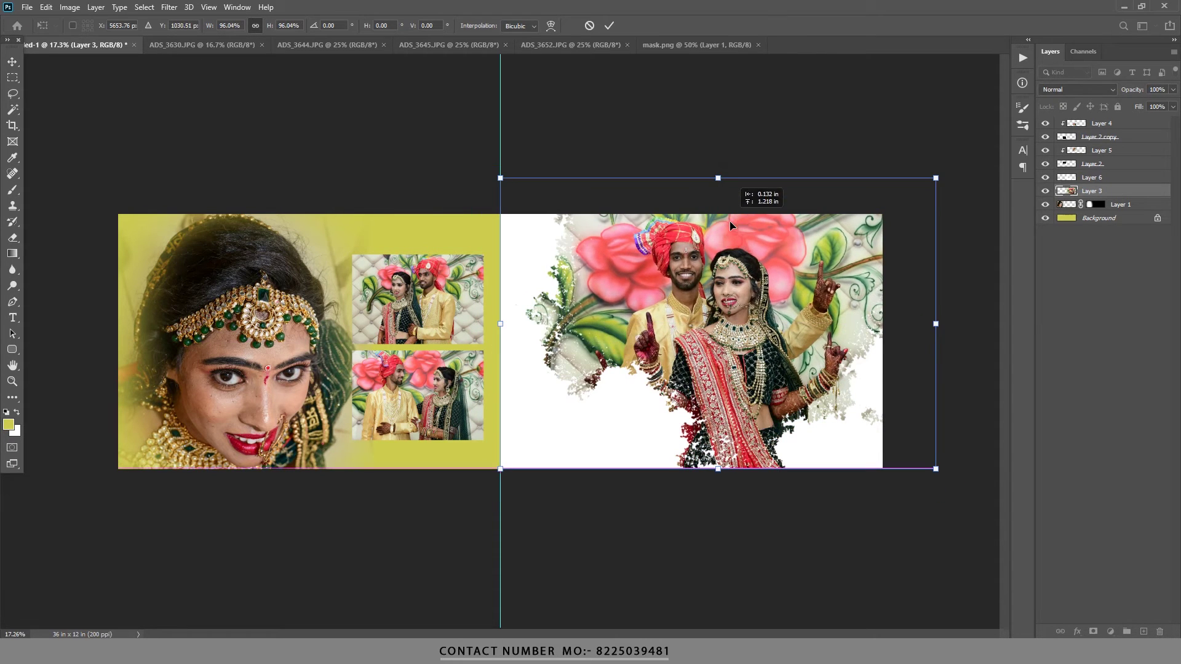
pyautogui.moveTo(725, 171); pyautogui.dragTo(718, 182)
pyautogui.moveTo(984, 271); pyautogui.dragTo(996, 246)
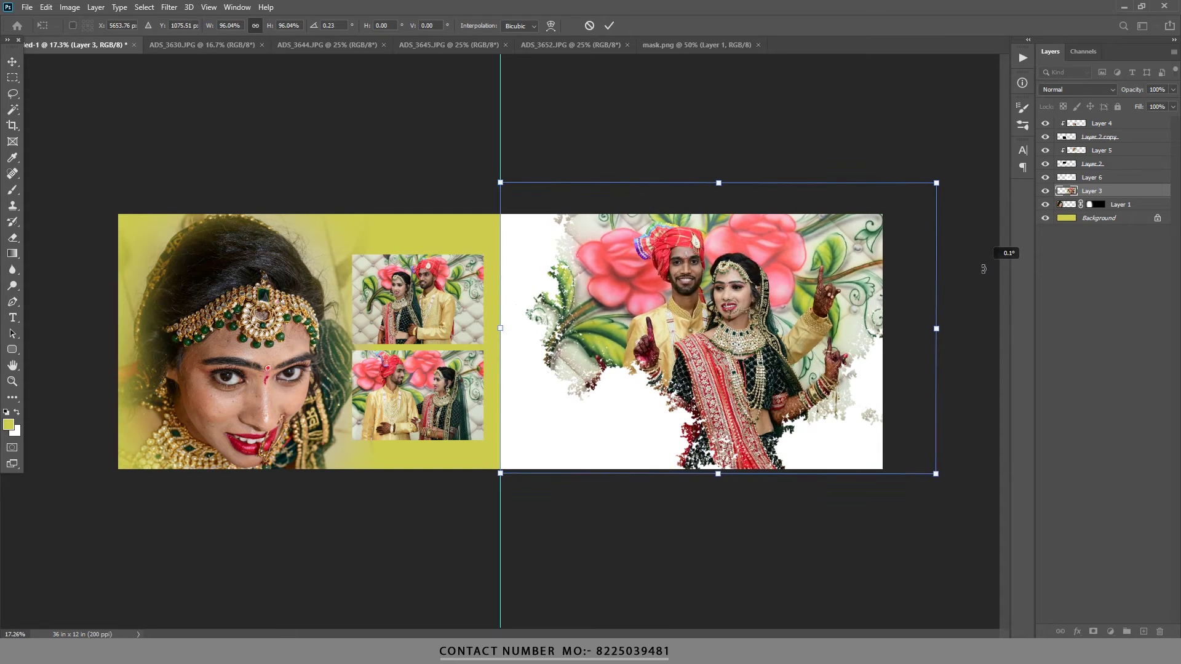
pyautogui.moveTo(872, 297); pyautogui.dragTo(870, 289)
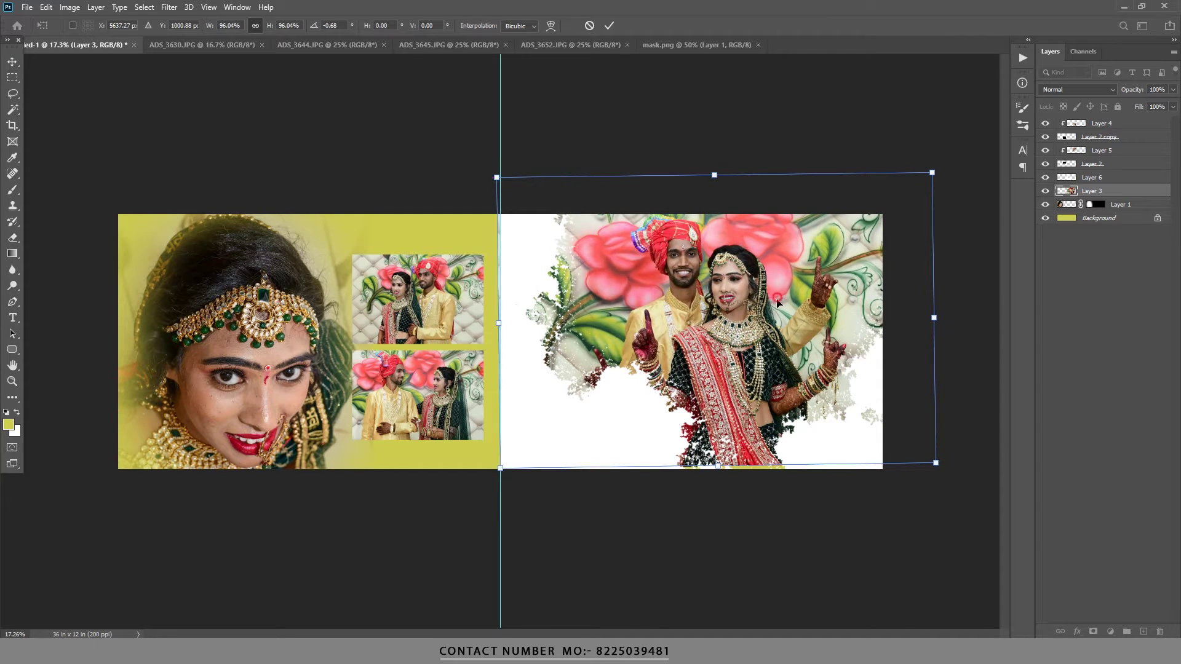
pyautogui.press('Return')
pyautogui.press('Return')
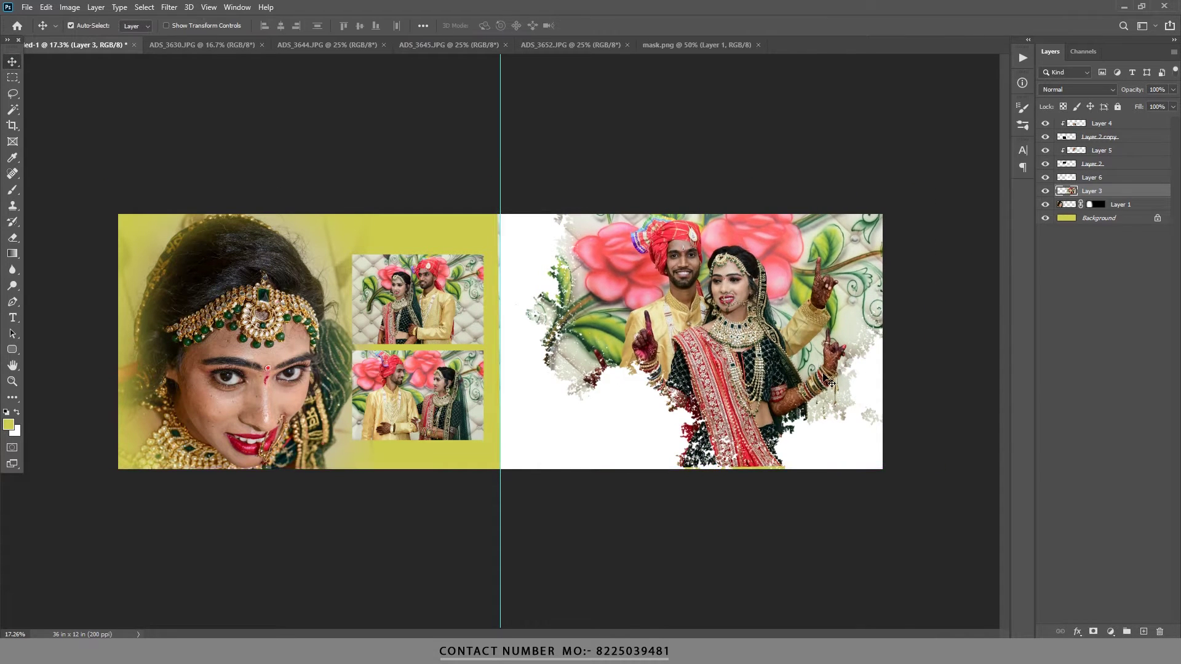
# Stretch the white backing Layer 6 upward and enlarge it toward the lower right.
pyautogui.click(835, 444)
pyautogui.hotkey('ctrl', 't')
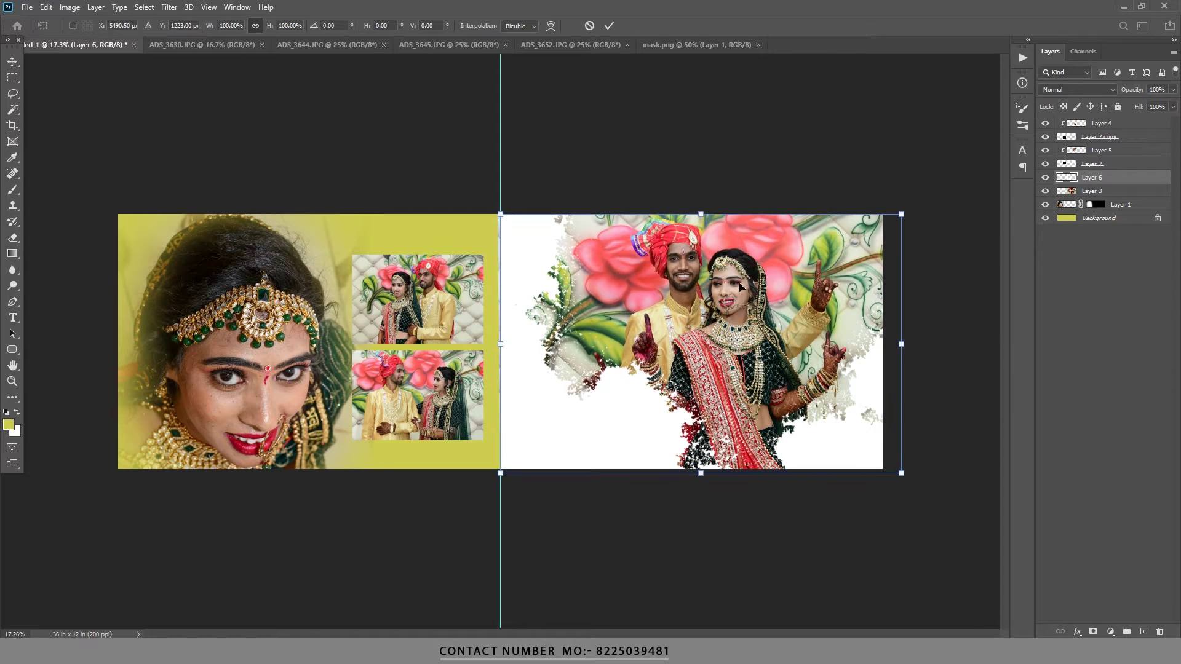
pyautogui.moveTo(702, 210); pyautogui.dragTo(702, 177)
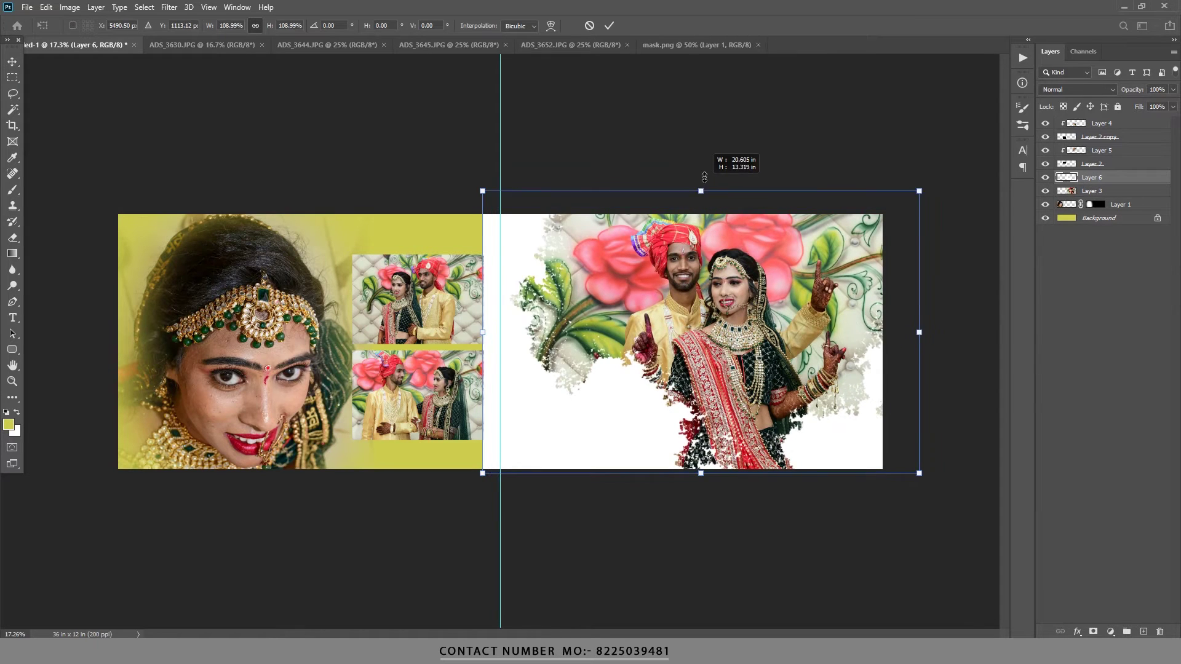
pyautogui.moveTo(716, 246); pyautogui.dragTo(733, 271)
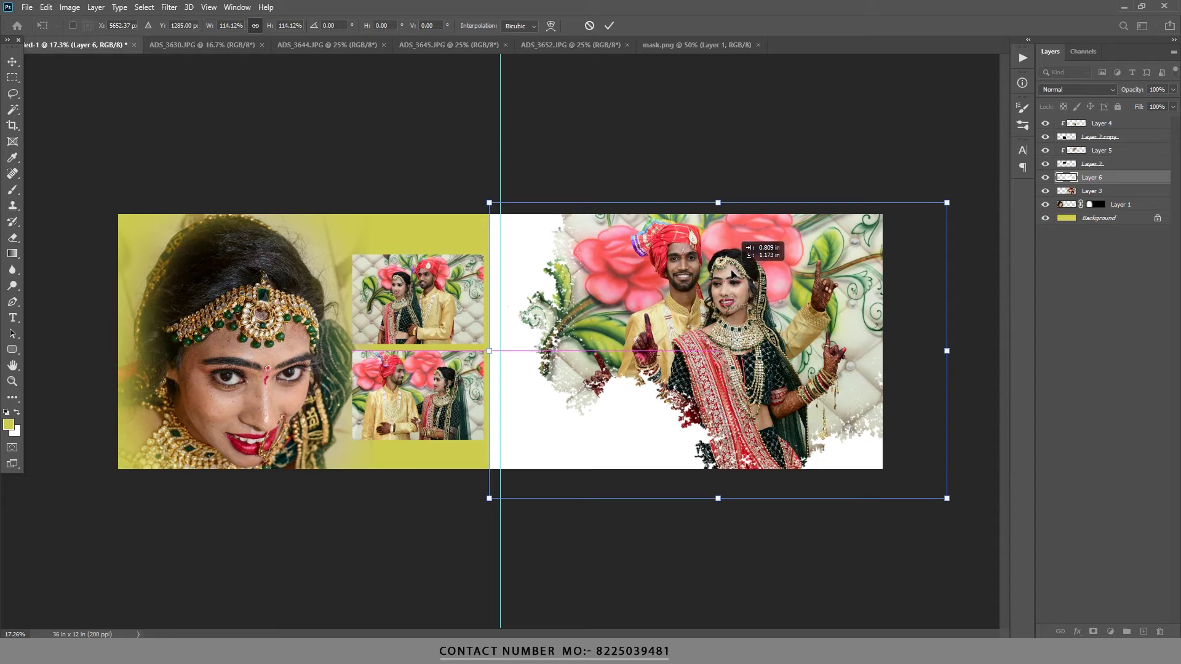
pyautogui.click(608, 26)
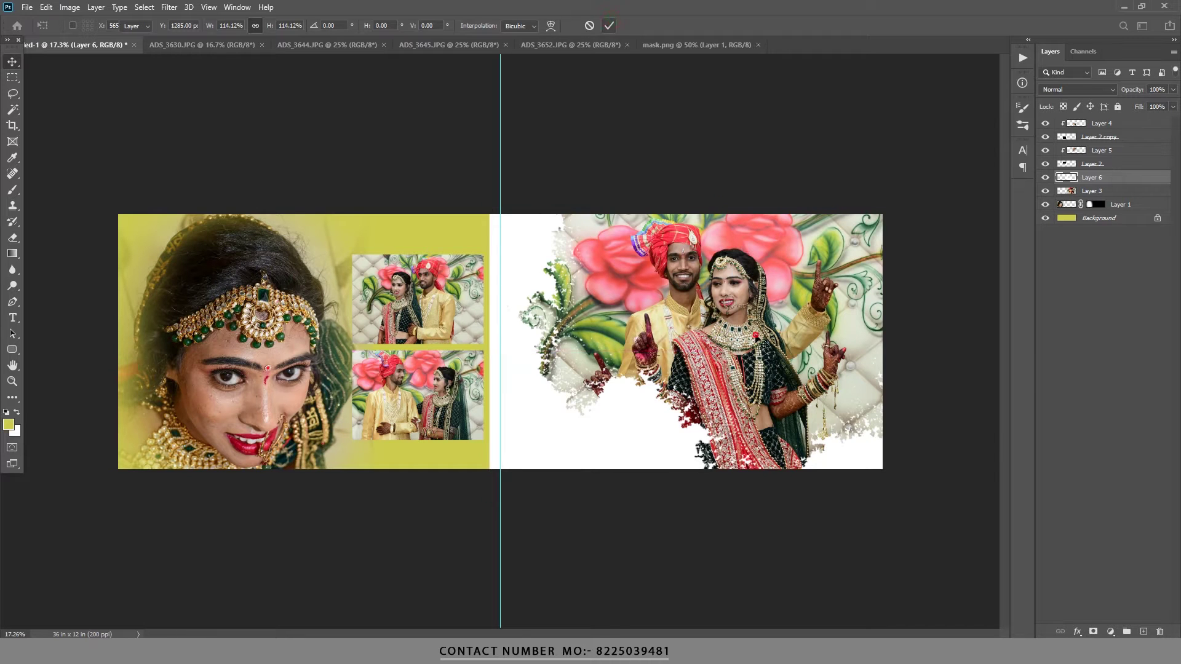
# Enlarge couple photo Layer 3, shift it right and tilt it about 4° clockwise.
pyautogui.click(760, 340)
pyautogui.hotkey('ctrl', 't')
pyautogui.moveTo(715, 177); pyautogui.dragTo(728, 165)
pyautogui.moveTo(879, 130); pyautogui.dragTo(886, 134)
pyautogui.moveTo(831, 279); pyautogui.dragTo(846, 281)
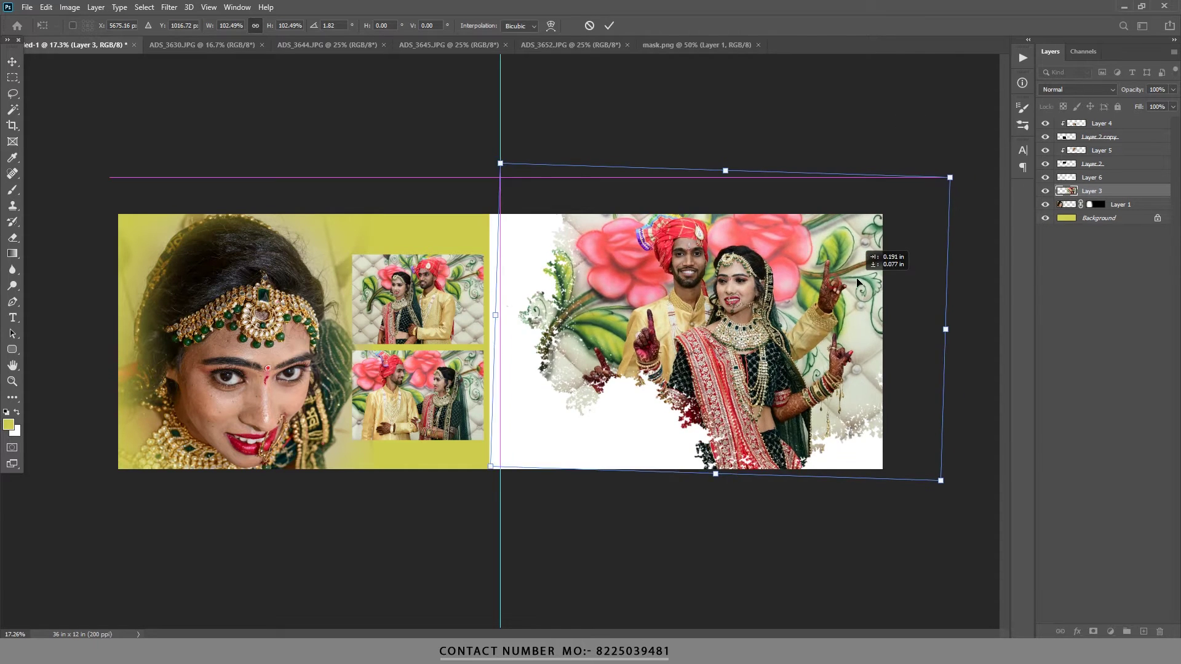
pyautogui.moveTo(981, 295); pyautogui.dragTo(1006, 311)
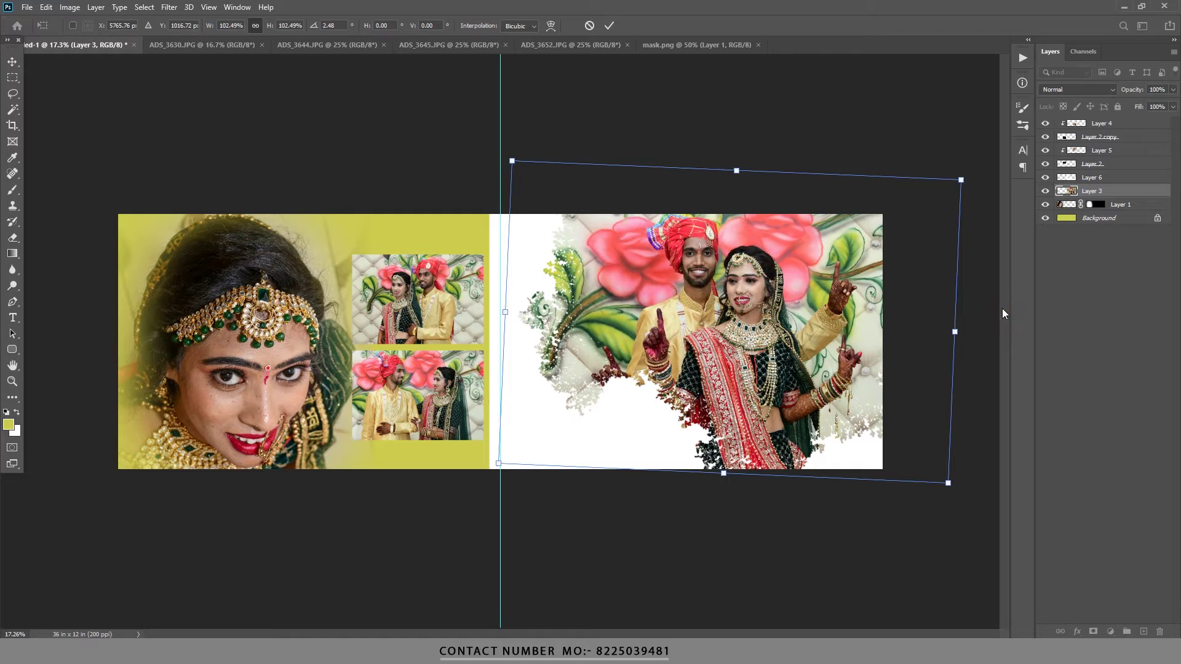
pyautogui.moveTo(989, 293); pyautogui.dragTo(991, 298)
pyautogui.click(610, 27)
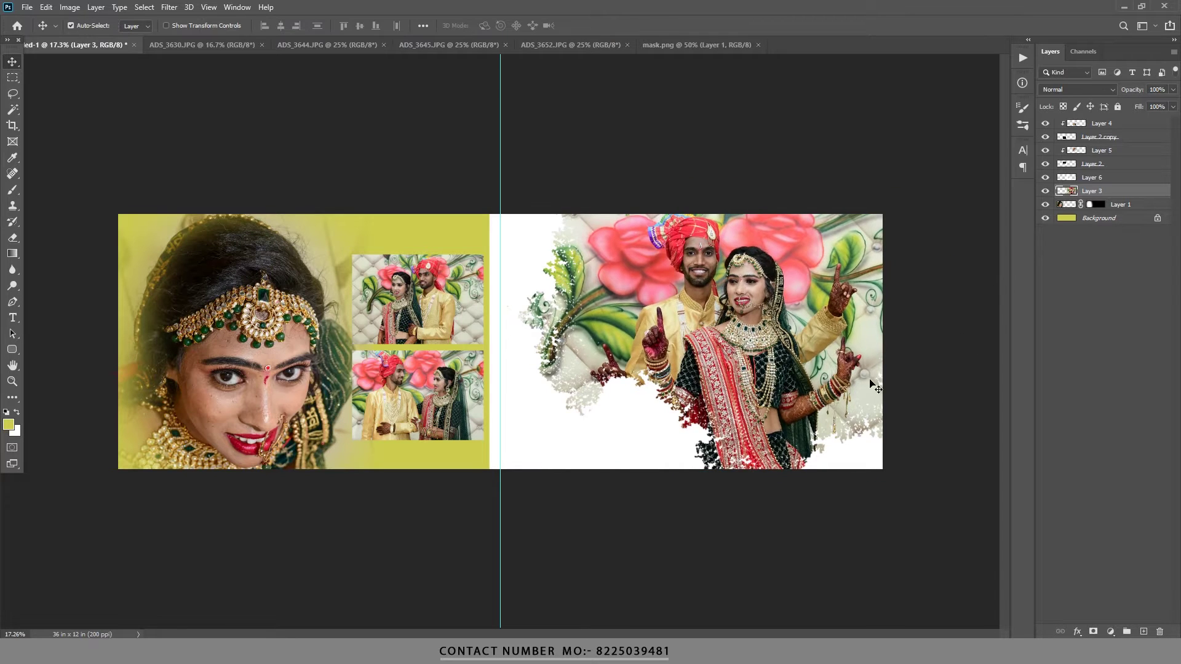
# Enlarge Layer 6 to about 107% and shift it right and down.
pyautogui.click(684, 436)
pyautogui.hotkey('ctrl', 't')
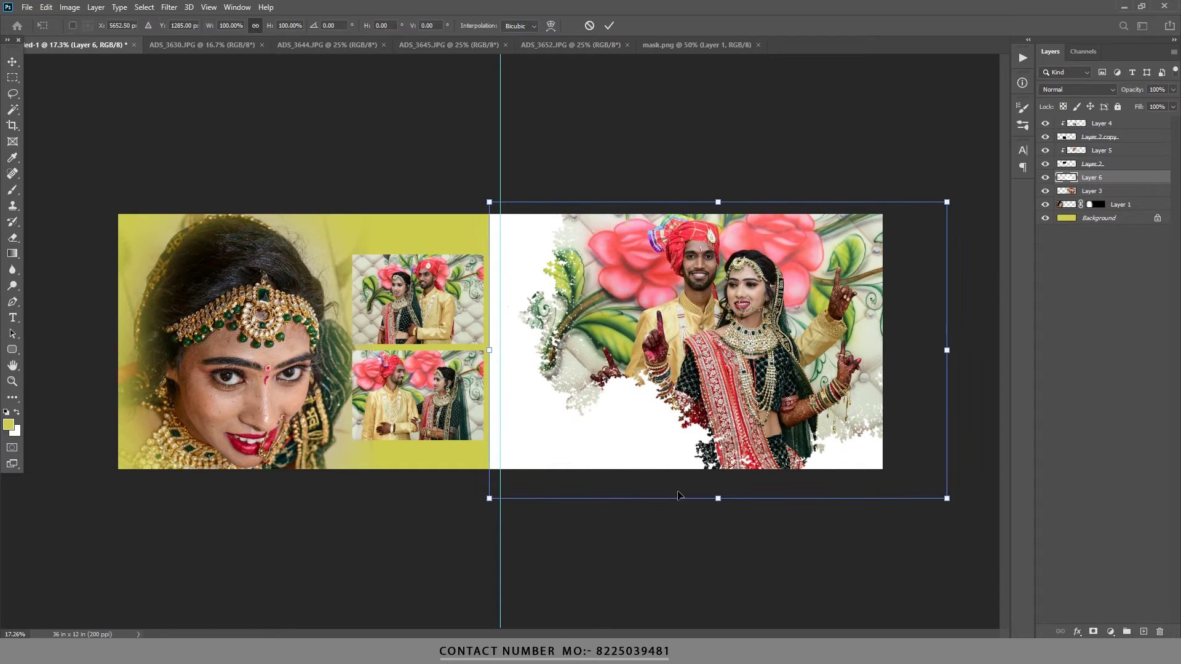
pyautogui.moveTo(727, 502); pyautogui.dragTo(721, 516)
pyautogui.moveTo(727, 471); pyautogui.dragTo(742, 475)
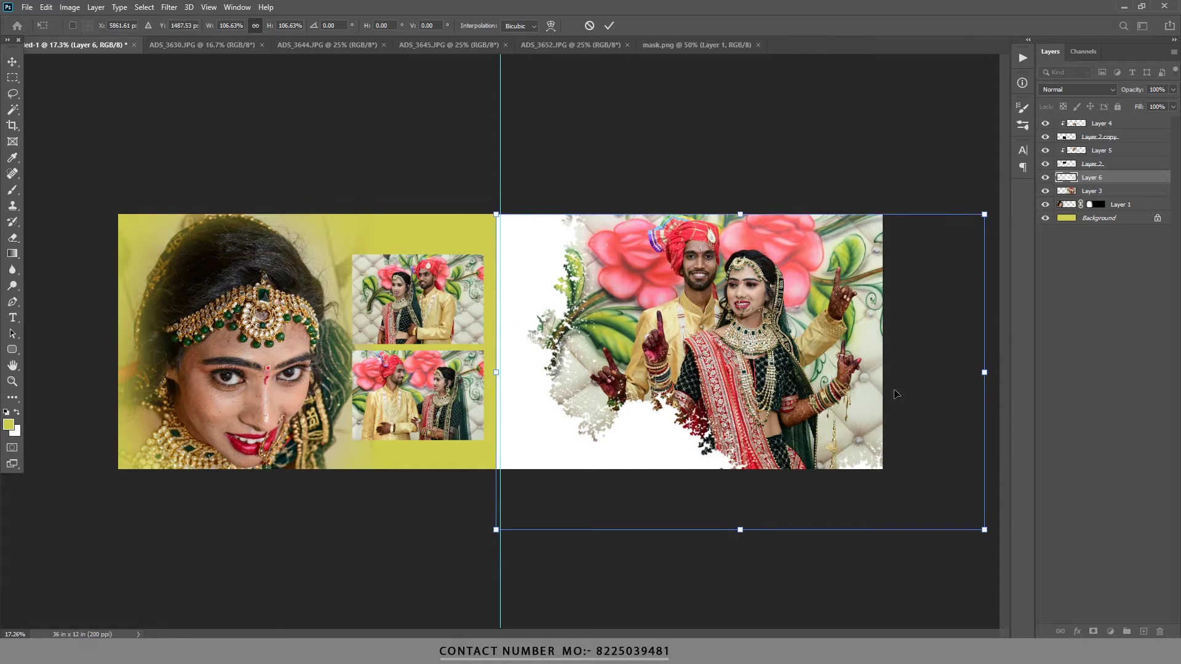
pyautogui.click(609, 25)
# Duplicate Layer 6, flip the copy horizontally, rotate it about 140°, and merge both layers.
pyautogui.hotkey('ctrl', 'j')
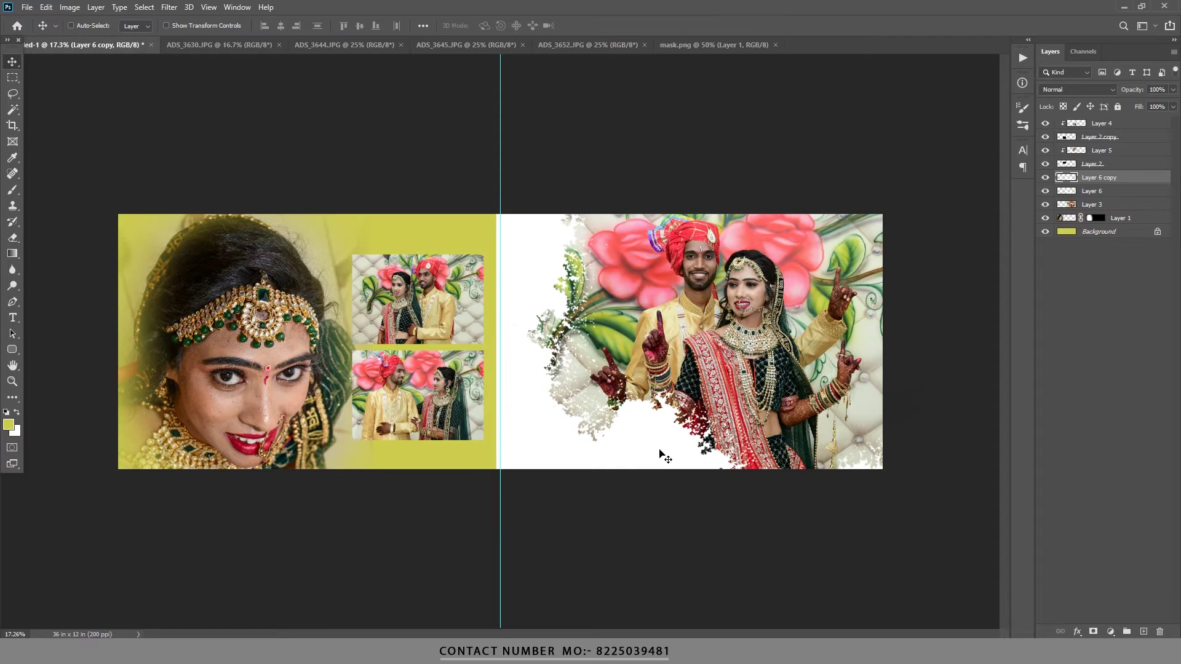
pyautogui.hotkey('ctrl', 't')
pyautogui.rightClick(650, 365)
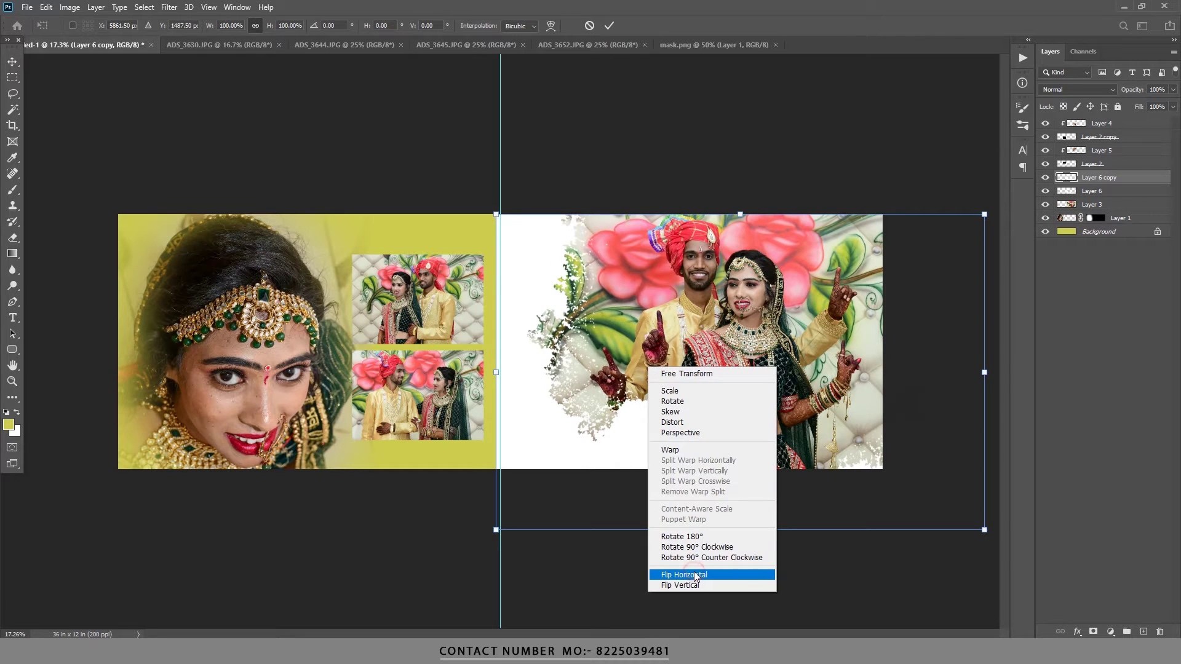
pyautogui.click(695, 574)
pyautogui.moveTo(680, 547)
pyautogui.mouseDown()
pyautogui.moveTo(844, 434)
pyautogui.moveTo(844, 445)
pyautogui.mouseUp()
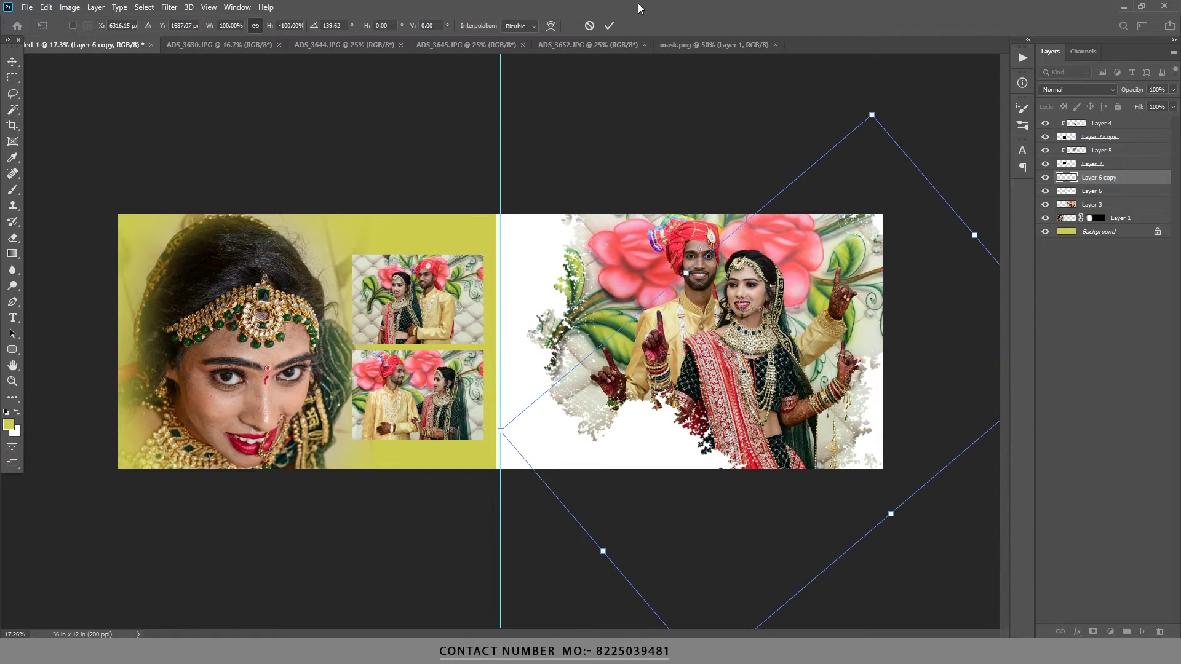
pyautogui.click(611, 28)
pyautogui.keyDown('shift'); pyautogui.click(1092, 190); pyautogui.keyUp('shift')
pyautogui.rightClick(1092, 191)
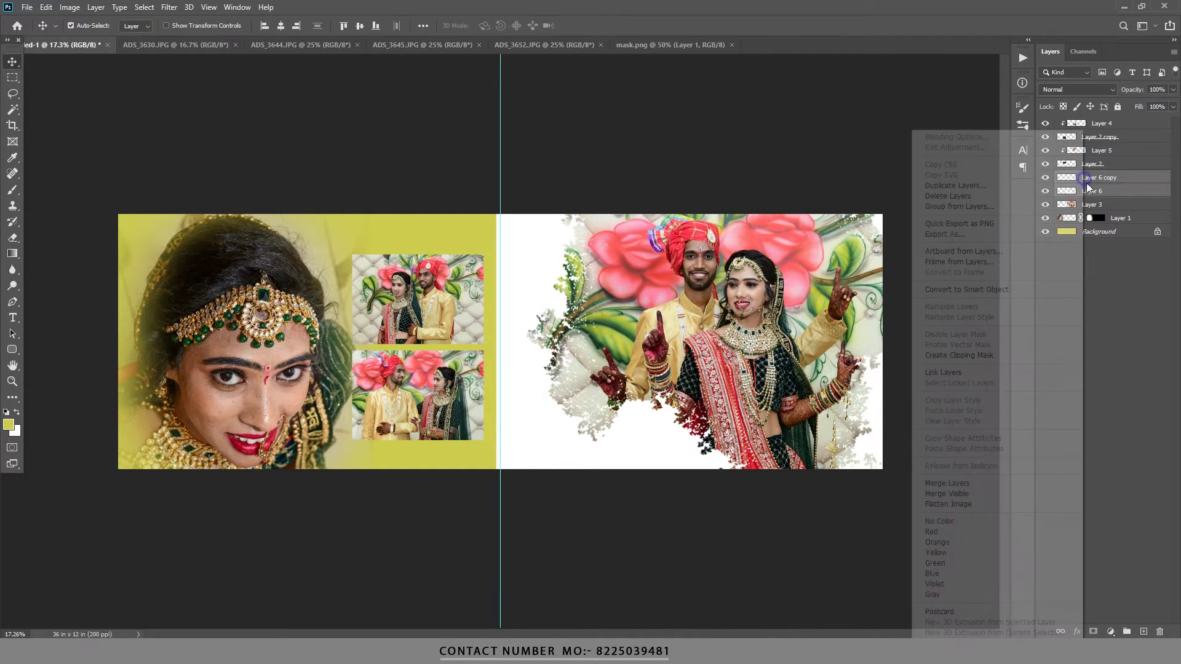
pyautogui.click(941, 483)
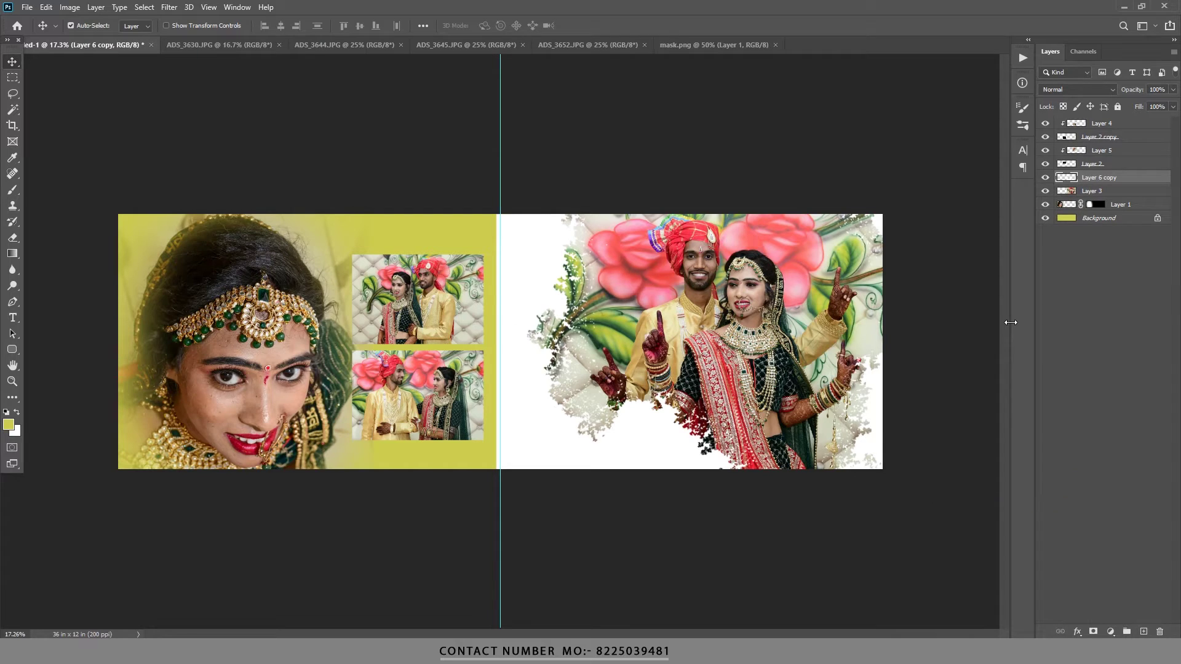
# With the Background layer selected, open the 1511 texture file.
pyautogui.click(1092, 218)
pyautogui.click(27, 7)
pyautogui.click(37, 32)
pyautogui.doubleClick(143, 116)
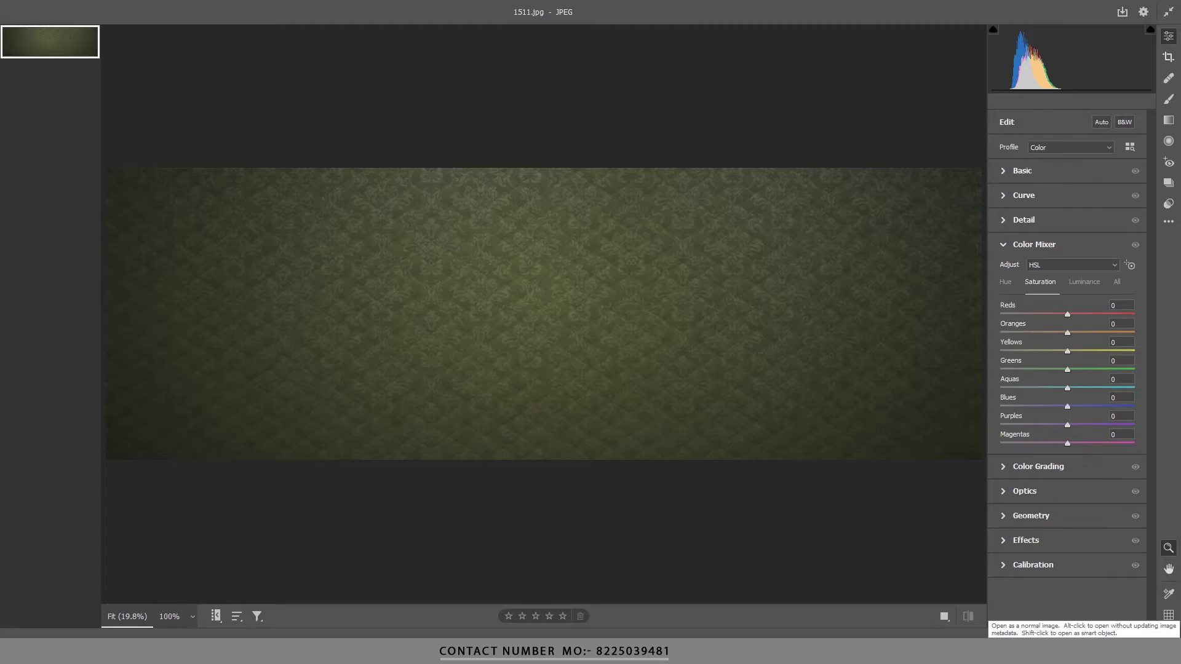
# Place the 1511 olive texture so it covers the whole album spread.
pyautogui.click(970, 611)
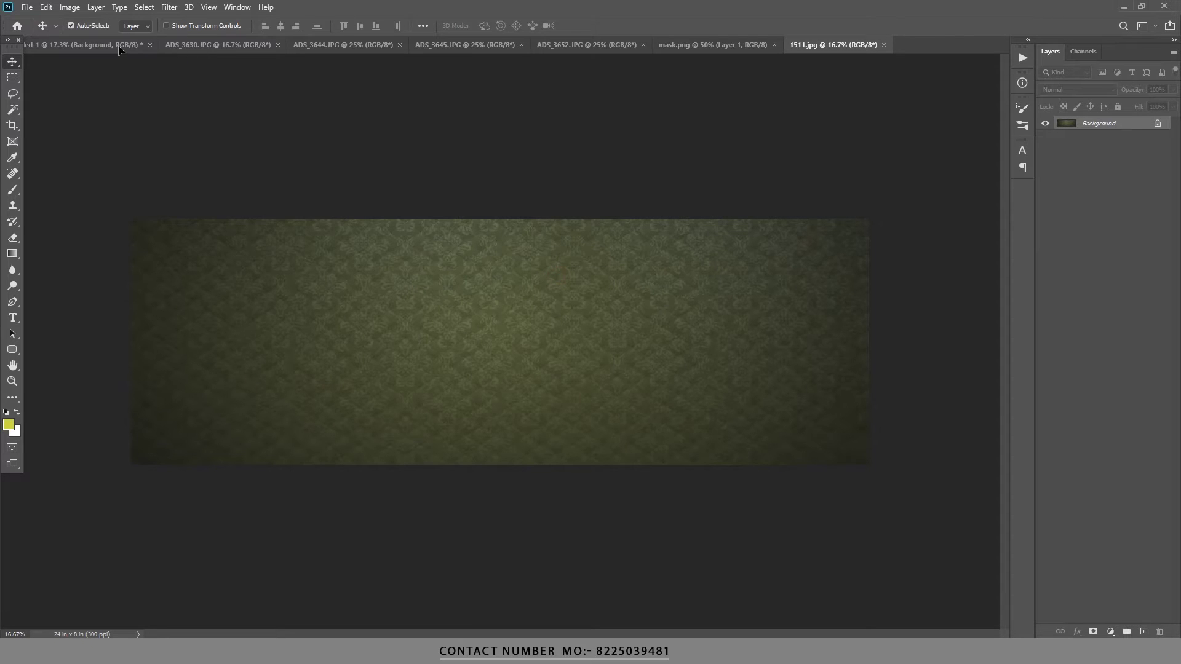
pyautogui.click(120, 50)
pyautogui.hotkey('ctrl', 't')
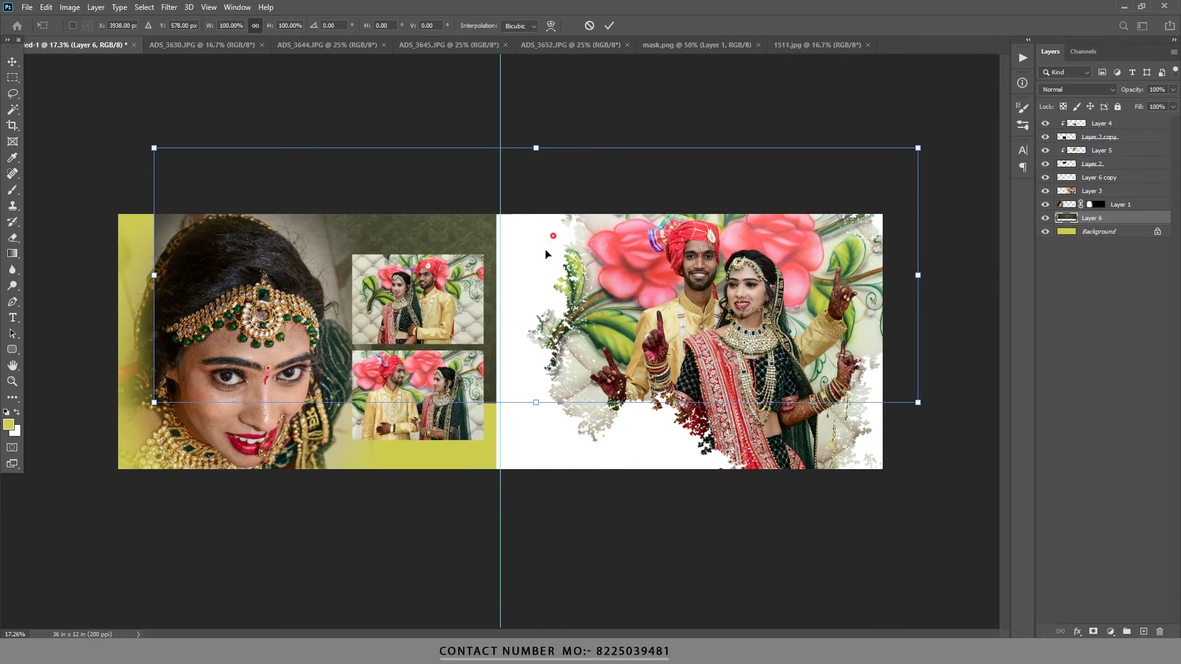
pyautogui.moveTo(545, 254); pyautogui.dragTo(506, 321)
pyautogui.moveTo(887, 441)
pyautogui.mouseDown()
pyautogui.moveTo(871, 484)
pyautogui.moveTo(894, 476)
pyautogui.mouseUp()
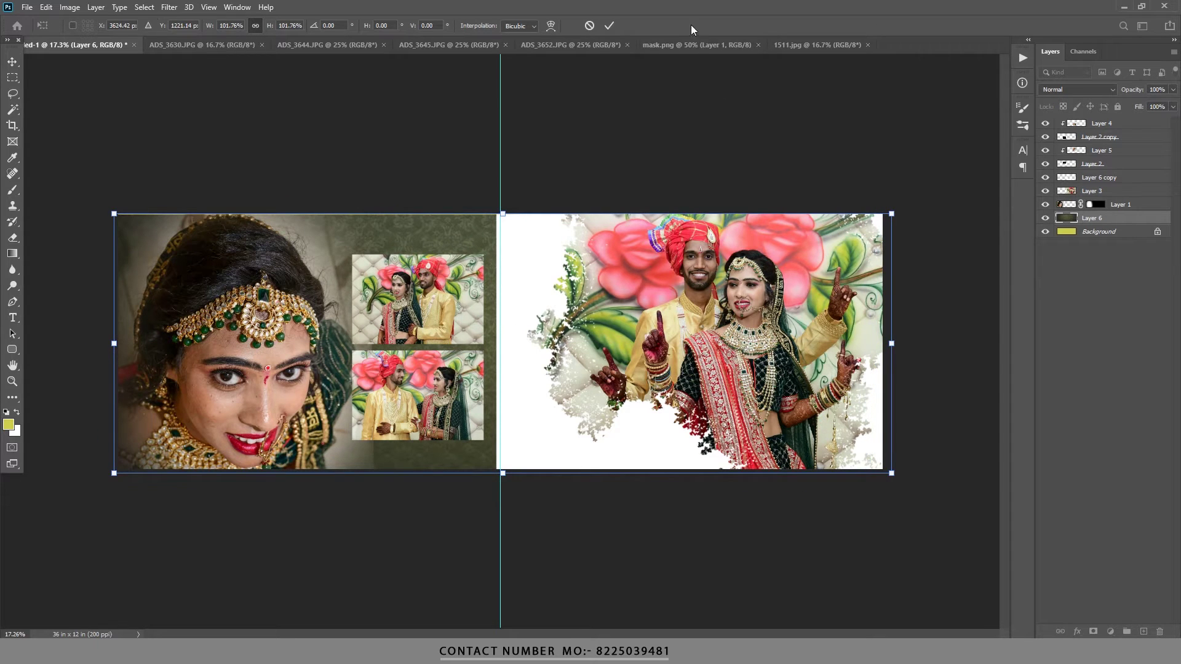
pyautogui.click(608, 25)
# Set the texture to Luminosity and clip a duplicate of it to Layer 6 copy.
pyautogui.click(1076, 89)
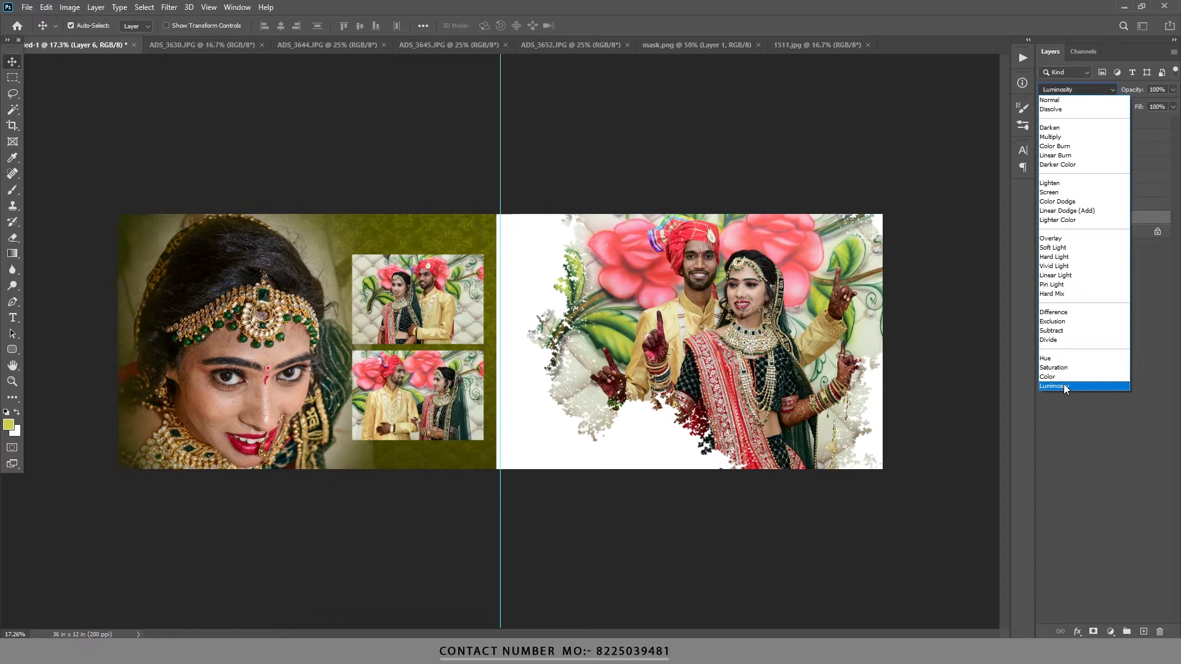
pyautogui.click(1064, 385)
pyautogui.moveTo(1082, 219); pyautogui.dragTo(1052, 184)
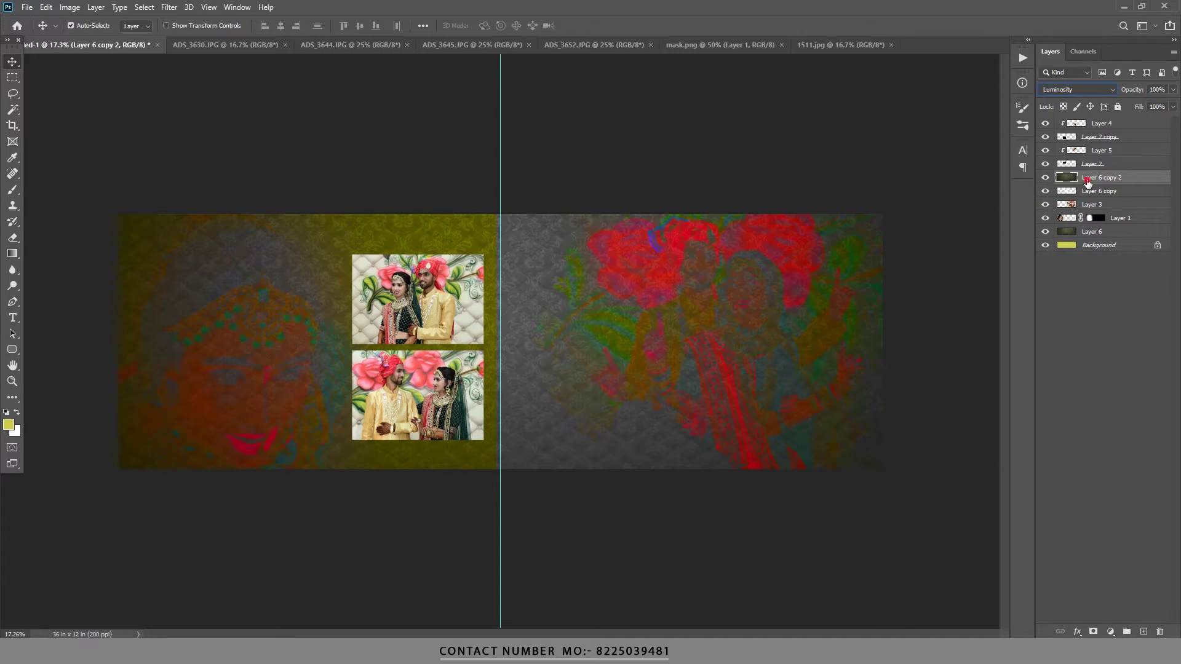
pyautogui.keyDown('alt'); pyautogui.click(1085, 181); pyautogui.keyUp('alt')
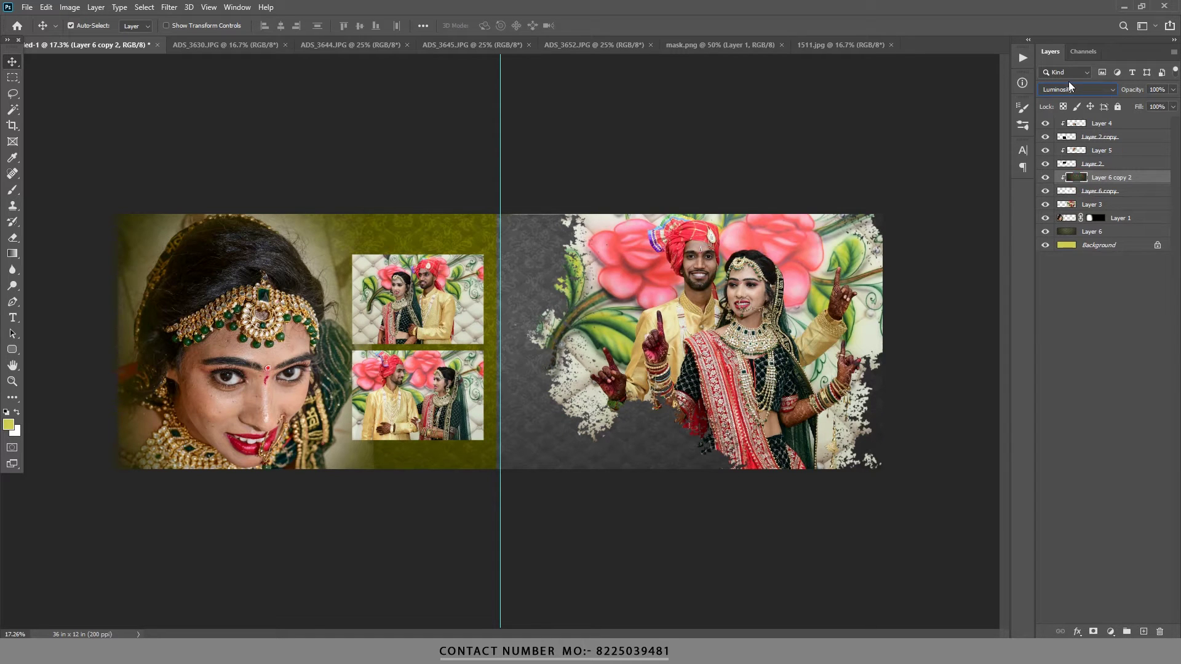
pyautogui.keyDown('alt'); pyautogui.click(1079, 179); pyautogui.keyUp('alt')
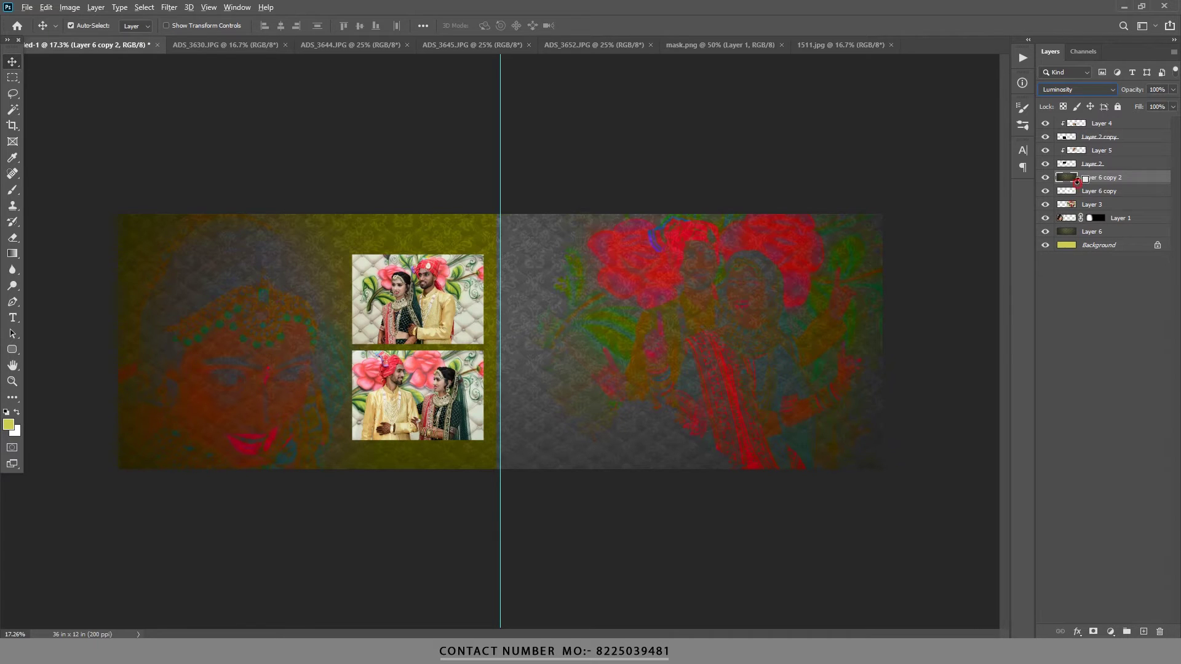
pyautogui.keyDown('alt'); pyautogui.click(1077, 181); pyautogui.keyUp('alt')
pyautogui.click(1045, 191)
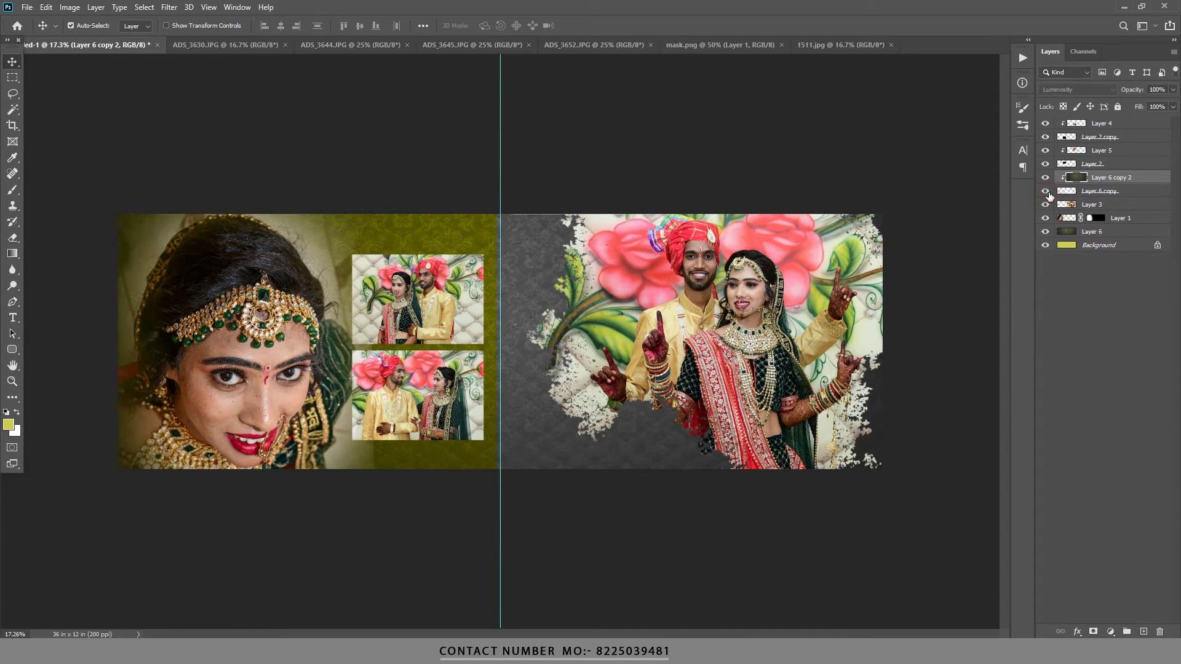
# Stretch Layer 6 copy slightly upward.
pyautogui.hotkey('ctrl', '+')
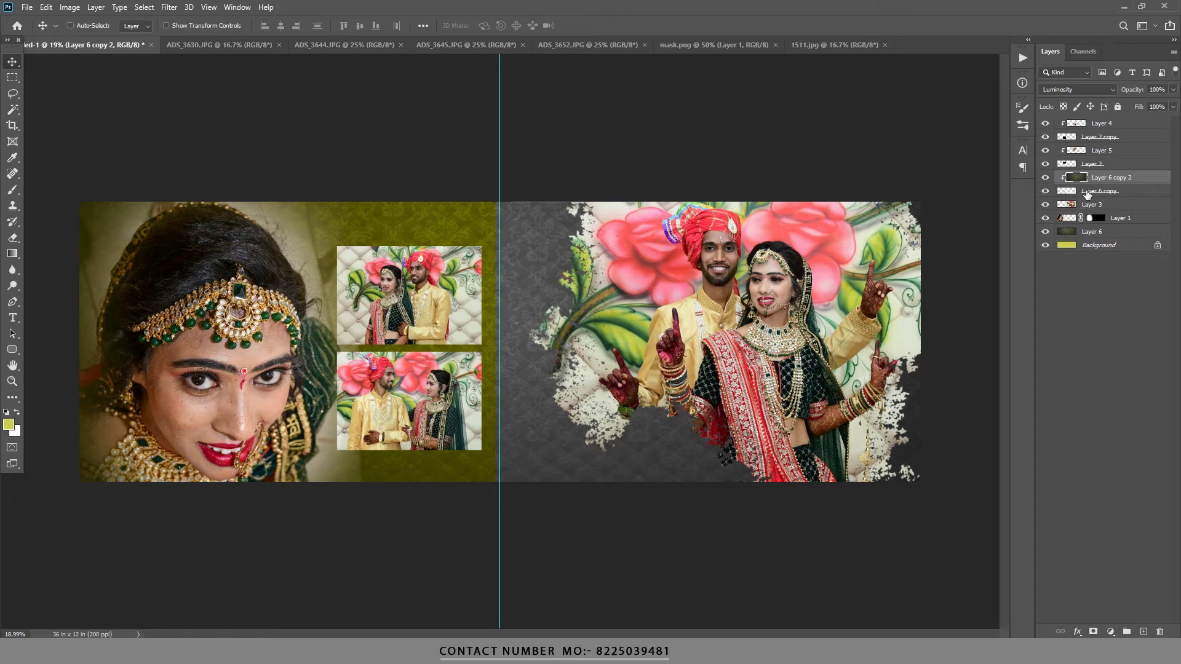
pyautogui.click(1087, 193)
pyautogui.hotkey('ctrl', 't')
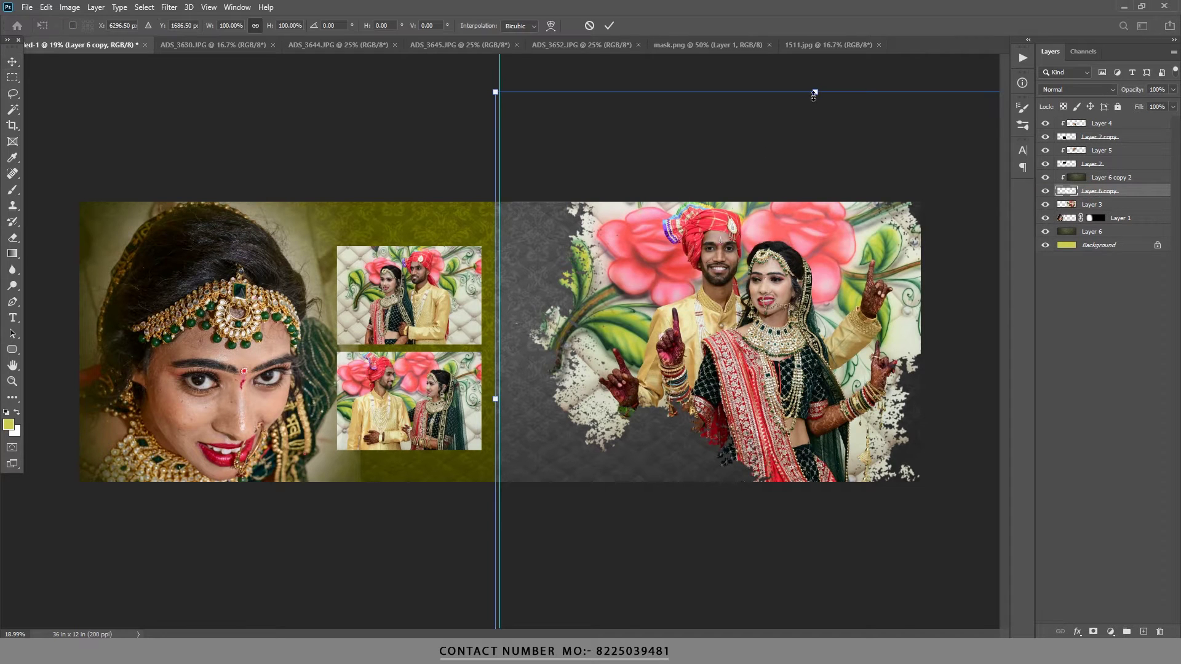
pyautogui.moveTo(814, 92); pyautogui.dragTo(815, 87)
pyautogui.click(612, 25)
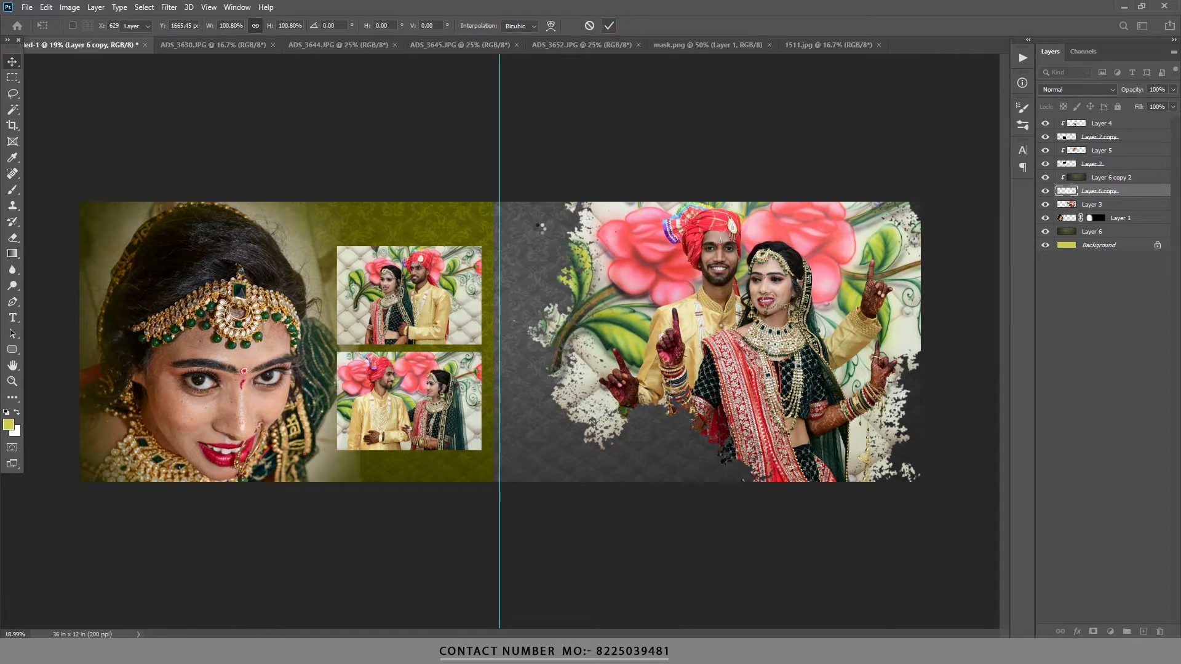
# Keep the blend modes at Normal and hide both olive texture layers.
pyautogui.click(1053, 90)
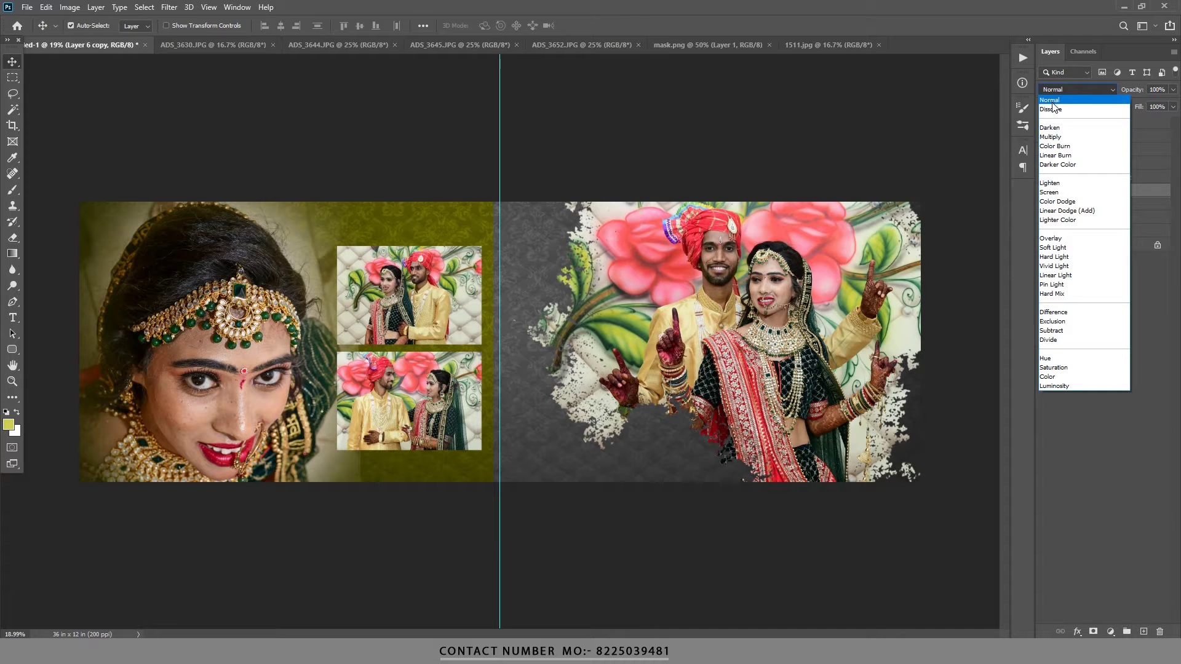
pyautogui.click(1063, 101)
pyautogui.click(1086, 178)
pyautogui.click(1070, 90)
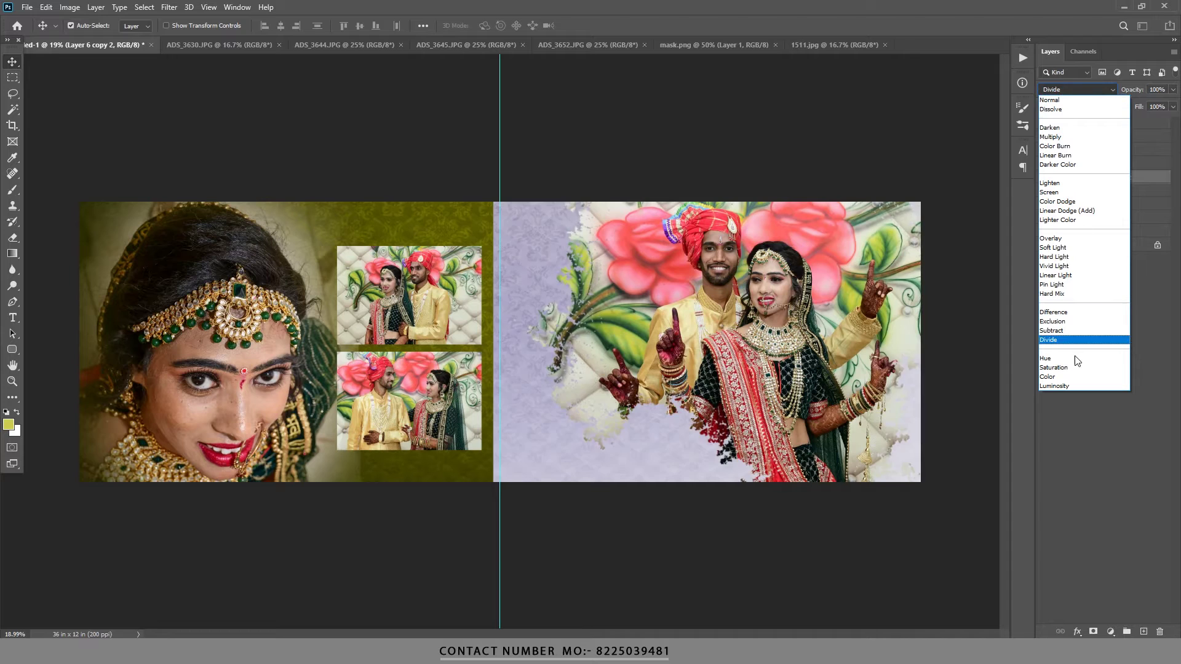
pyautogui.click(1060, 101)
pyautogui.click(1045, 177)
pyautogui.click(1073, 191)
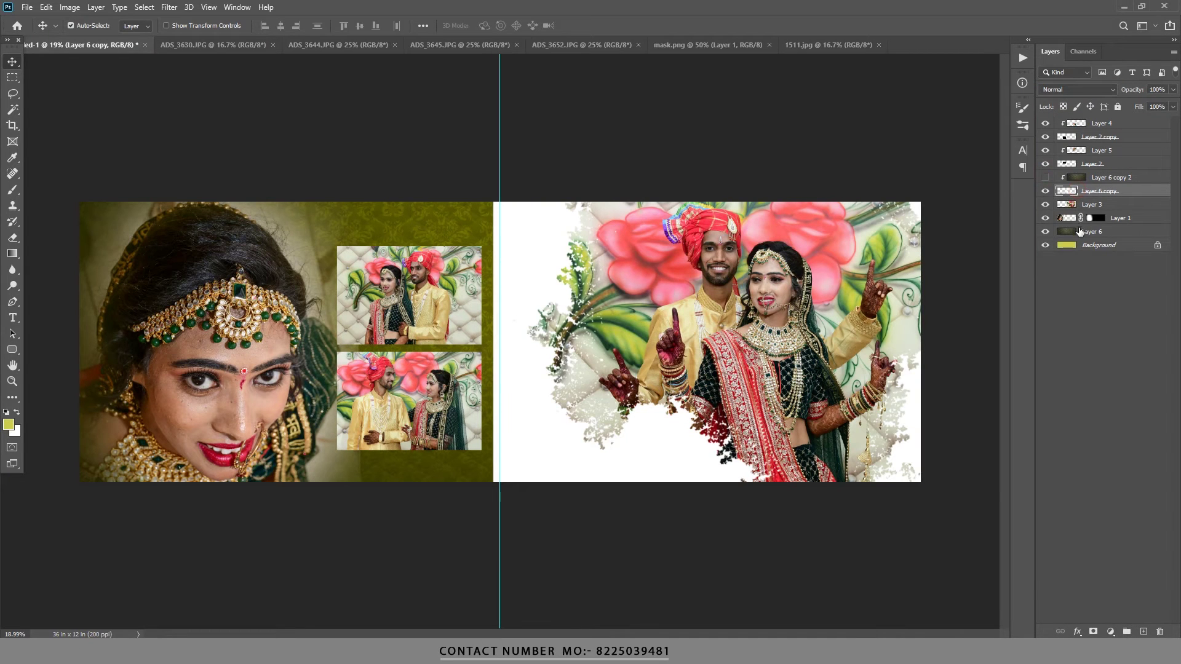
pyautogui.click(1049, 232)
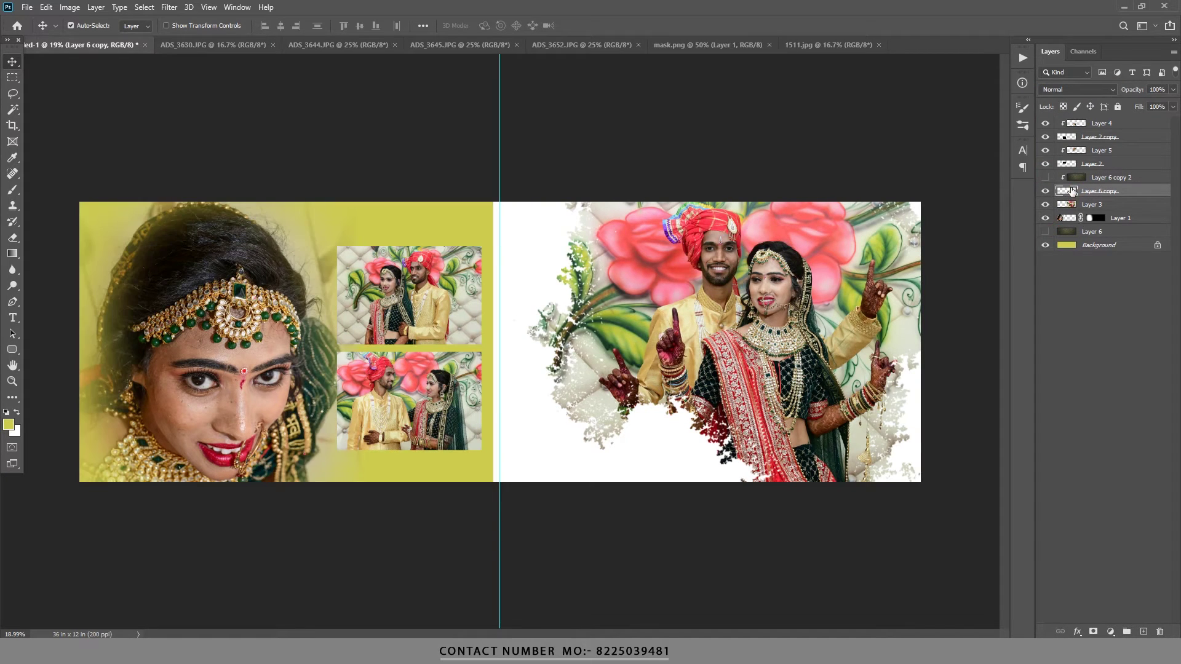
pyautogui.click(1077, 633)
# Add a yellow Color Overlay to Layer 6 copy.
pyautogui.click(1091, 586)
pyautogui.click(822, 125)
pyautogui.click(431, 474)
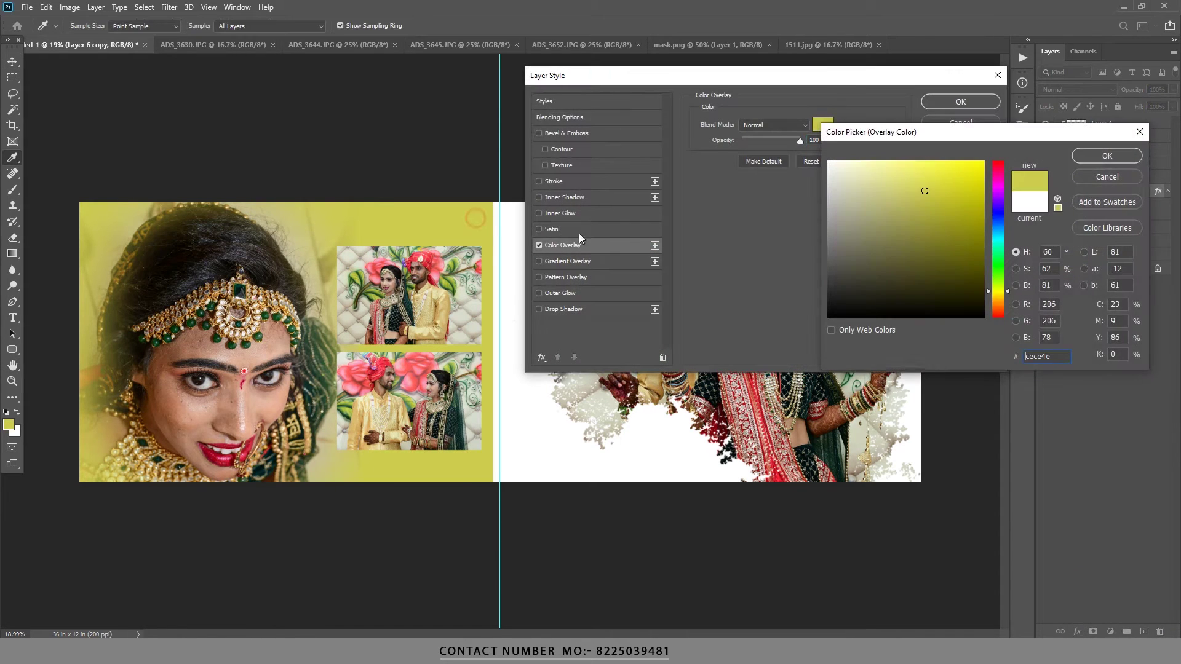
pyautogui.click(1102, 158)
pyautogui.press('Return')
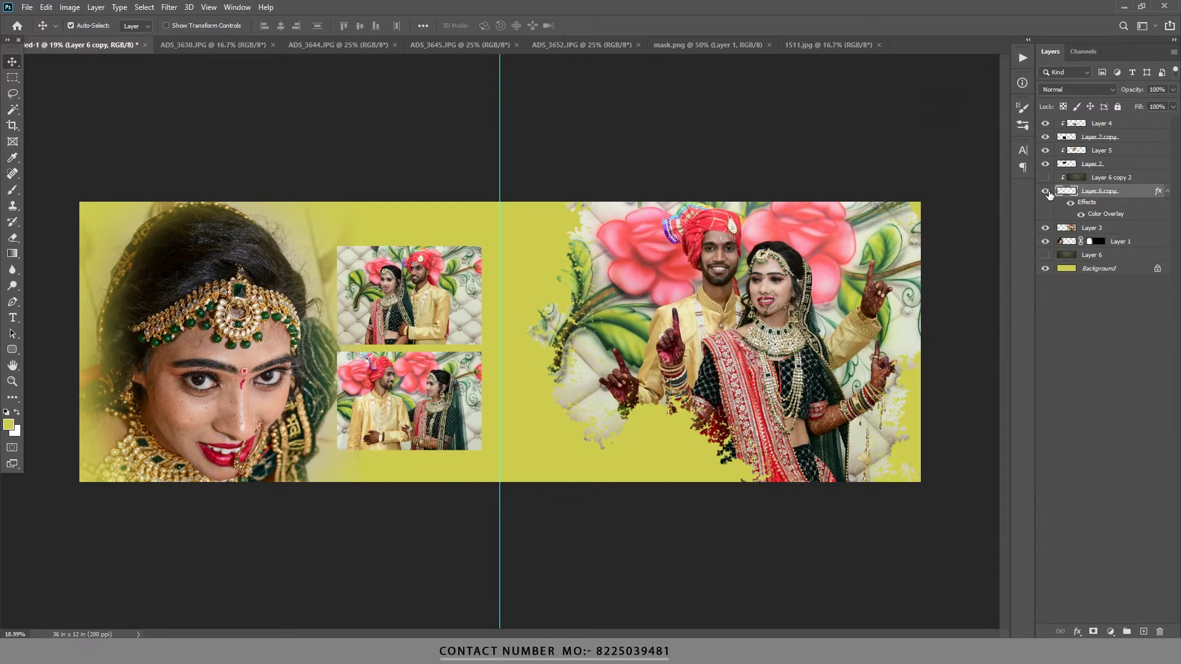
# Set Layer 6 copy 2 to Luminosity and rasterize Layer 6 copy's layer style.
pyautogui.click(1085, 164)
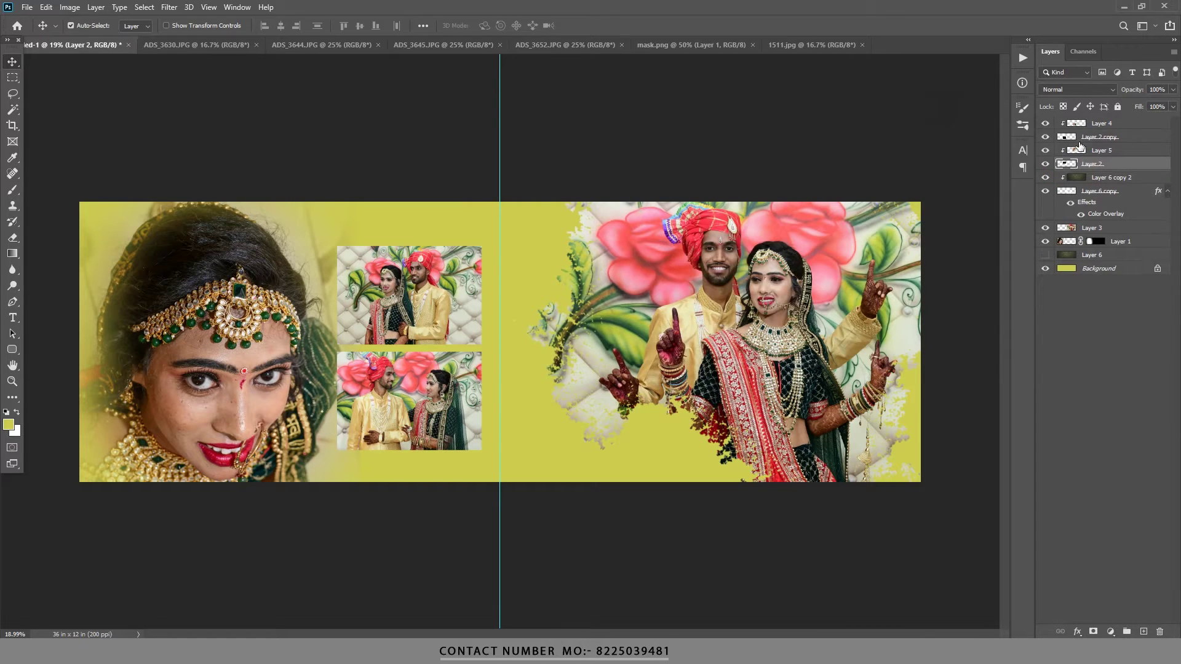
pyautogui.click(1082, 178)
pyautogui.click(1076, 90)
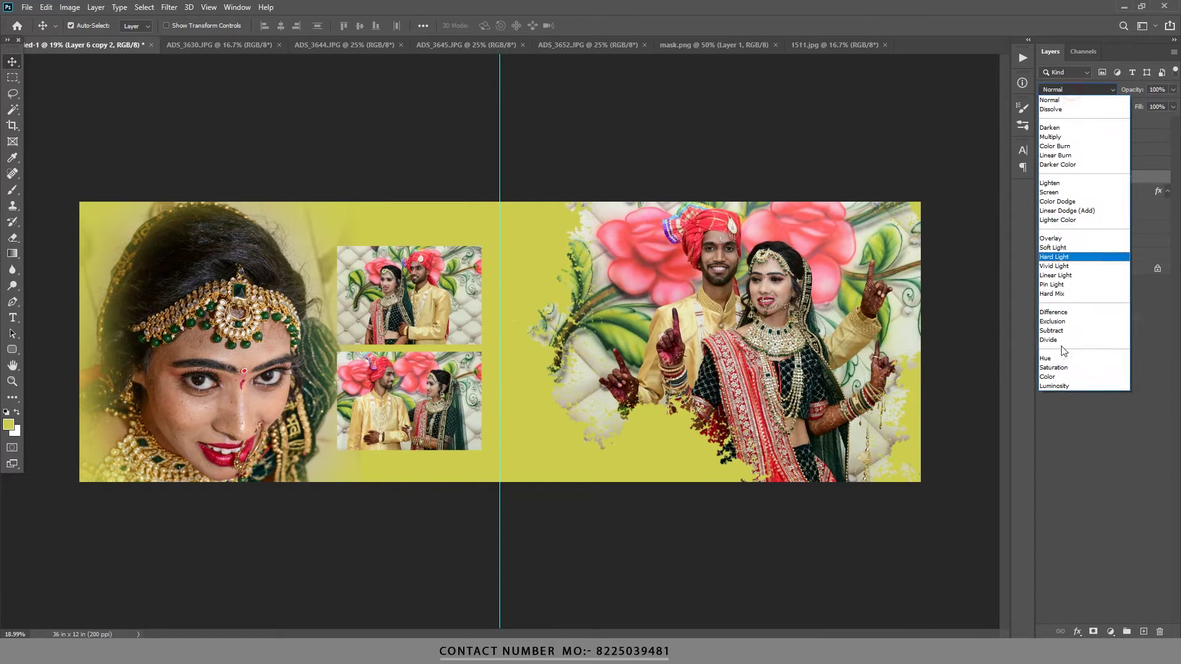
pyautogui.click(1056, 385)
pyautogui.rightClick(1101, 190)
pyautogui.click(970, 317)
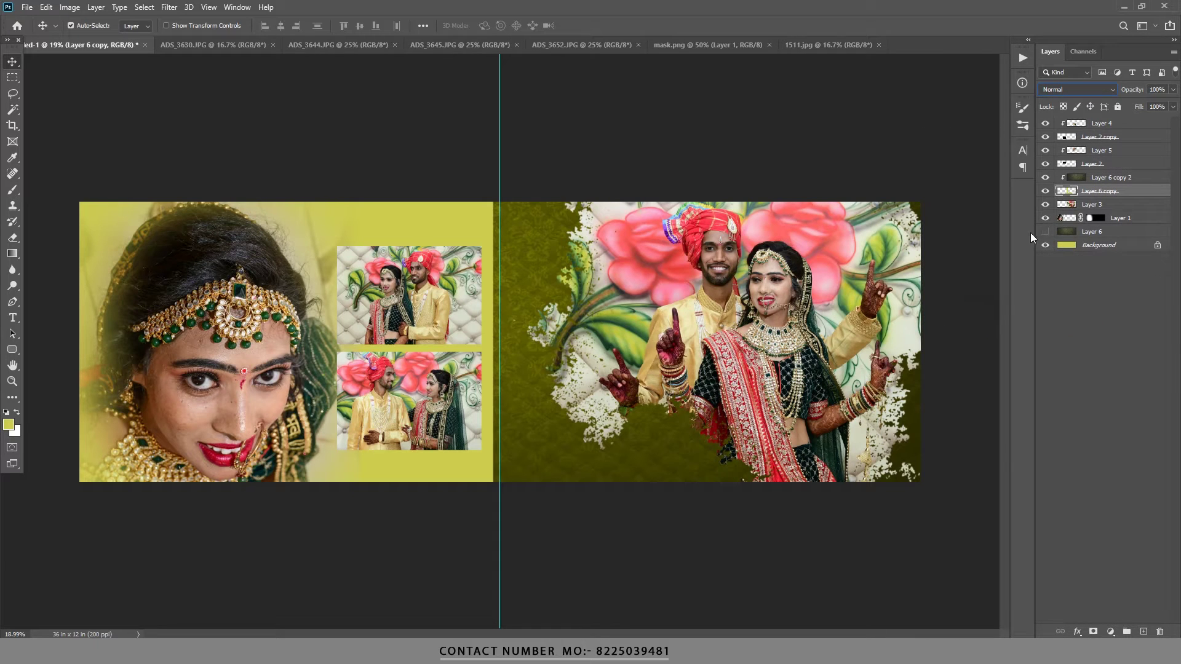
# Show the left page's olive texture again and add a new layer above Layer 6 copy 2.
pyautogui.click(1045, 231)
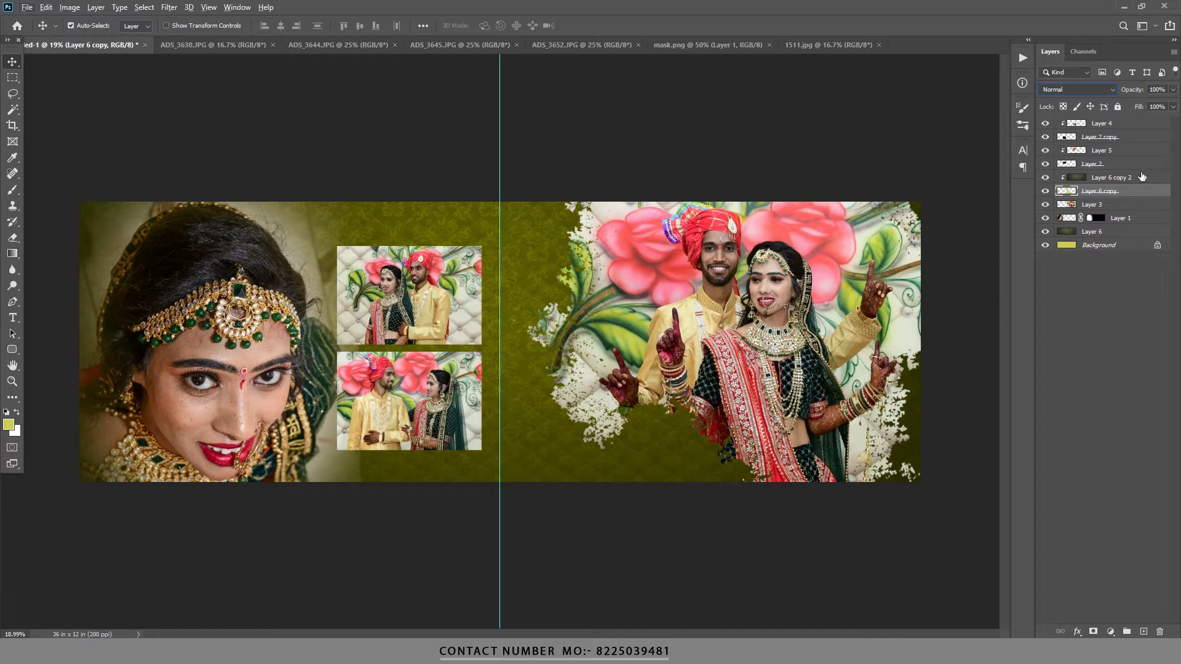
pyautogui.click(1114, 129)
pyautogui.click(817, 330)
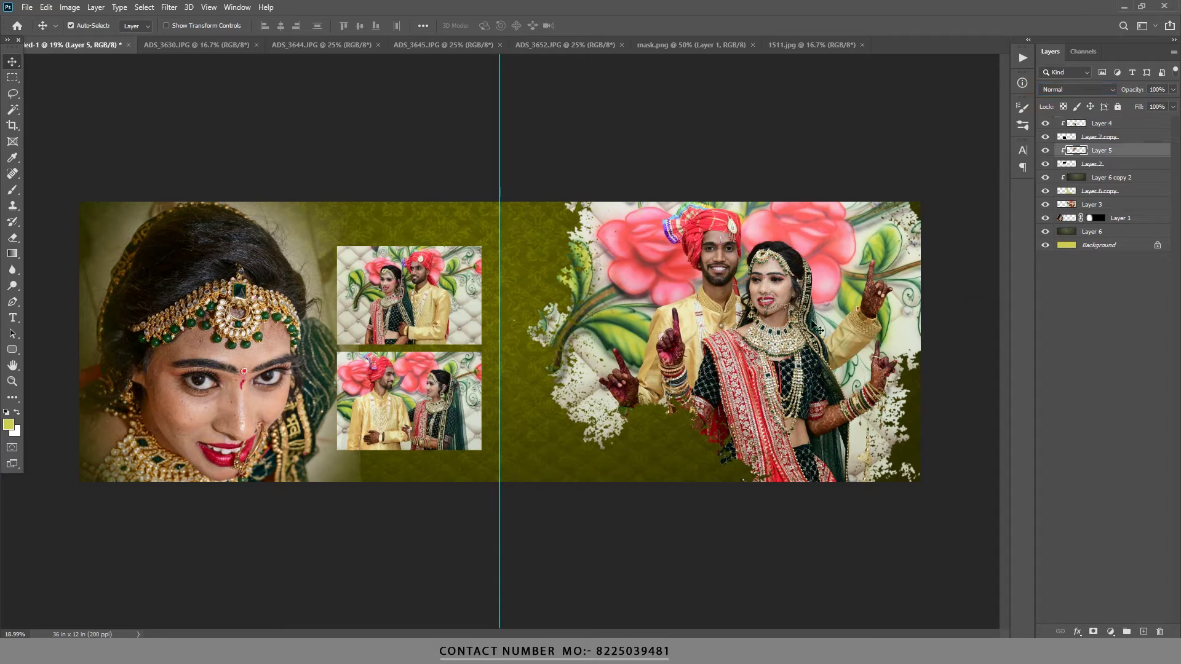
pyautogui.click(1115, 175)
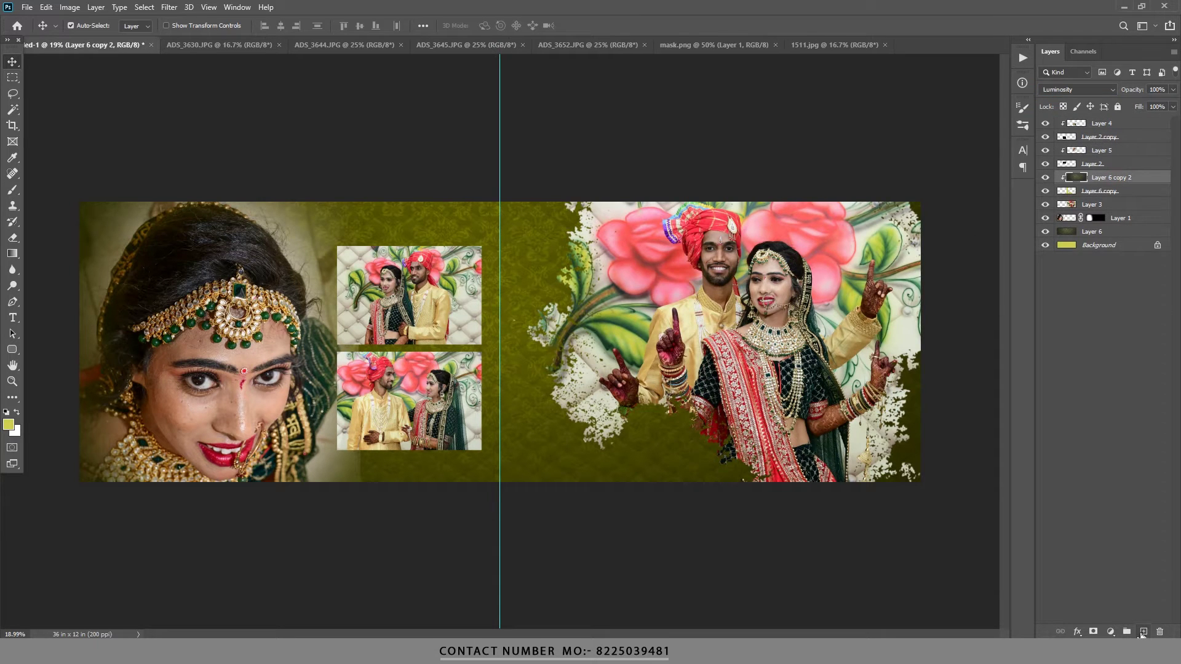
pyautogui.click(1143, 632)
# Marquee a rectangle around the two small photos and sample dark olive as foreground colour.
pyautogui.click(13, 77)
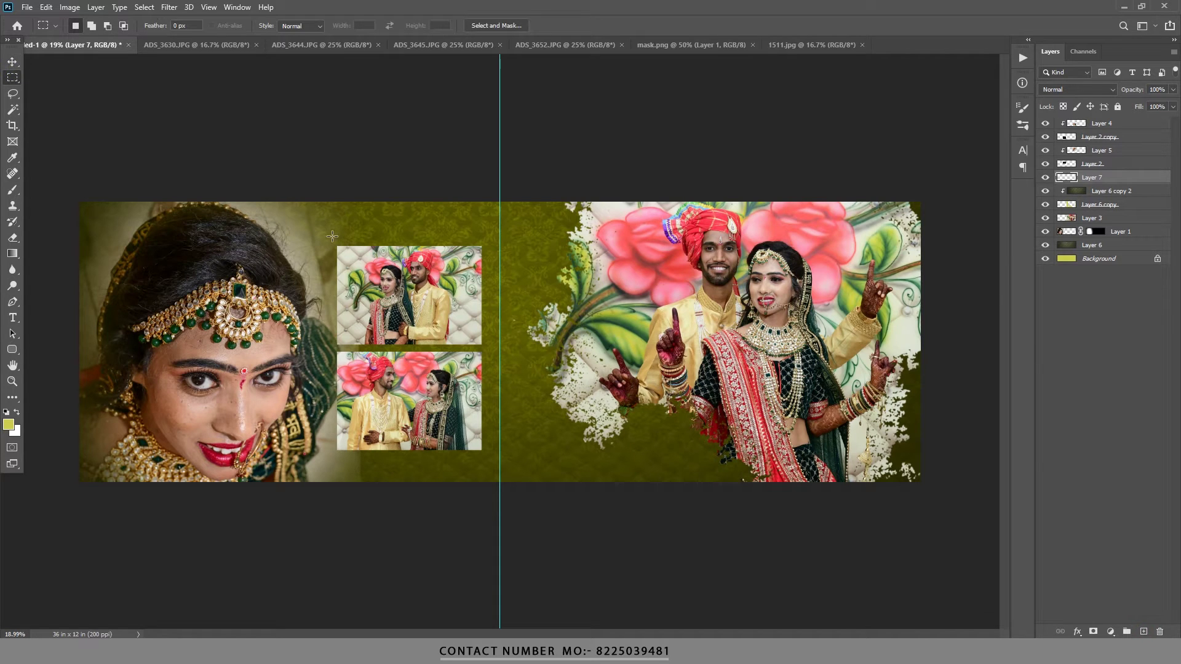
pyautogui.moveTo(331, 242); pyautogui.dragTo(490, 455)
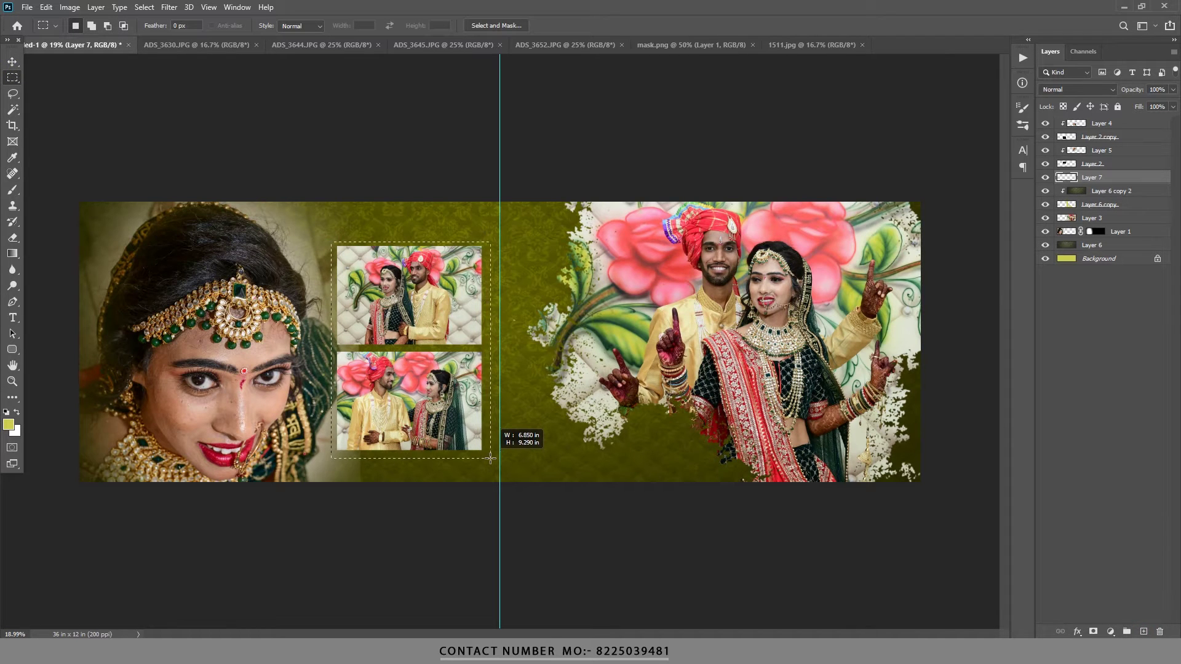
pyautogui.press('i')
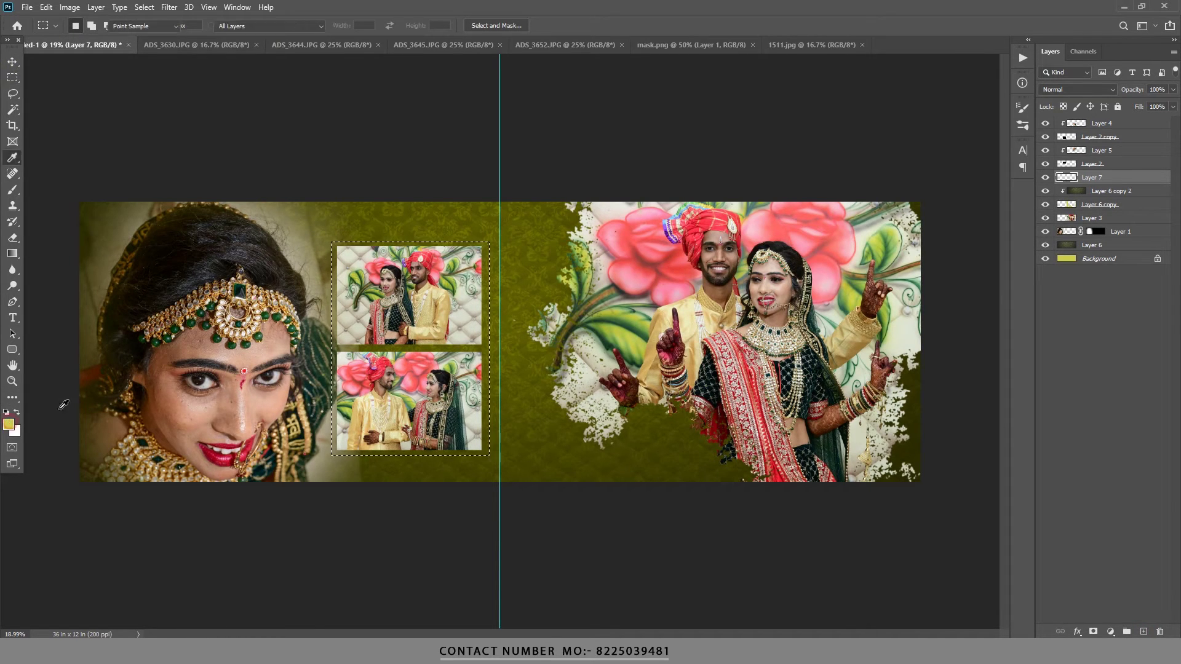
pyautogui.click(9, 424)
pyautogui.click(402, 214)
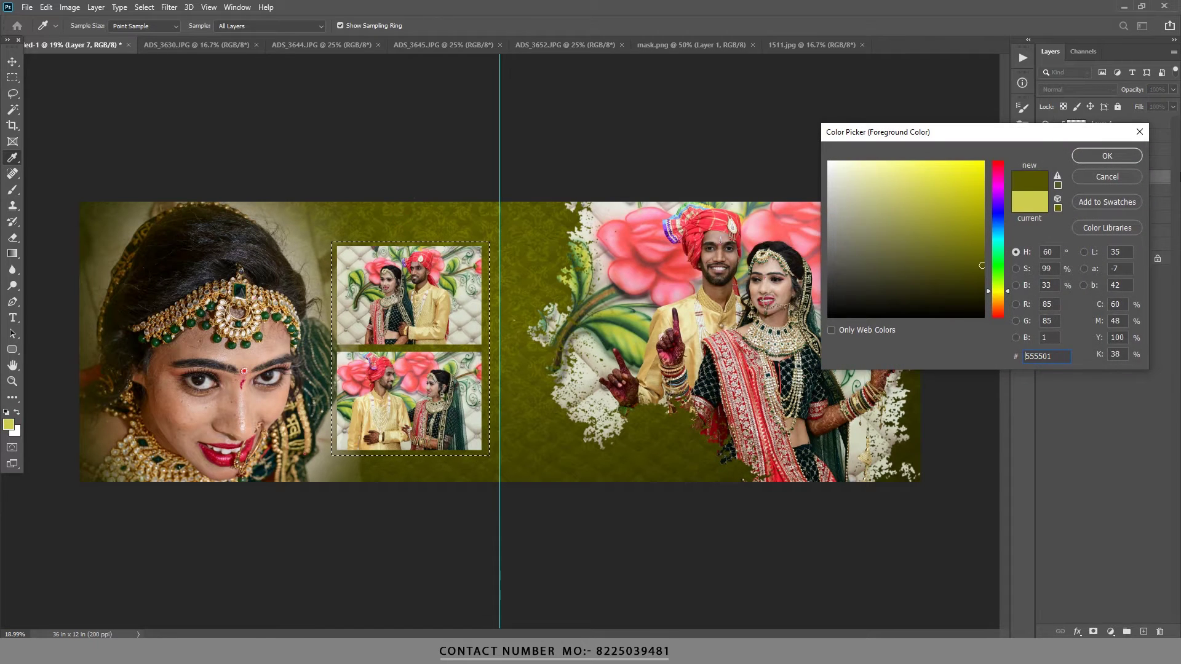
pyautogui.click(1089, 161)
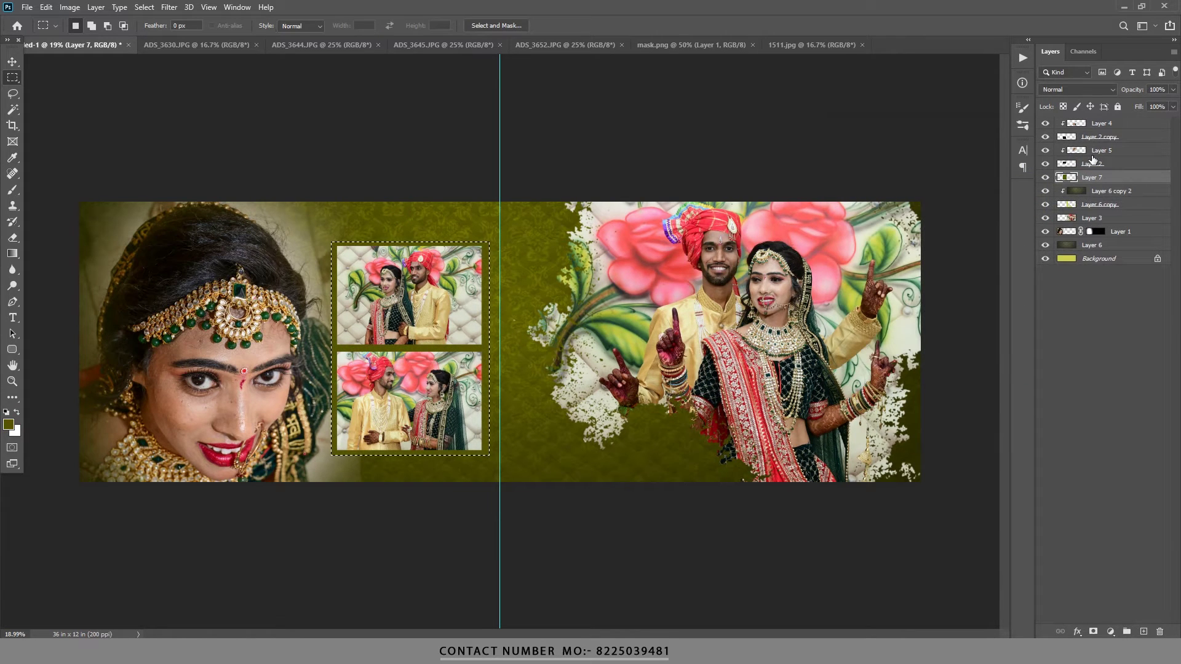
# Set the dark frame layer to Multiply and stretch it to fit behind the photos.
pyautogui.click(1086, 91)
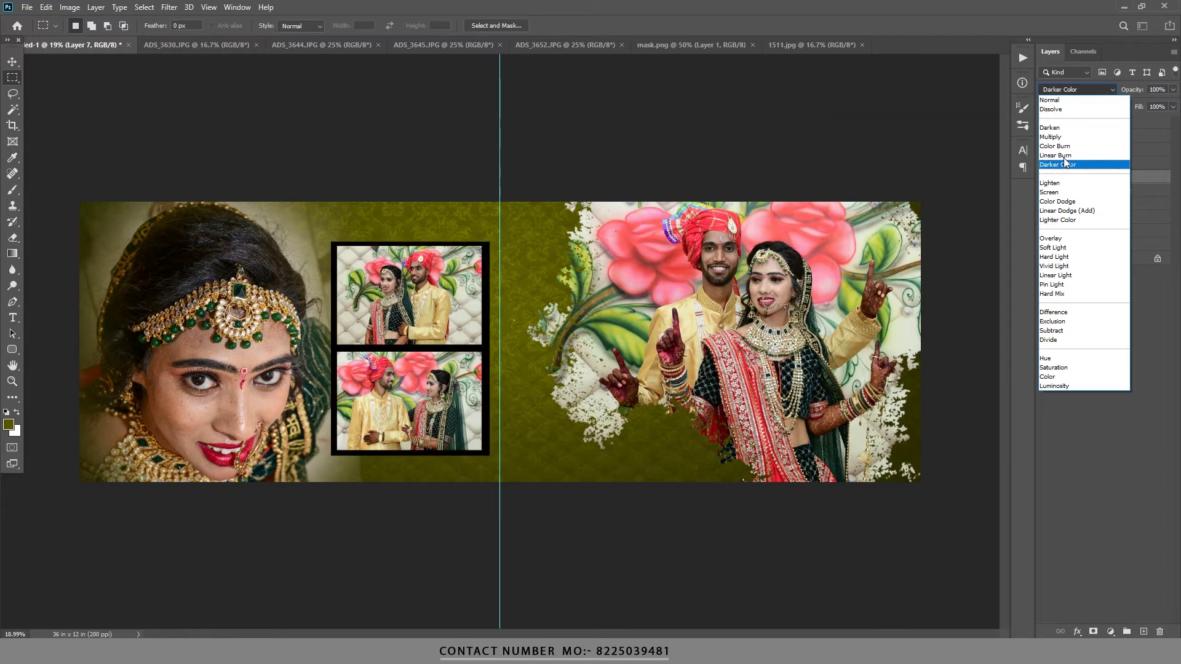
pyautogui.click(1082, 138)
pyautogui.click(13, 62)
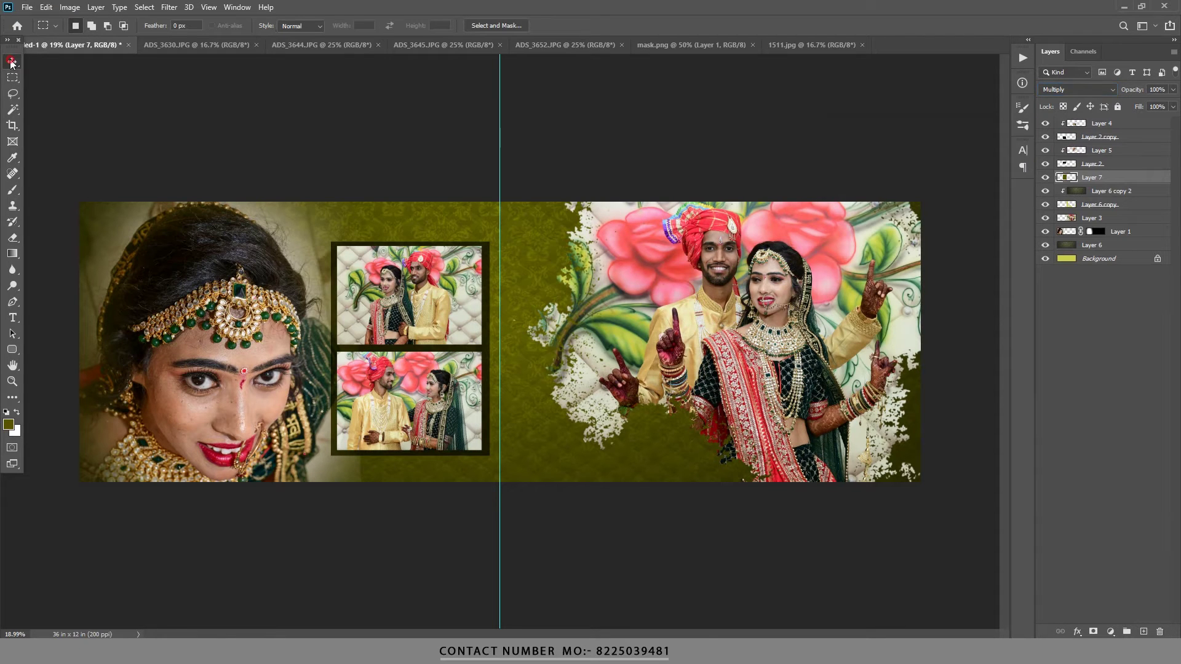
pyautogui.keyDown('alt'); pyautogui.scroll(3, 468, 374); pyautogui.keyUp('alt')
pyautogui.hotkey('ctrl', 't')
pyautogui.moveTo(384, 193); pyautogui.dragTo(384, 190)
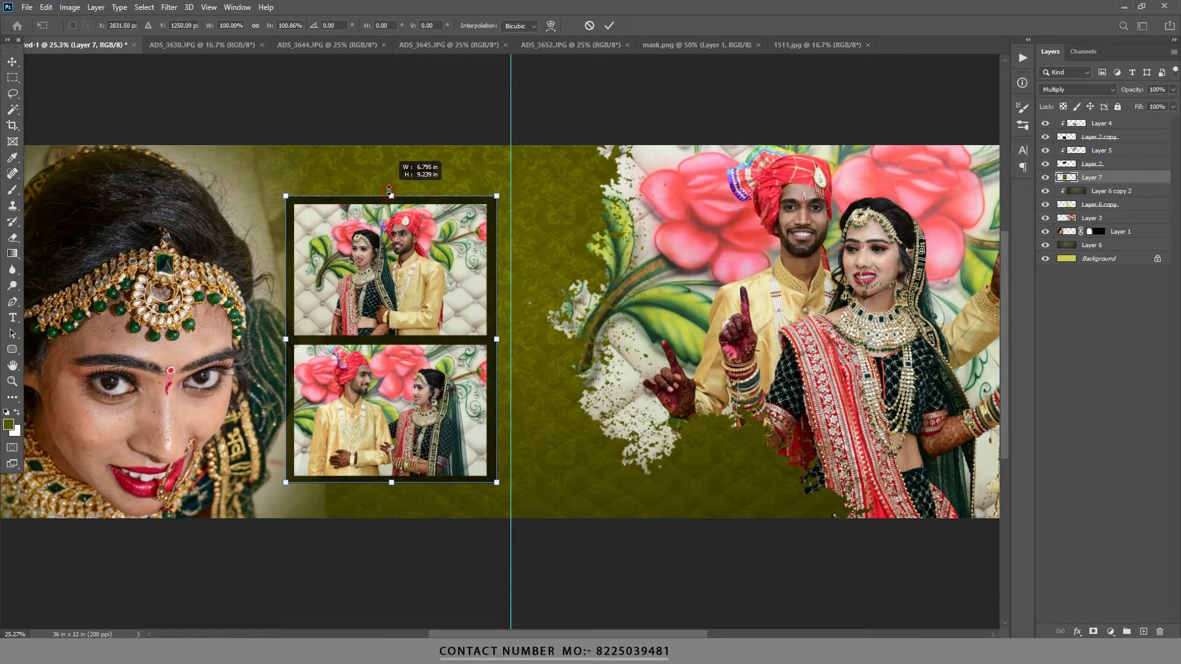
pyautogui.moveTo(404, 486); pyautogui.dragTo(405, 492)
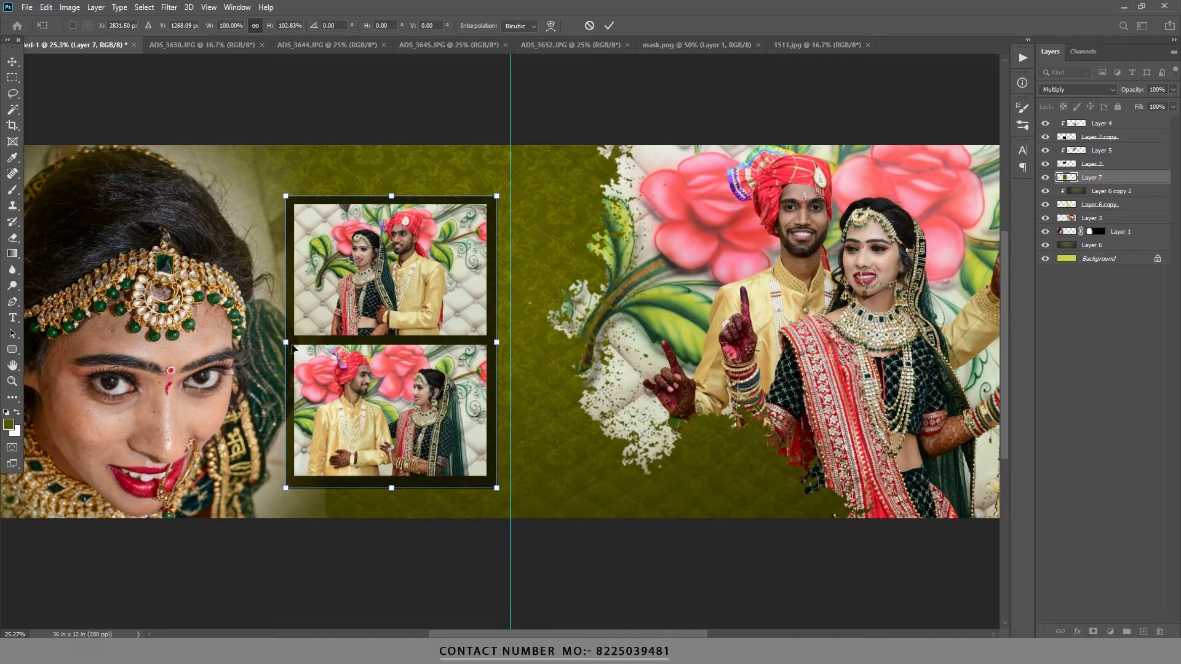
pyautogui.moveTo(287, 343); pyautogui.dragTo(284, 342)
pyautogui.click(609, 25)
# Nudge the dark frame up slightly.
pyautogui.scroll(-2, 567, 192)
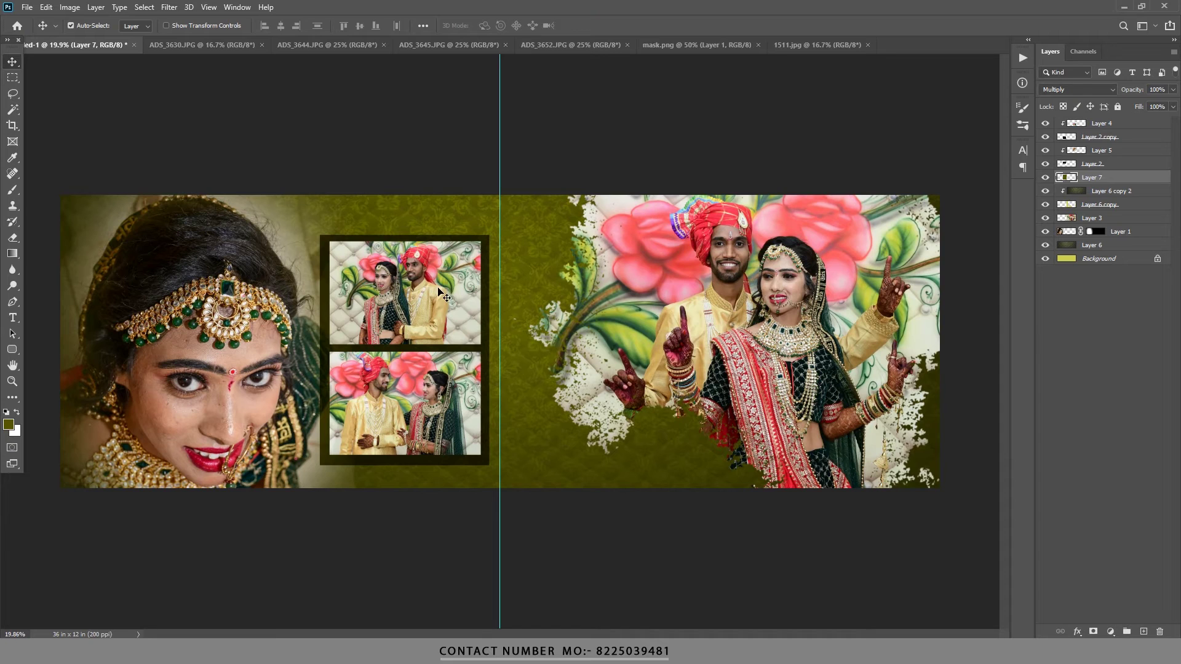
pyautogui.hotkey('shift', 'Up')
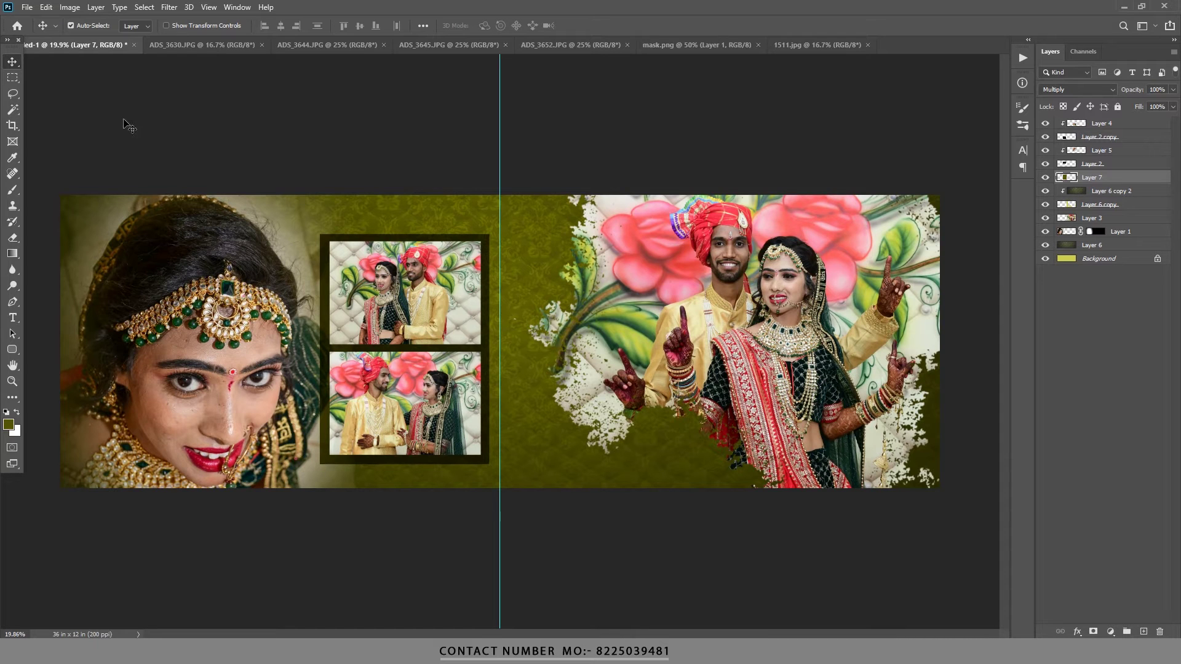
pyautogui.scroll(-1, 839, 284)
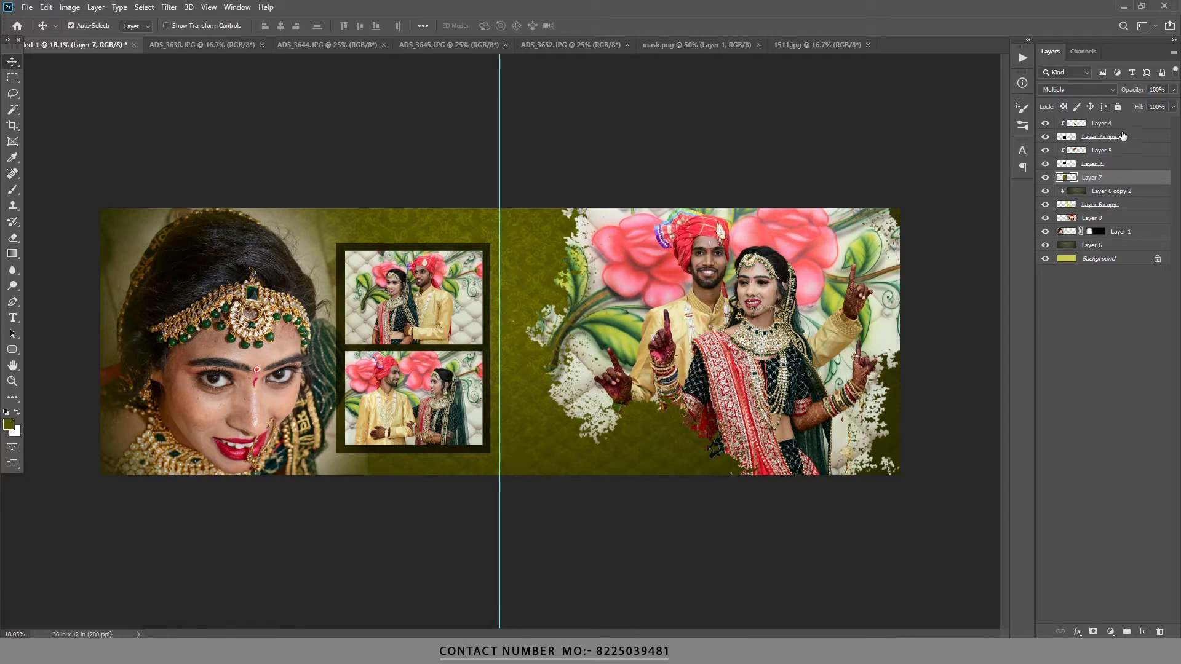
pyautogui.keyDown('shift'); pyautogui.click(1125, 125); pyautogui.keyUp('shift')
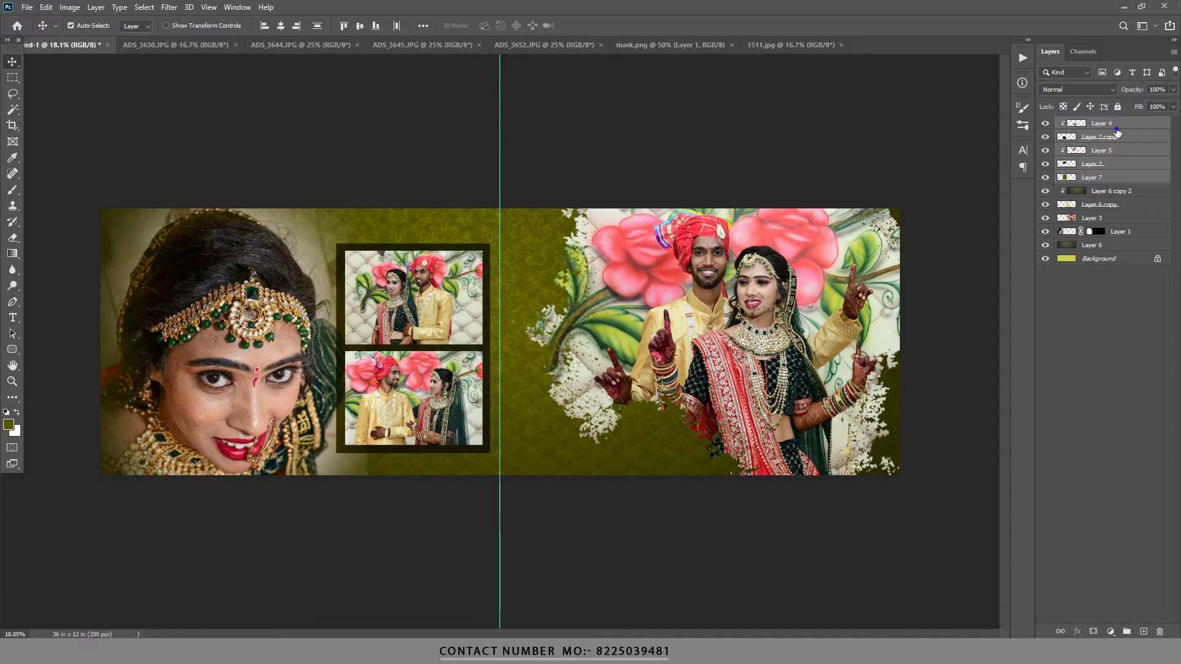
# Group Layer 4 through Layer 7 into a group named Group 1.
pyautogui.rightClick(1117, 132)
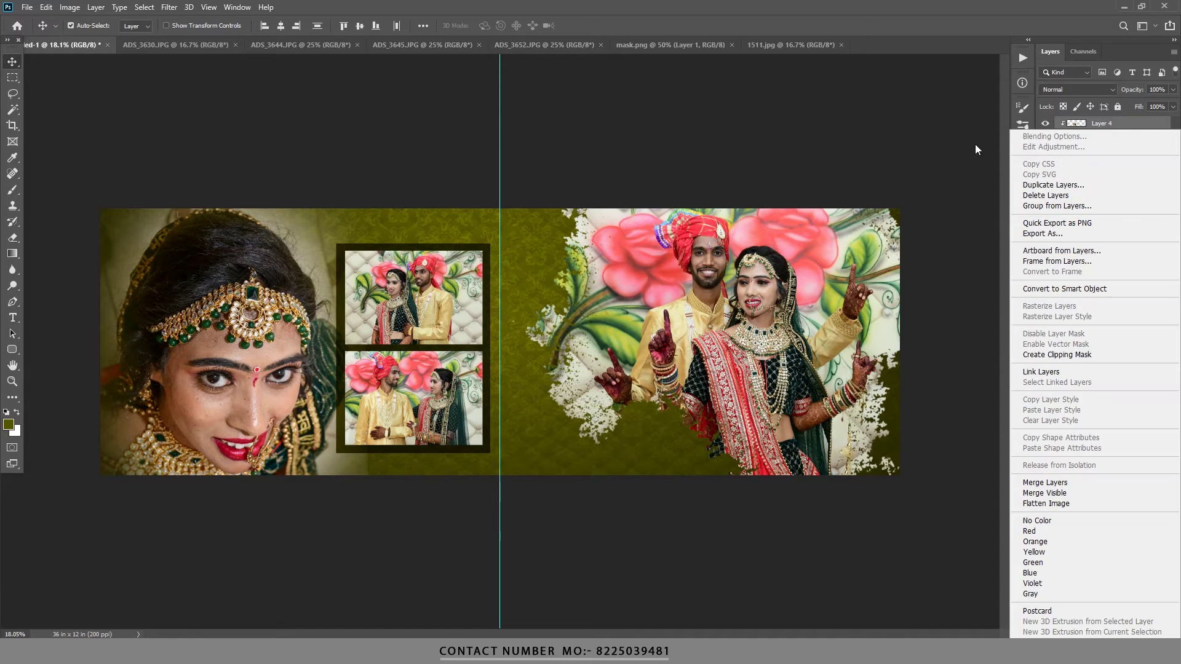
pyautogui.click(1054, 206)
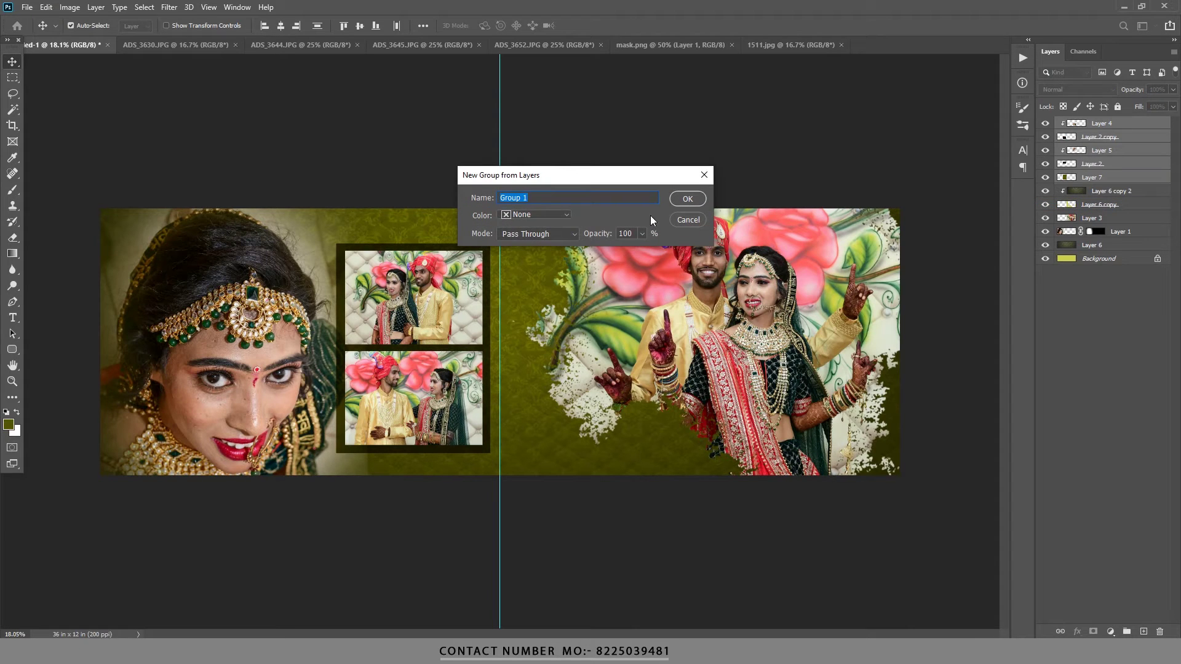
pyautogui.press('Return')
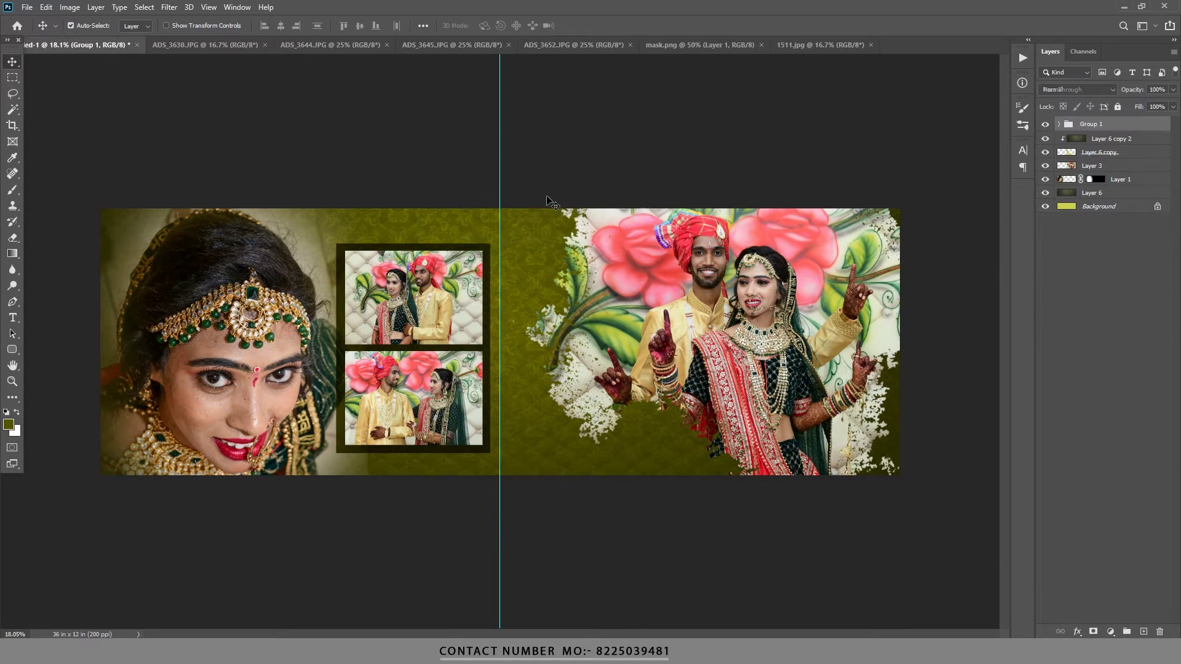
pyautogui.click(37, 6)
pyautogui.click(37, 32)
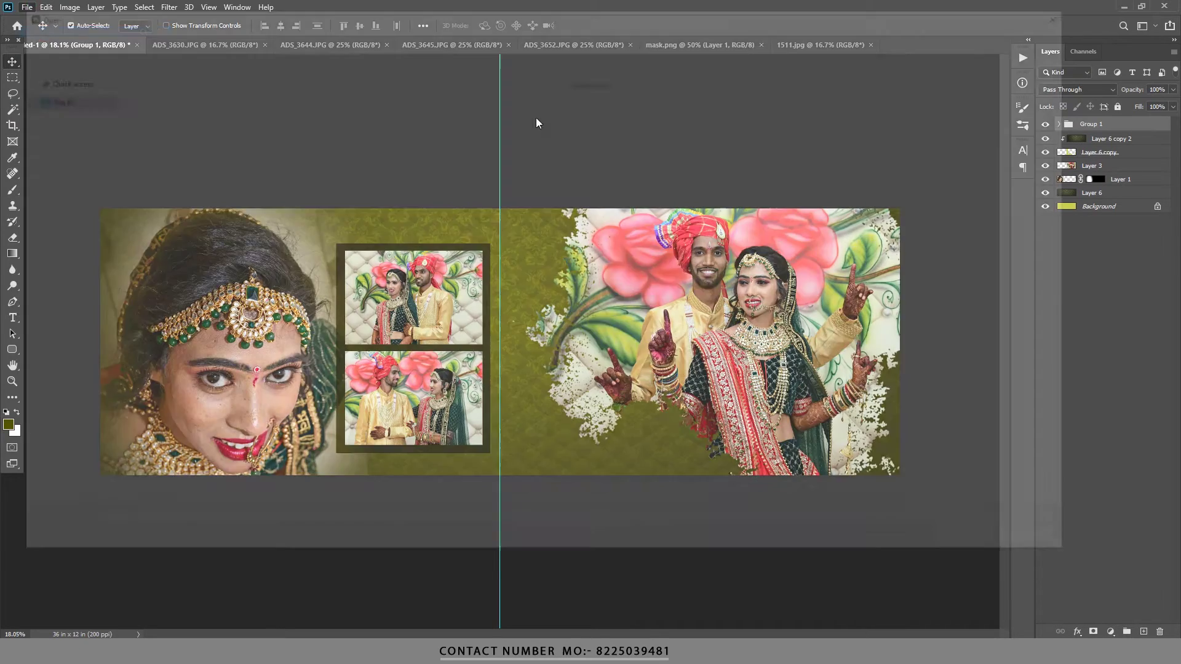
# Bring text.png's 2021 artwork into the album, scaled to about 377% beside the centre guide.
pyautogui.click(565, 105)
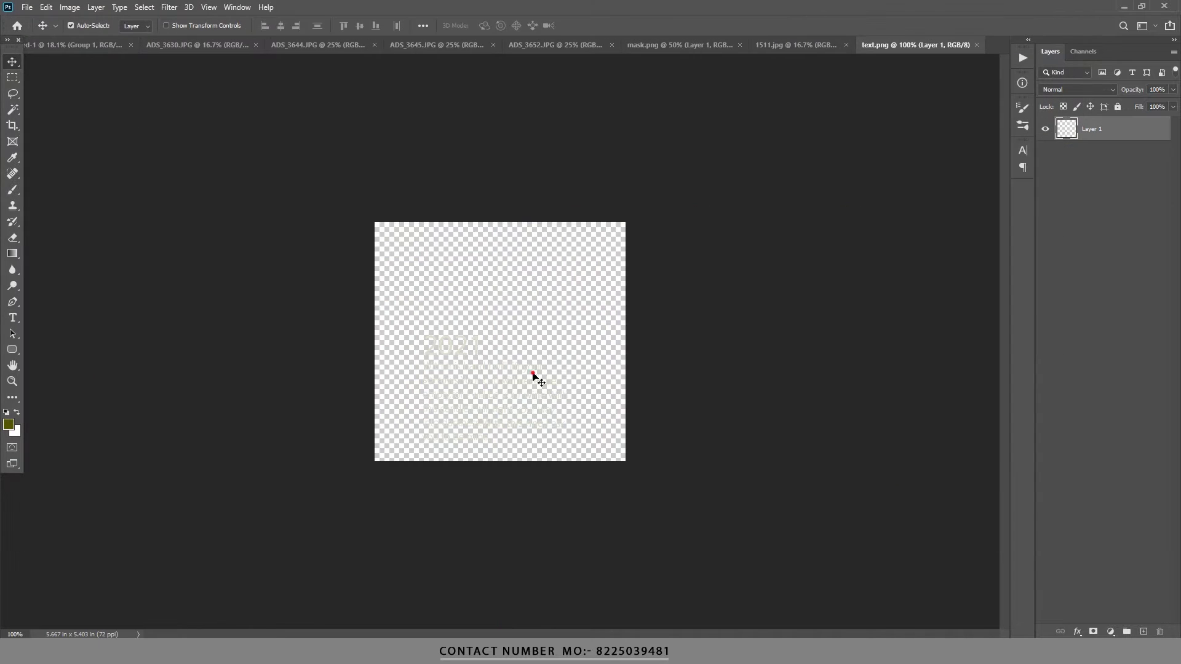
pyautogui.moveTo(475, 321)
pyautogui.mouseDown()
pyautogui.moveTo(545, 329)
pyautogui.moveTo(553, 348)
pyautogui.moveTo(458, 342)
pyautogui.moveTo(121, 109)
pyautogui.mouseUp()
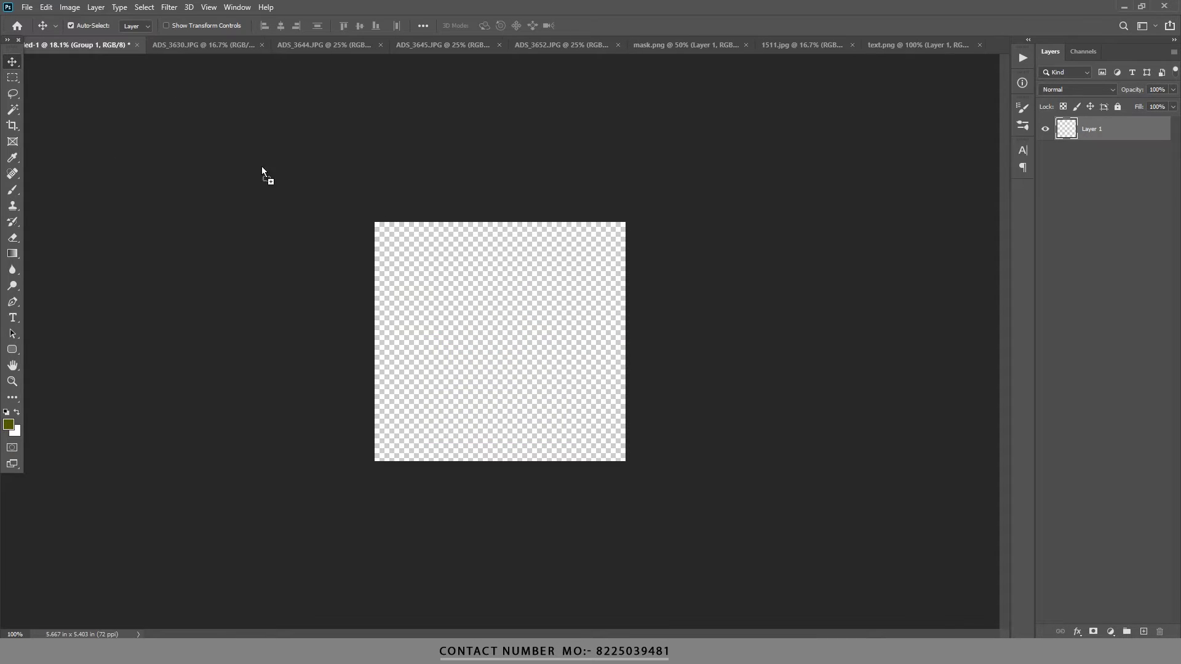
pyautogui.moveTo(105, 46); pyautogui.dragTo(558, 401)
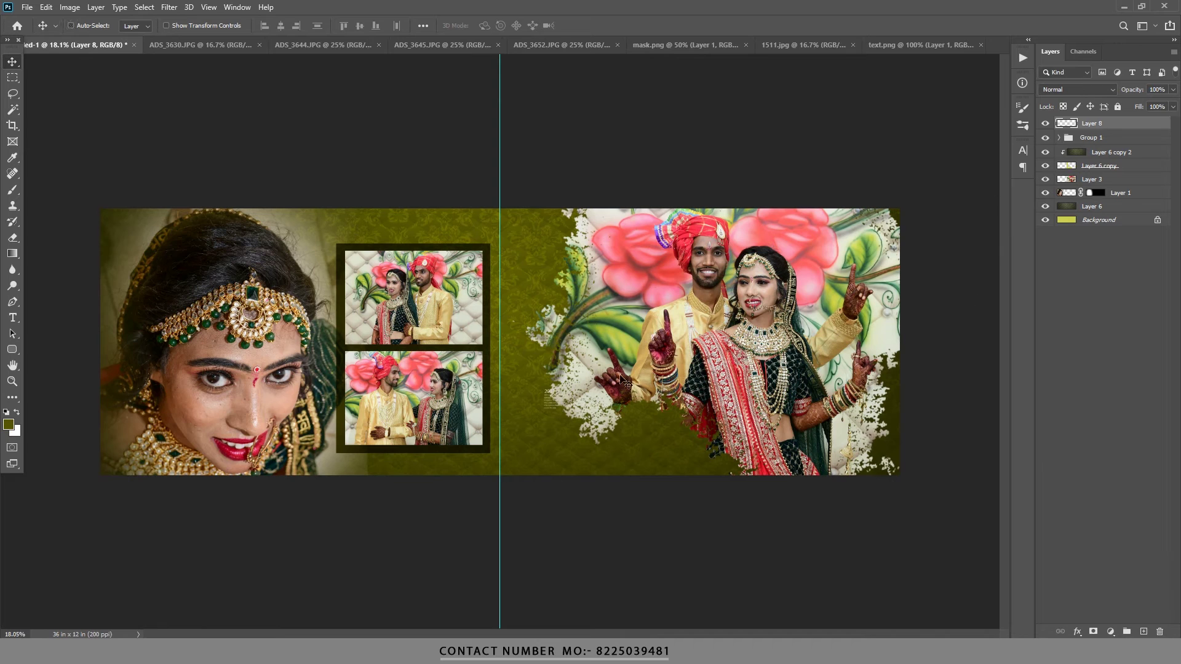
pyautogui.hotkey('ctrl', 't')
pyautogui.moveTo(570, 409); pyautogui.dragTo(699, 495)
pyautogui.moveTo(661, 455)
pyautogui.mouseDown()
pyautogui.moveTo(559, 452)
pyautogui.moveTo(586, 468)
pyautogui.mouseUp()
pyautogui.moveTo(544, 429); pyautogui.dragTo(559, 428)
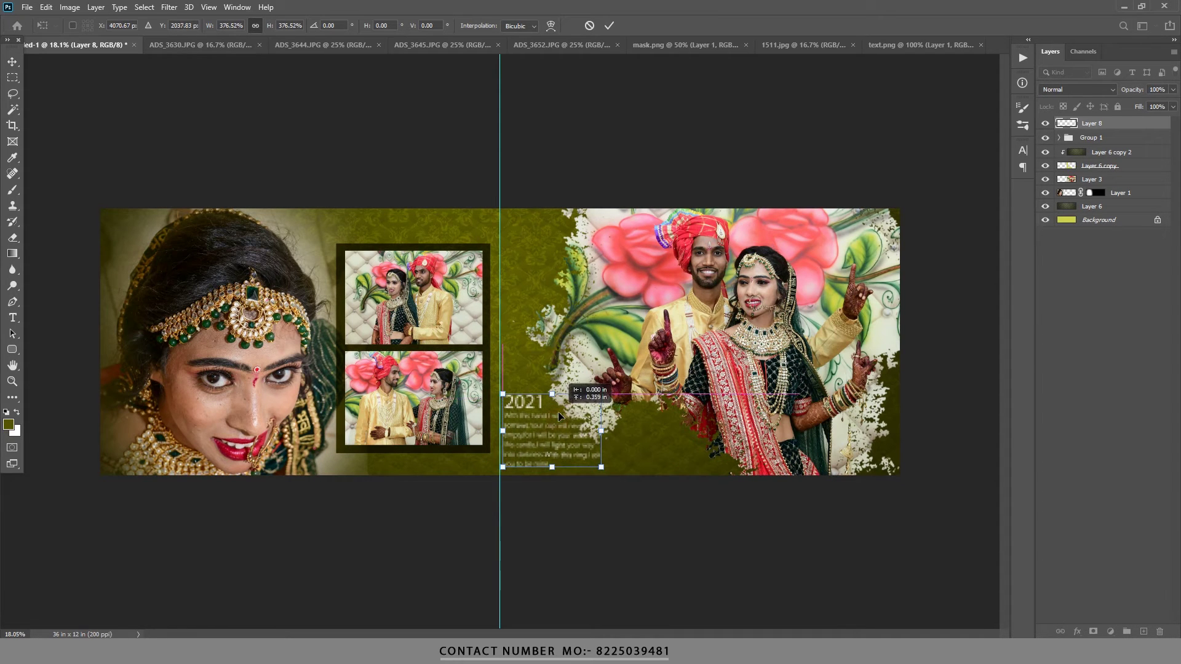
pyautogui.click(609, 26)
pyautogui.scroll(1, 698, 308)
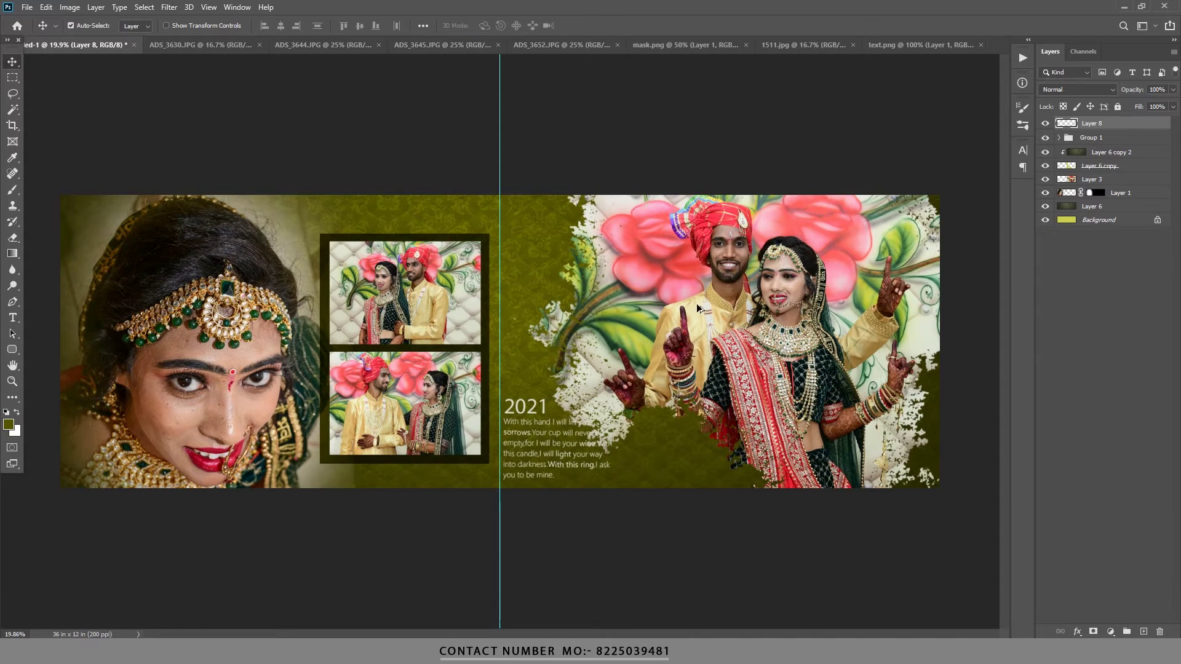
# Try the couple cutout at 108%, then settle near 100% slightly up and left.
pyautogui.click(1084, 165)
pyautogui.hotkey('ctrl', 't')
pyautogui.moveTo(617, 395); pyautogui.dragTo(627, 395)
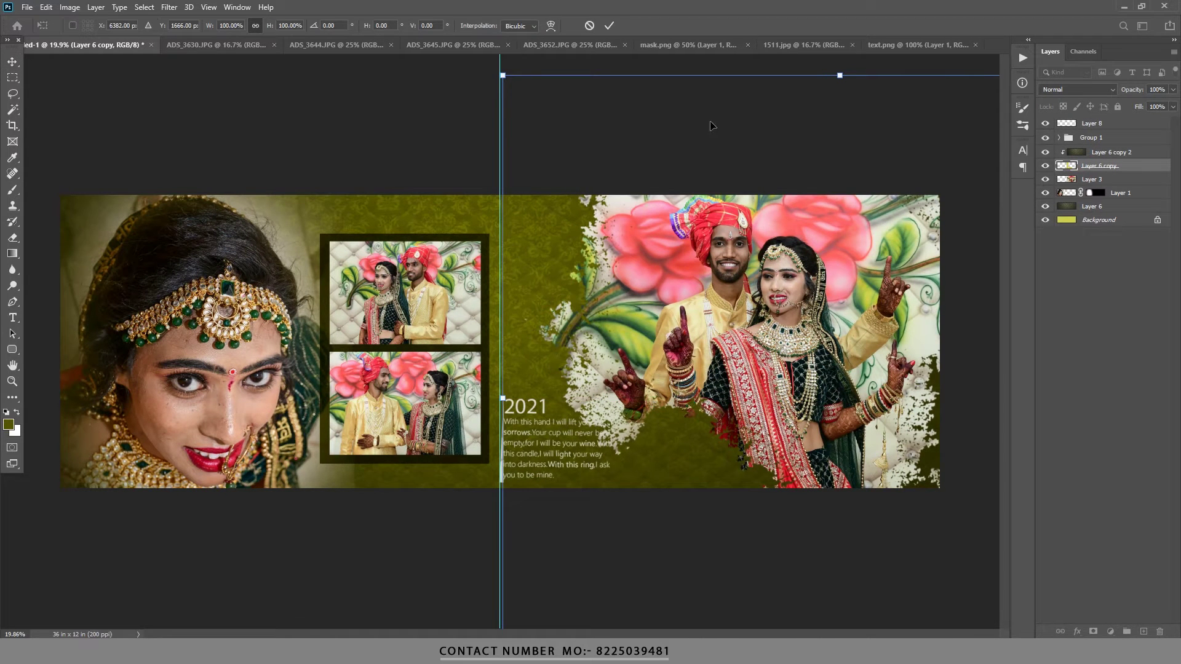
pyautogui.moveTo(844, 75)
pyautogui.mouseDown()
pyautogui.moveTo(808, 247)
pyautogui.moveTo(808, 235)
pyautogui.mouseUp()
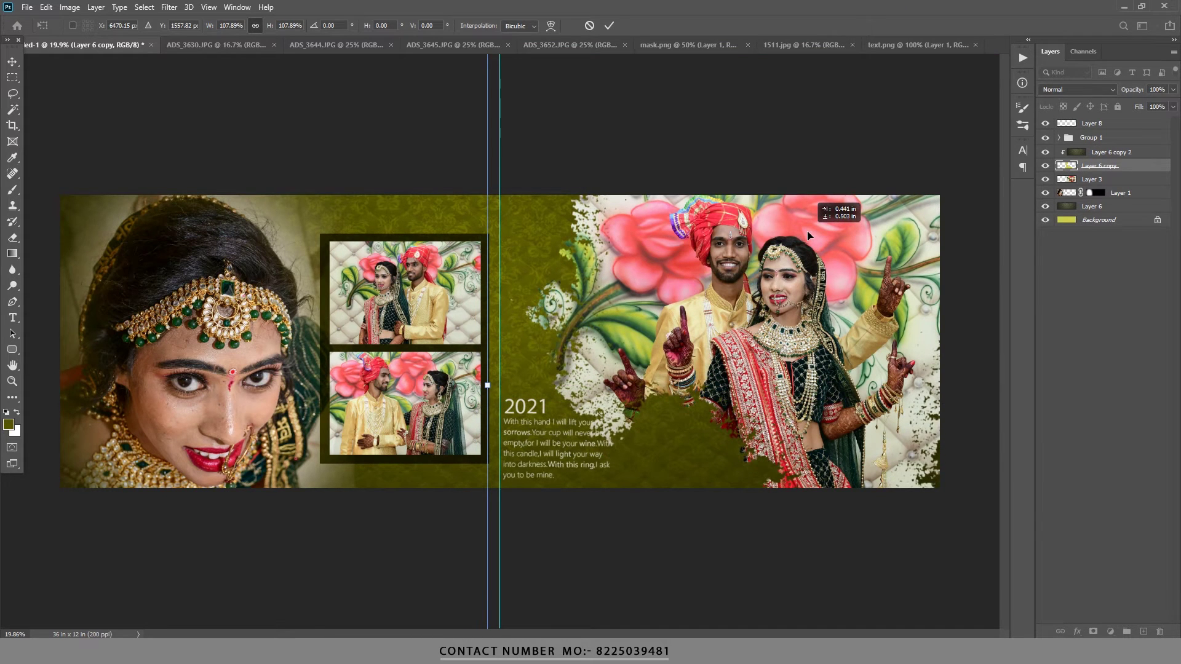
pyautogui.moveTo(809, 236); pyautogui.dragTo(778, 233)
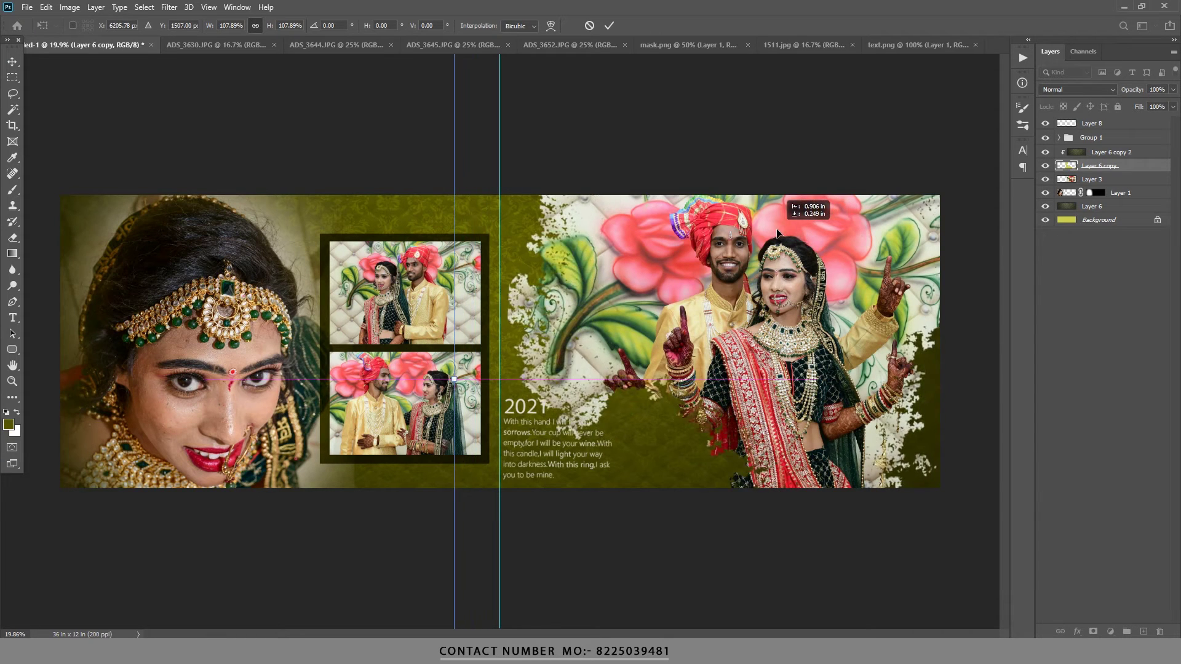
pyautogui.moveTo(777, 233); pyautogui.dragTo(798, 238)
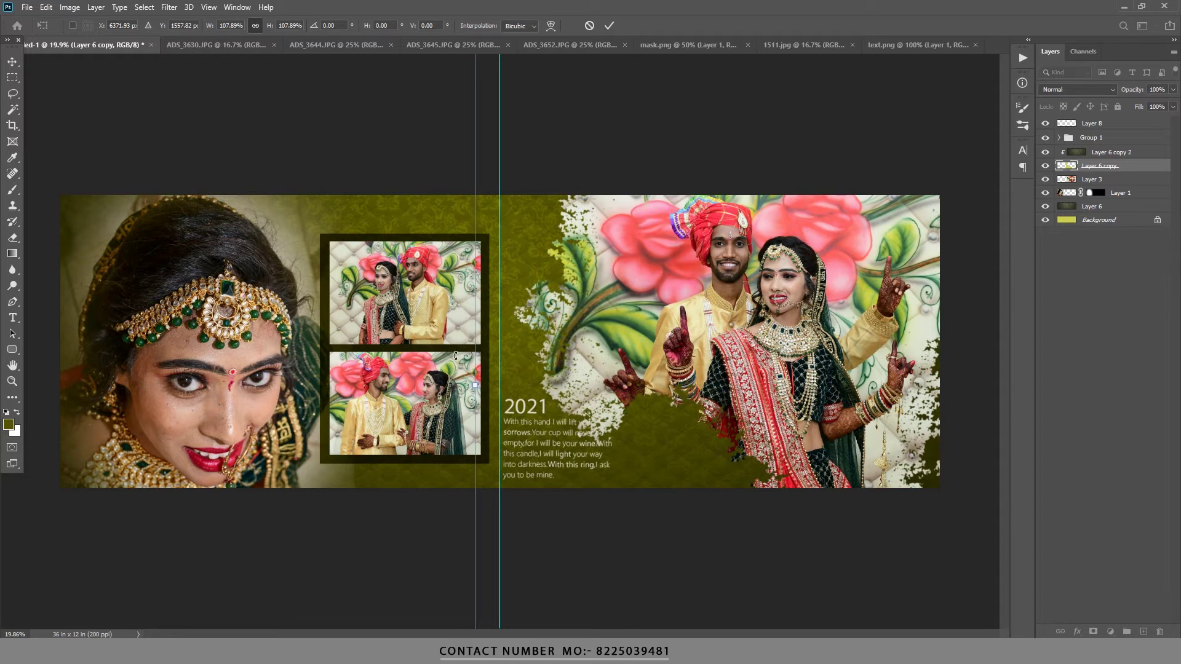
pyautogui.moveTo(476, 386); pyautogui.dragTo(525, 386)
pyautogui.moveTo(646, 389); pyautogui.dragTo(607, 373)
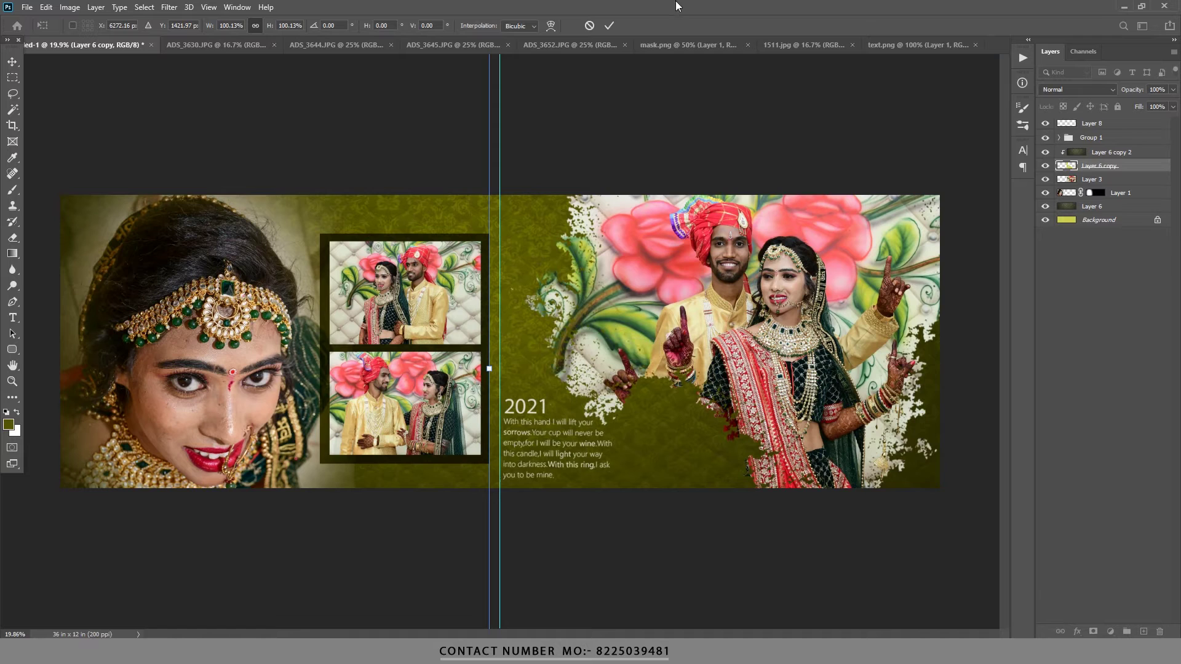
pyautogui.click(609, 25)
pyautogui.click(1113, 127)
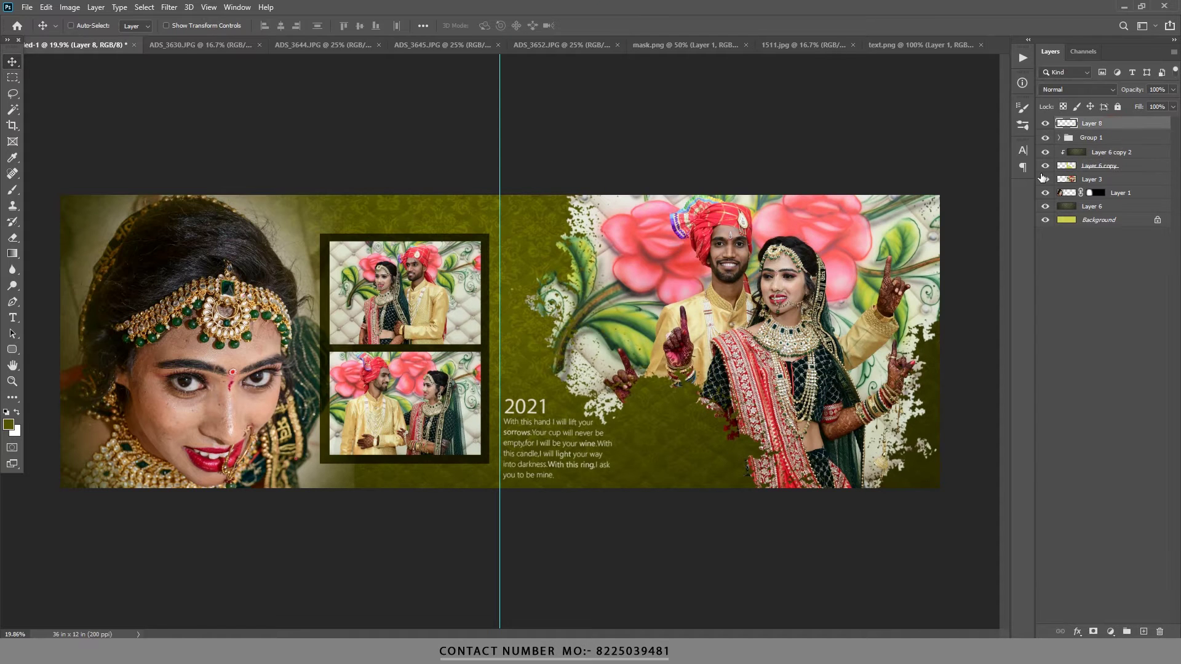
# Turn on CMYK proof colours and enlarge the 2021 text block to about 104%, moving it up-left.
pyautogui.hotkey('ctrl', 'y')
pyautogui.click(1110, 152)
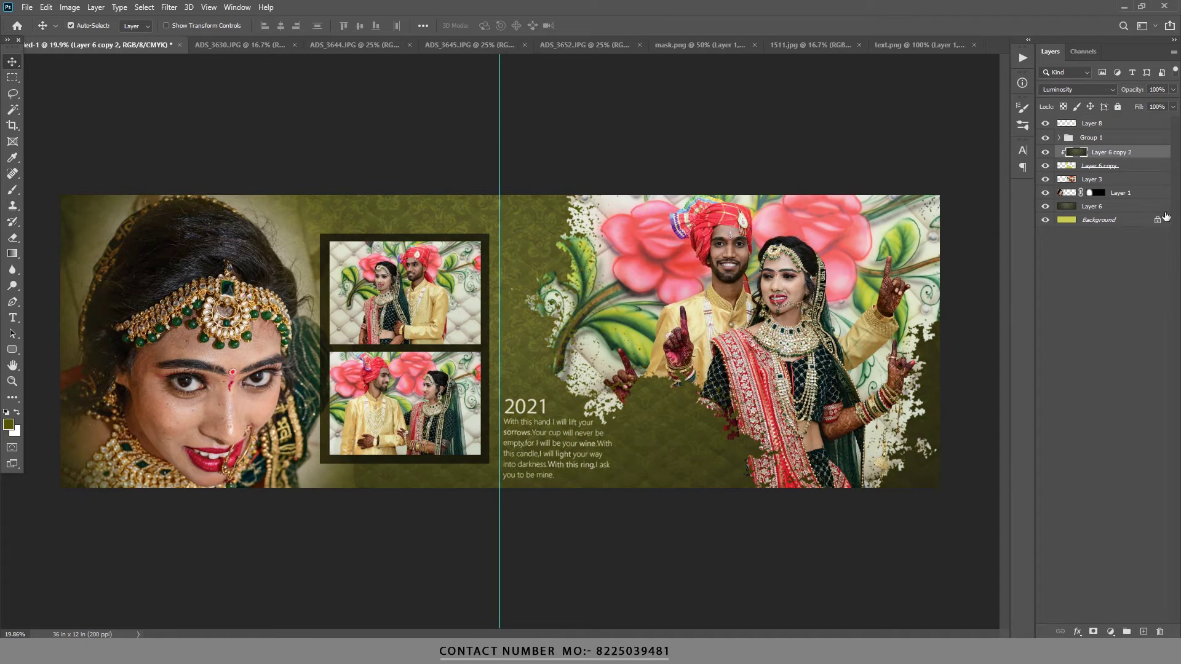
pyautogui.click(1101, 127)
pyautogui.hotkey('ctrl', 't')
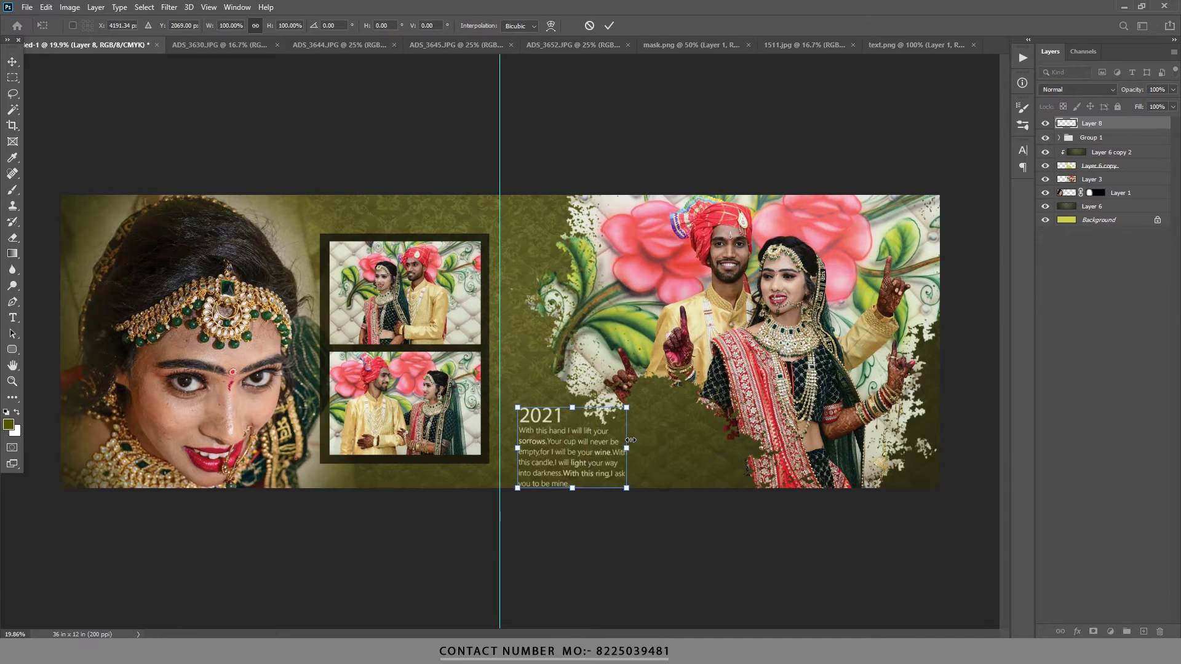
pyautogui.moveTo(589, 458); pyautogui.dragTo(605, 446)
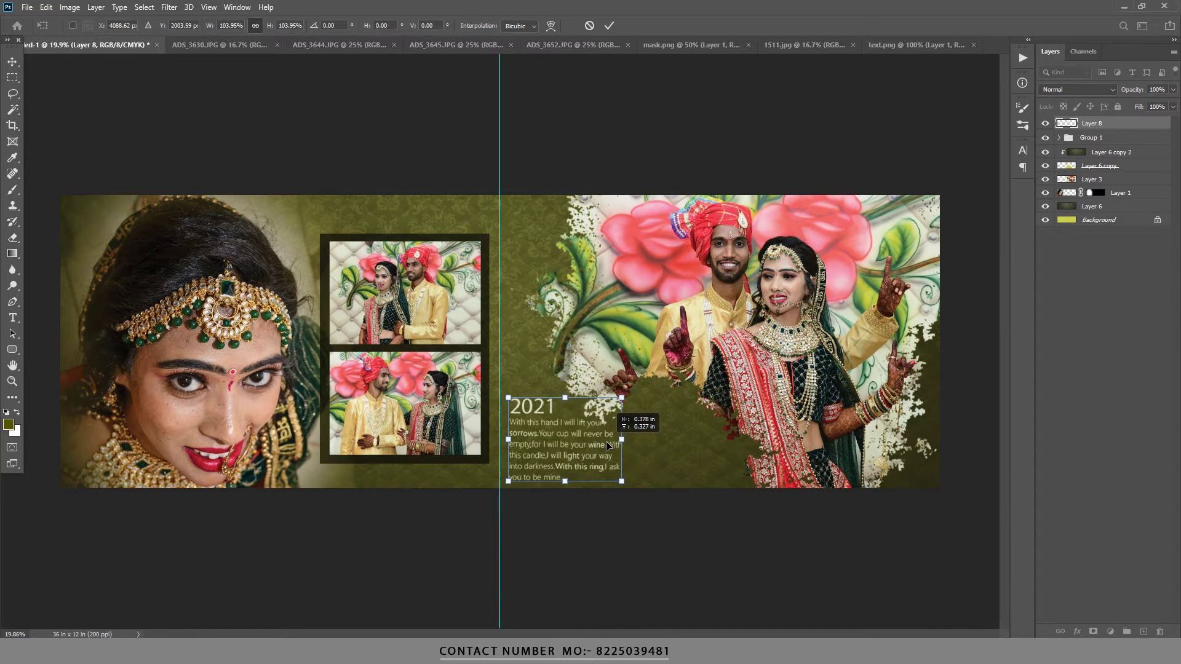
pyautogui.press('Left')
pyautogui.click(610, 26)
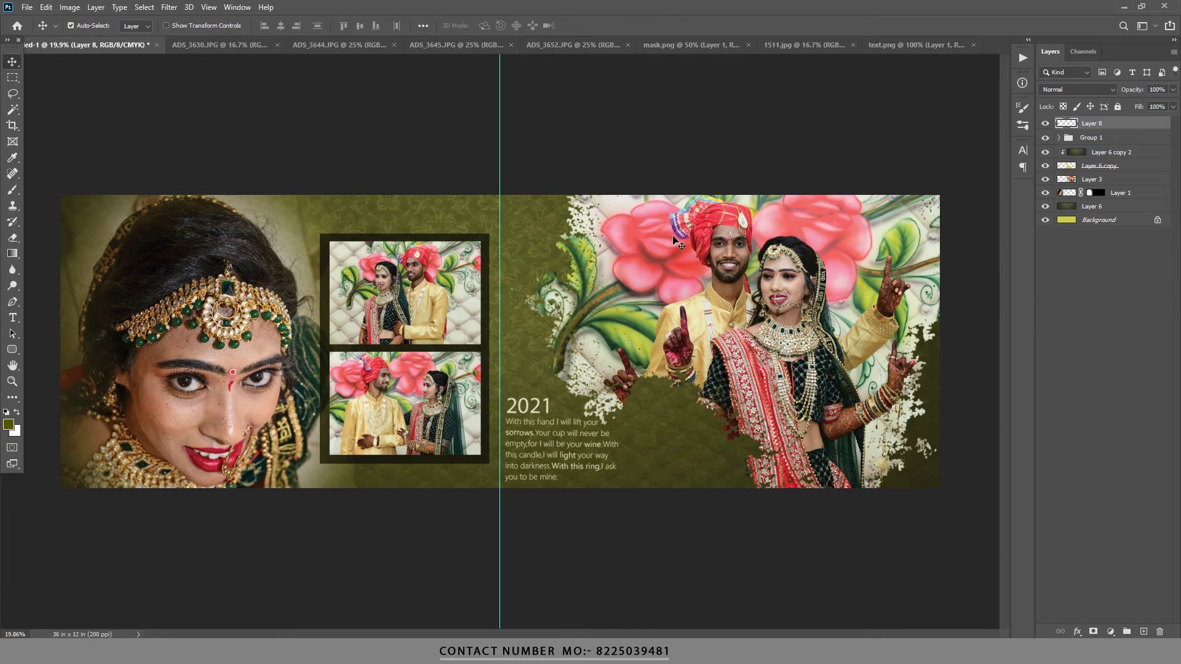
# Scroll through the layers and select the textured overlay layer.
pyautogui.scroll(4, 627, 437)
pyautogui.scroll(-2, 615, 400)
pyautogui.scroll(-3, 606, 372)
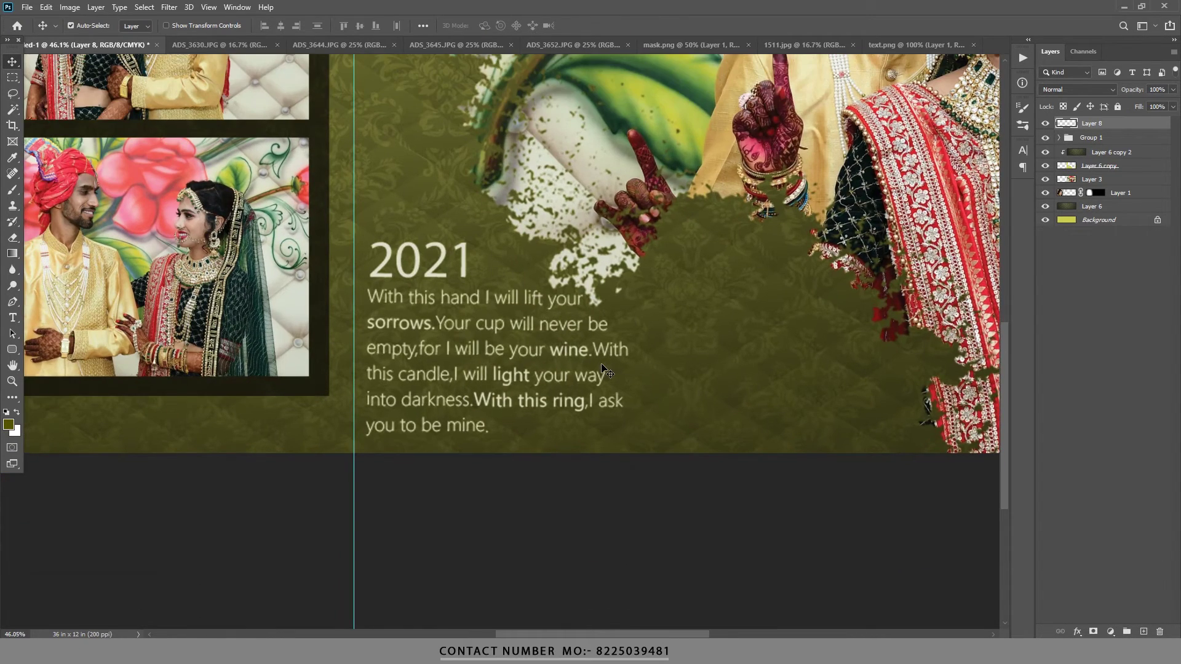
pyautogui.scroll(-3, 609, 369)
pyautogui.scroll(-2, 634, 285)
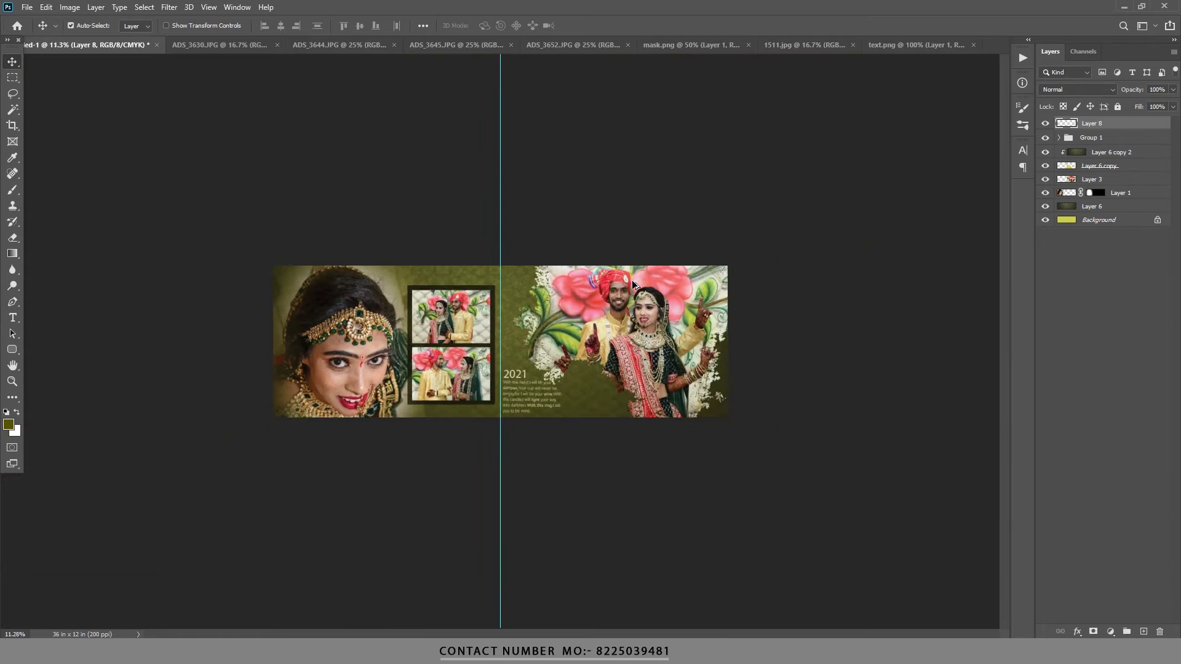
pyautogui.scroll(1, 636, 341)
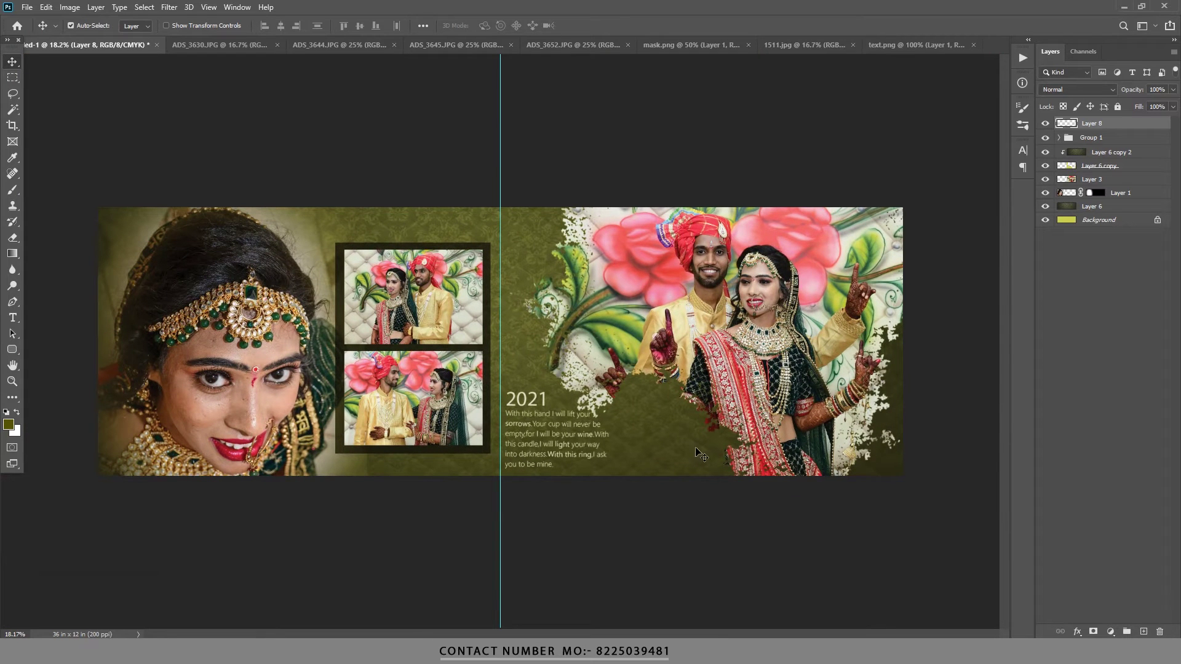
pyautogui.click(699, 453)
# Nudge Layer 6 copy, the couple cutout, slightly lower and apply the move.
pyautogui.click(1073, 166)
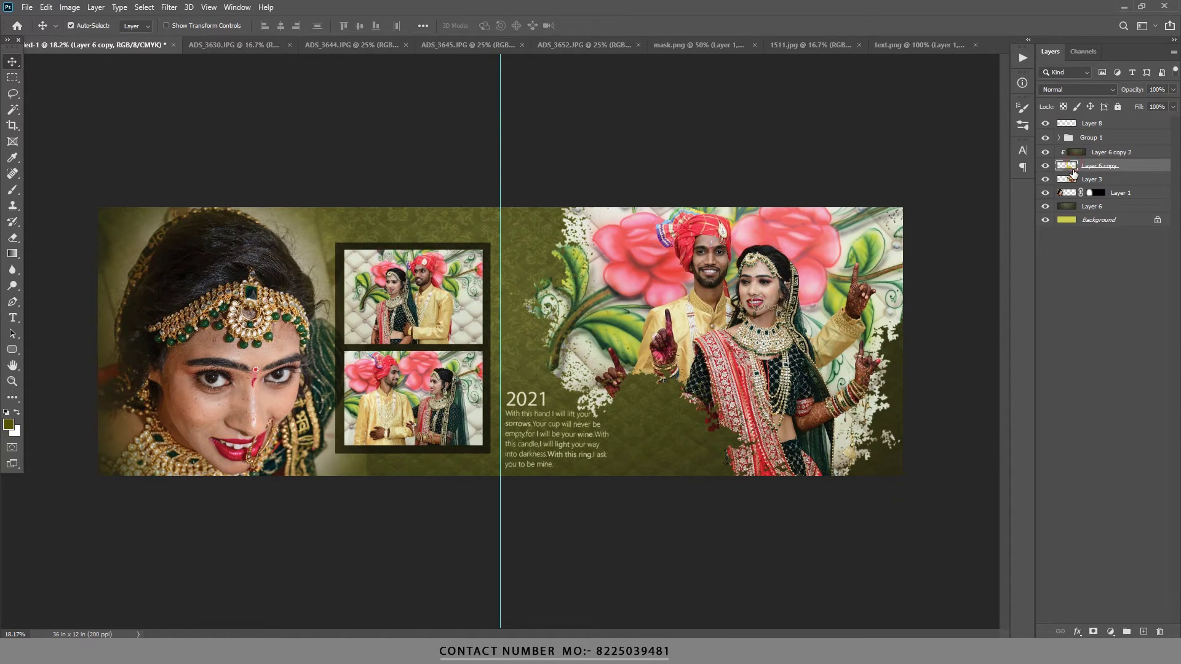
pyautogui.hotkey('ctrl', 't')
pyautogui.moveTo(715, 365)
pyautogui.mouseDown()
pyautogui.moveTo(695, 376)
pyautogui.moveTo(719, 377)
pyautogui.moveTo(675, 371)
pyautogui.moveTo(727, 381)
pyautogui.moveTo(721, 372)
pyautogui.mouseUp()
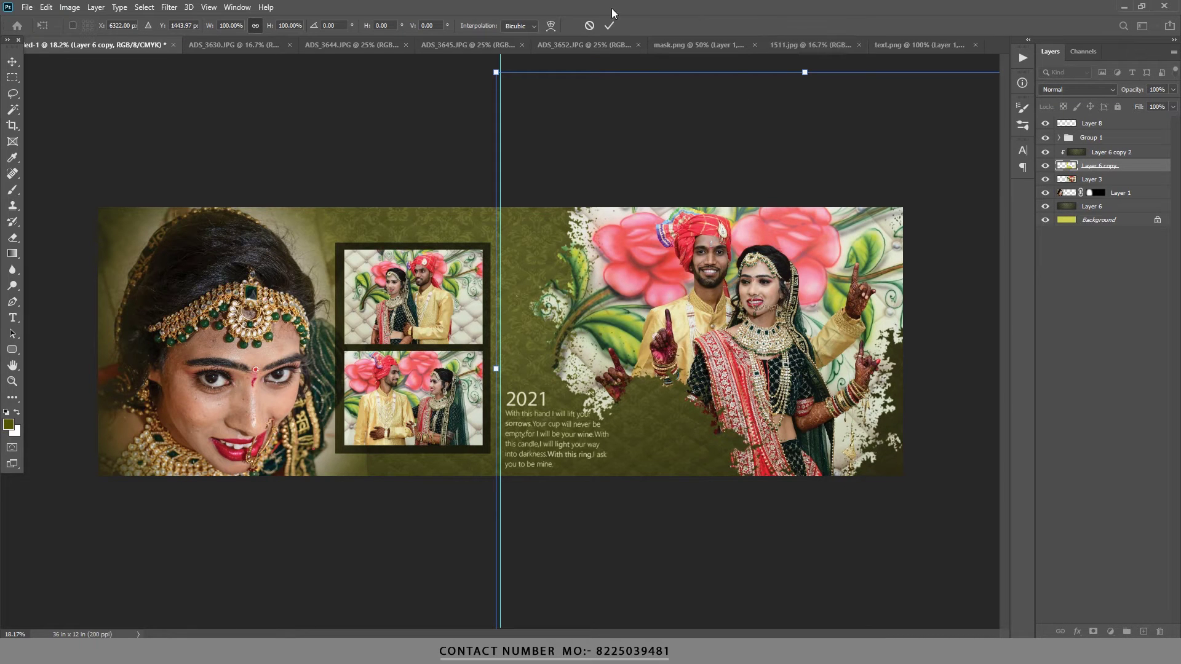
pyautogui.click(618, 26)
# Drag the 2021 text block until smart guides align it just right of the centre fold.
pyautogui.scroll(3, 601, 431)
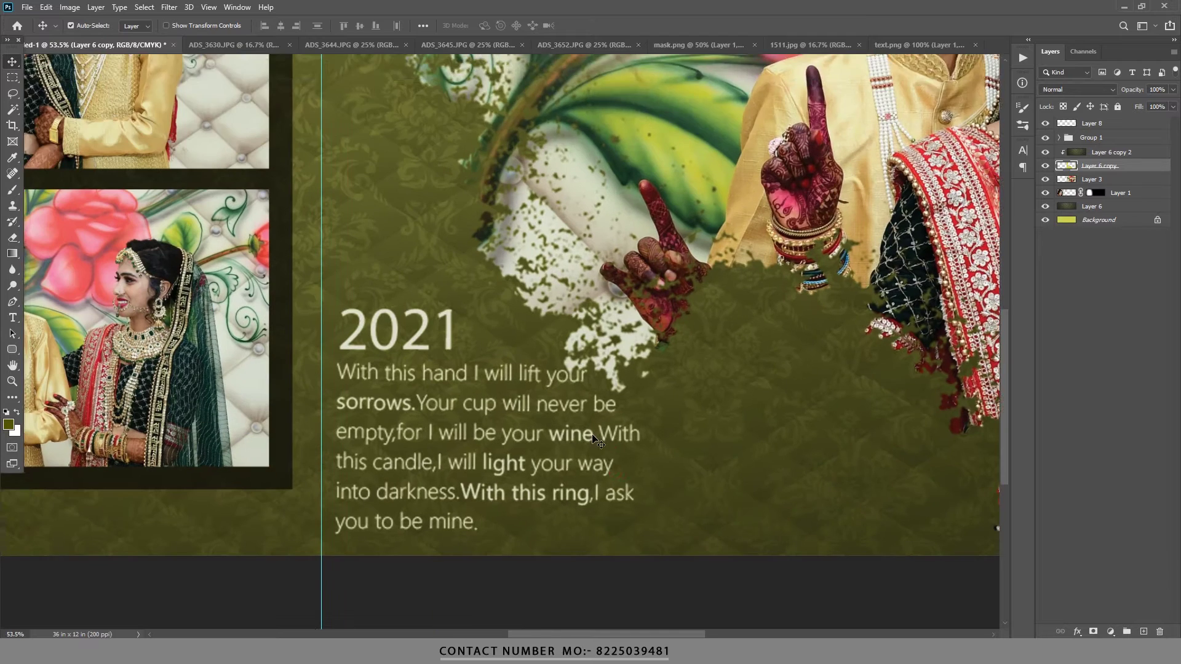
pyautogui.scroll(-2, 579, 362)
pyautogui.keyDown('ctrl'); pyautogui.click(578, 363); pyautogui.keyUp('ctrl')
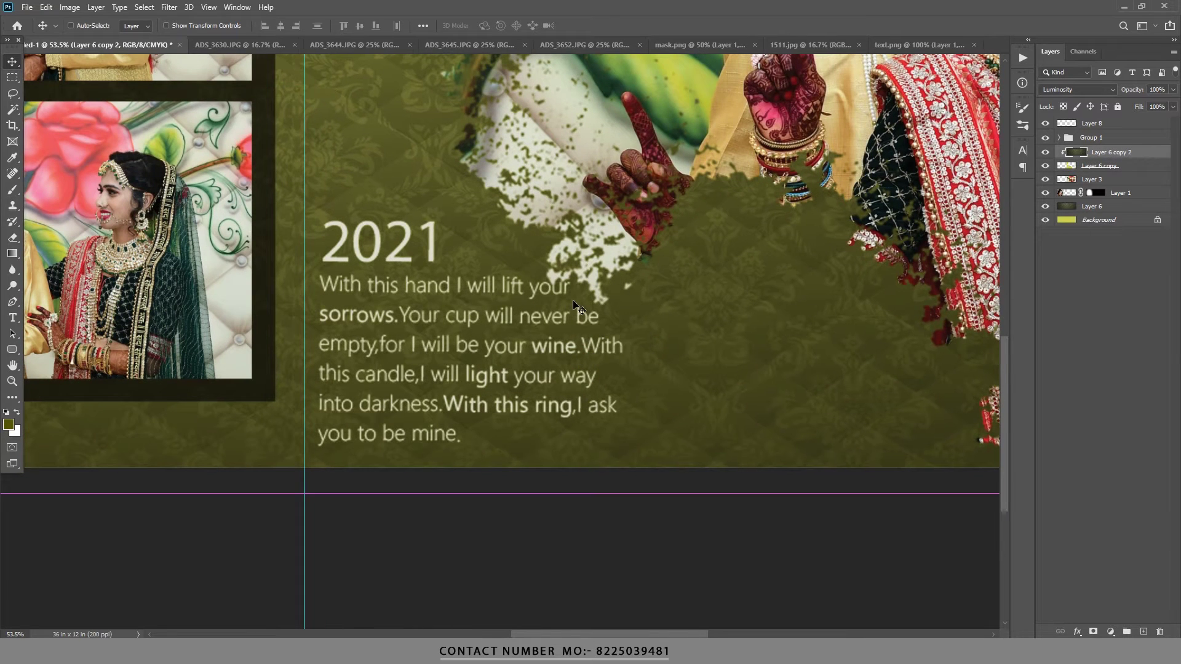
pyautogui.moveTo(380, 244); pyautogui.dragTo(735, 247)
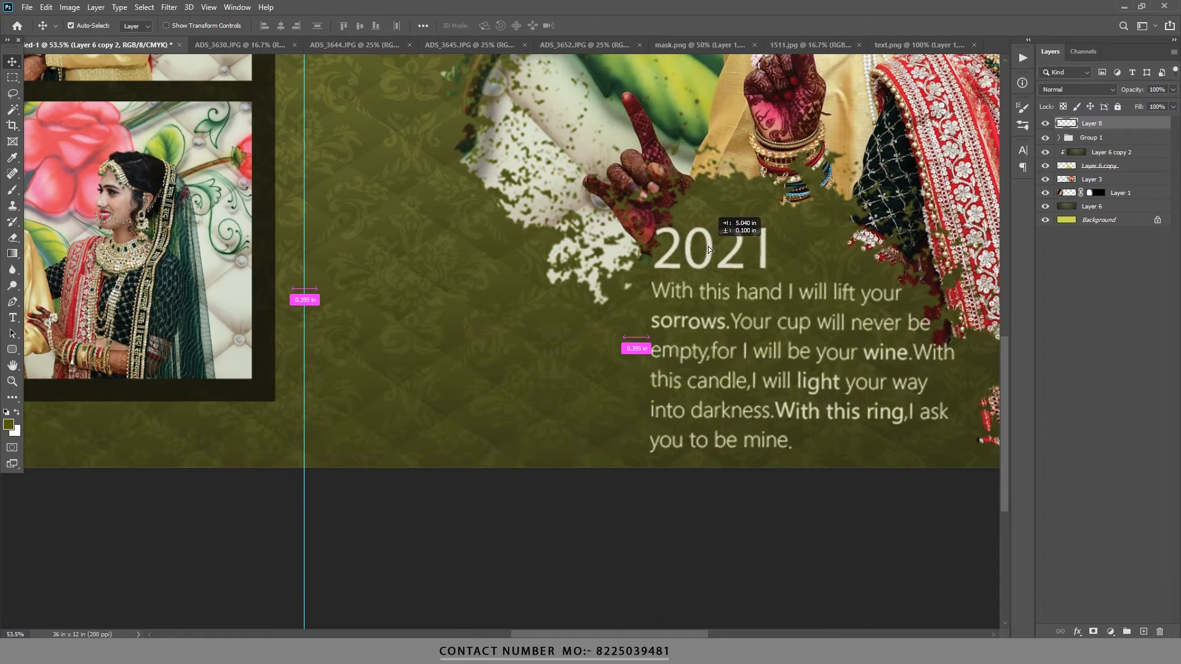
pyautogui.scroll(-3, 708, 246)
pyautogui.moveTo(735, 247); pyautogui.dragTo(526, 251)
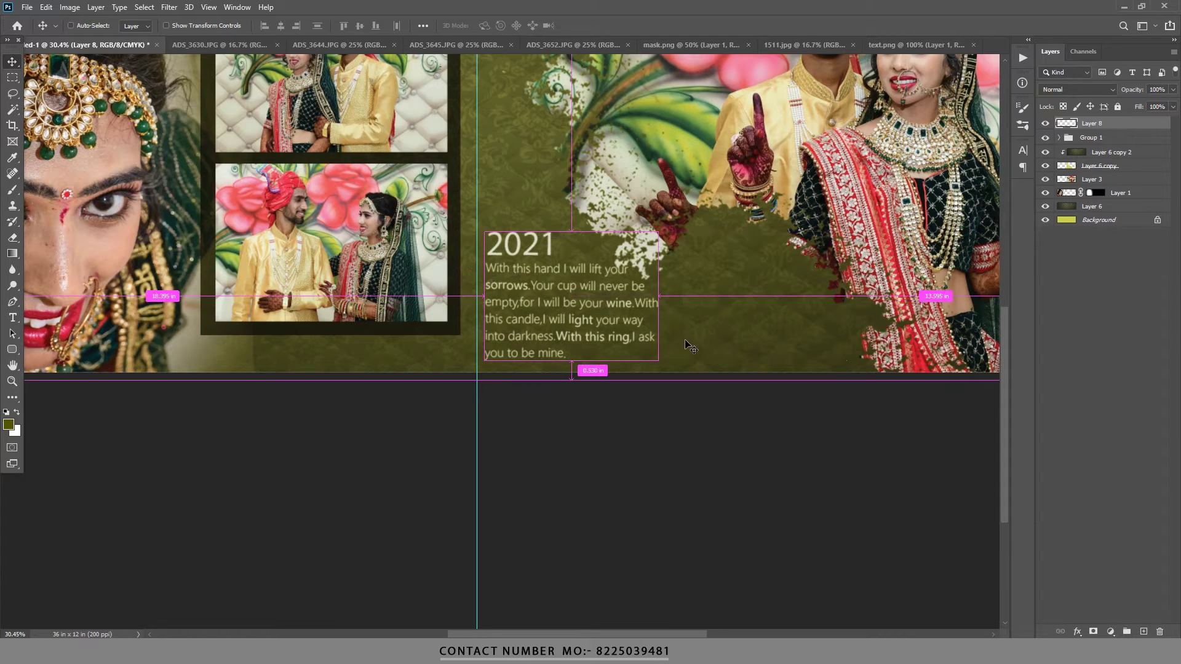
# Shrink the 2021 text block to about 88% and fit the whole spread in view.
pyautogui.hotkey('ctrl', 't')
pyautogui.moveTo(655, 357); pyautogui.dragTo(640, 341)
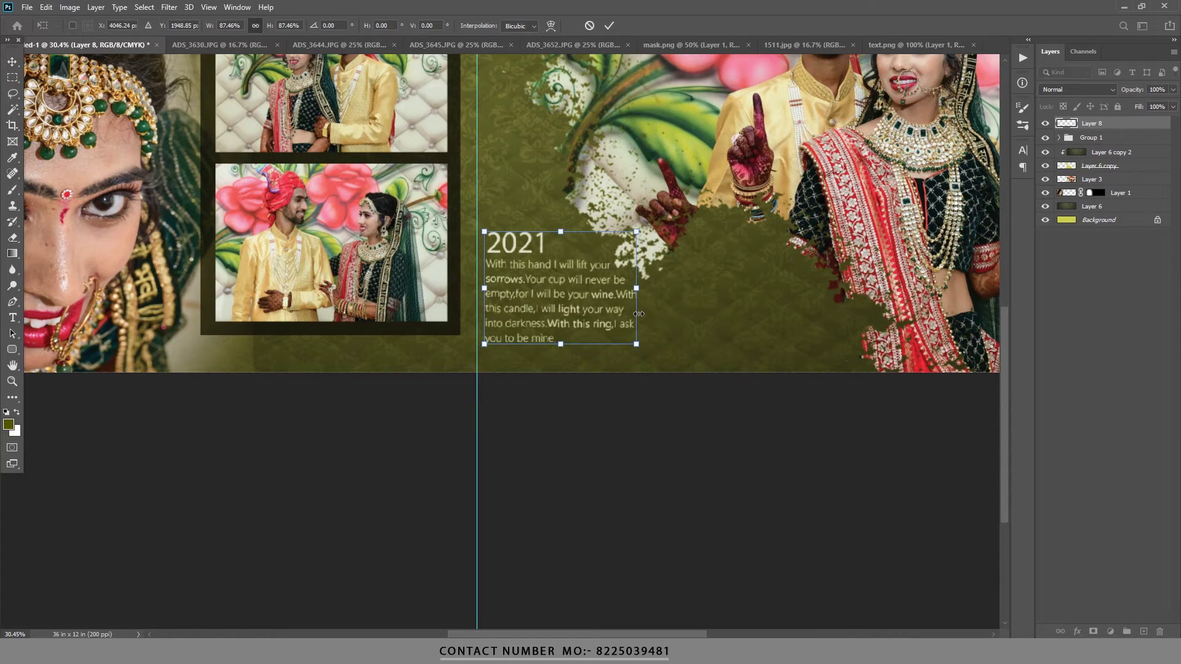
pyautogui.press('Return')
pyautogui.hotkey('ctrl', '0')
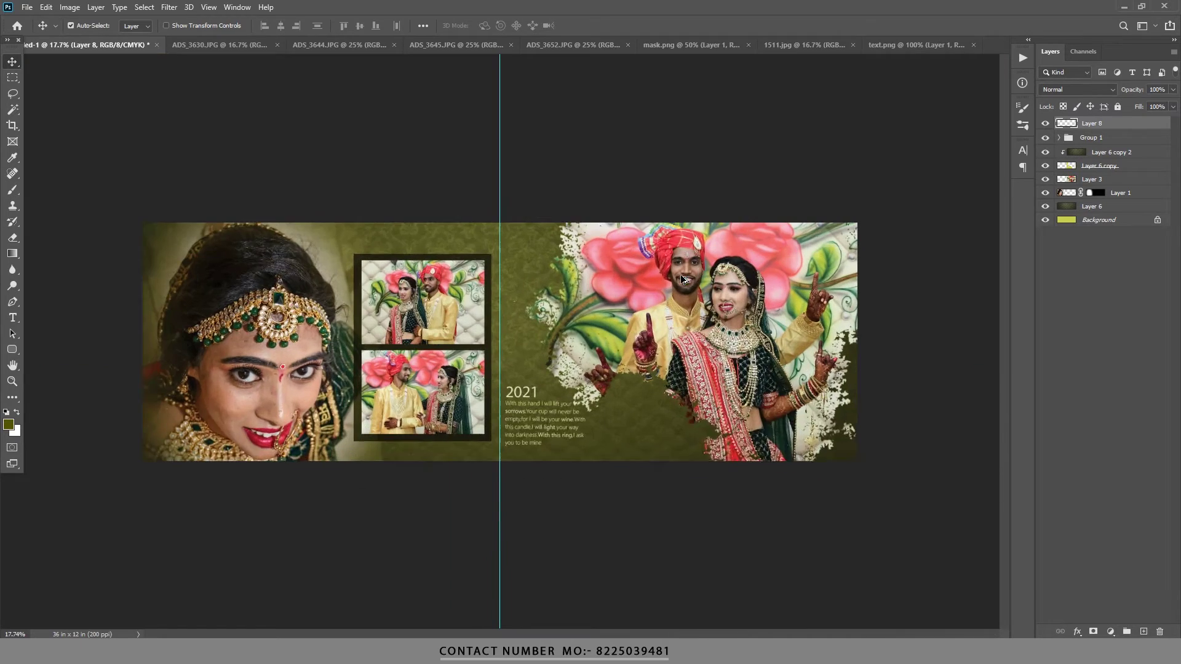
# Try a white pasteboard colour around the canvas.
pyautogui.rightClick(767, 150)
pyautogui.click(791, 184)
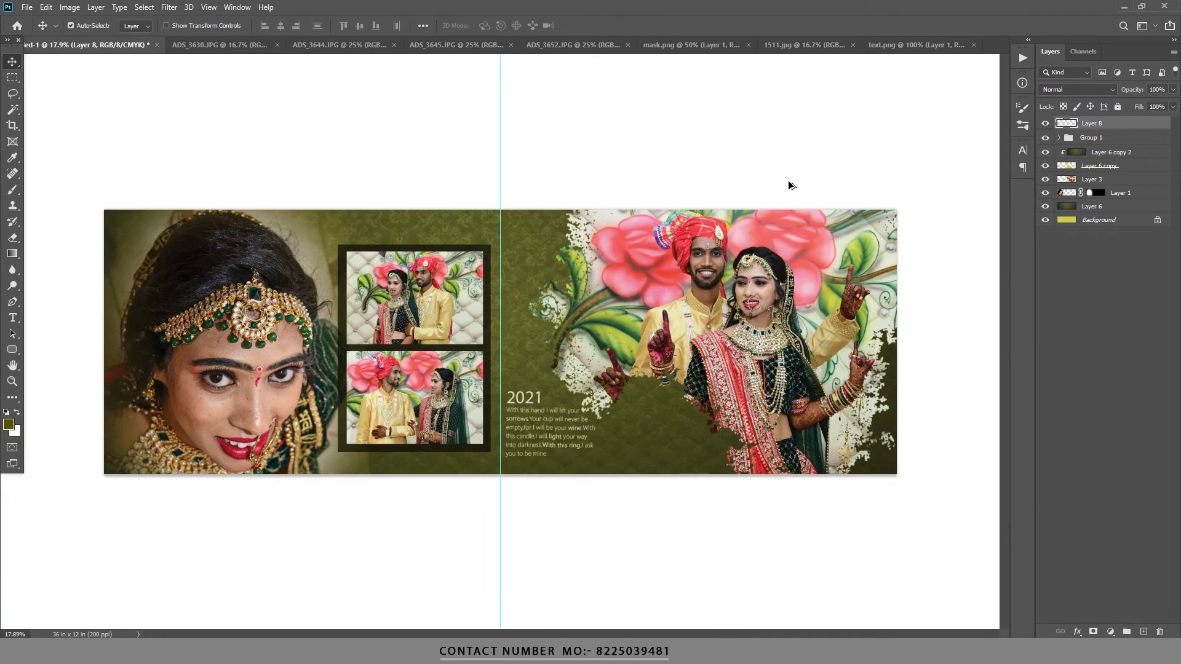
pyautogui.rightClick(805, 159)
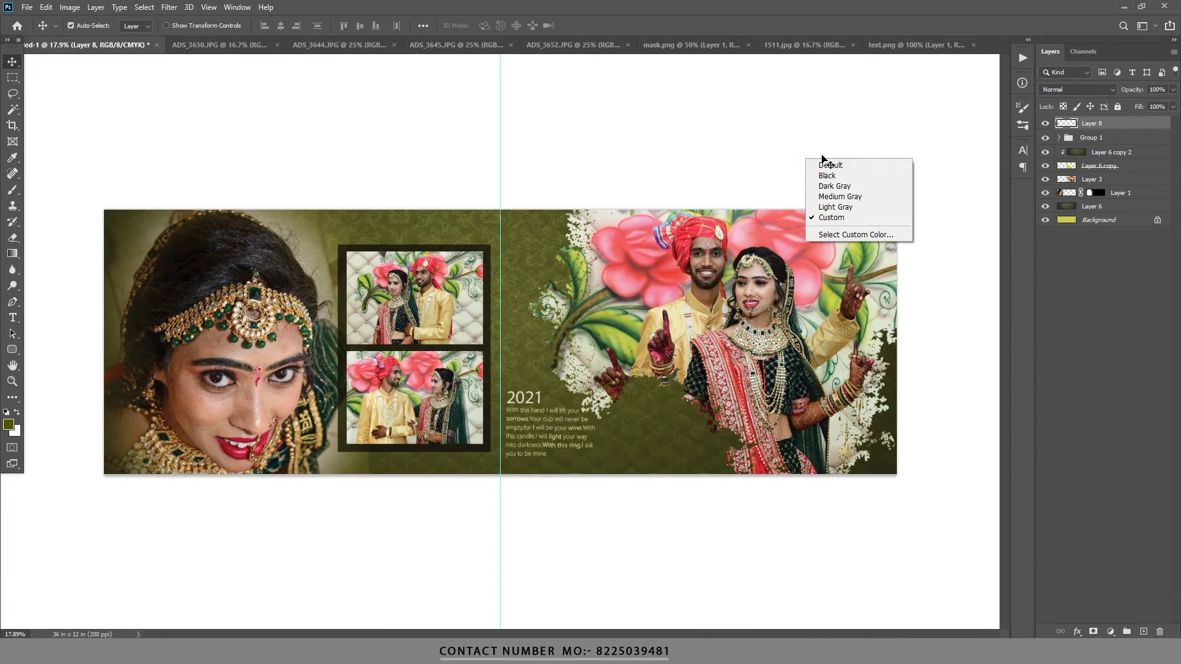
pyautogui.press('Escape')
# On a new Layer 9, fill an inverted inset rectangle with white to form a border.
pyautogui.click(1144, 632)
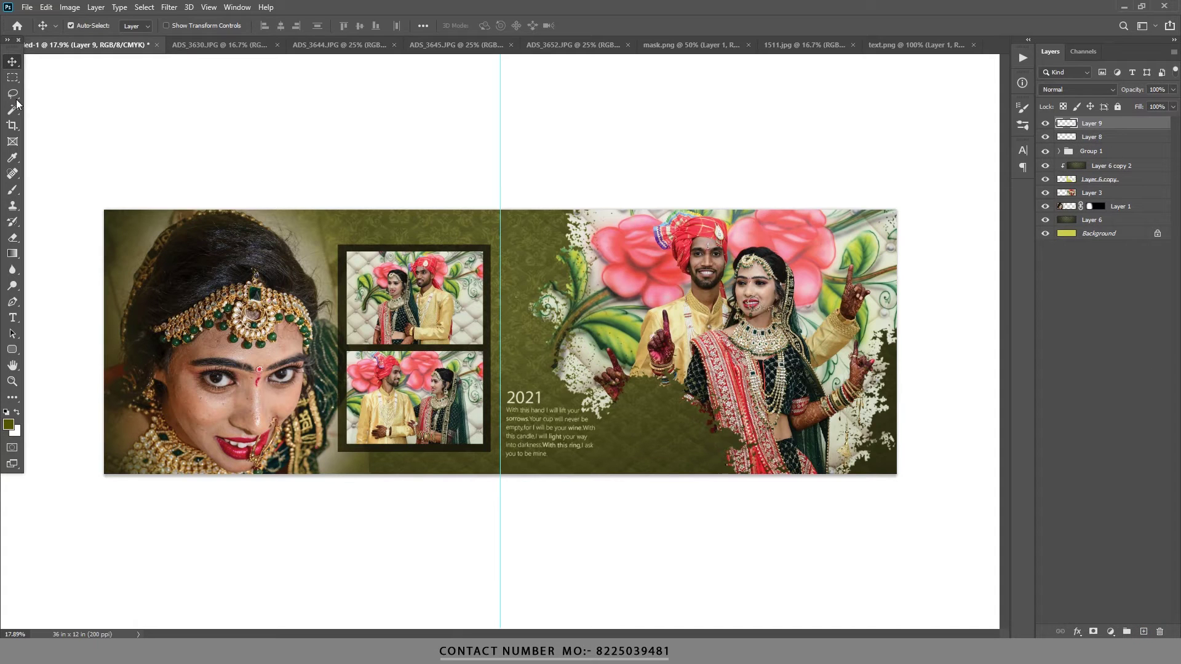
pyautogui.rightClick(12, 78)
pyautogui.click(55, 77)
pyautogui.moveTo(120, 222); pyautogui.dragTo(887, 462)
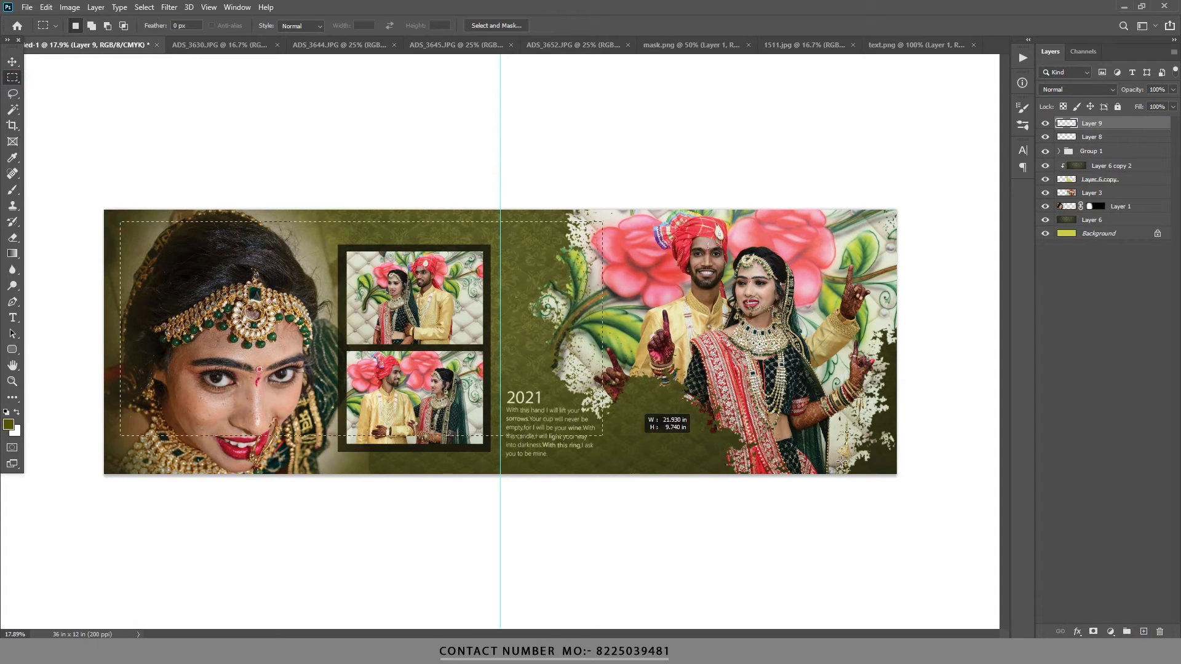
pyautogui.rightClick(873, 323)
pyautogui.click(898, 338)
pyautogui.press('x')
pyautogui.hotkey('alt', 'BackSpace')
pyautogui.hotkey('ctrl', 'd')
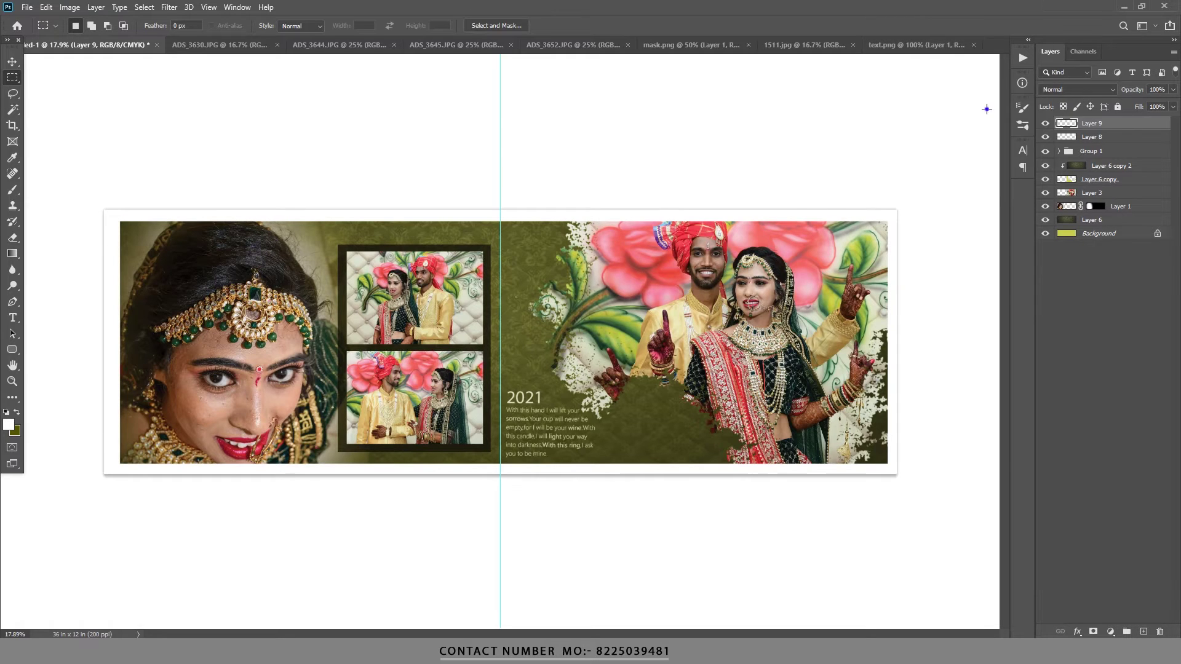
# Set the pasteboard colour to dark grey.
pyautogui.rightClick(986, 108)
pyautogui.click(999, 114)
pyautogui.click(1065, 91)
# Set Layer 9's blend mode to Overlay after trying Multiply and Screen, then nudge the border.
pyautogui.click(1059, 139)
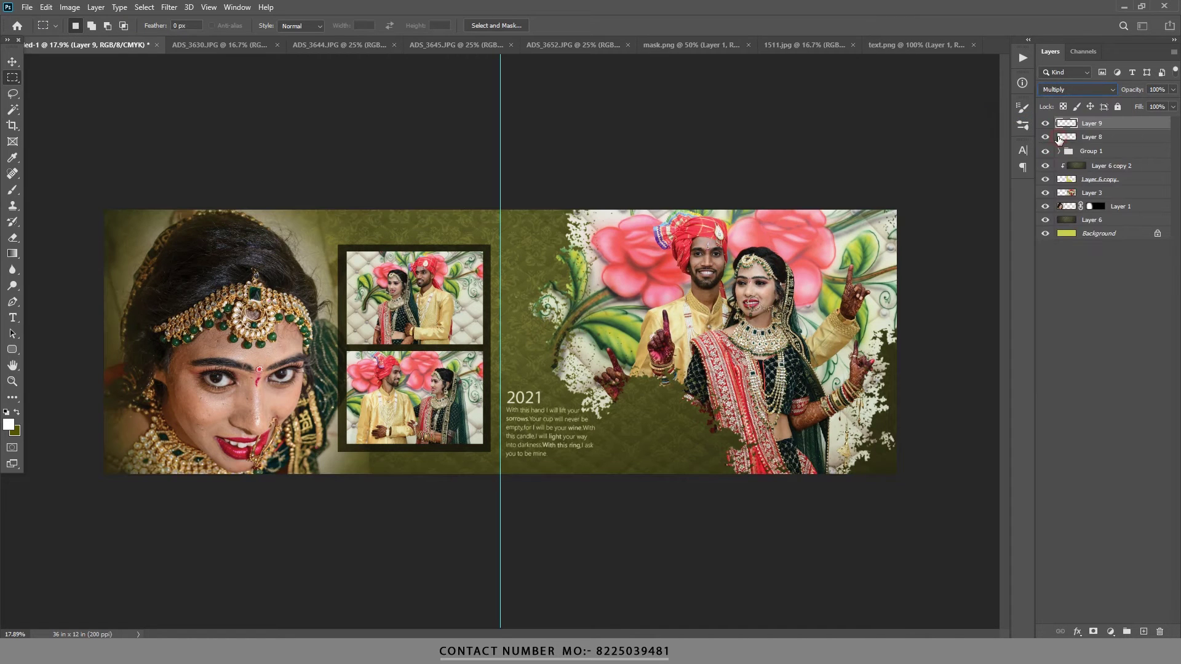
pyautogui.click(1064, 90)
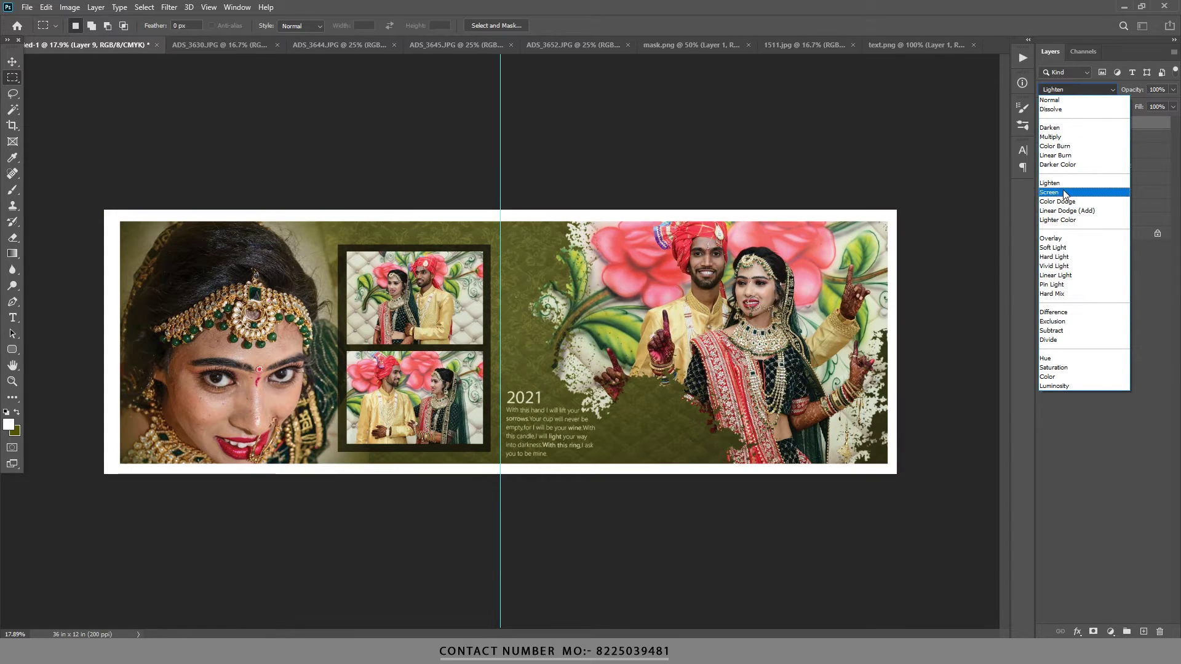
pyautogui.click(1069, 256)
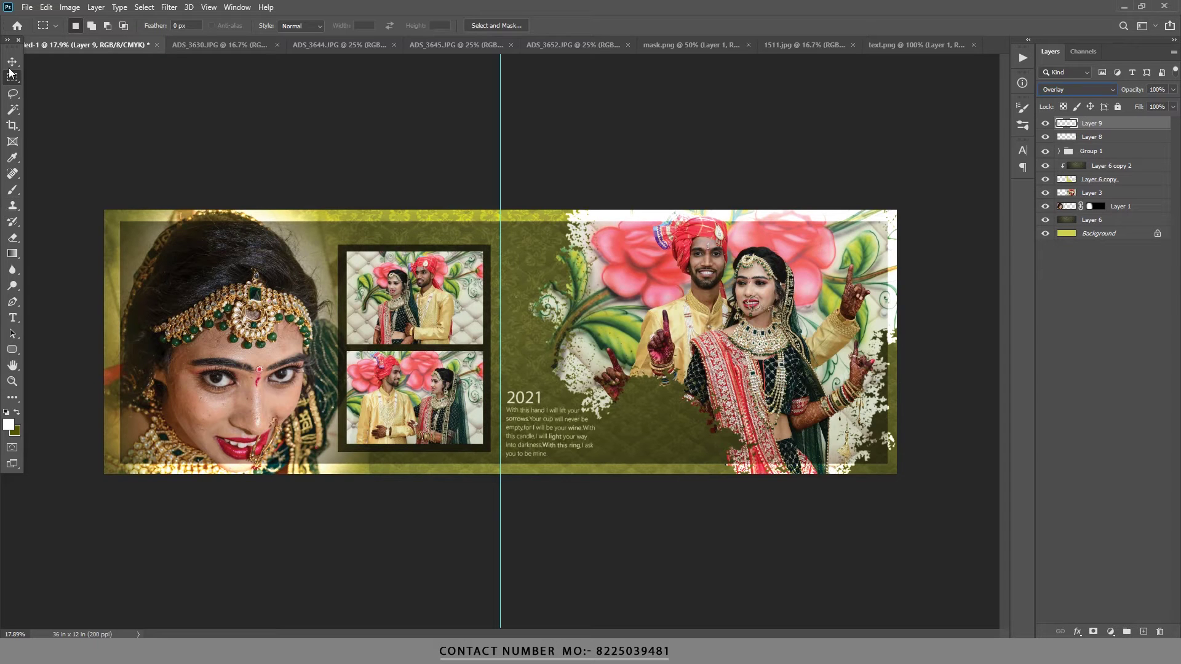
pyautogui.press('v')
pyautogui.moveTo(193, 185); pyautogui.dragTo(191, 183)
# Stretch the Overlay border's left edge outward to about 100.5% width.
pyautogui.click(95, 7)
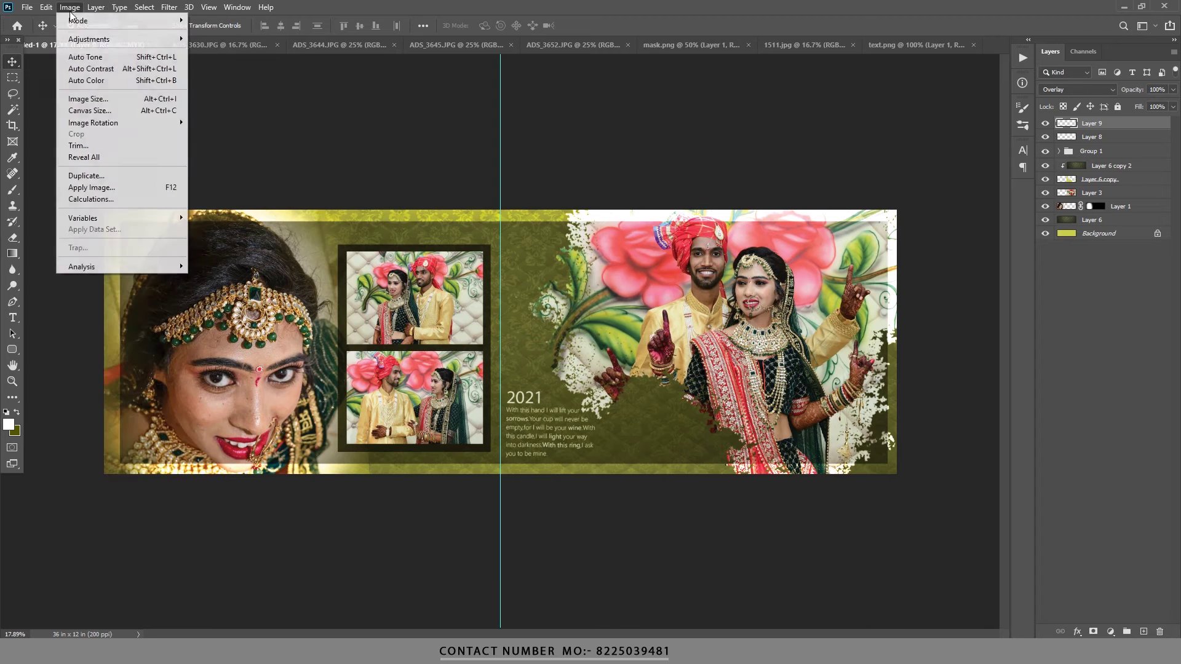
pyautogui.click(74, 8)
pyautogui.click(250, 211)
pyautogui.hotkey('ctrl', 't')
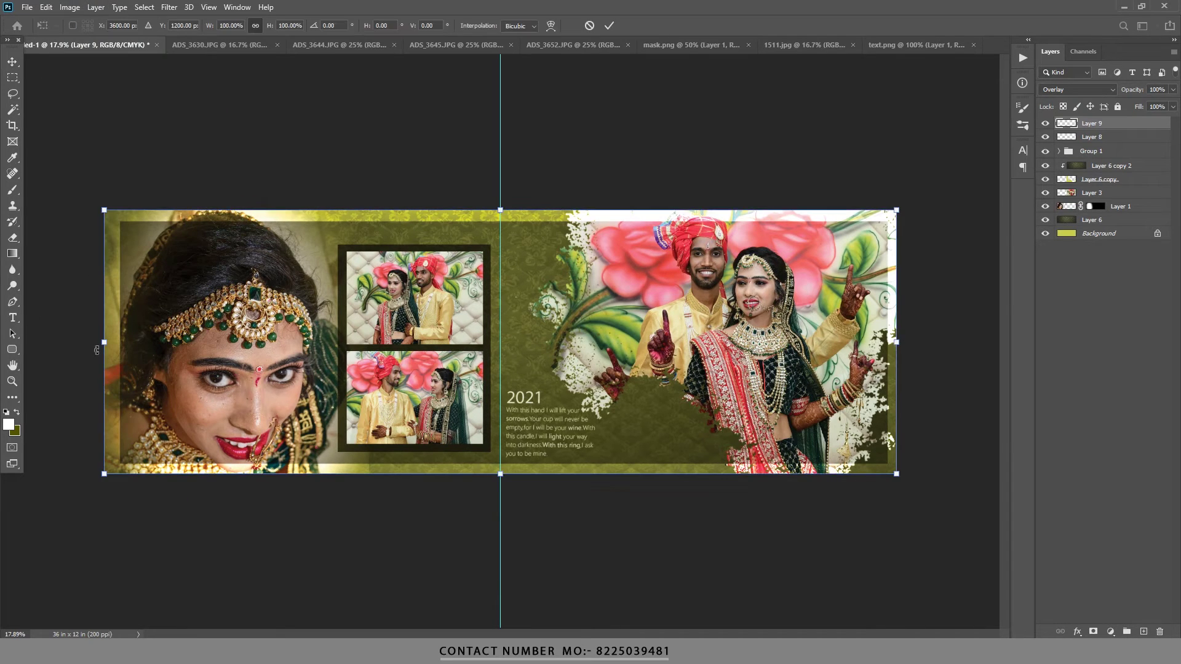
pyautogui.moveTo(102, 346); pyautogui.dragTo(99, 346)
pyautogui.moveTo(900, 343); pyautogui.dragTo(898, 342)
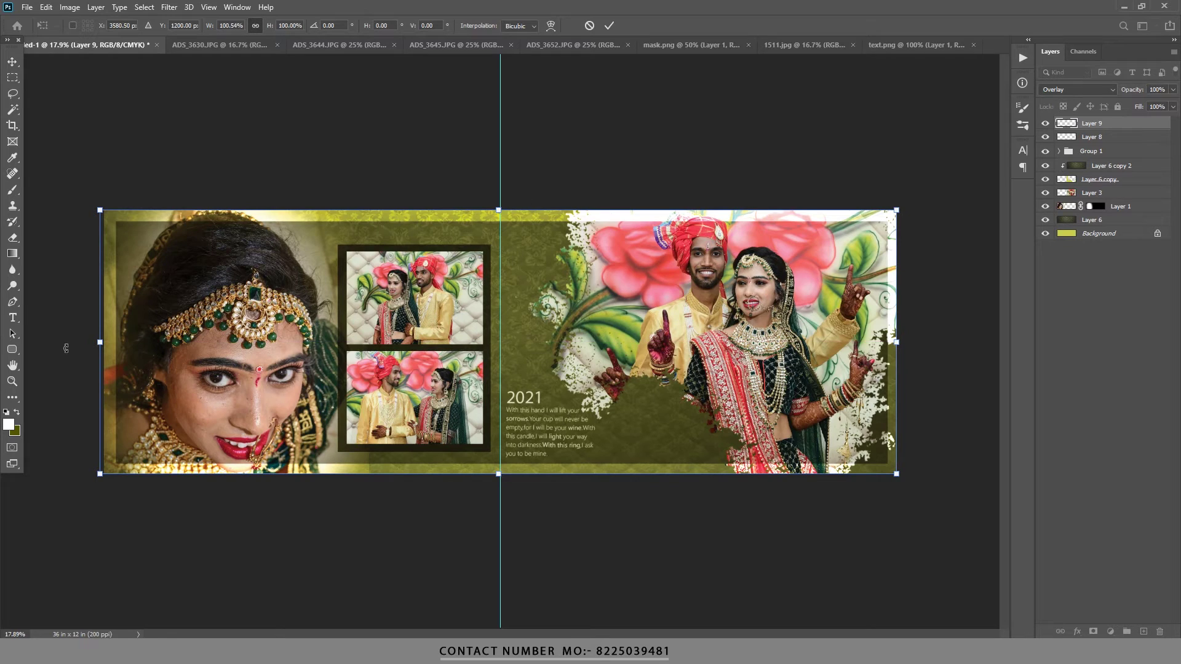
pyautogui.moveTo(98, 347); pyautogui.dragTo(99, 346)
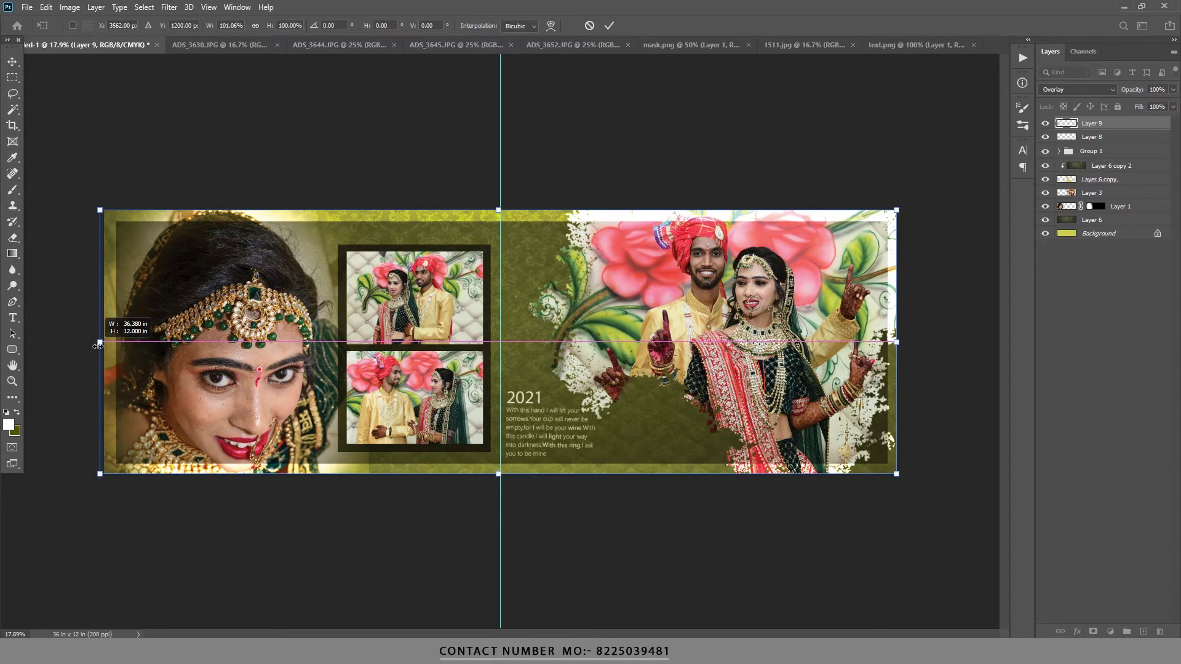
pyautogui.click(610, 26)
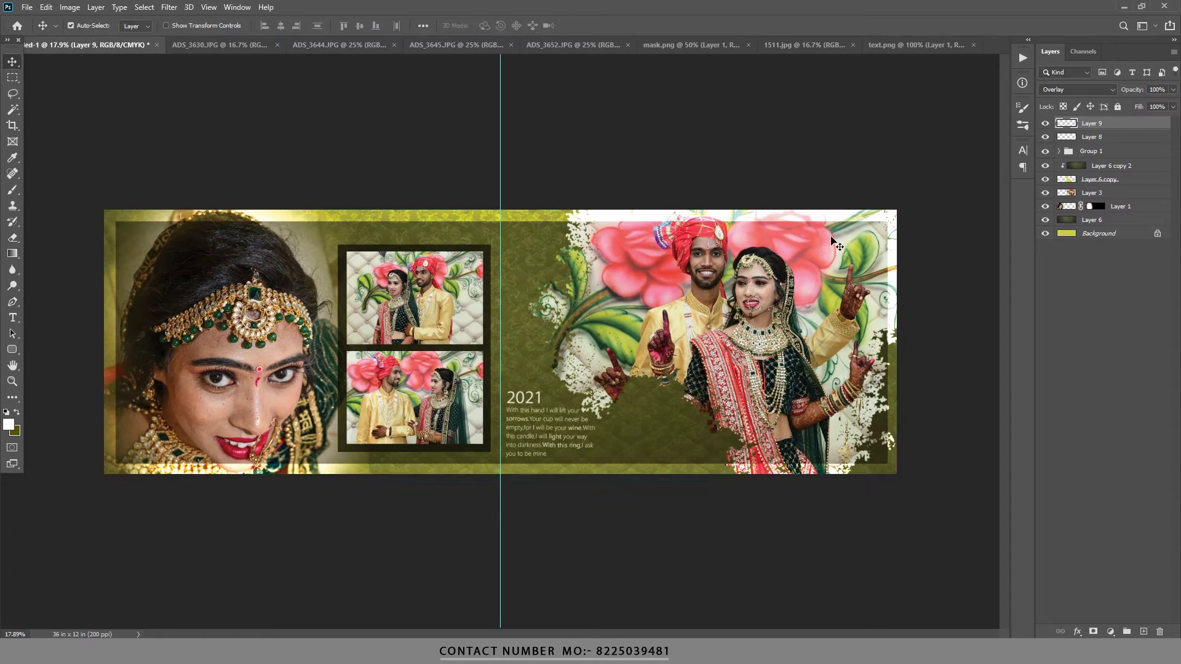
pyautogui.hotkey('ctrl', 't')
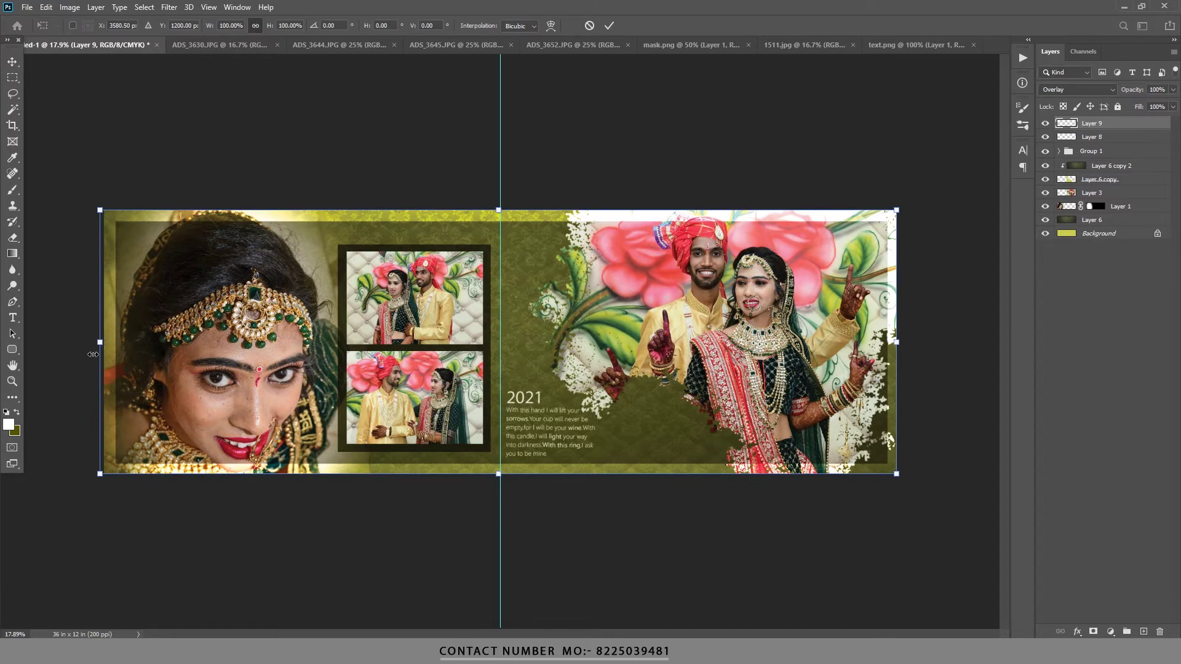
pyautogui.moveTo(100, 340); pyautogui.dragTo(95, 340)
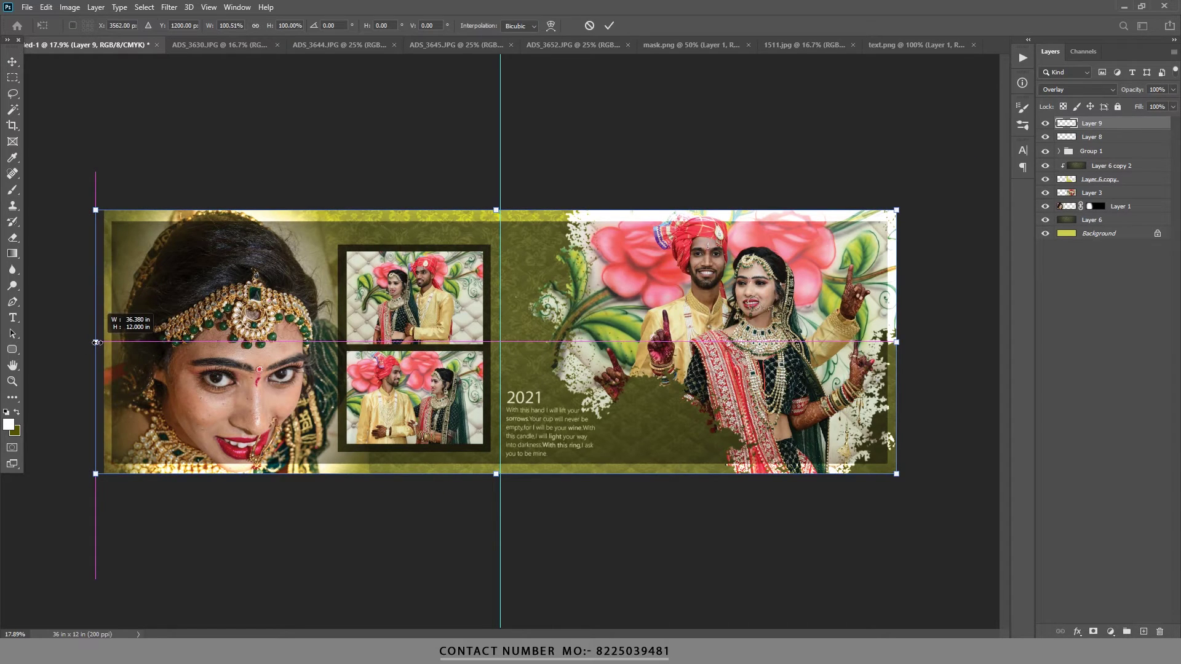
pyautogui.press('Return')
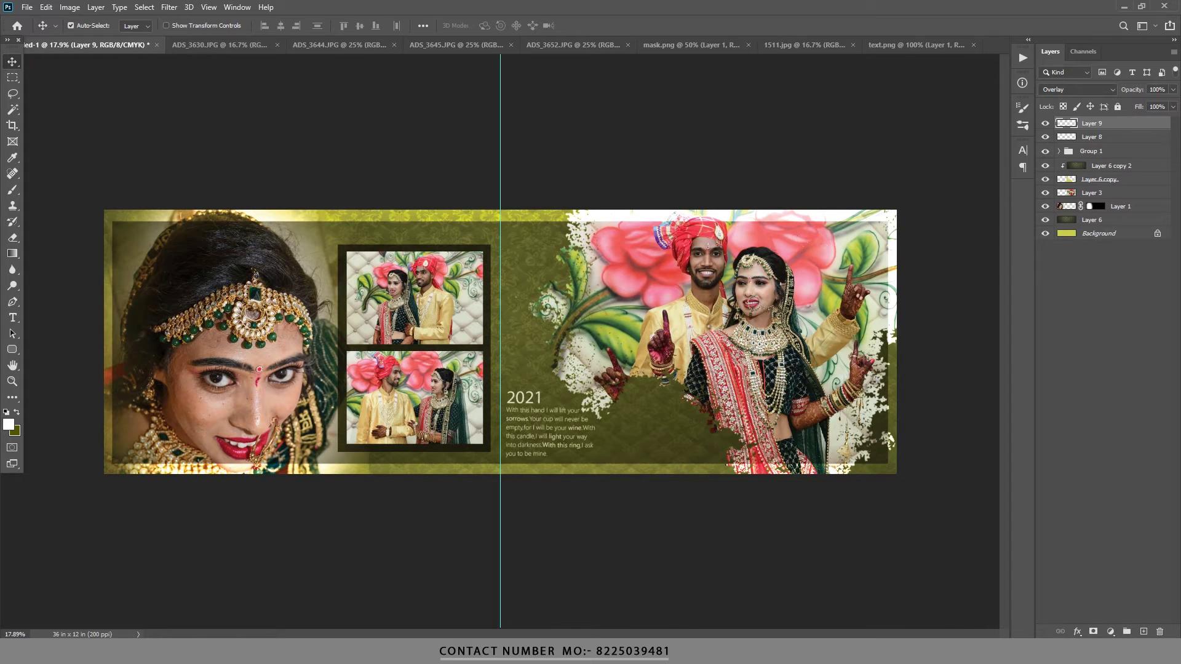
# Add a layer mask to Layer 9 and paint black over the border's top band at the centre fold.
pyautogui.click(1090, 632)
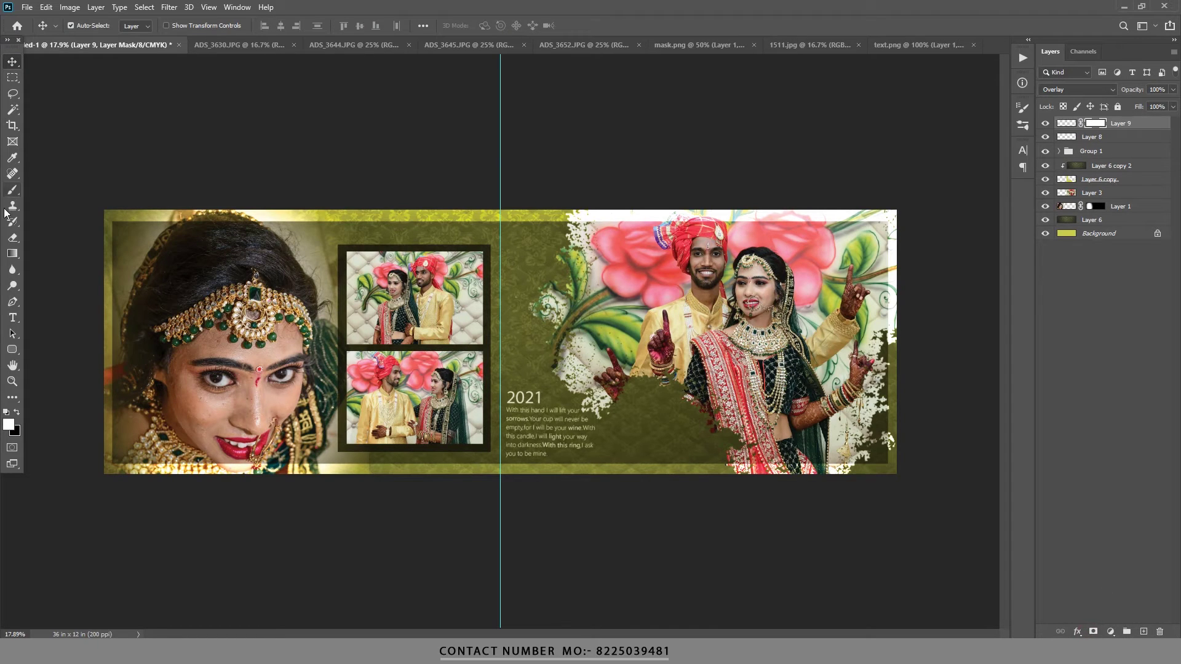
pyautogui.rightClick(13, 189)
pyautogui.click(49, 189)
pyautogui.click(9, 423)
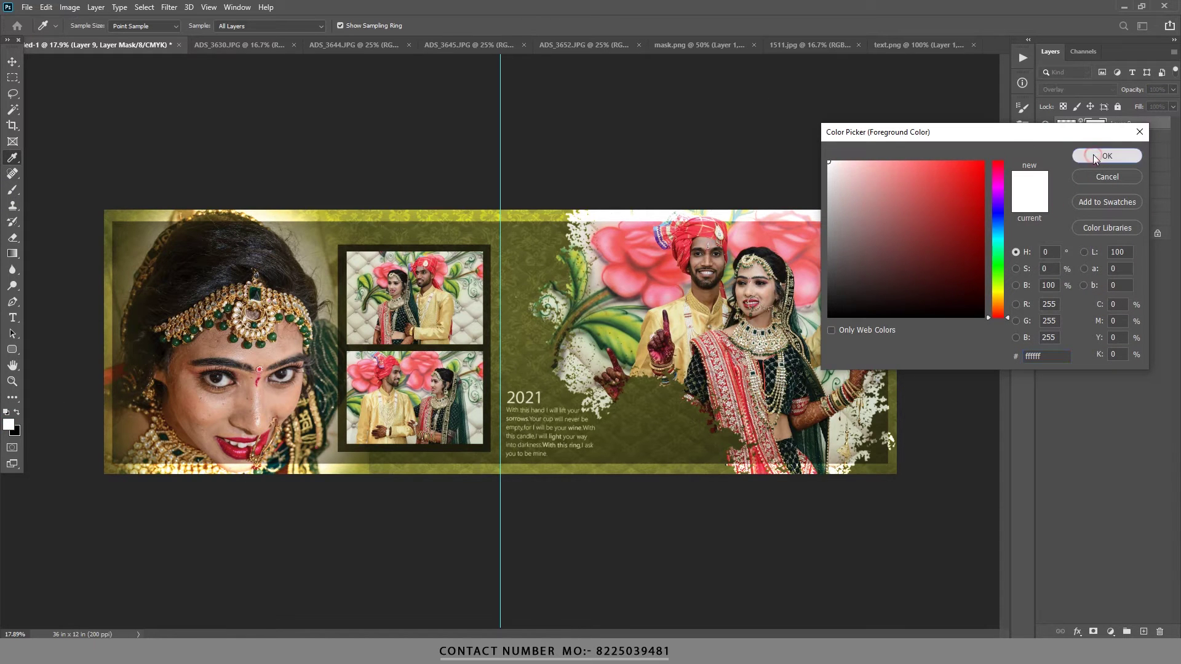
pyautogui.click(836, 310)
pyautogui.click(1089, 161)
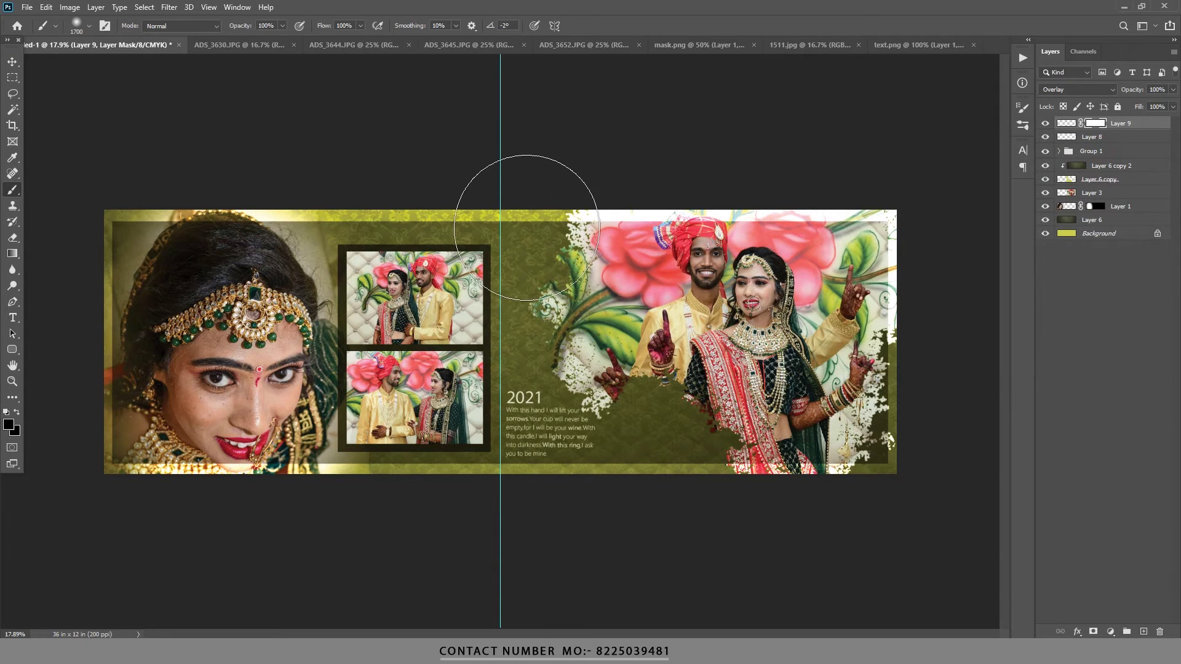
pyautogui.moveTo(499, 213)
pyautogui.mouseDown()
pyautogui.moveTo(510, 225)
pyautogui.moveTo(488, 475)
pyautogui.moveTo(480, 123)
pyautogui.moveTo(510, 206)
pyautogui.mouseUp()
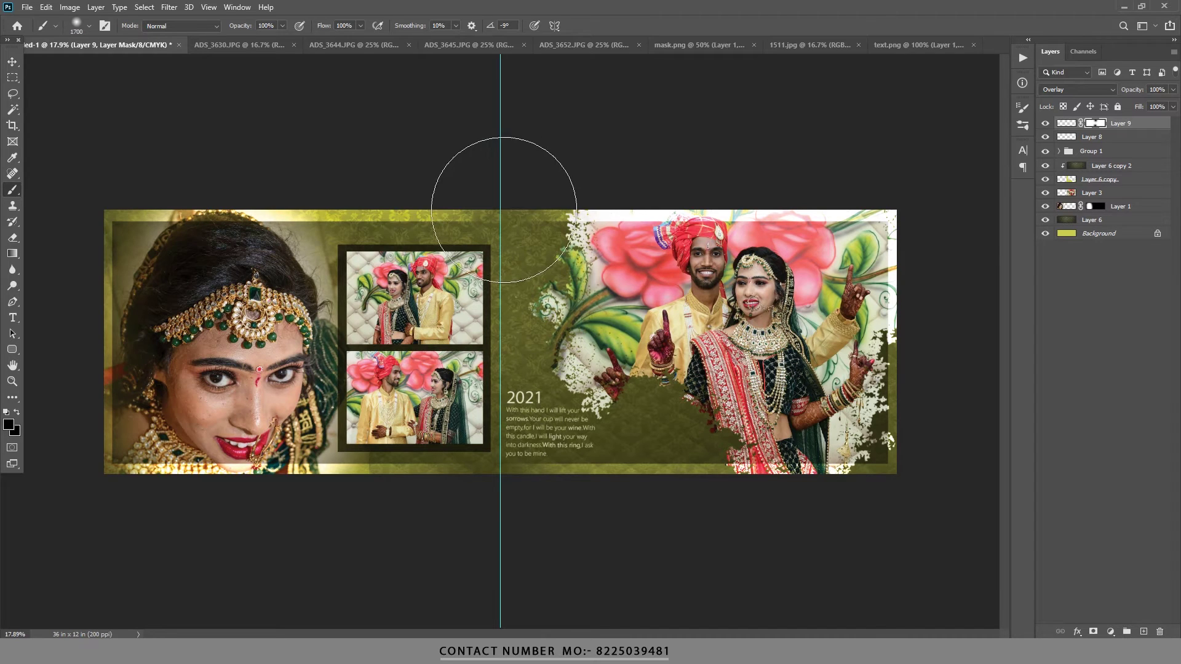
pyautogui.press(']')
pyautogui.press(']')
pyautogui.press(']')
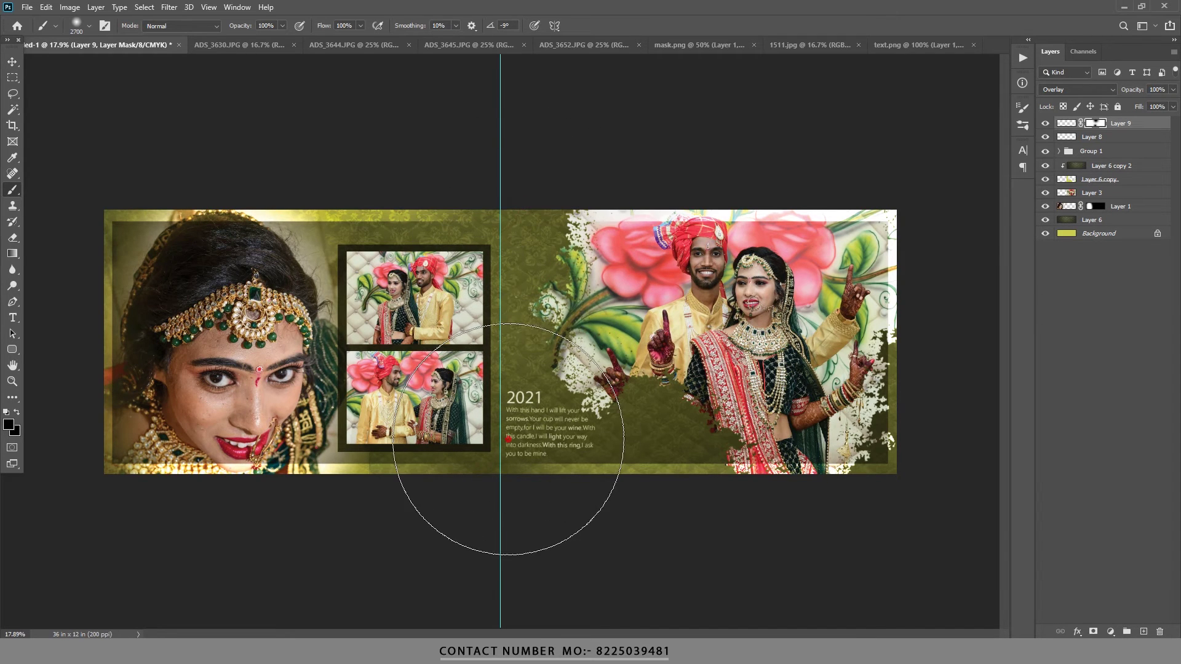
pyautogui.click(10, 59)
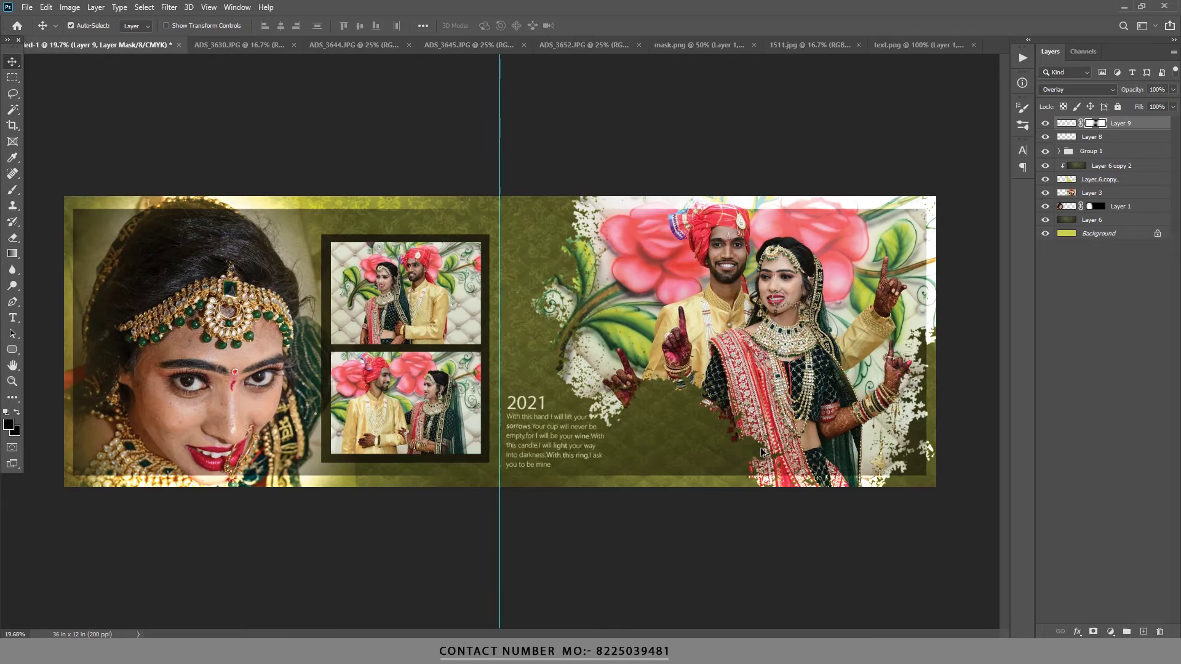
# Change the pasteboard colour to light grey.
pyautogui.scroll(-3, 785, 390)
pyautogui.rightClick(899, 316)
pyautogui.click(923, 363)
pyautogui.rightClick(961, 270)
pyautogui.click(984, 283)
pyautogui.rightClick(967, 252)
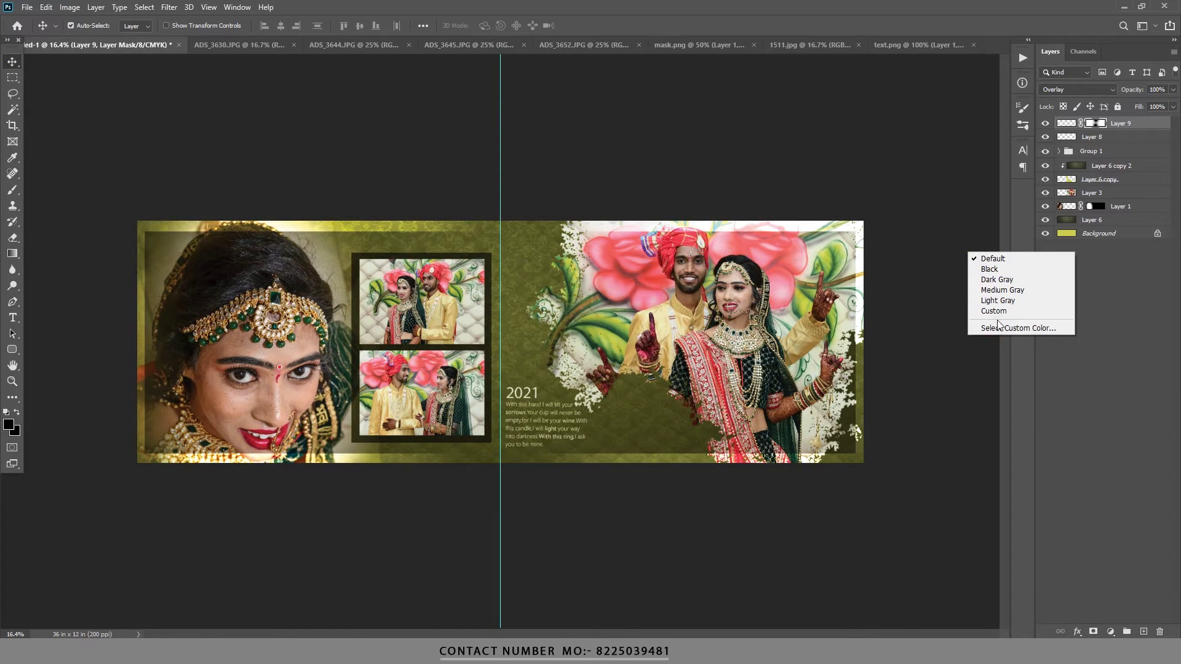
pyautogui.click(996, 300)
# Move Group 1, the framed couple photos, up about 0.2 in.
pyautogui.scroll(1, 946, 316)
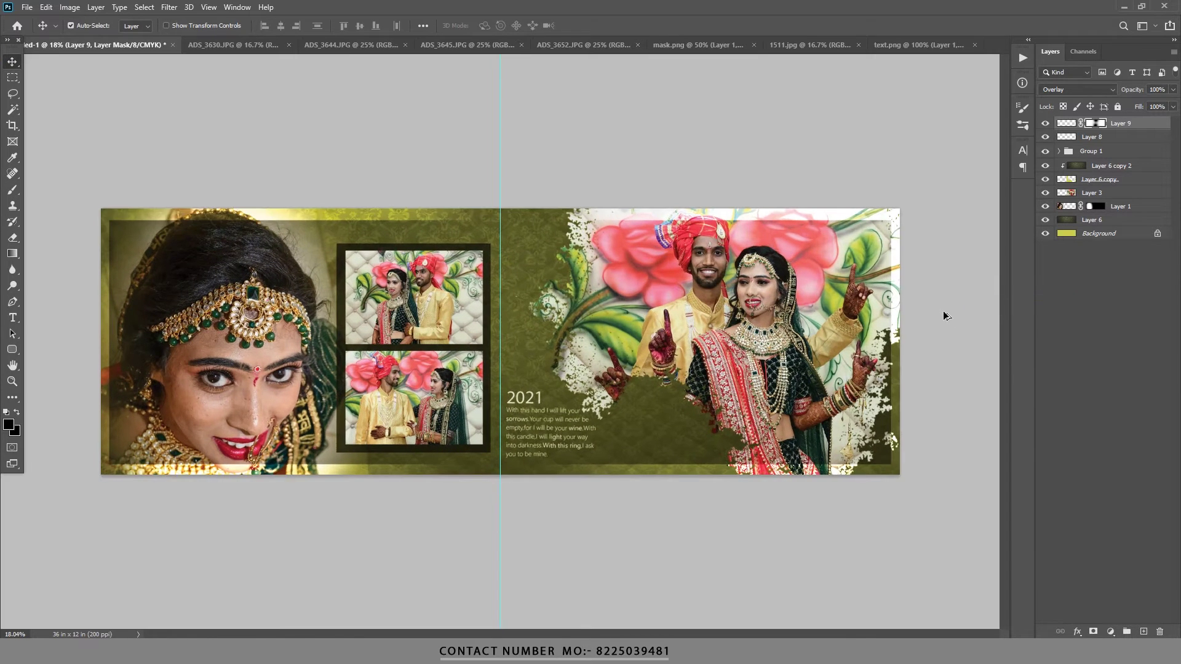
pyautogui.click(1084, 150)
pyautogui.hotkey('ctrl', 't')
pyautogui.moveTo(420, 326); pyautogui.dragTo(420, 322)
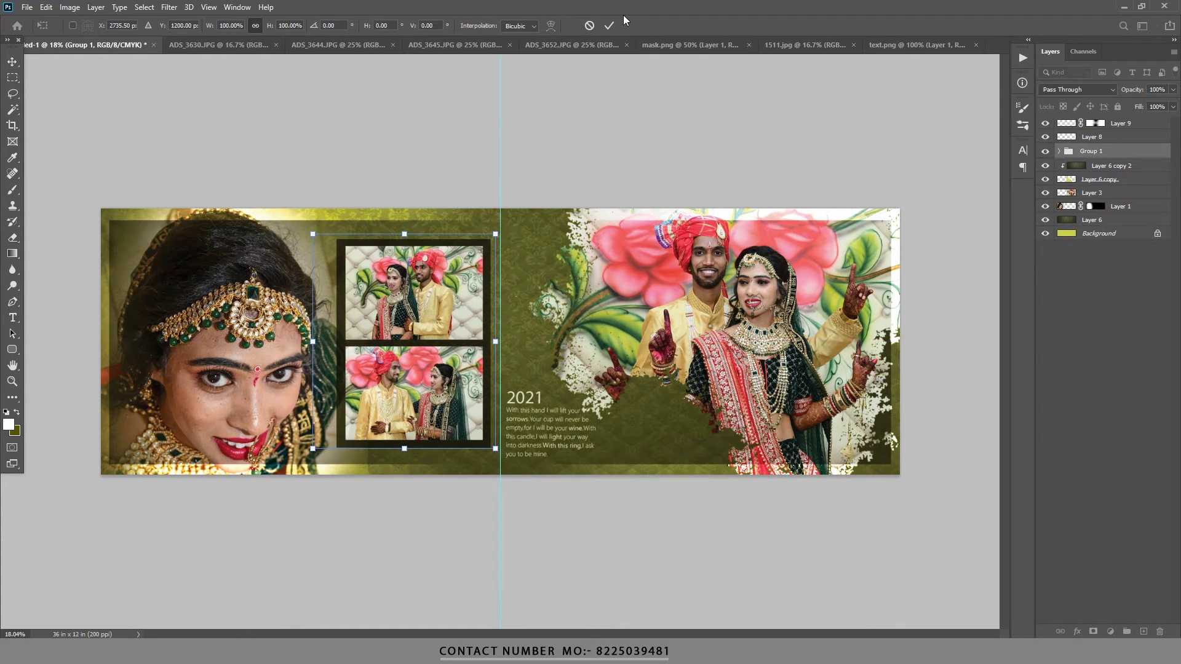
pyautogui.hotkey('shift', 'Up')
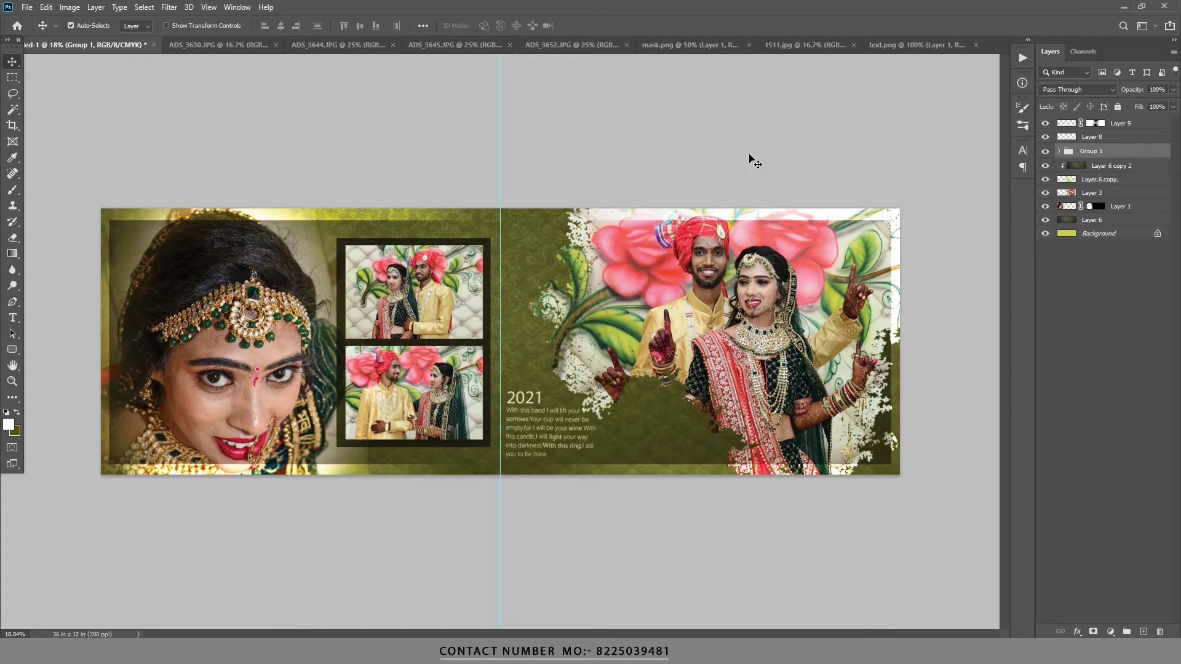
pyautogui.click(1097, 206)
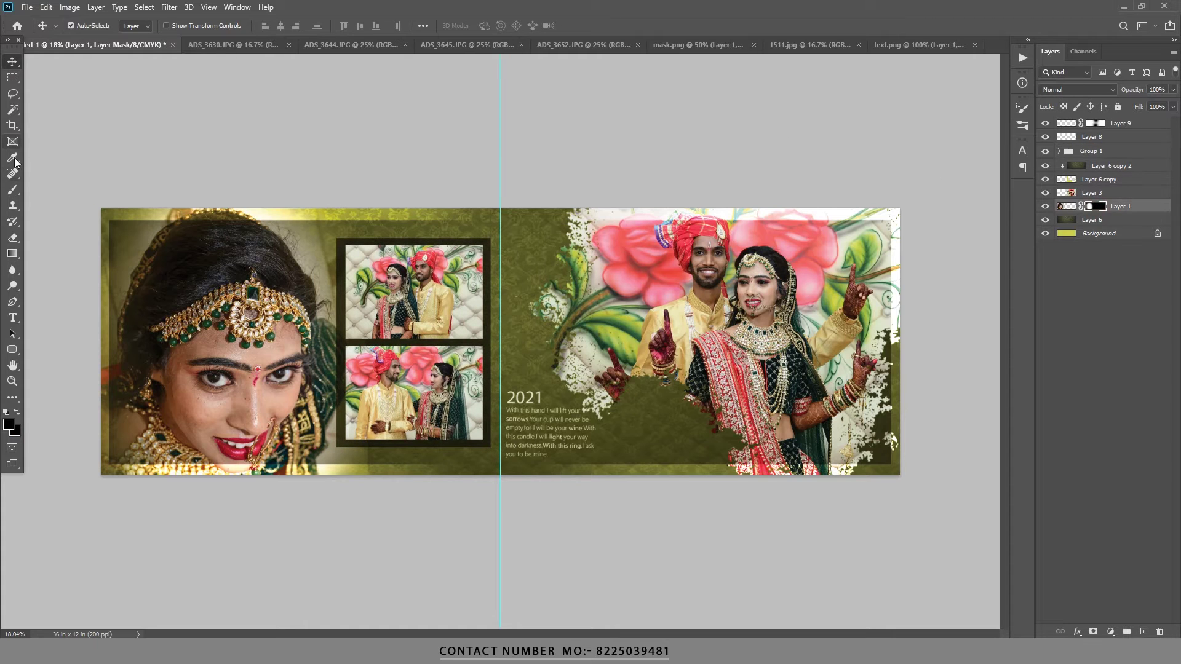
# Paint white on Layer 1's mask to reveal more of the bride portrait's lower-left area.
pyautogui.click(15, 191)
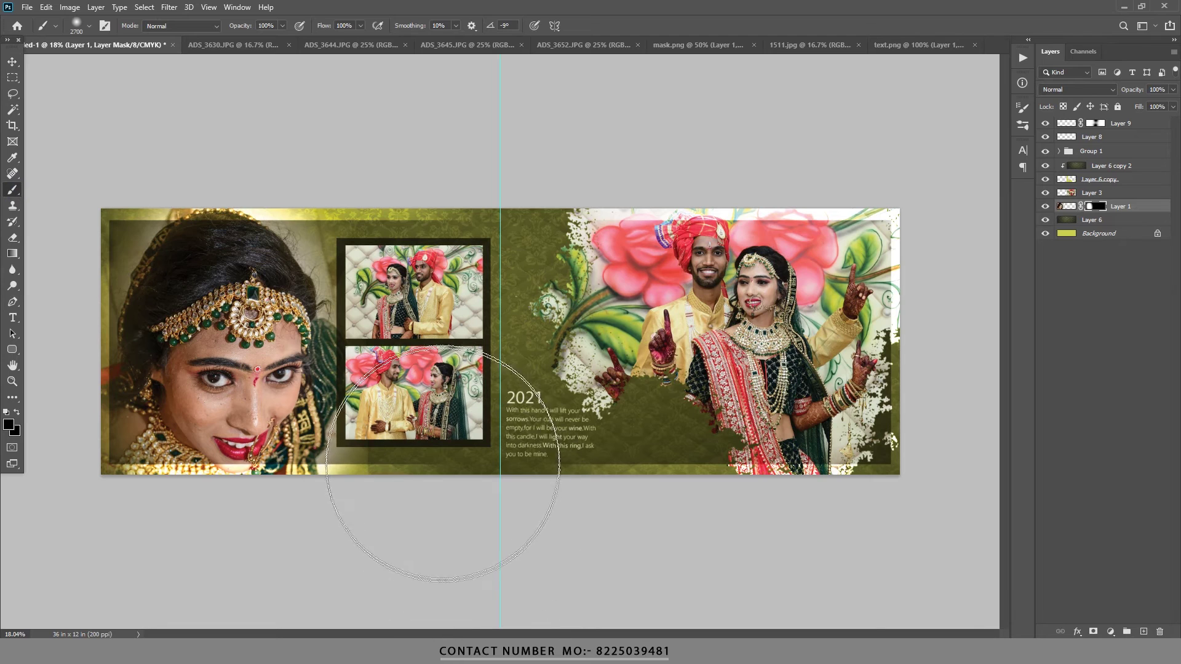
pyautogui.press('[')
pyautogui.press('[')
pyautogui.press('[')
pyautogui.press('x')
pyautogui.moveTo(423, 460)
pyautogui.mouseDown()
pyautogui.moveTo(409, 458)
pyautogui.moveTo(446, 460)
pyautogui.mouseUp()
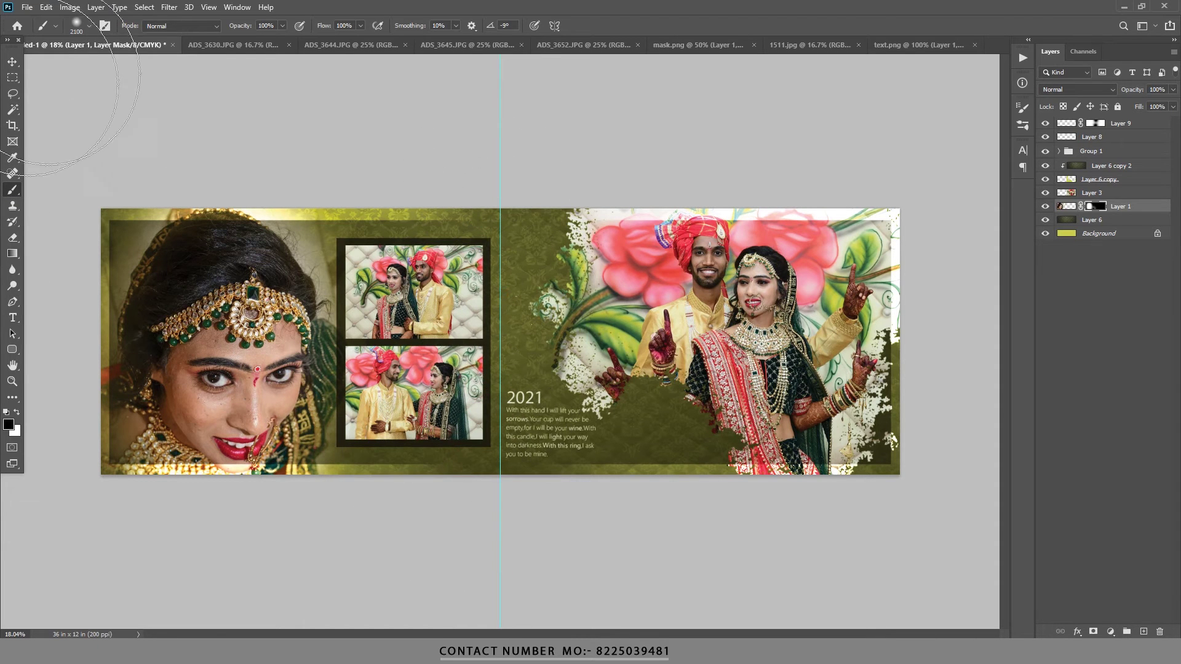
# Scale the bride portrait to about 102.66%, keep it straight and in alignment.
pyautogui.click(12, 62)
pyautogui.hotkey('ctrl', 't')
pyautogui.moveTo(292, 325); pyautogui.dragTo(290, 320)
pyautogui.moveTo(370, 368); pyautogui.dragTo(346, 361)
pyautogui.moveTo(429, 368); pyautogui.dragTo(429, 366)
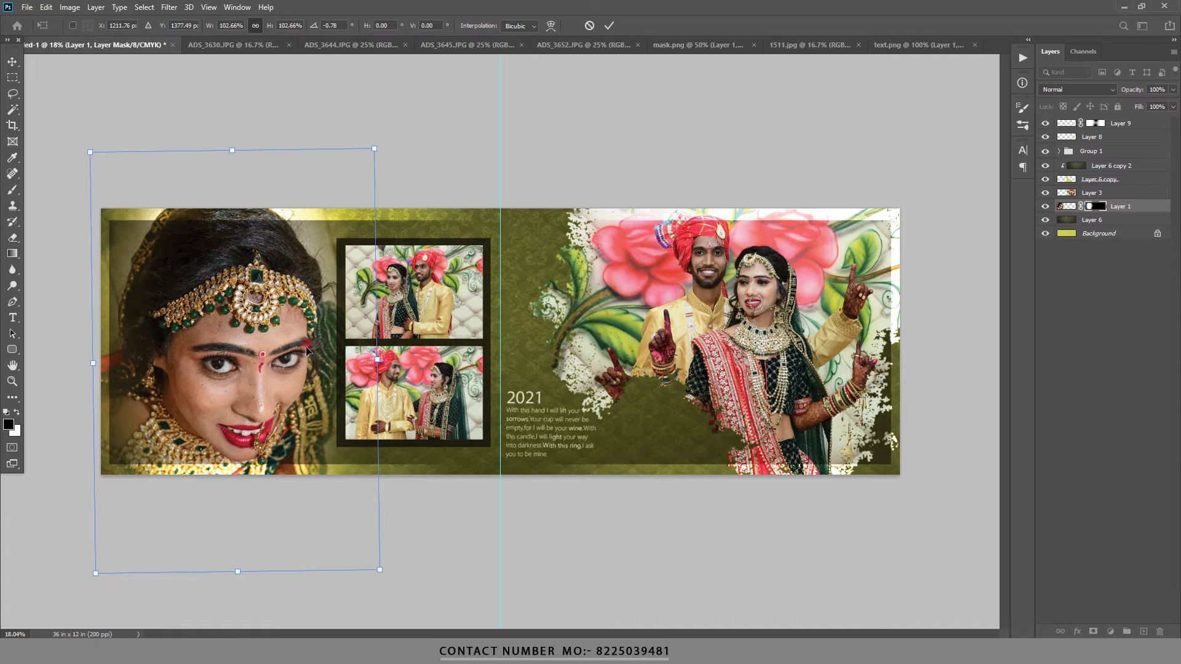
pyautogui.moveTo(307, 351); pyautogui.dragTo(309, 351)
pyautogui.moveTo(463, 352); pyautogui.dragTo(461, 347)
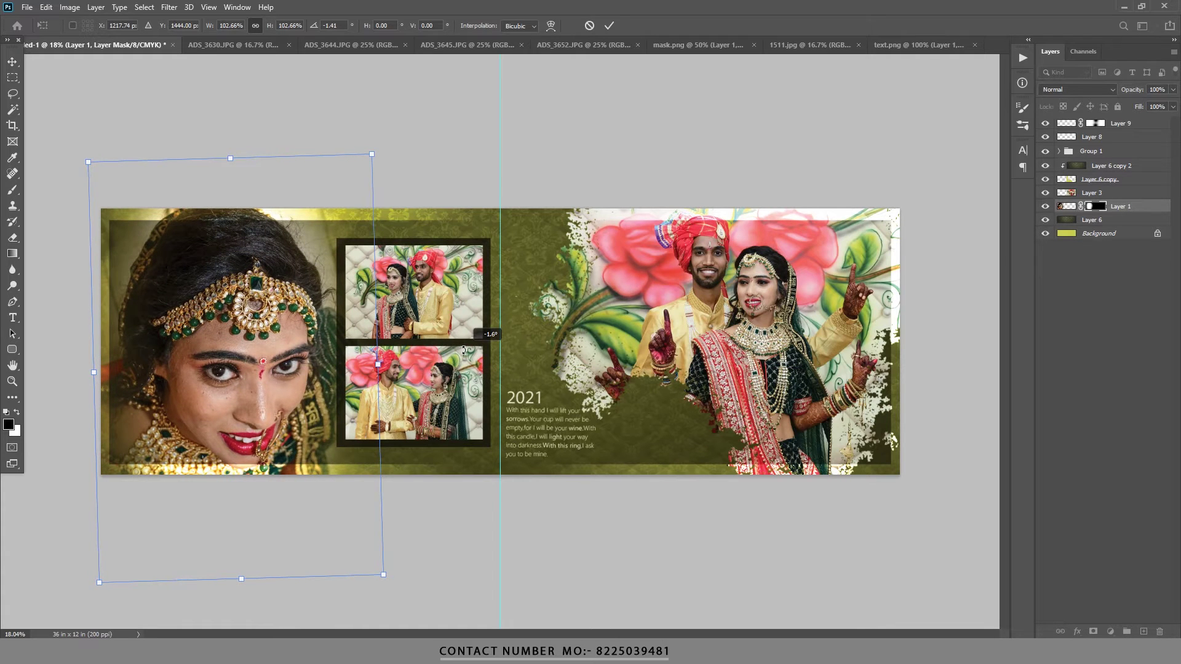
pyautogui.press('Return')
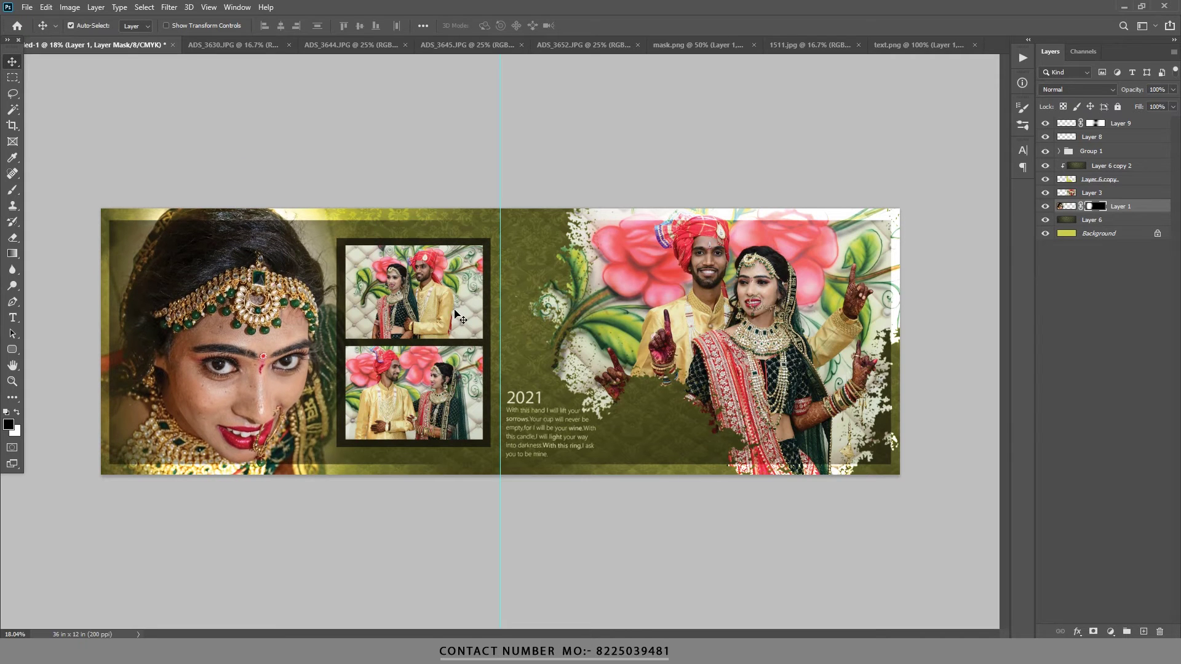
pyautogui.rightClick(952, 204)
# Return the pasteboard to dark grey and put Layer 6 copy into Warp mode.
pyautogui.click(973, 212)
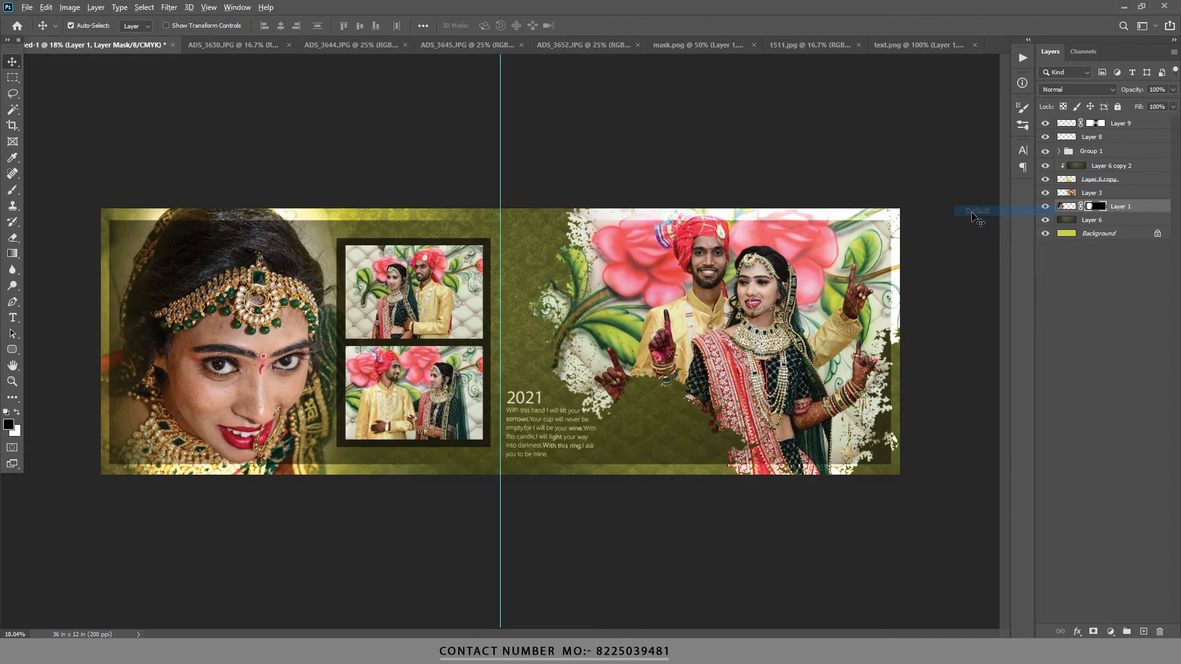
pyautogui.scroll(-2, 977, 220)
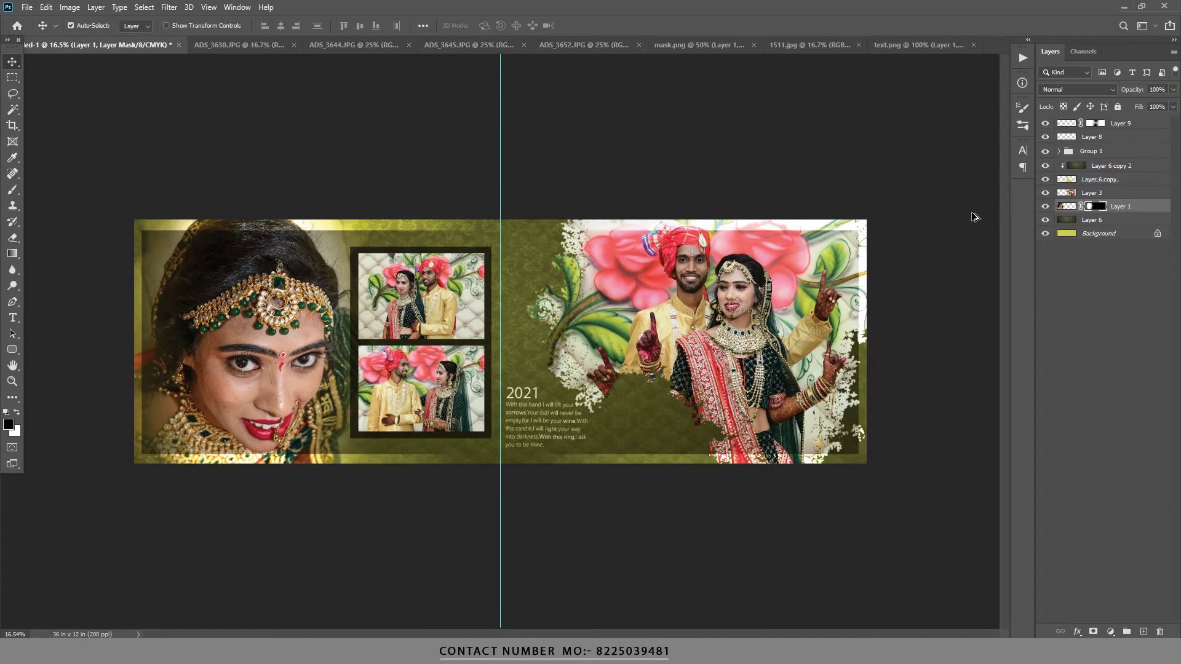
pyautogui.scroll(1, 975, 217)
pyautogui.click(1105, 179)
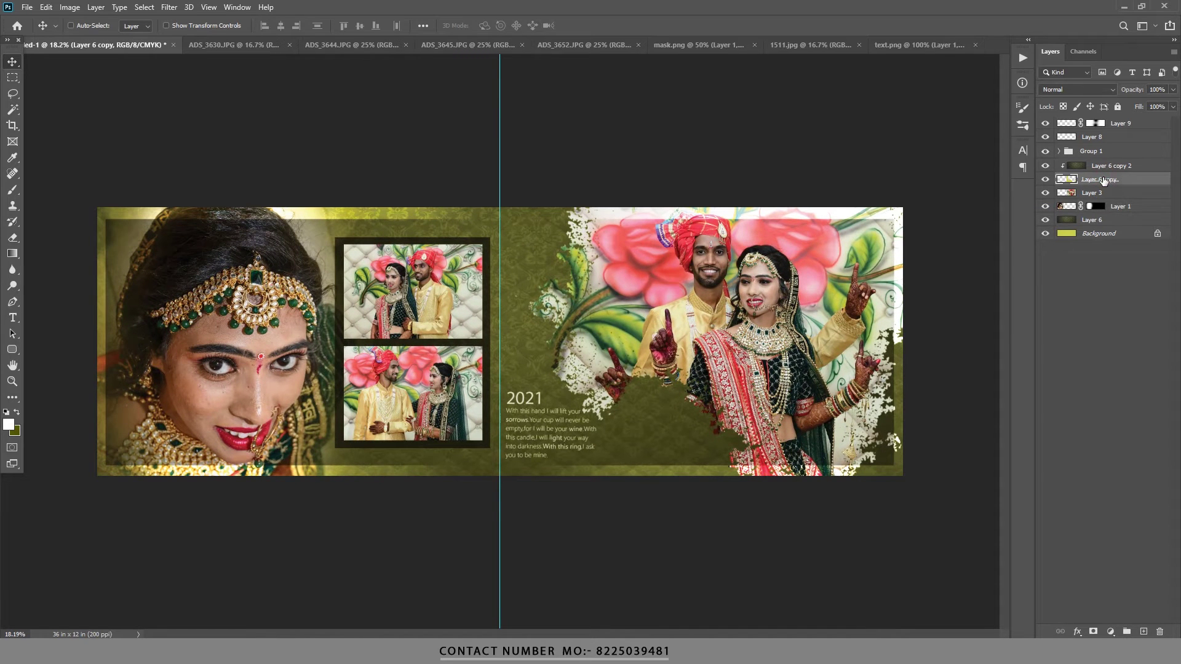
pyautogui.hotkey('ctrl', 't')
pyautogui.rightClick(628, 363)
pyautogui.click(662, 447)
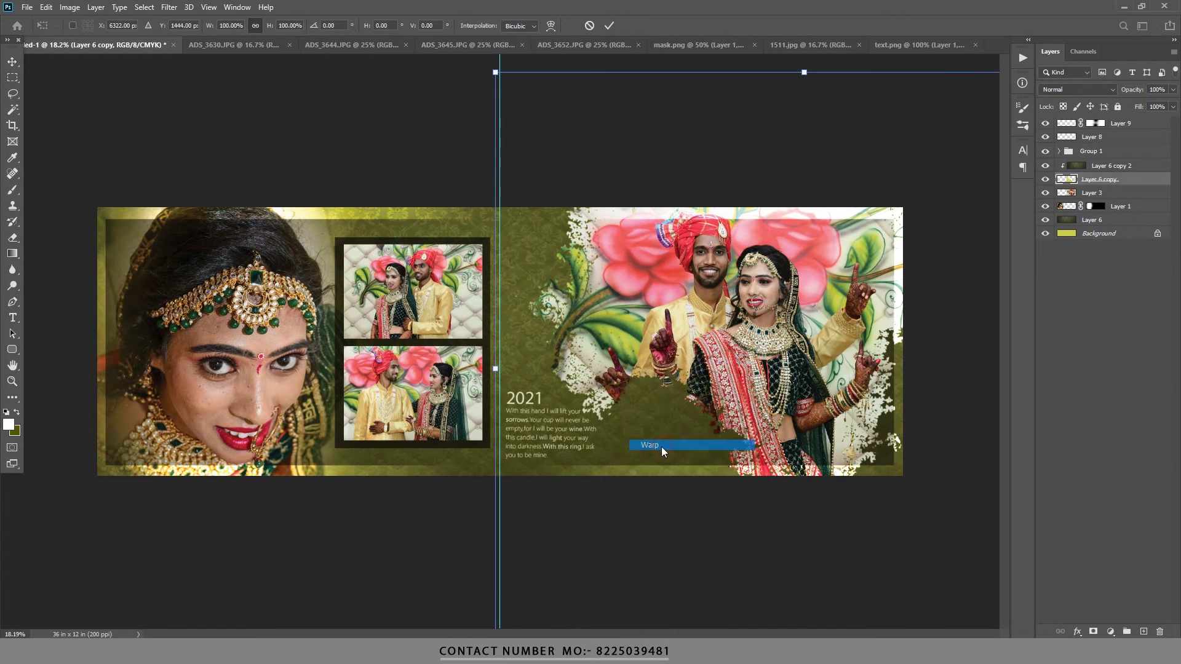
# Warp the overlay's lower-left edge up and away from the 2021 text, then commit.
pyautogui.rightClick(668, 403)
pyautogui.click(661, 441)
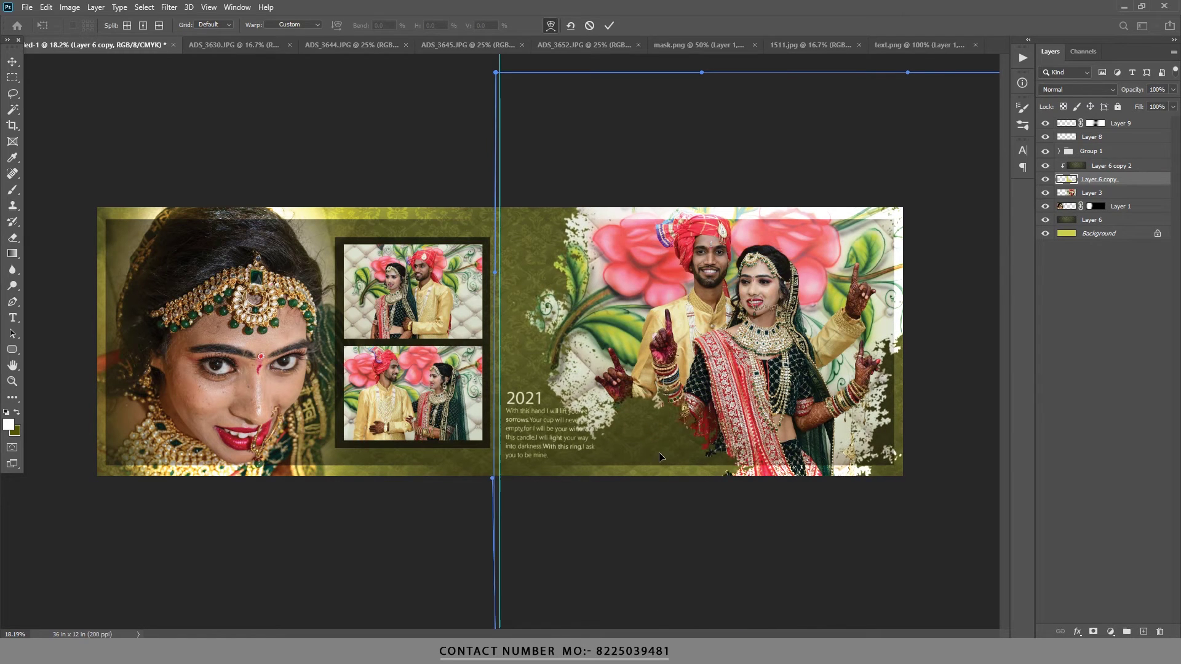
pyautogui.moveTo(666, 444); pyautogui.dragTo(611, 423)
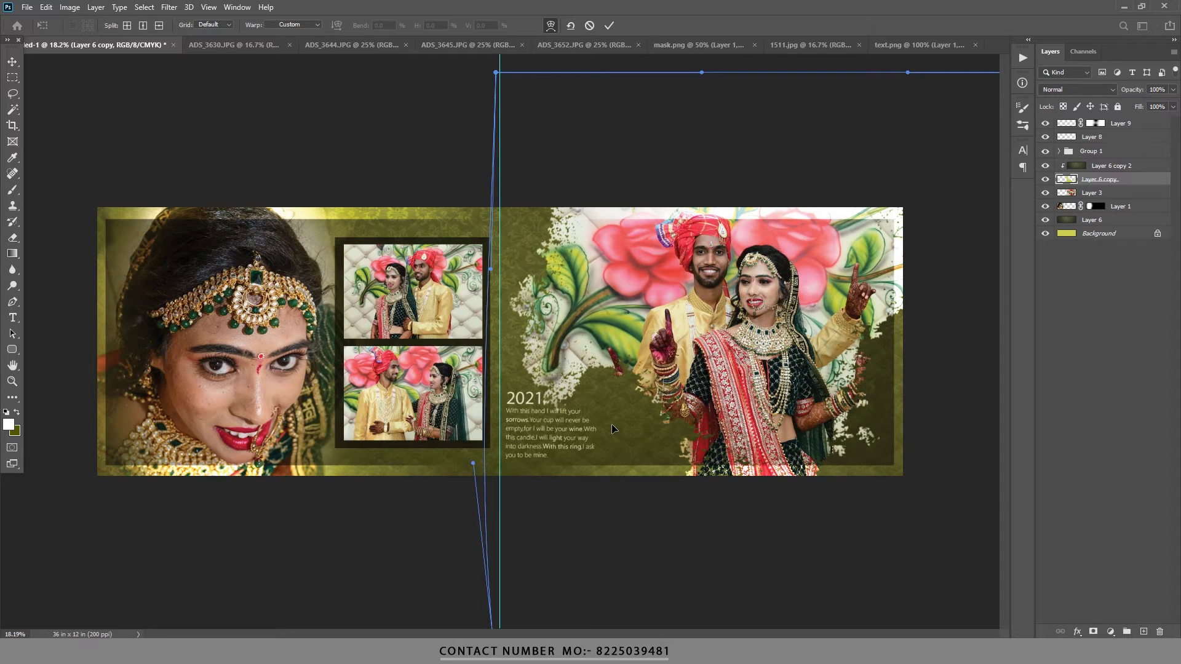
pyautogui.press('alt')
pyautogui.moveTo(516, 295); pyautogui.dragTo(548, 303)
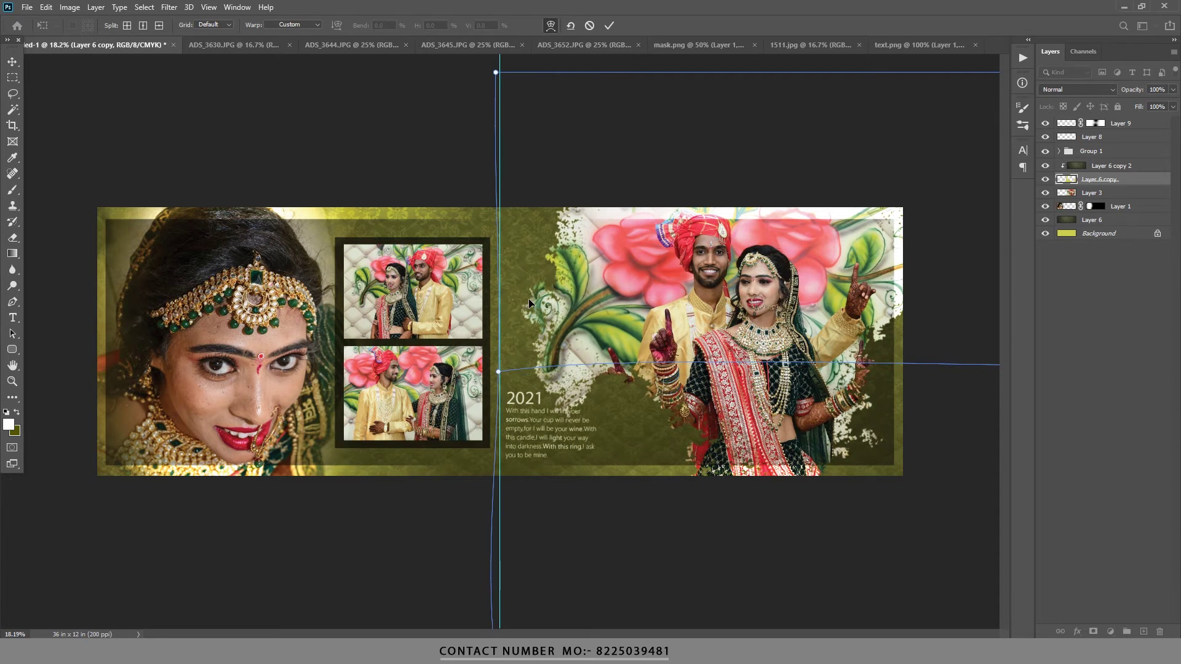
pyautogui.moveTo(548, 303); pyautogui.dragTo(644, 420)
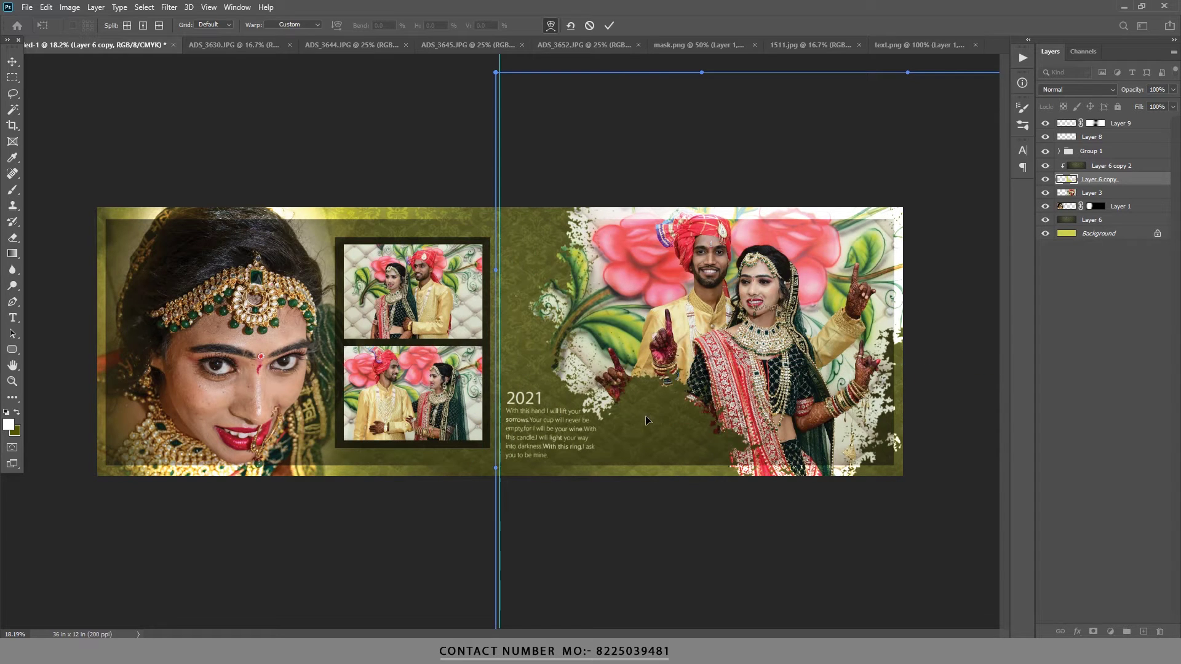
pyautogui.moveTo(643, 418); pyautogui.dragTo(632, 405)
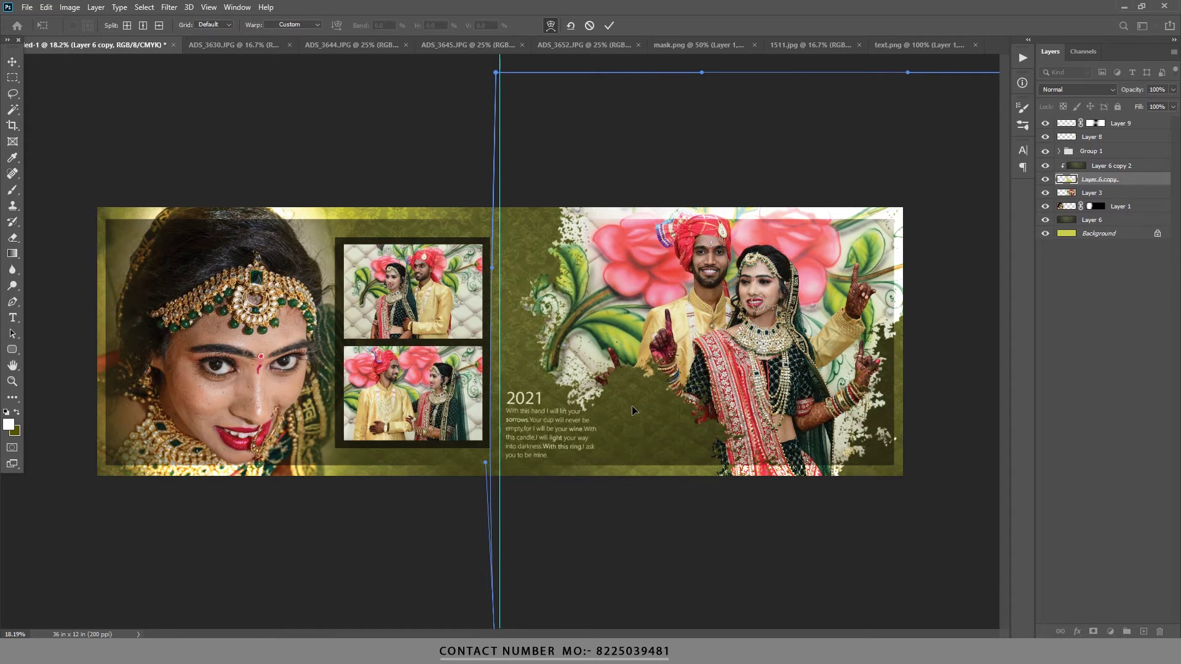
pyautogui.click(608, 25)
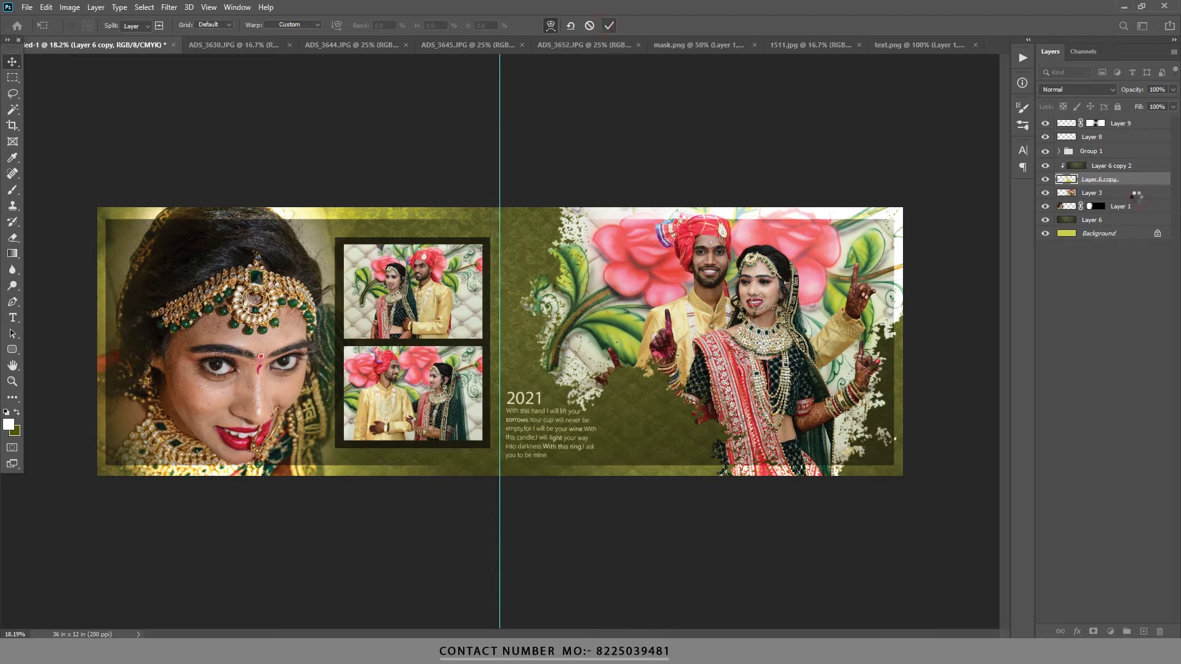
# Enlarge the couple photo (Layer 3) slightly to about 102%.
pyautogui.click(1094, 193)
pyautogui.hotkey('ctrl', 't')
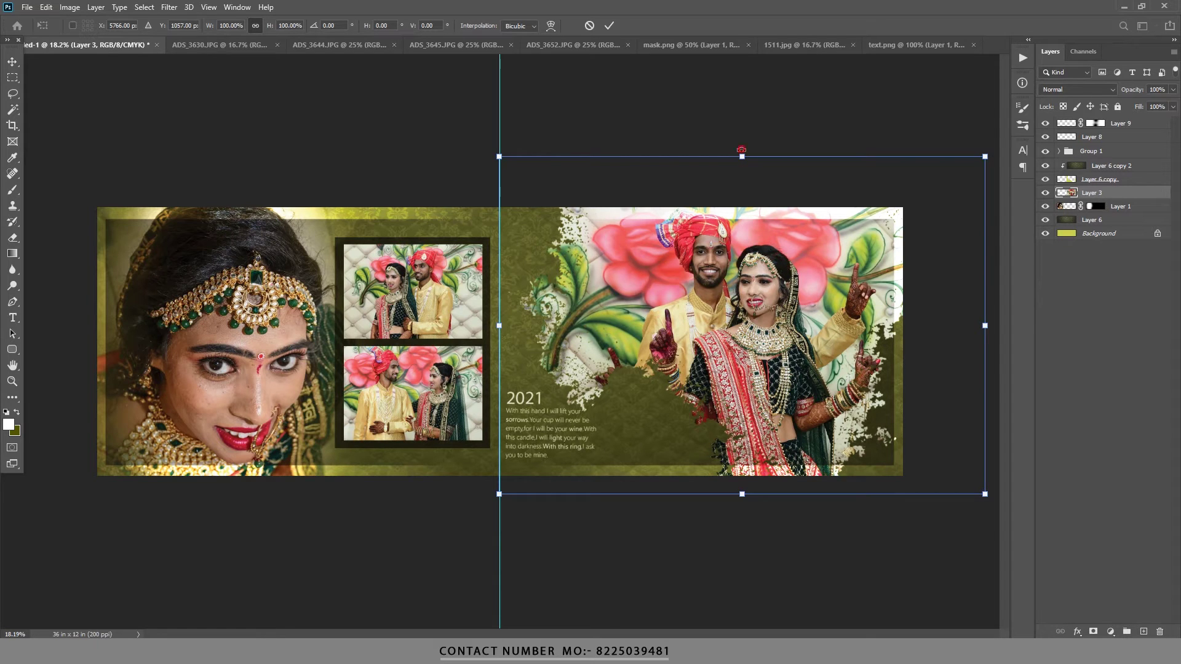
pyautogui.moveTo(742, 155); pyautogui.dragTo(743, 149)
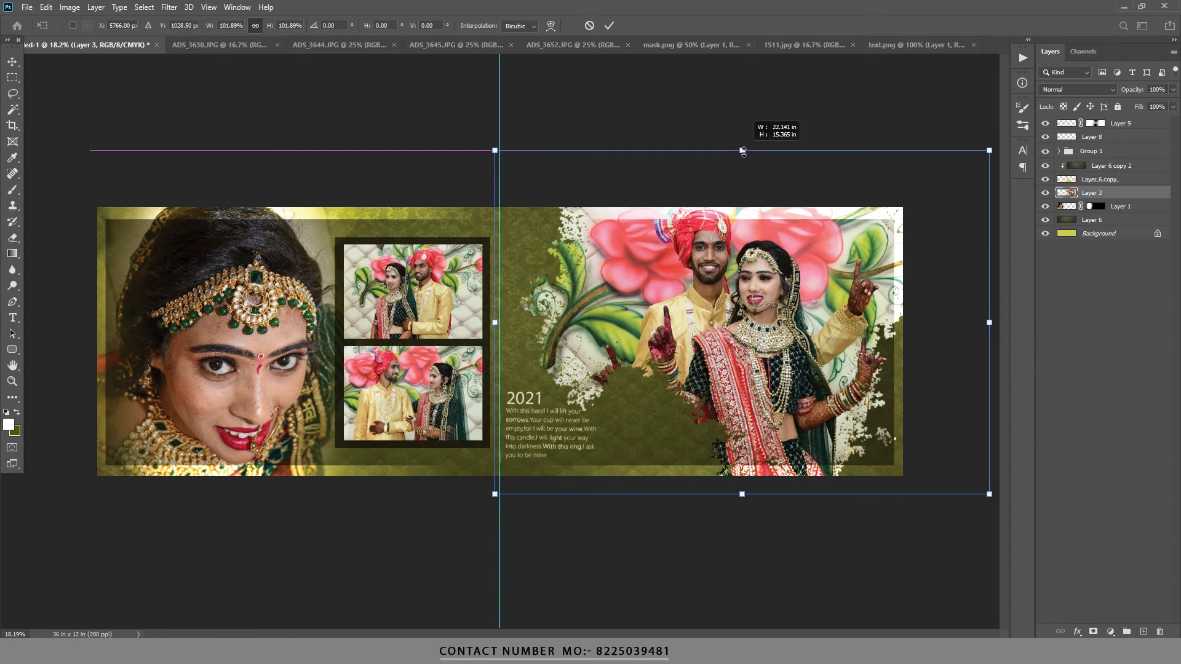
pyautogui.click(613, 26)
# Move the texture overlay layer slightly right and down.
pyautogui.hotkey('alt', ']')
pyautogui.hotkey('ctrl', 't')
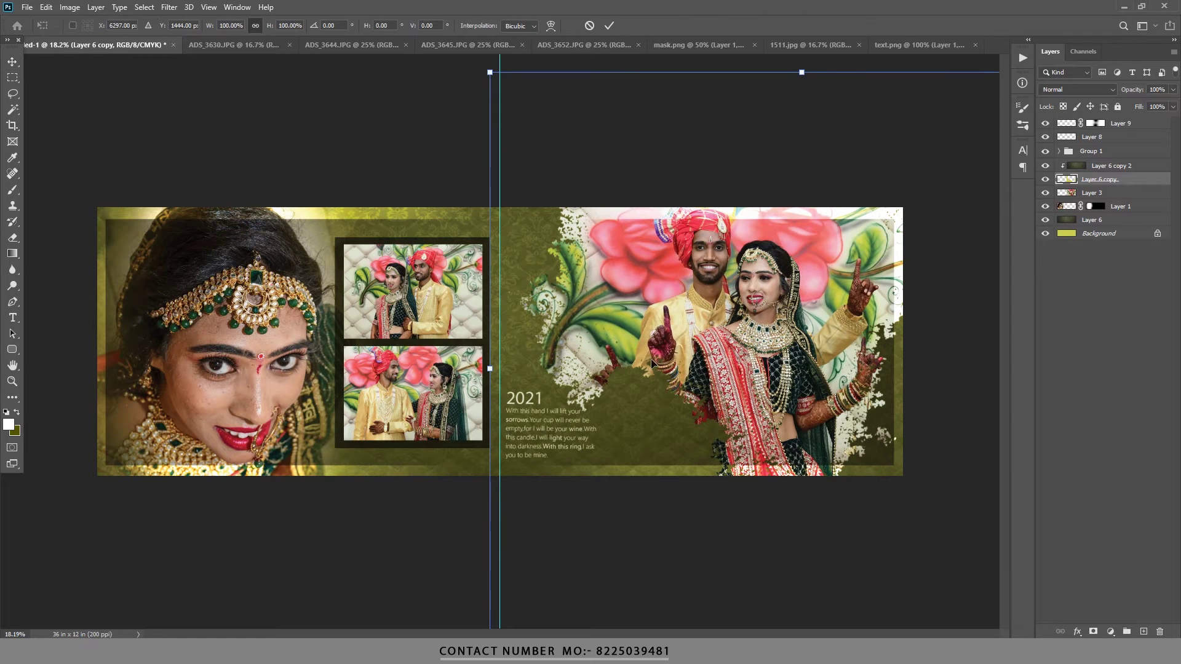
pyautogui.moveTo(656, 433)
pyautogui.mouseDown()
pyautogui.moveTo(669, 443)
pyautogui.moveTo(624, 450)
pyautogui.moveTo(676, 443)
pyautogui.moveTo(660, 449)
pyautogui.mouseUp()
pyautogui.press('Return')
# Set the pasteboard colour to white to check the spread's edges.
pyautogui.hotkey('ctrl', '-')
pyautogui.hotkey('ctrl', '+')
pyautogui.hotkey('ctrl', 'z')
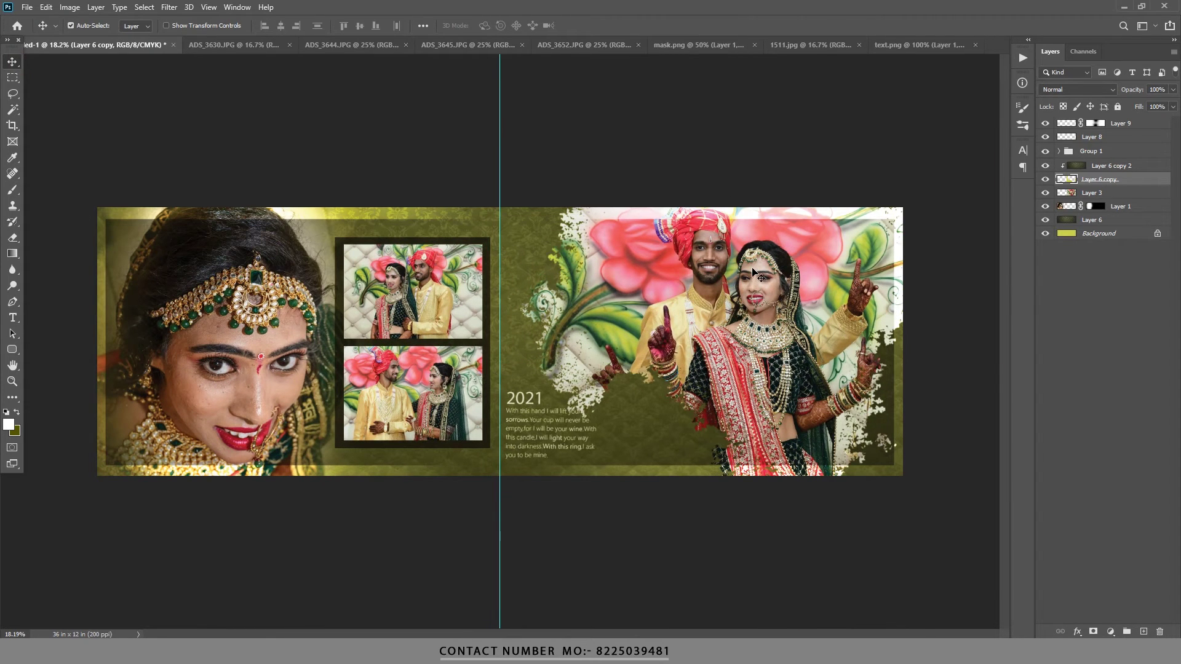
pyautogui.scroll(-2, 837, 414)
pyautogui.scroll(3, 800, 381)
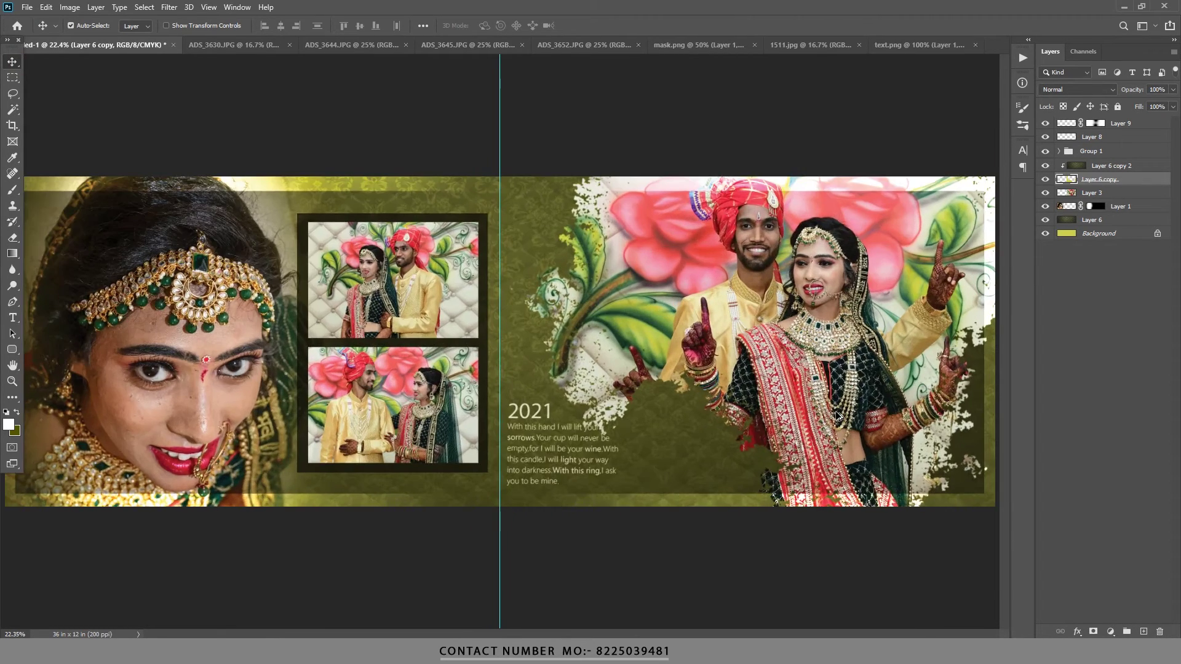
pyautogui.scroll(-5, 758, 358)
pyautogui.rightClick(819, 318)
pyautogui.click(840, 356)
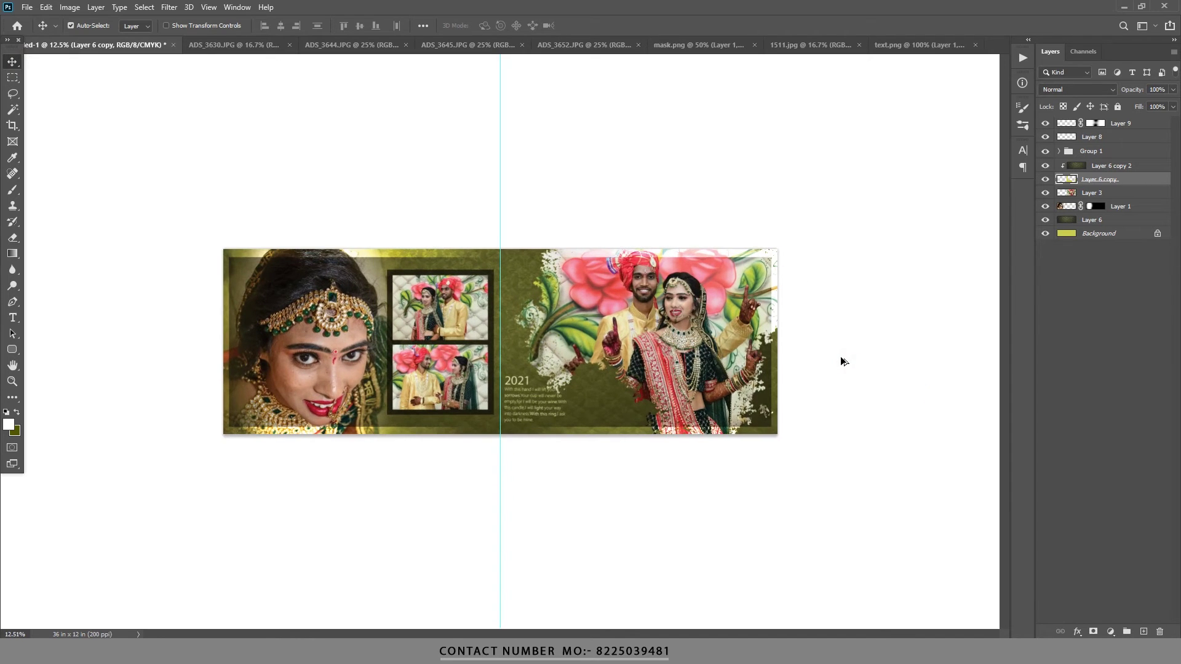
pyautogui.scroll(3, 840, 356)
# Rotate the couple photo slightly.
pyautogui.click(842, 362)
pyautogui.hotkey('ctrl', 't')
pyautogui.moveTo(953, 508); pyautogui.dragTo(987, 527)
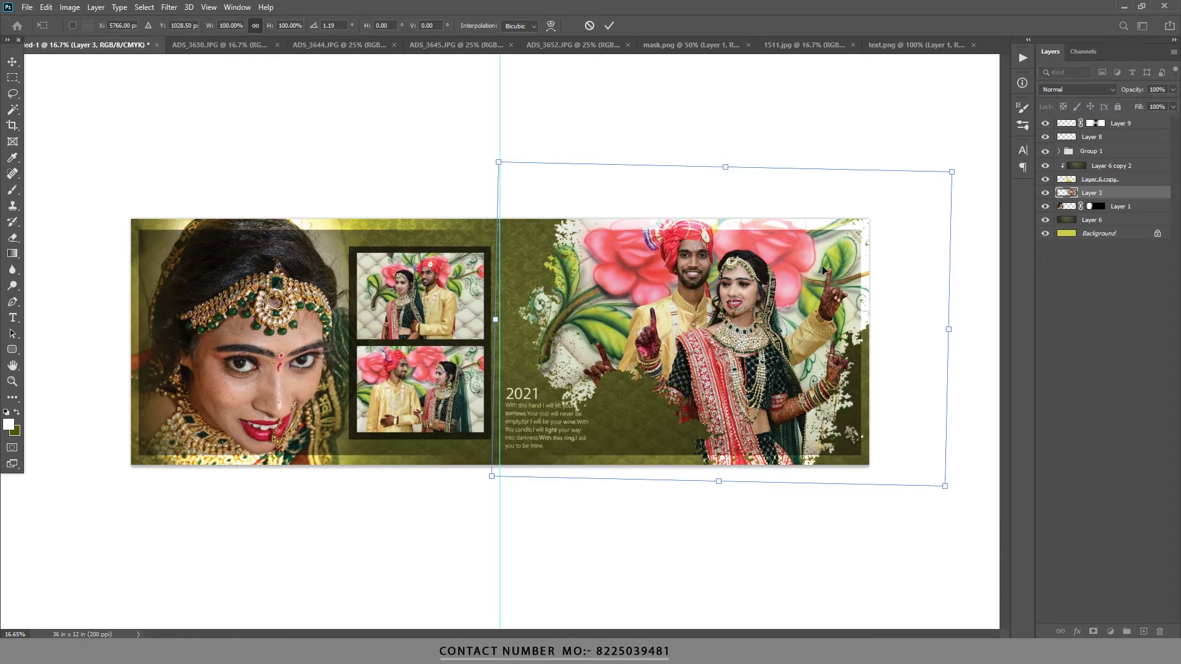
pyautogui.click(609, 25)
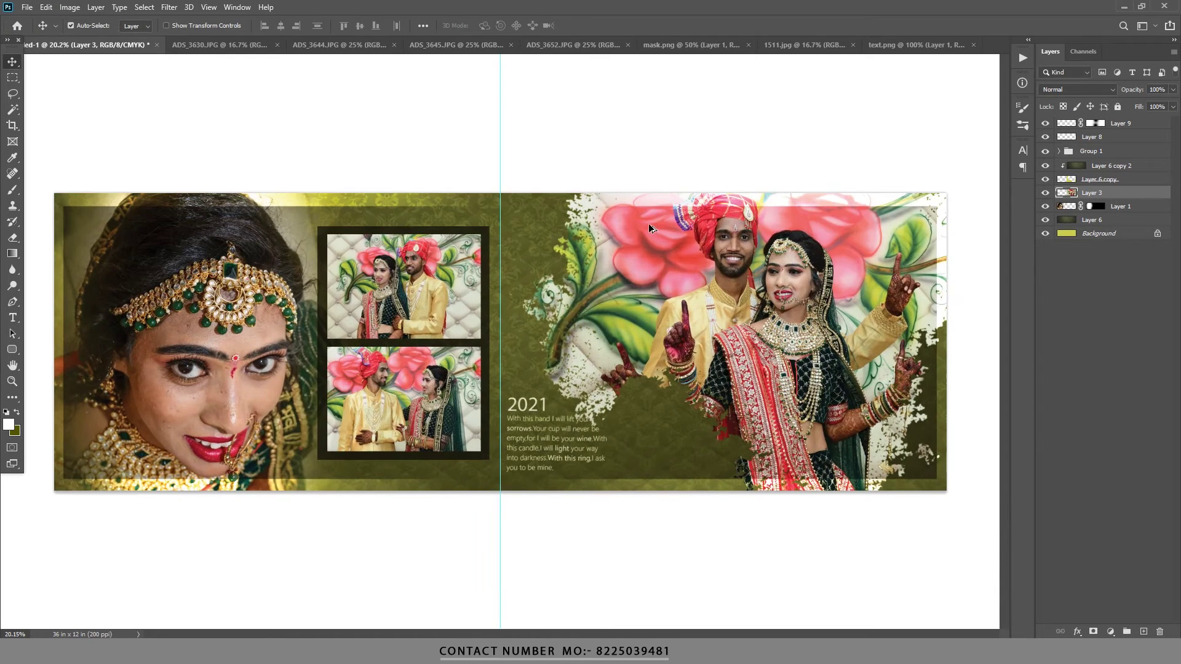
pyautogui.scroll(-1, 684, 293)
pyautogui.scroll(1, 685, 293)
pyautogui.scroll(1, 708, 297)
pyautogui.scroll(-1, 738, 301)
pyautogui.scroll(2, 770, 308)
pyautogui.scroll(-1, 769, 307)
pyautogui.scroll(-1, 767, 306)
pyautogui.scroll(1, 630, 421)
pyautogui.scroll(1, 584, 455)
# Move the 2021 text block right, then return the pasteboard to dark grey.
pyautogui.moveTo(585, 455); pyautogui.dragTo(735, 438)
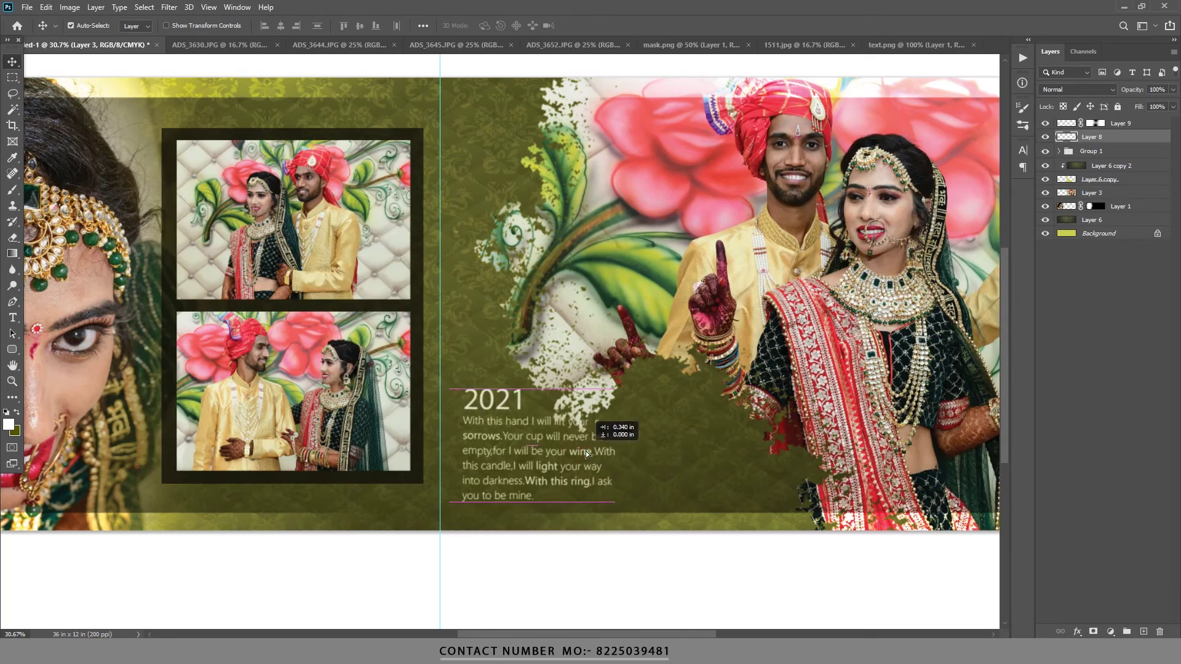
pyautogui.scroll(-1, 734, 437)
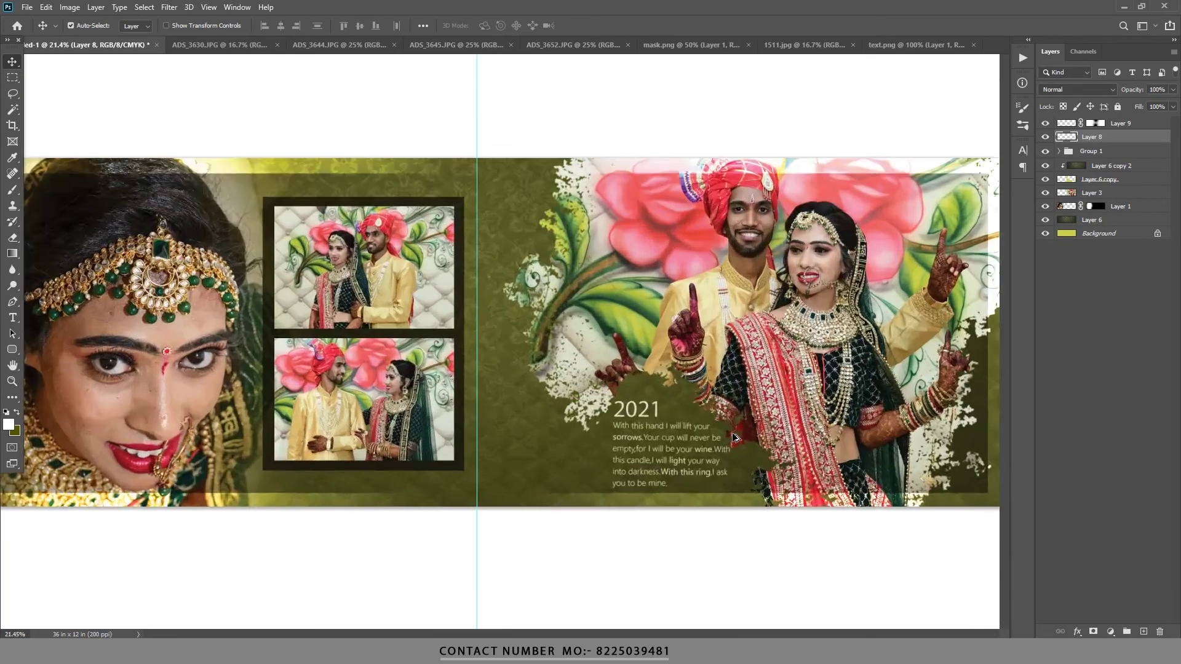
pyautogui.scroll(-1, 735, 437)
pyautogui.scroll(1, 733, 437)
pyautogui.scroll(-1, 733, 436)
pyautogui.scroll(-1, 731, 433)
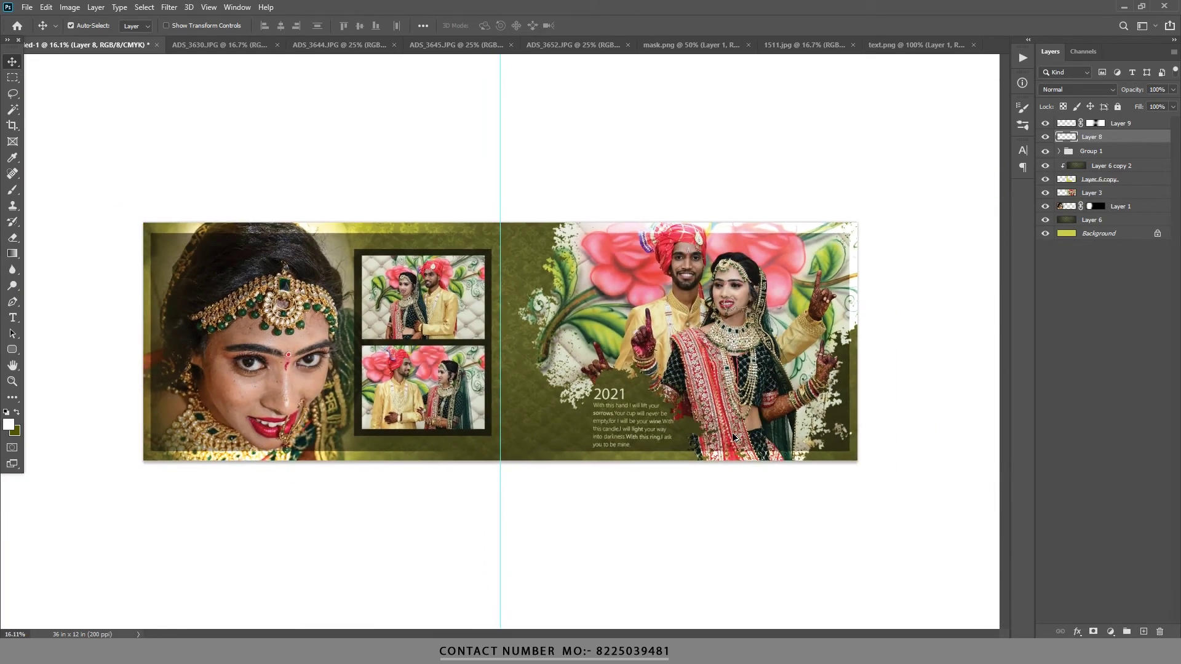
pyautogui.scroll(-1, 760, 369)
pyautogui.scroll(1, 861, 313)
pyautogui.rightClick(959, 258)
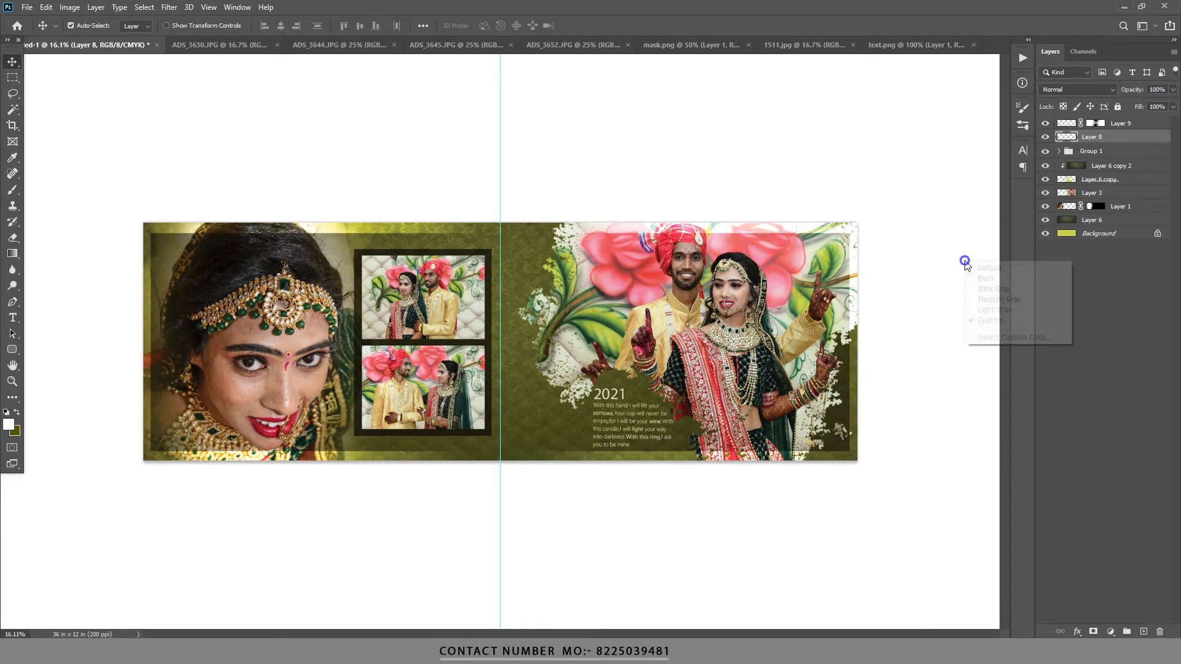
pyautogui.click(984, 268)
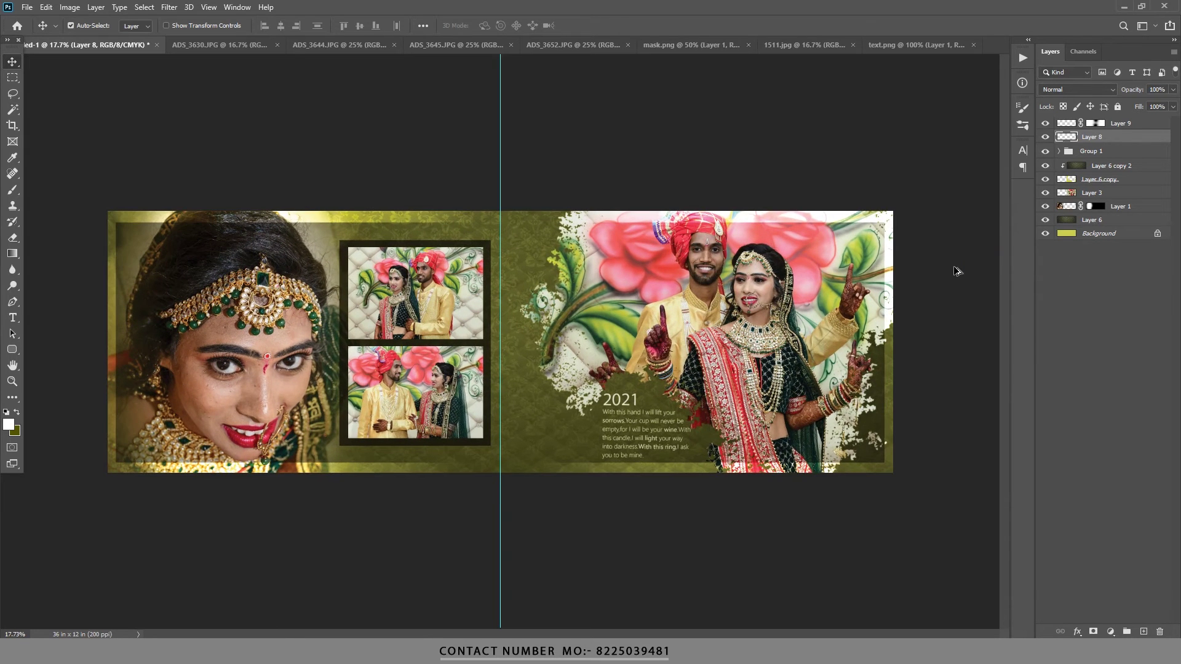
# Shrink the couple photo to about 91%, align it to the guides, and tilt it.
pyautogui.click(1103, 197)
pyautogui.hotkey('ctrl', 't')
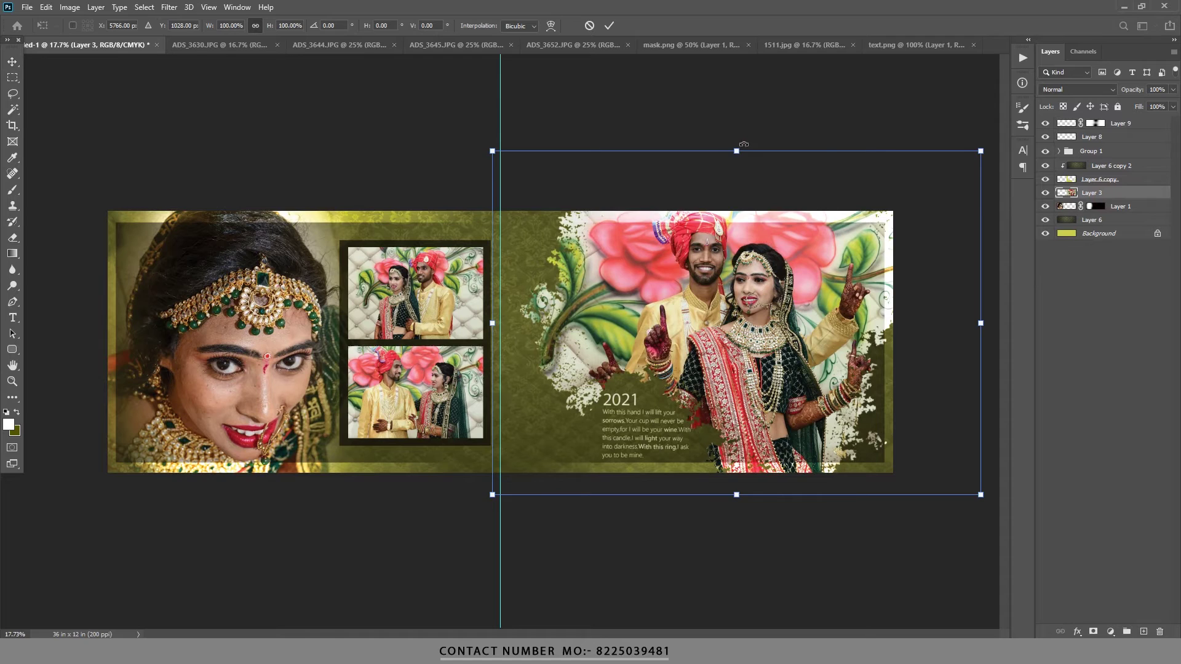
pyautogui.moveTo(744, 145); pyautogui.dragTo(744, 167)
pyautogui.moveTo(774, 232); pyautogui.dragTo(774, 220)
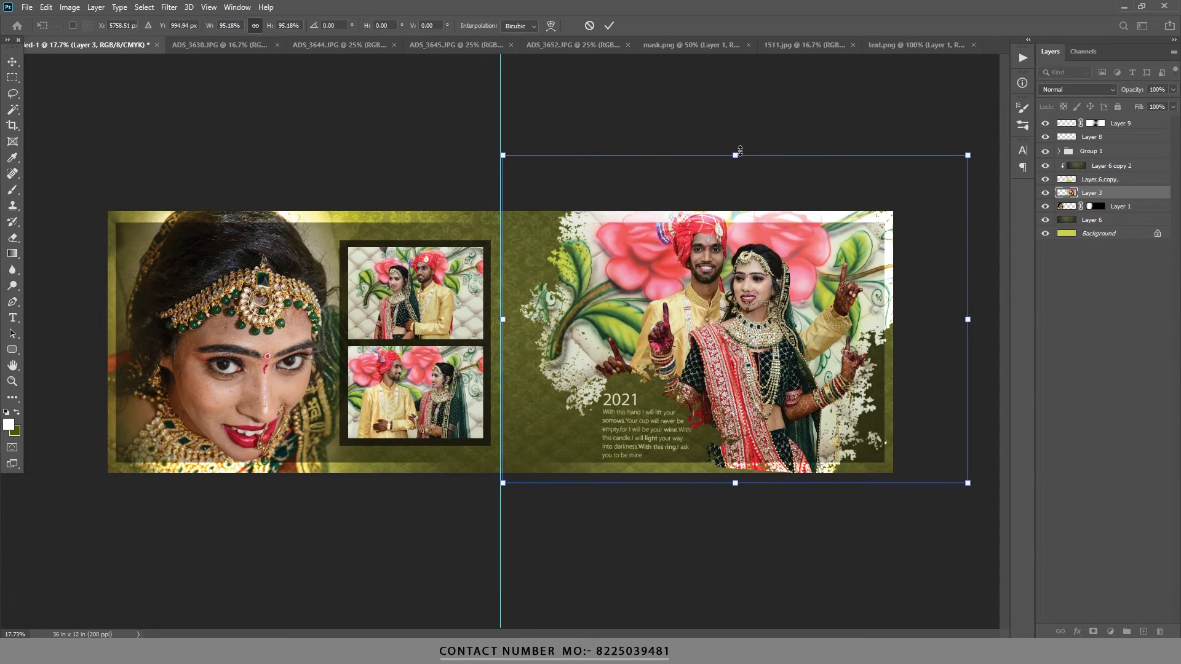
pyautogui.moveTo(736, 151); pyautogui.dragTo(738, 172)
pyautogui.moveTo(738, 228); pyautogui.dragTo(739, 218)
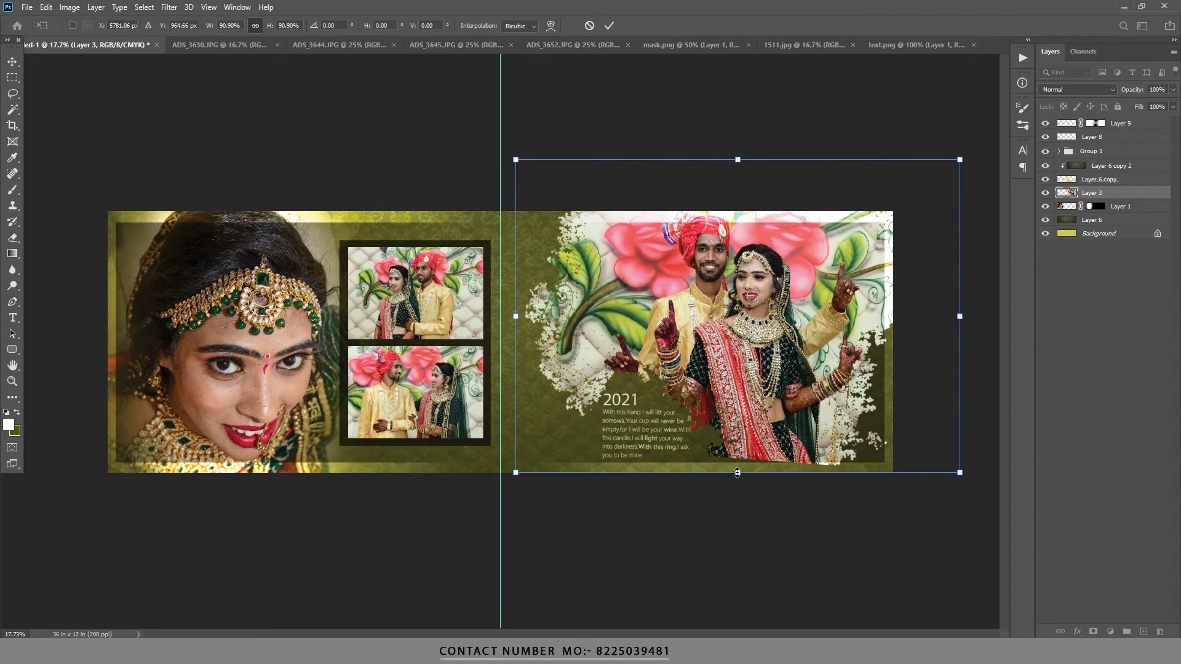
pyautogui.moveTo(873, 511); pyautogui.dragTo(875, 515)
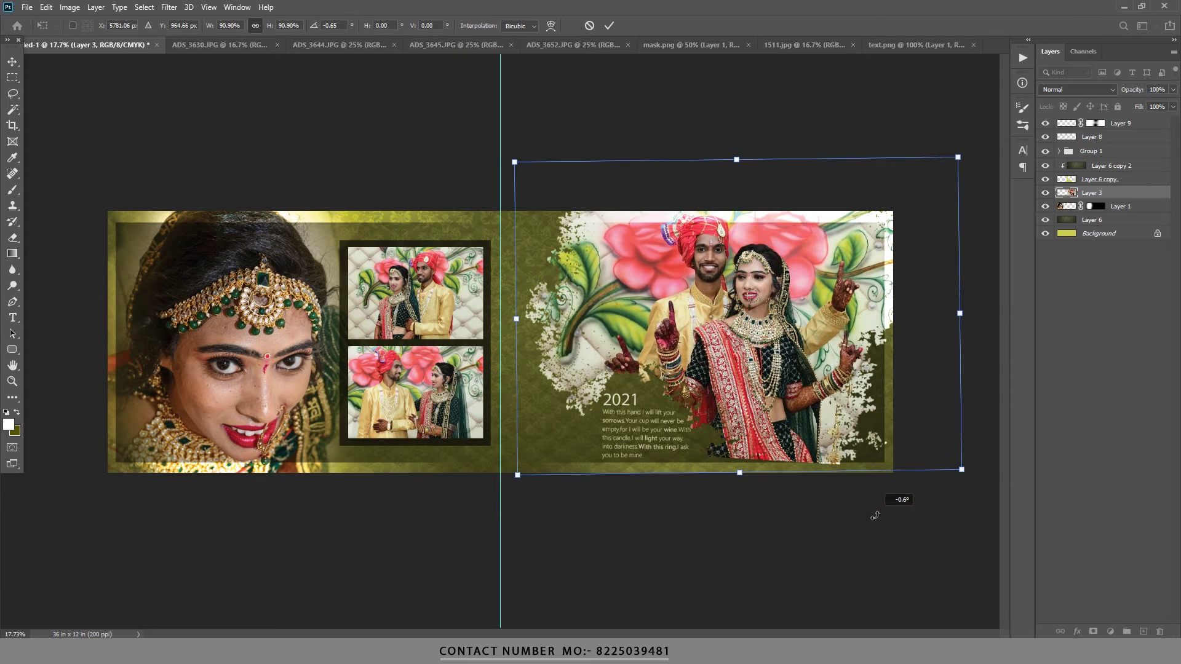
pyautogui.click(609, 25)
# Fine-tune the couple photo's rotation.
pyautogui.hotkey('ctrl', 't')
pyautogui.moveTo(941, 485); pyautogui.dragTo(947, 512)
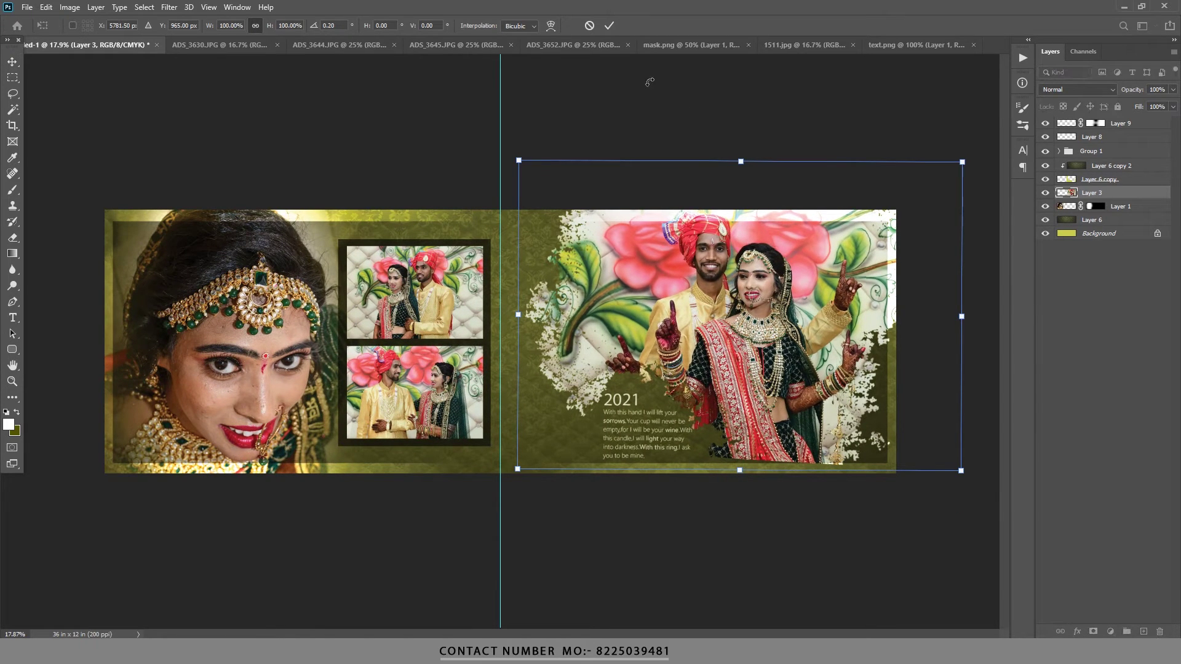
pyautogui.click(615, 26)
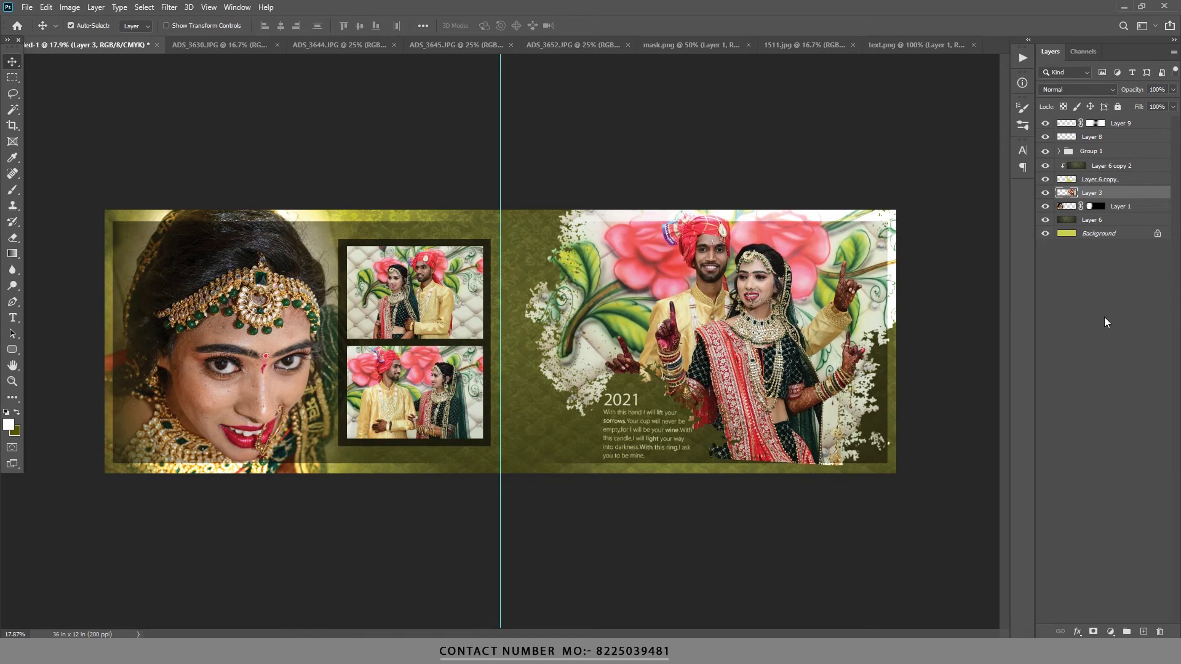
pyautogui.scroll(1, 803, 326)
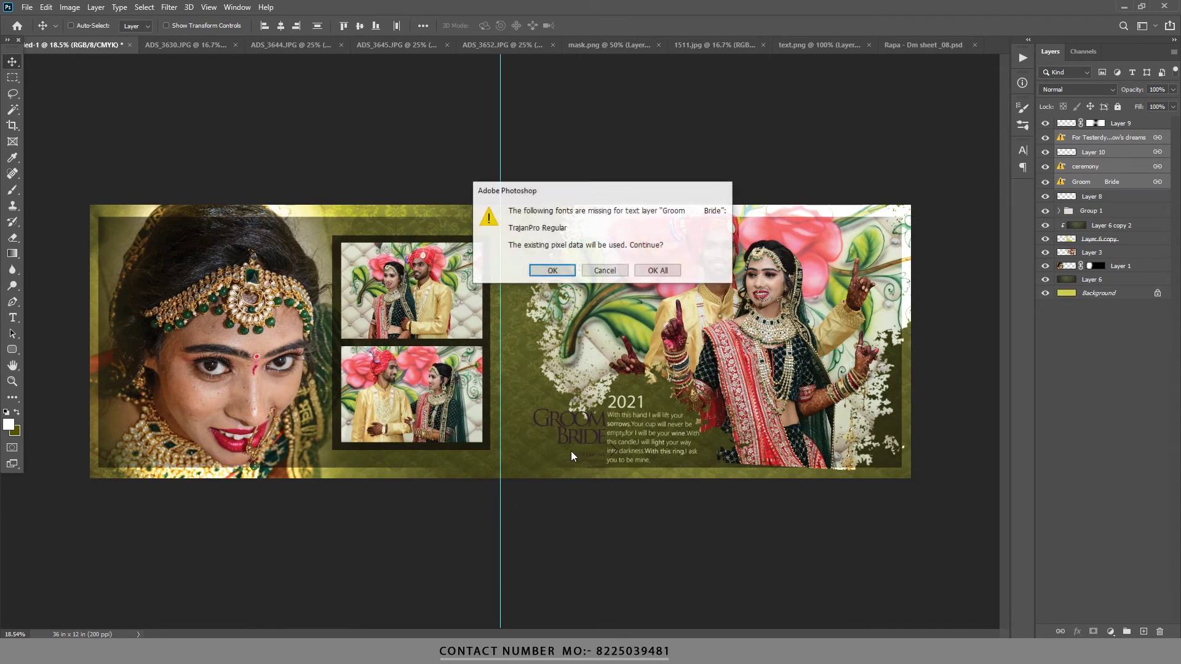
# Shrink the GROOM BRIDE title to about 80% and move it left against the guide.
pyautogui.click(657, 271)
pyautogui.hotkey('ctrl', 't')
pyautogui.moveTo(572, 449); pyautogui.dragTo(541, 452)
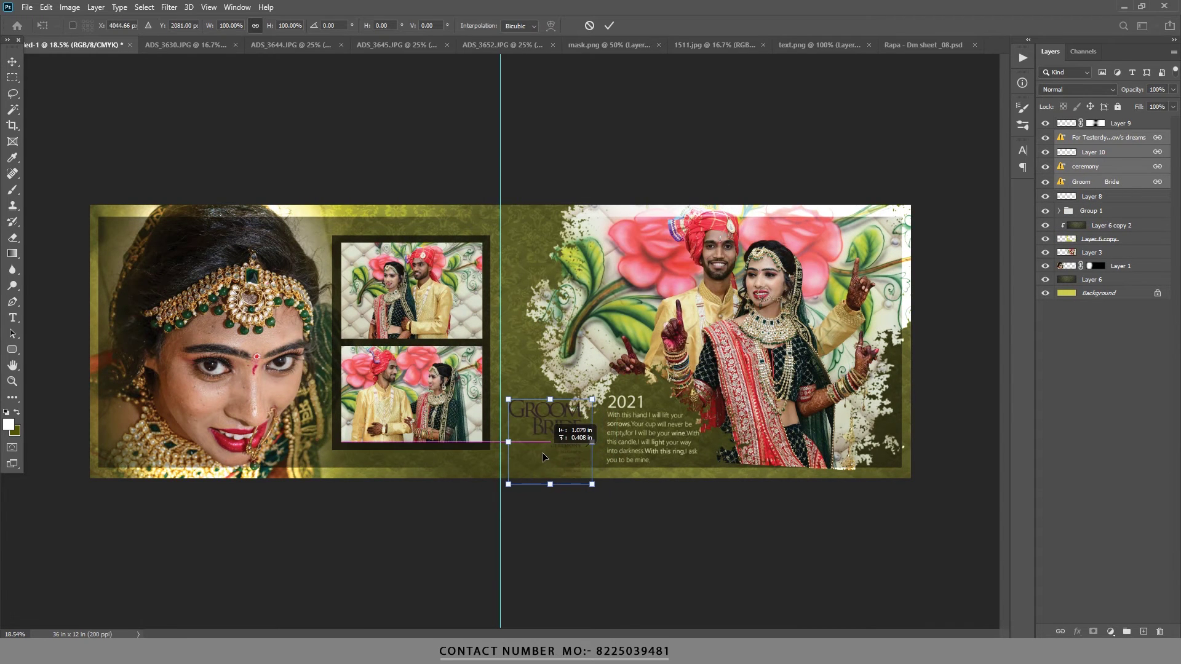
pyautogui.moveTo(586, 483); pyautogui.dragTo(578, 458)
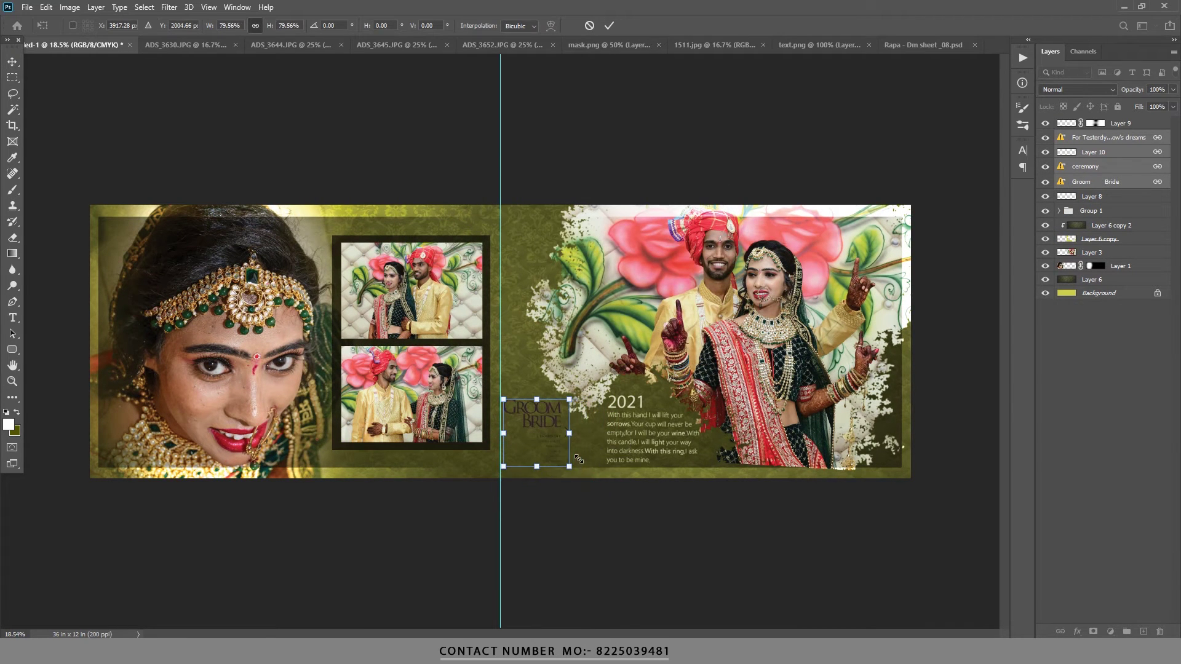
pyautogui.click(614, 27)
# Unlink the linked text layers.
pyautogui.scroll(3, 632, 410)
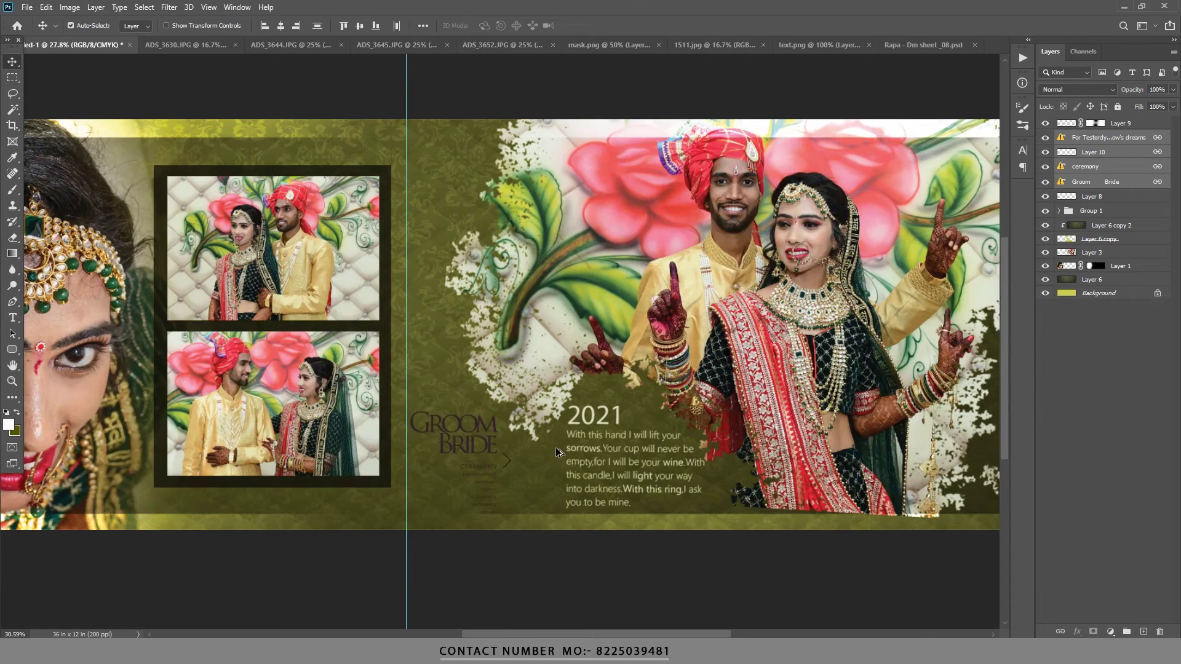
pyautogui.scroll(2, 631, 409)
pyautogui.scroll(-1, 631, 410)
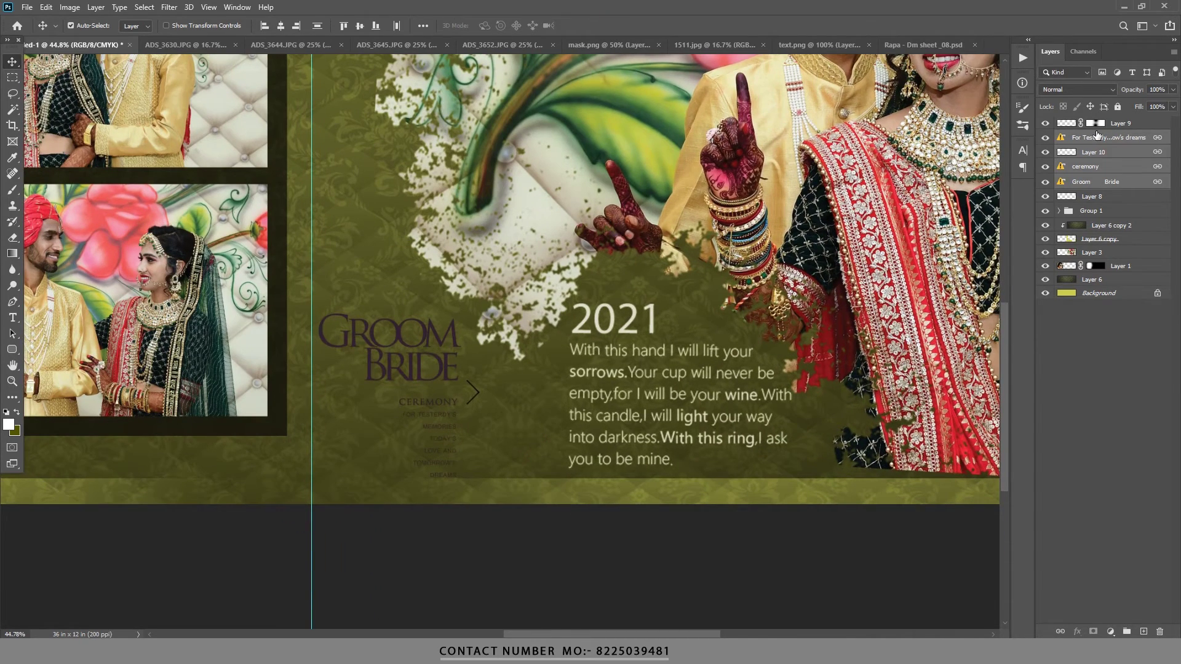
pyautogui.rightClick(1144, 158)
pyautogui.click(1021, 372)
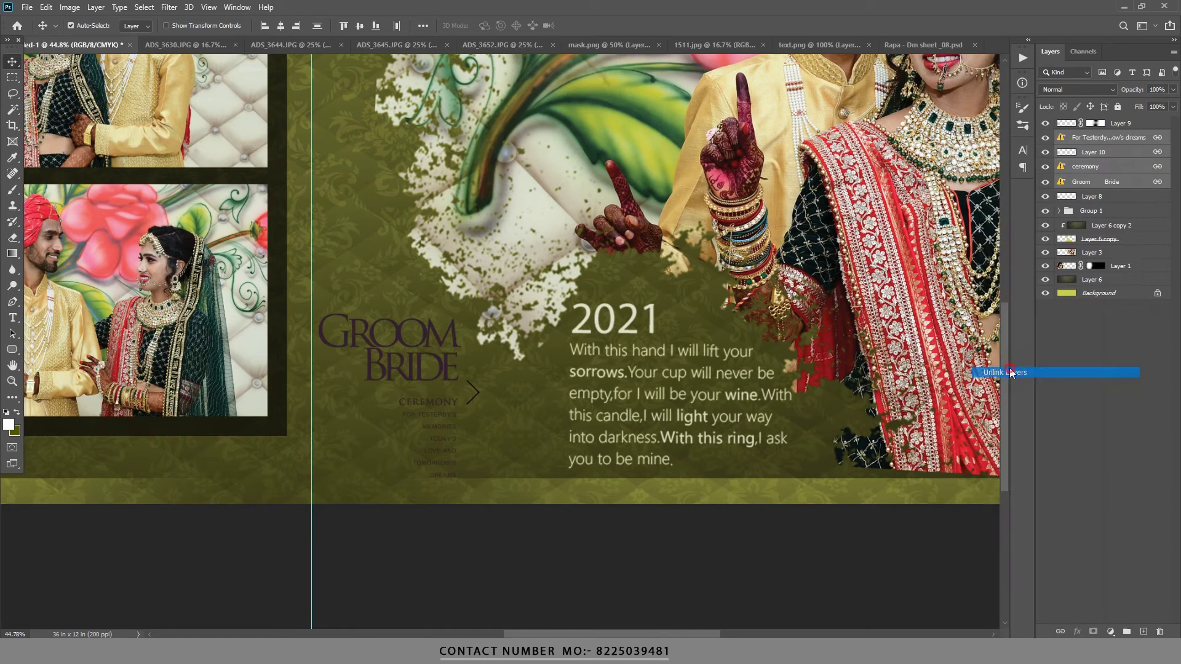
# Delete the small tagline text layer under CEREMONY and Layer 10.
pyautogui.click(1107, 137)
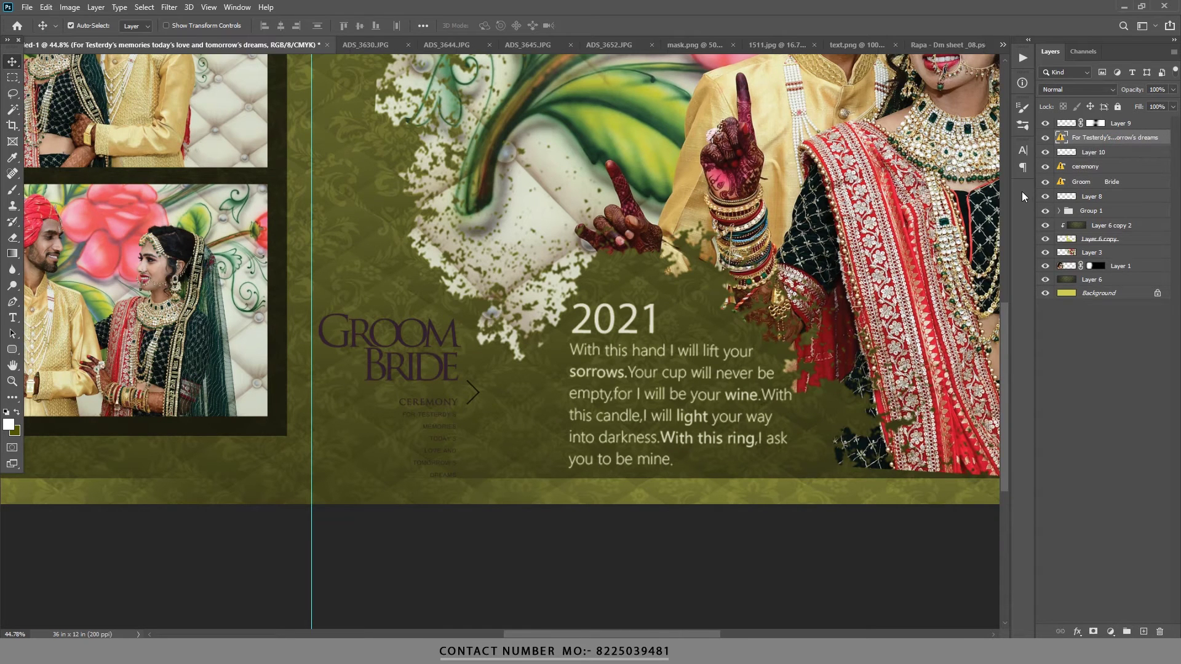
pyautogui.click(1096, 167)
pyautogui.keyDown('ctrl'); pyautogui.click(1095, 182); pyautogui.keyUp('ctrl')
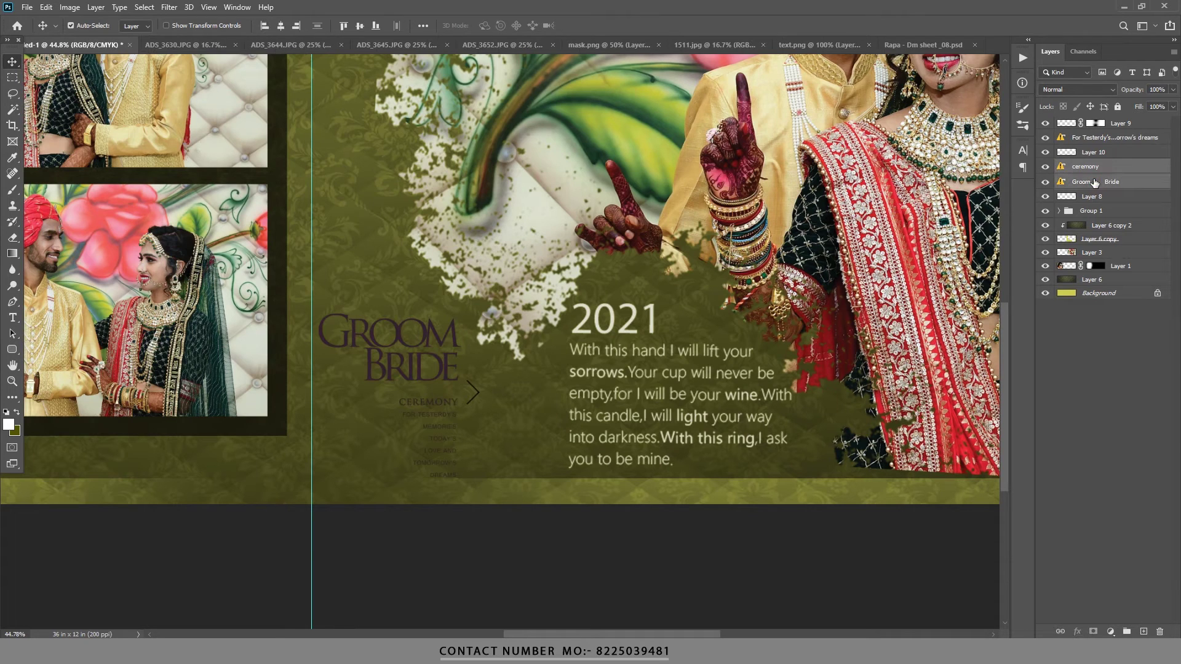
pyautogui.click(1095, 155)
pyautogui.click(1114, 128)
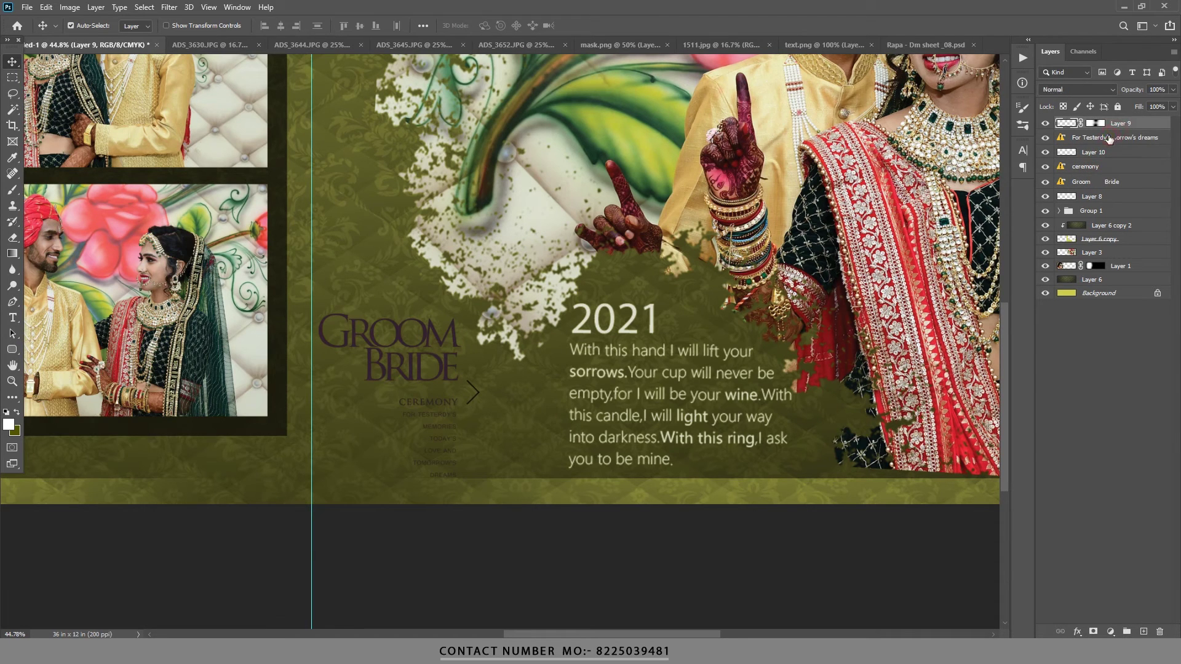
pyautogui.click(1109, 138)
pyautogui.press('Delete')
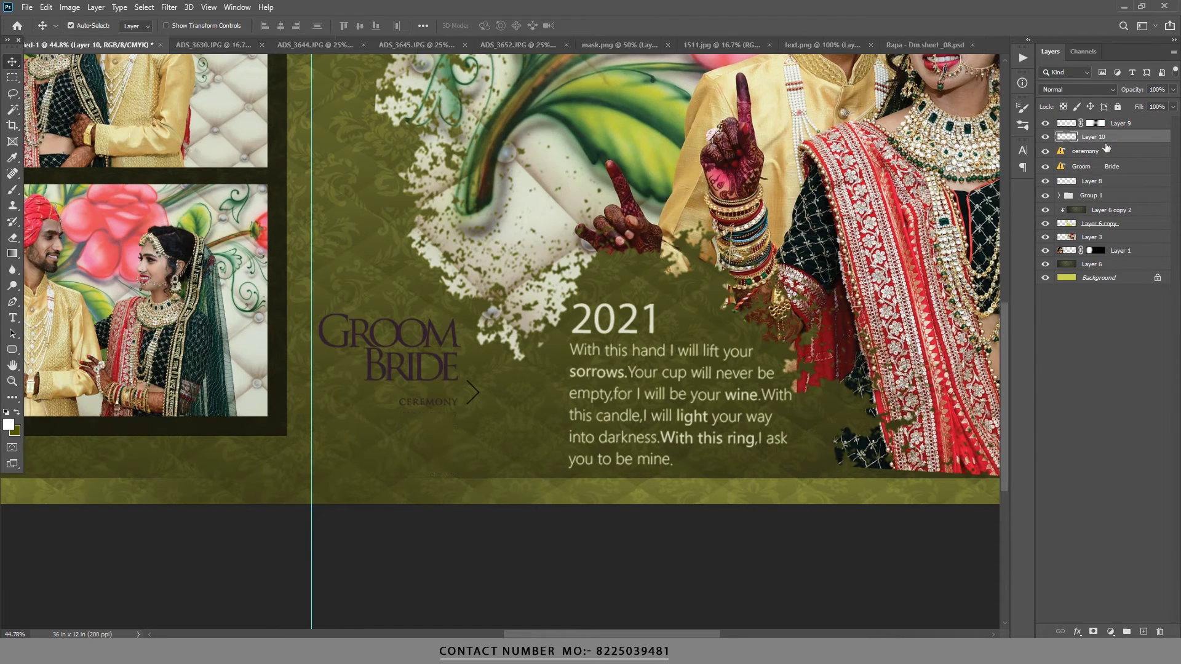
pyautogui.press('Delete')
pyautogui.press('Delete')
# Enlarge the Groom Bride title and place it beside the 2021 text.
pyautogui.hotkey('ctrl', 't')
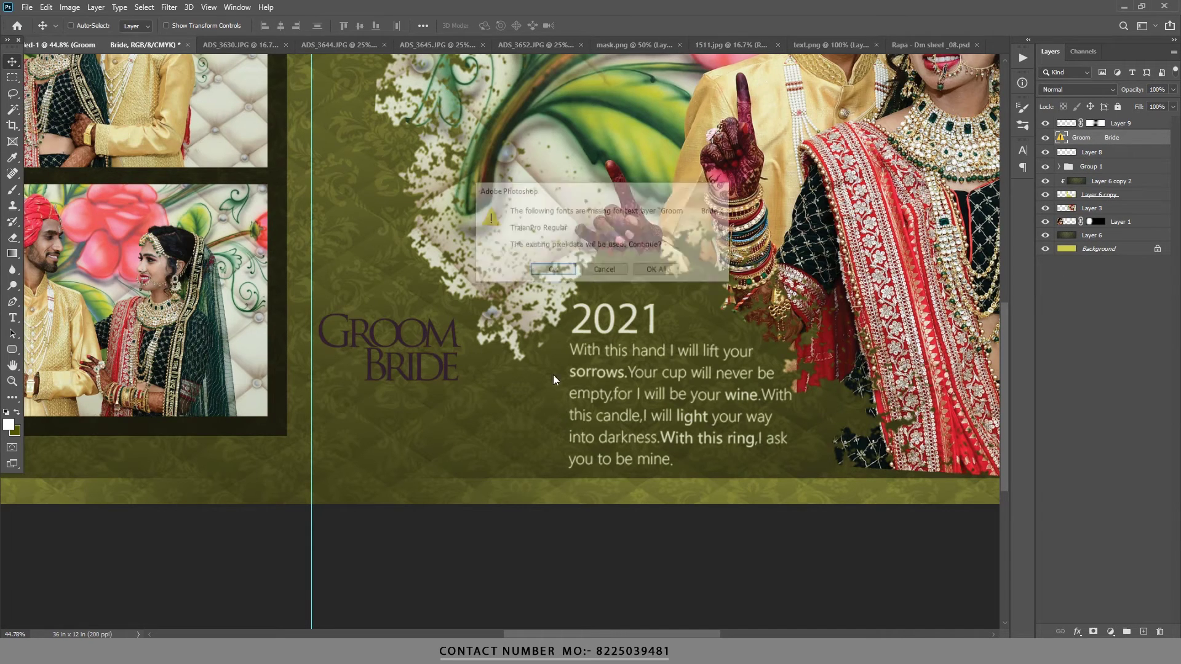
pyautogui.click(655, 275)
pyautogui.moveTo(439, 357)
pyautogui.mouseDown()
pyautogui.moveTo(452, 393)
pyautogui.moveTo(499, 429)
pyautogui.mouseUp()
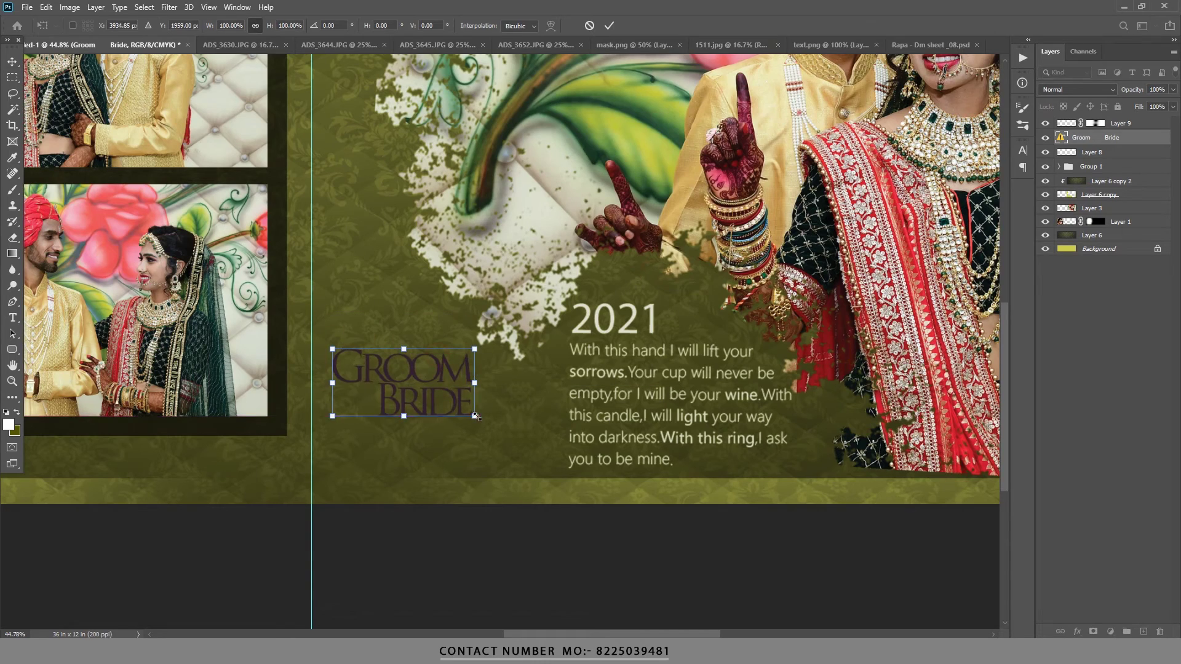
pyautogui.press('Return')
pyautogui.hotkey('ctrl', '0')
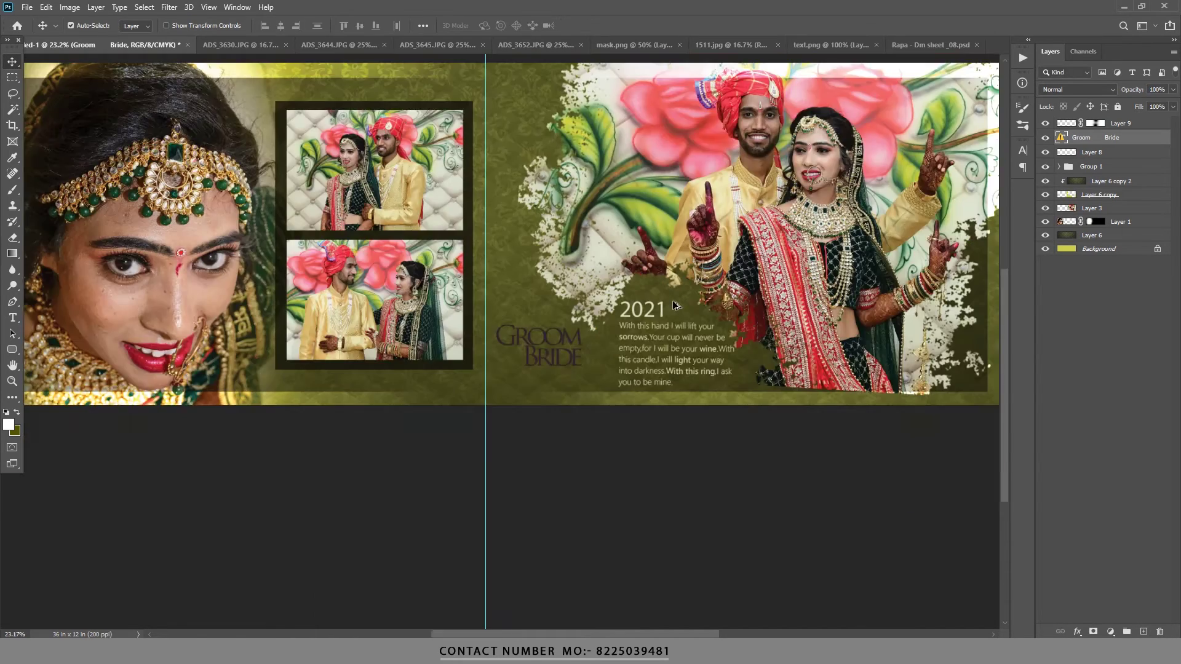
# Add a Color Overlay to the title, first sampling a pale green-grey from the canvas.
pyautogui.click(1077, 632)
pyautogui.click(1101, 583)
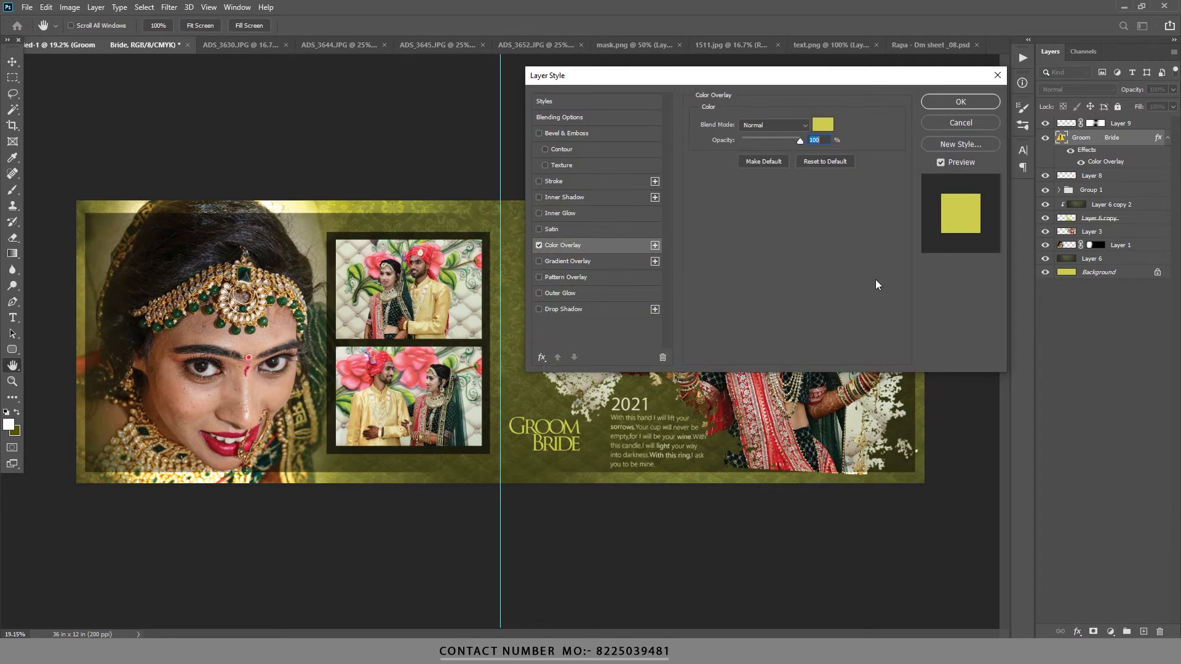
pyautogui.moveTo(779, 85); pyautogui.dragTo(195, 119)
pyautogui.click(238, 158)
pyautogui.click(658, 242)
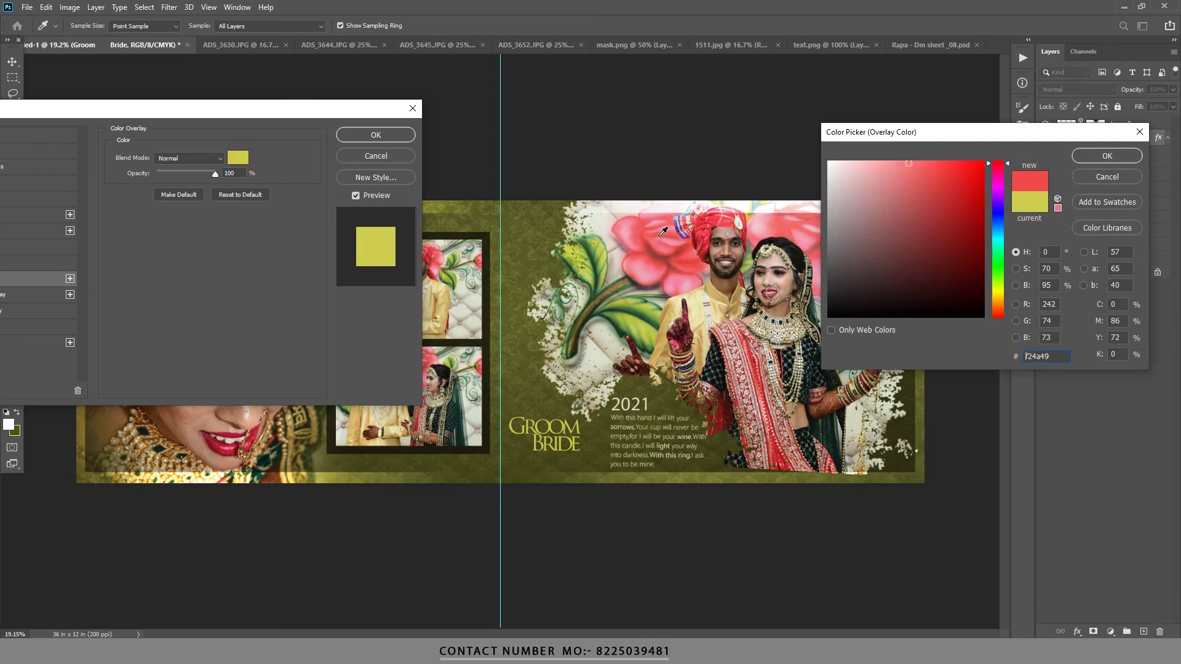
pyautogui.click(603, 336)
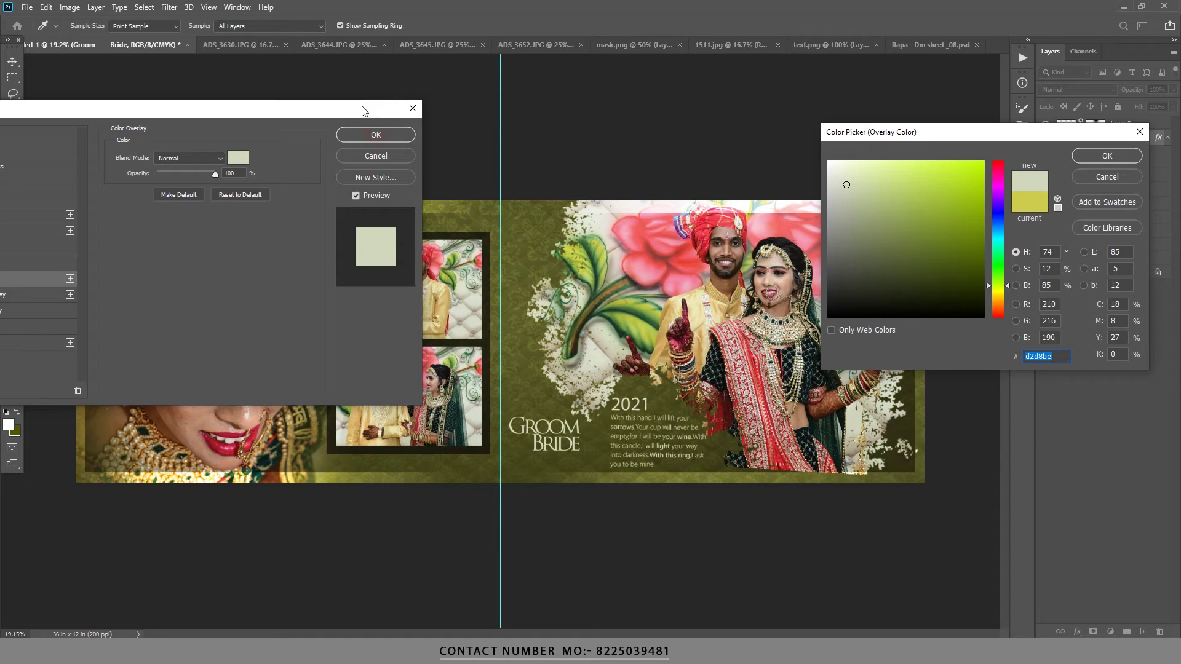
pyautogui.click(1107, 156)
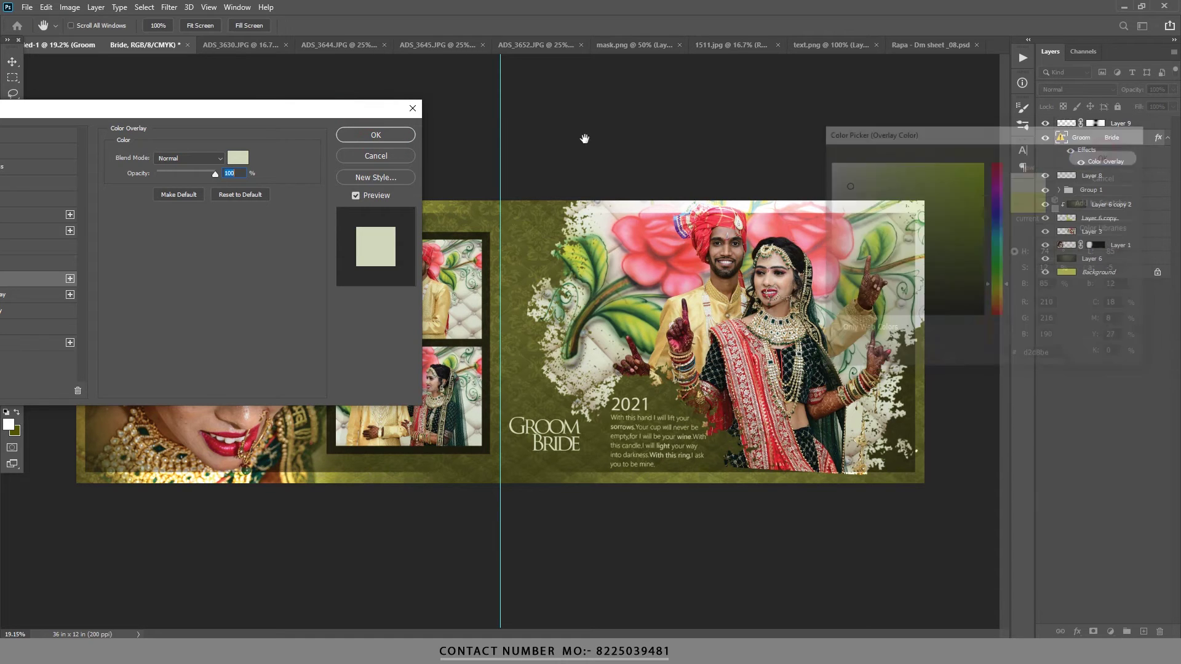
# Change the overlay colour to the background olive 9f9c37 and apply the effect.
pyautogui.moveTo(369, 109)
pyautogui.mouseDown()
pyautogui.moveTo(1158, 227)
pyautogui.moveTo(1076, 442)
pyautogui.moveTo(1137, 223)
pyautogui.mouseUp()
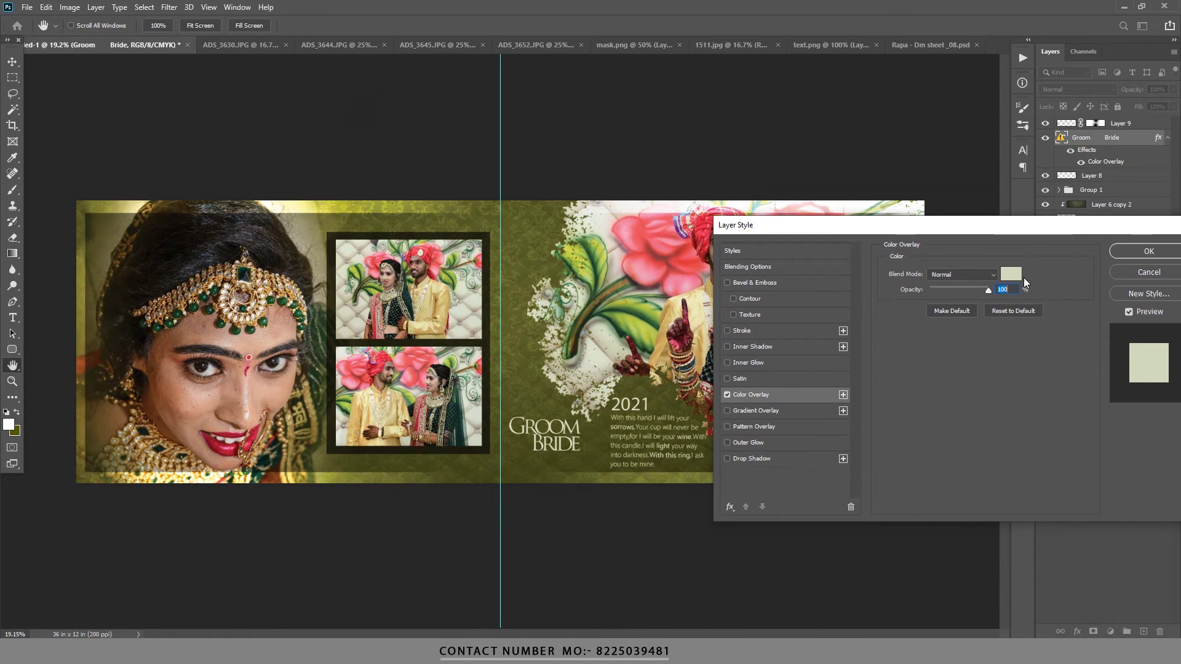
pyautogui.click(1010, 274)
pyautogui.moveTo(231, 376)
pyautogui.mouseDown()
pyautogui.moveTo(243, 397)
pyautogui.moveTo(230, 446)
pyautogui.mouseUp()
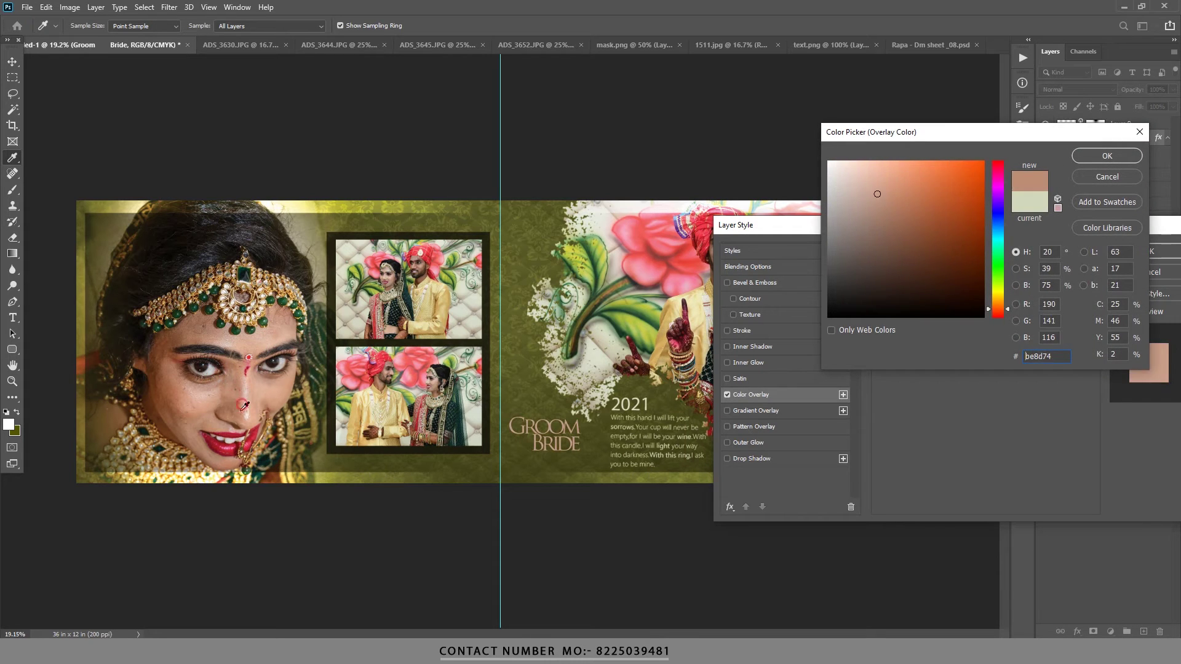
pyautogui.moveTo(425, 373); pyautogui.dragTo(597, 310)
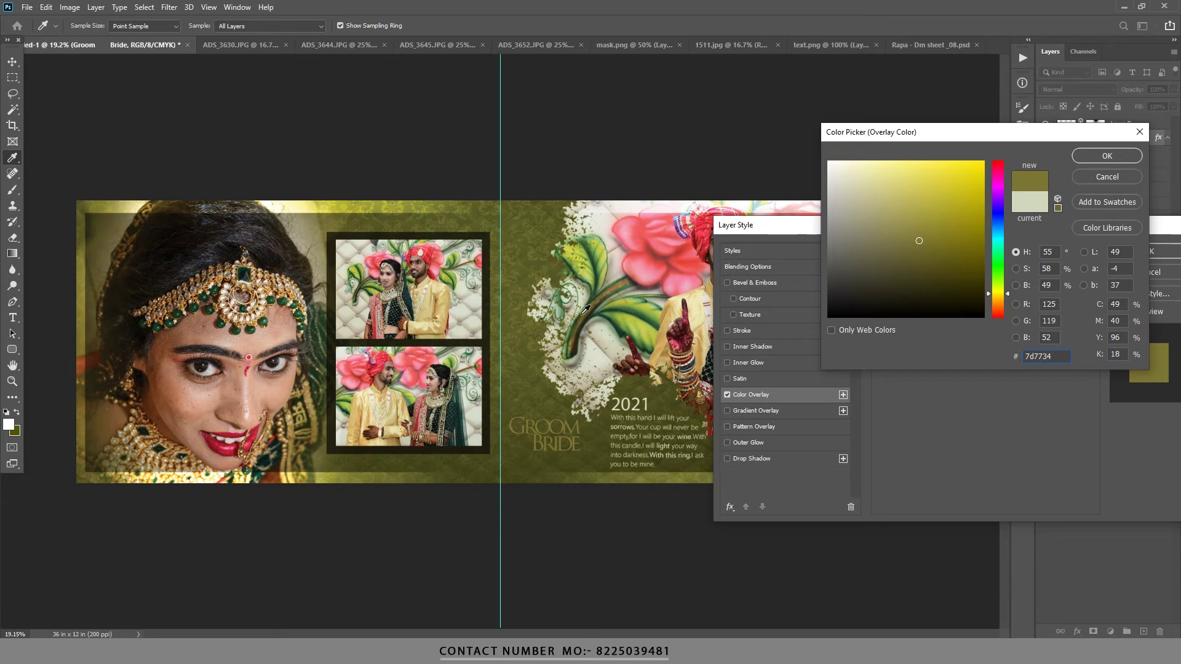
pyautogui.click(590, 309)
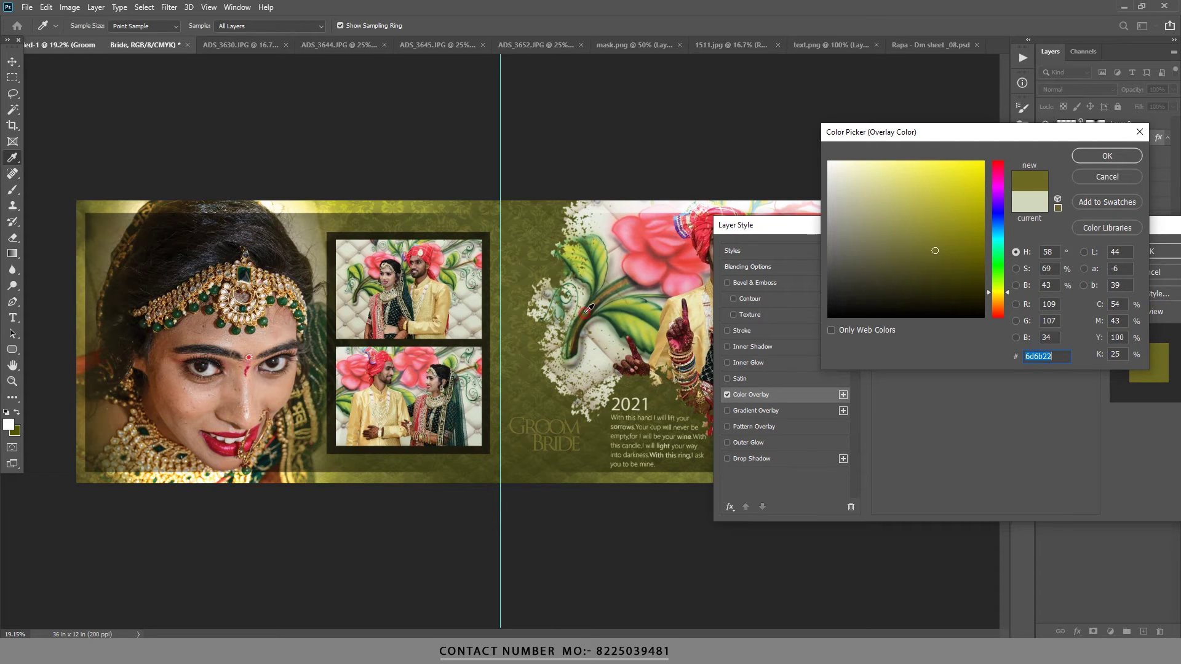
pyautogui.click(590, 309)
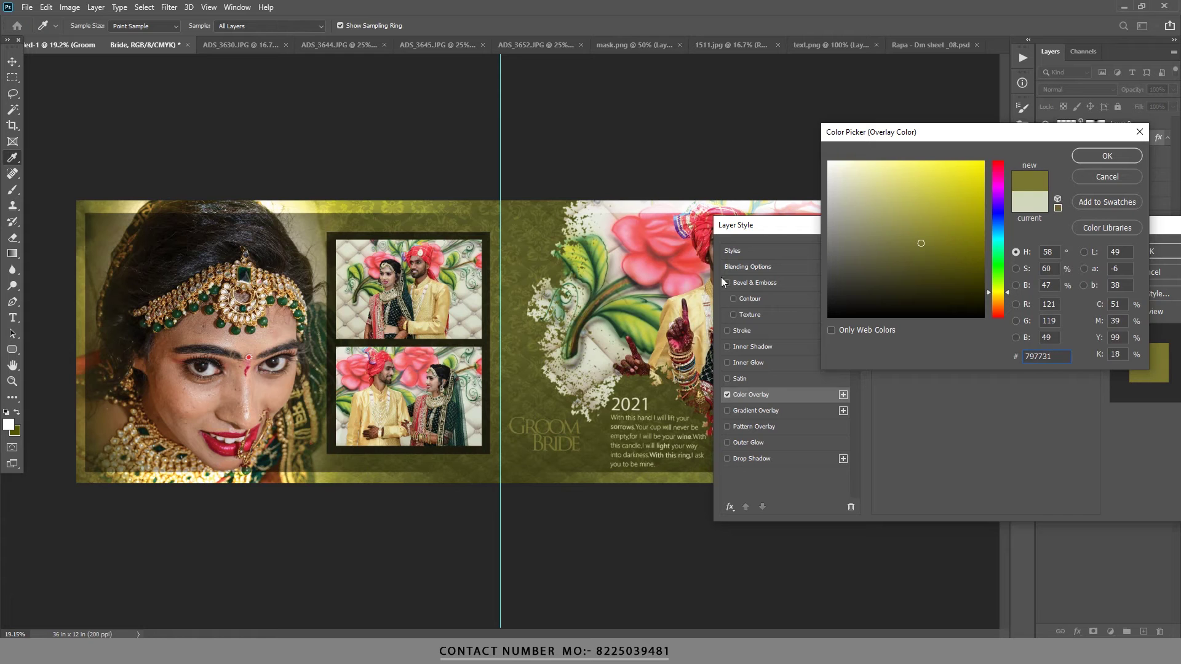
pyautogui.moveTo(925, 229); pyautogui.dragTo(930, 219)
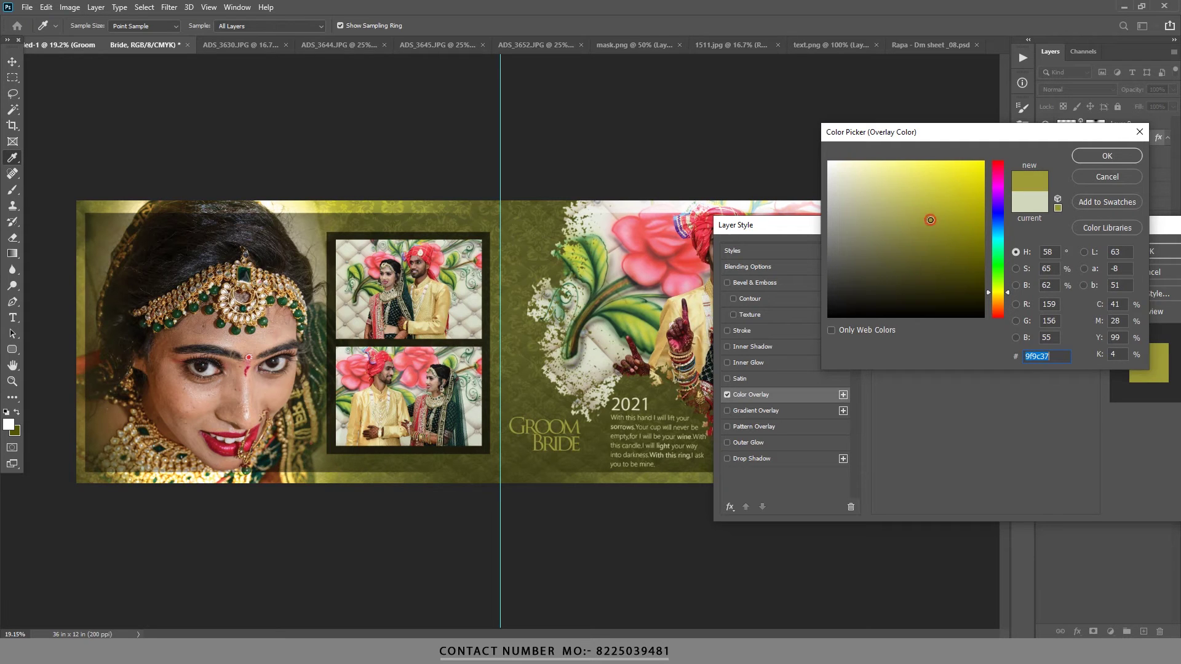
pyautogui.click(1107, 155)
pyautogui.click(1130, 252)
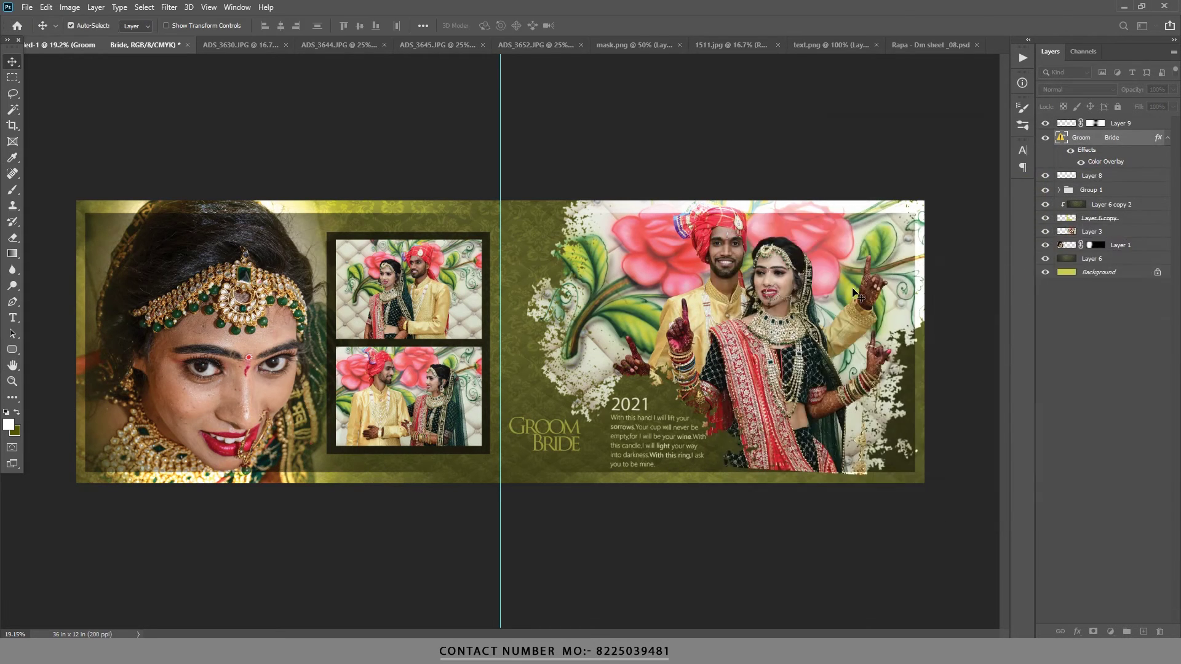
# Scale the Groom Bride title to about 106% and nudge it down beside the 2021 paragraph.
pyautogui.scroll(1, 813, 346)
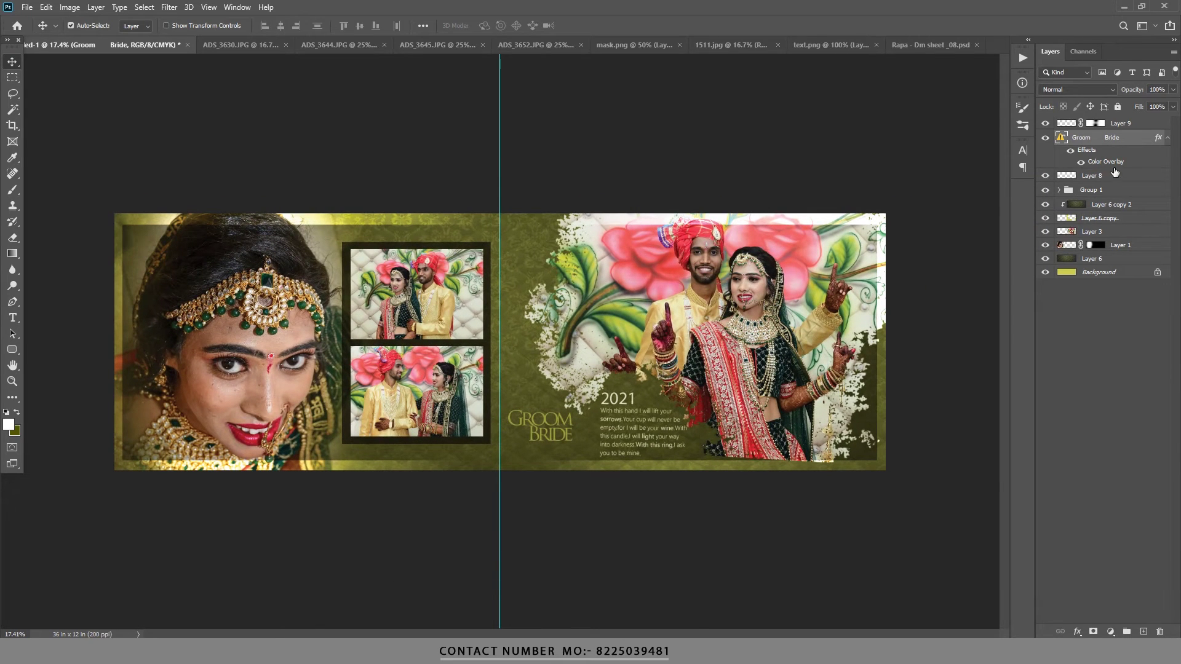
pyautogui.hotkey('ctrl', 't')
pyautogui.press('Return')
pyautogui.moveTo(573, 441); pyautogui.dragTo(544, 429)
pyautogui.click(610, 25)
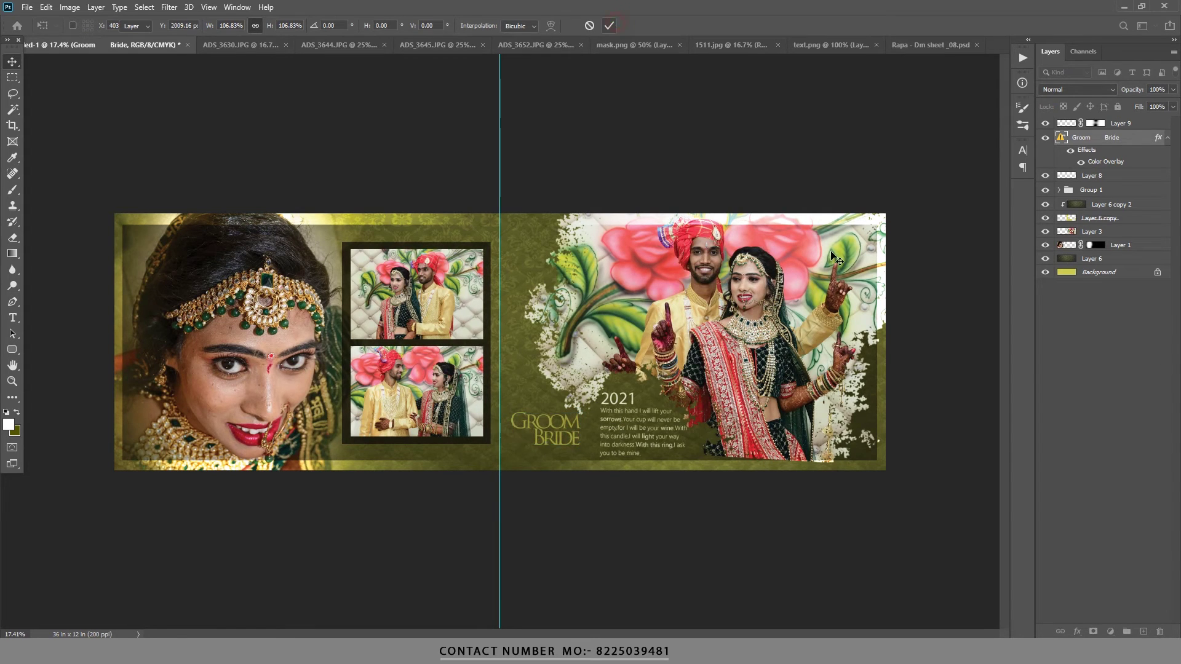
pyautogui.scroll(-1, 834, 256)
pyautogui.hotkey('shift', 'Down')
pyautogui.hotkey('shift', 'Down')
pyautogui.hotkey('shift', 'Down')
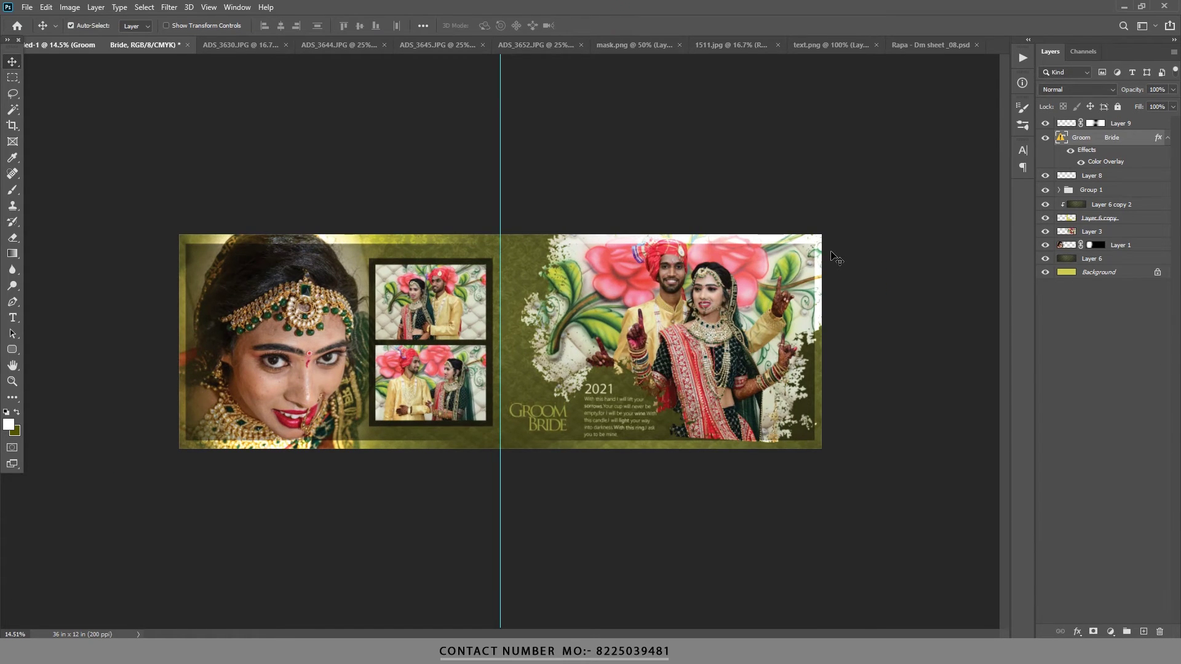
pyautogui.scroll(2, 619, 339)
pyautogui.scroll(3, 619, 339)
pyautogui.moveTo(531, 387)
pyautogui.mouseDown()
pyautogui.moveTo(513, 327)
pyautogui.moveTo(530, 324)
pyautogui.moveTo(539, 343)
pyautogui.mouseUp()
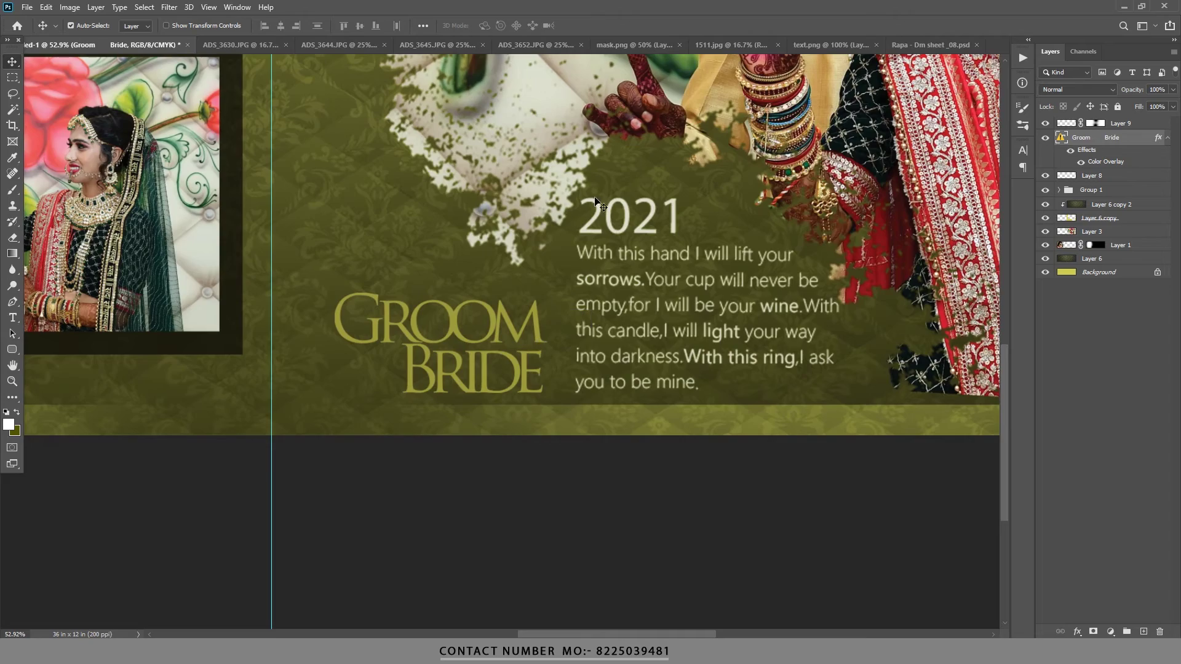
pyautogui.hotkey('ctrl', '0')
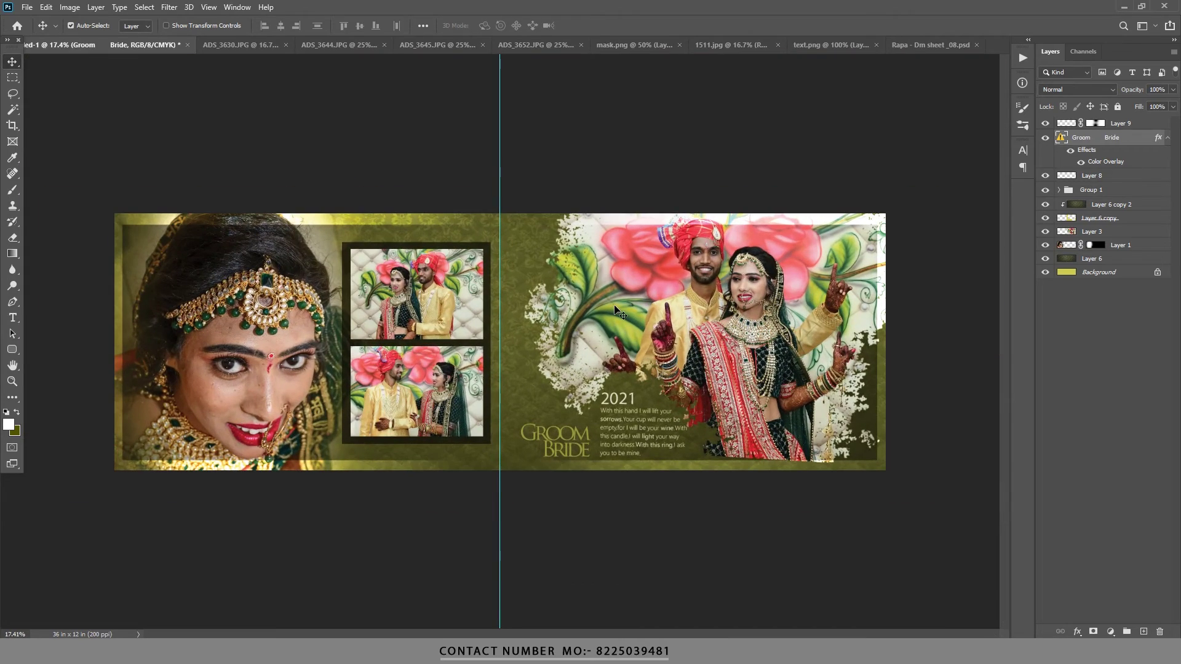
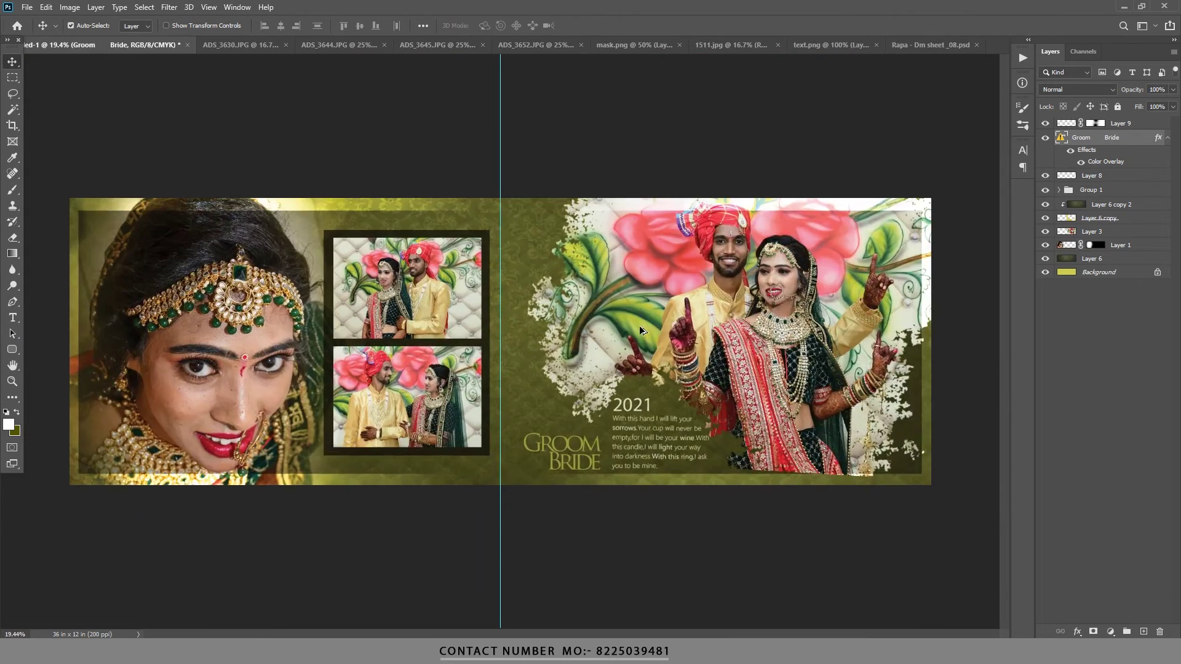
# Hide the guide running down the centre of the spread.
pyautogui.scroll(2, 640, 326)
pyautogui.scroll(1, 665, 430)
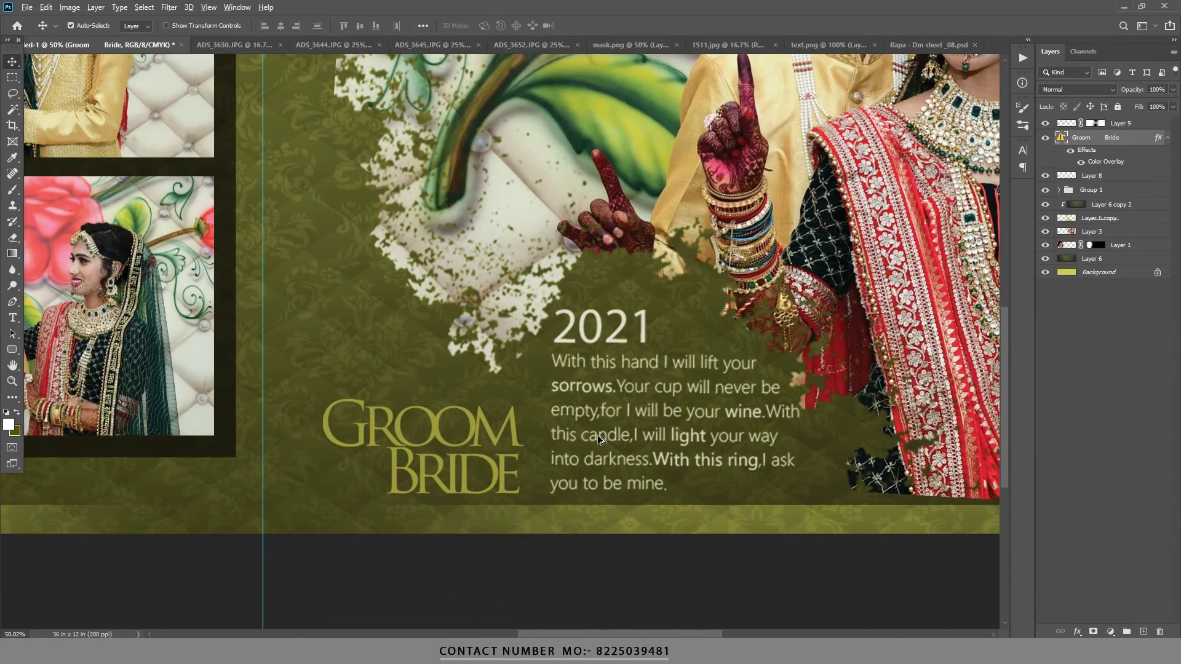
pyautogui.scroll(-2, 573, 268)
pyautogui.scroll(-1, 573, 268)
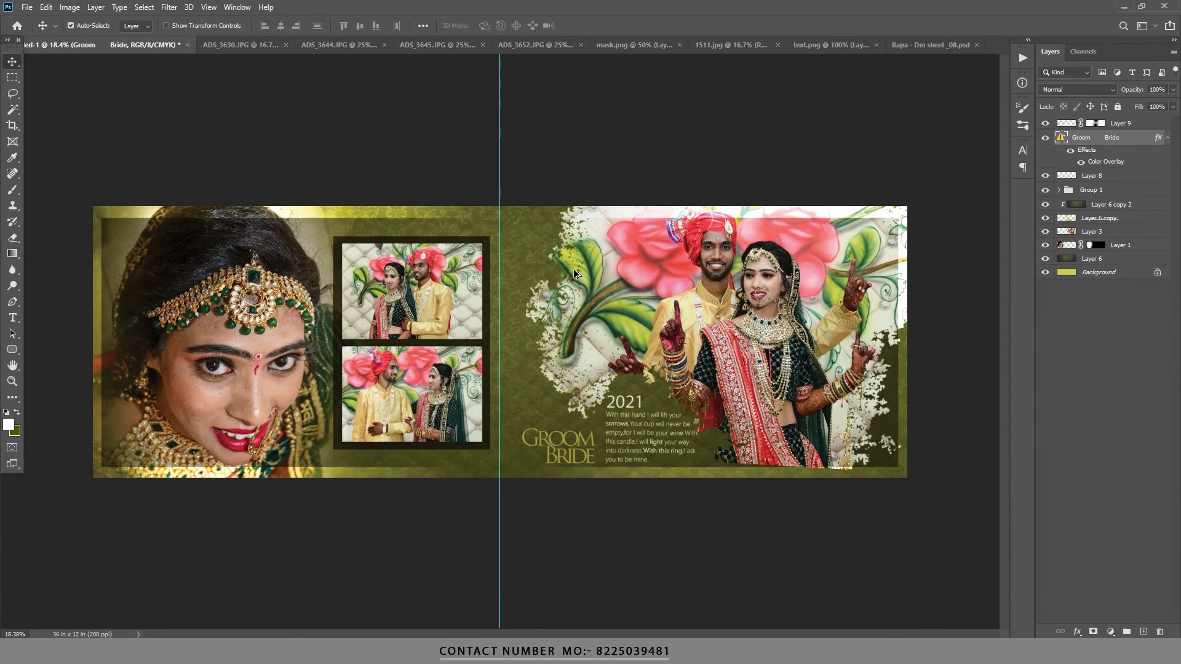
pyautogui.hotkey('ctrl', ';')
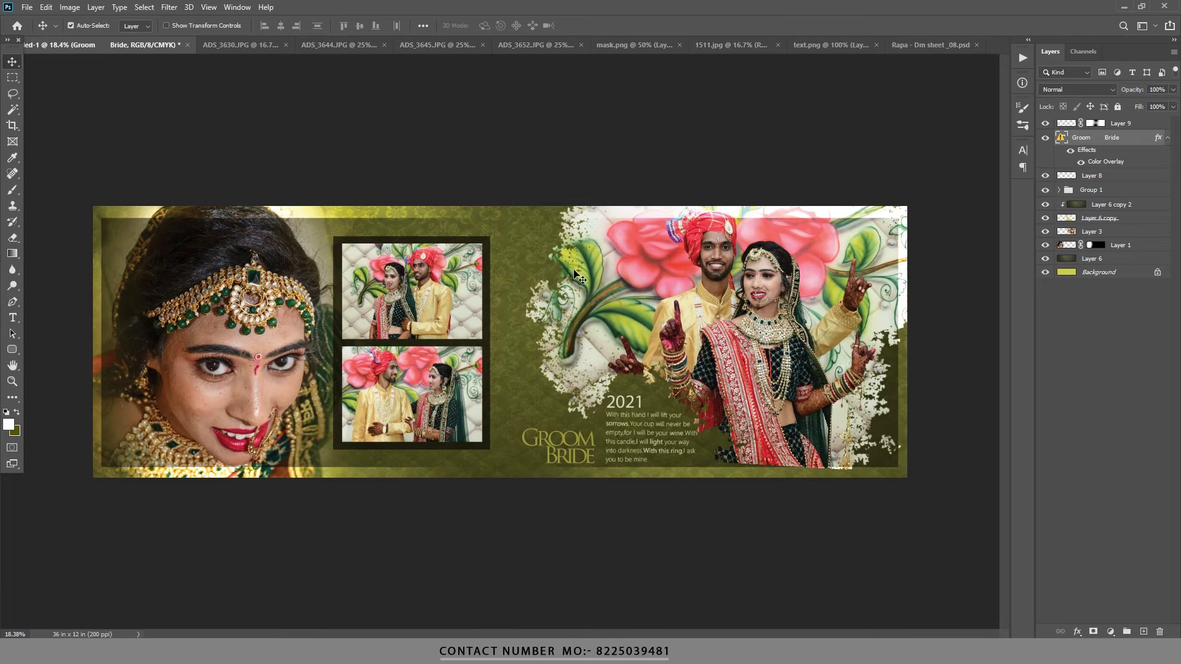
# Add a new empty Layer 10 above Layer 9 at the top of the stack.
pyautogui.scroll(-1, 573, 274)
pyautogui.scroll(1, 597, 283)
pyautogui.scroll(1, 621, 294)
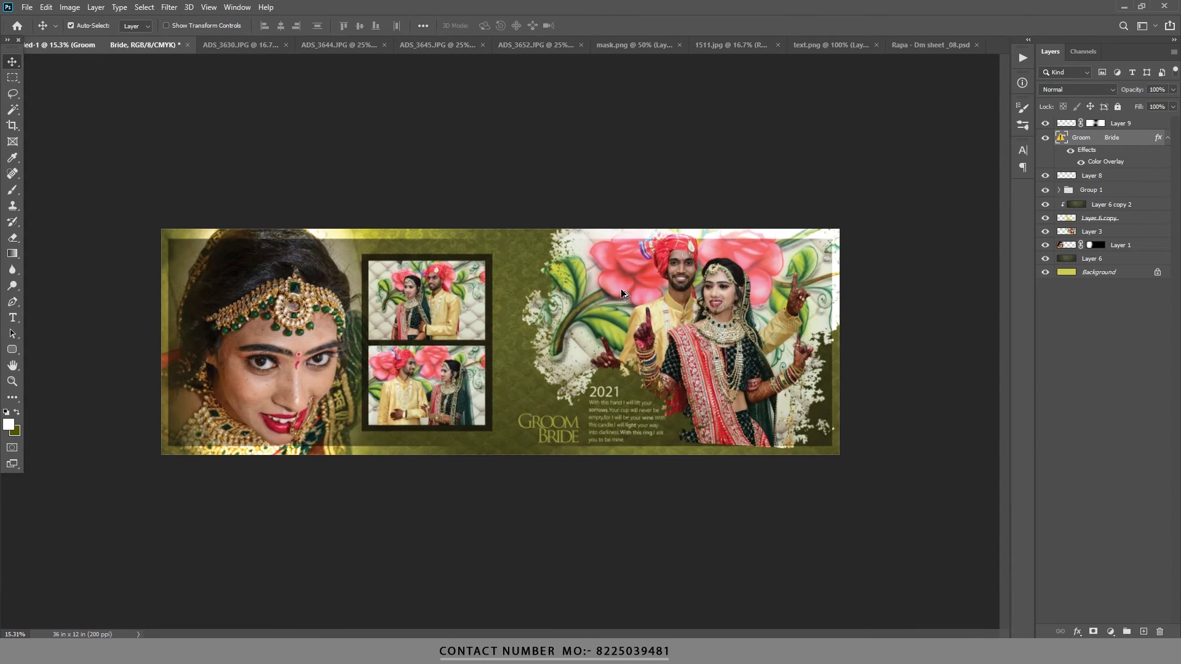
pyautogui.scroll(1, 762, 250)
pyautogui.click(1138, 127)
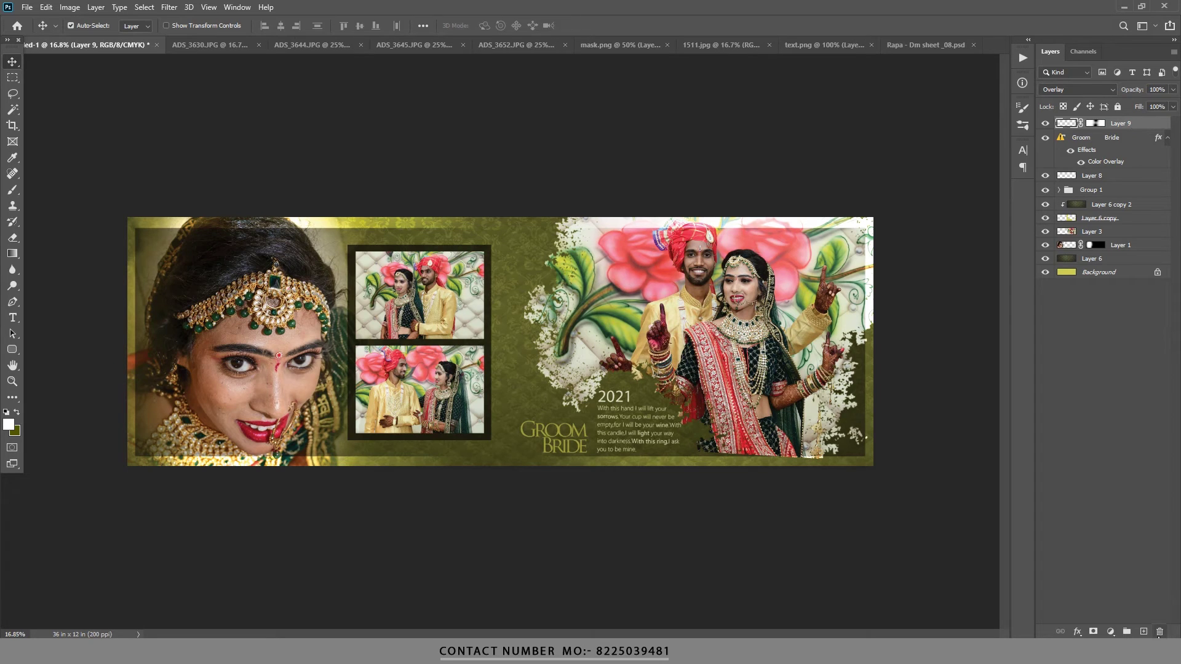
pyautogui.click(1143, 632)
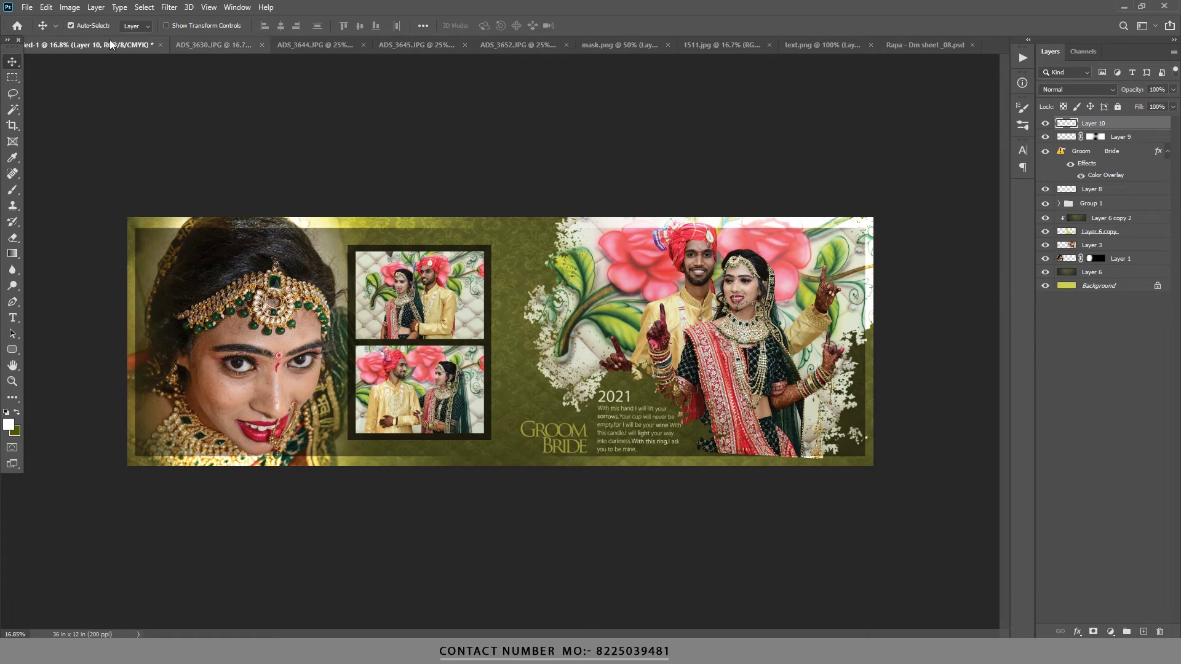
# Apply the merged spread onto Layer 10 via Apply Image, Multiply blending at 100%.
pyautogui.click(70, 7)
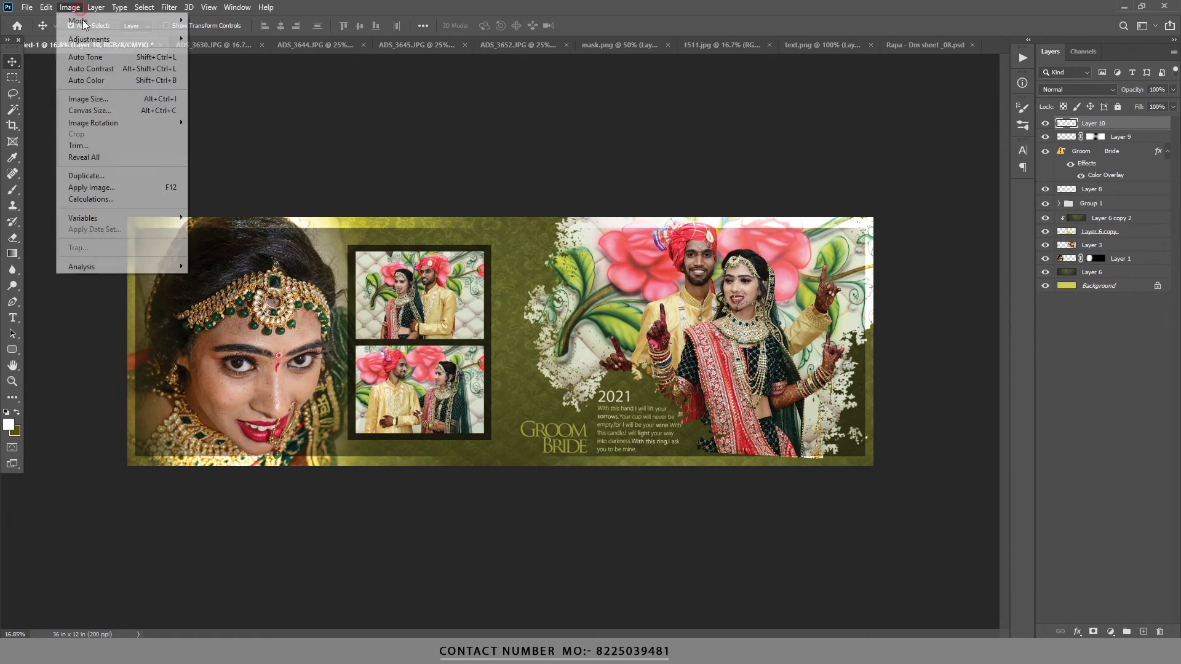
pyautogui.click(91, 188)
pyautogui.click(541, 237)
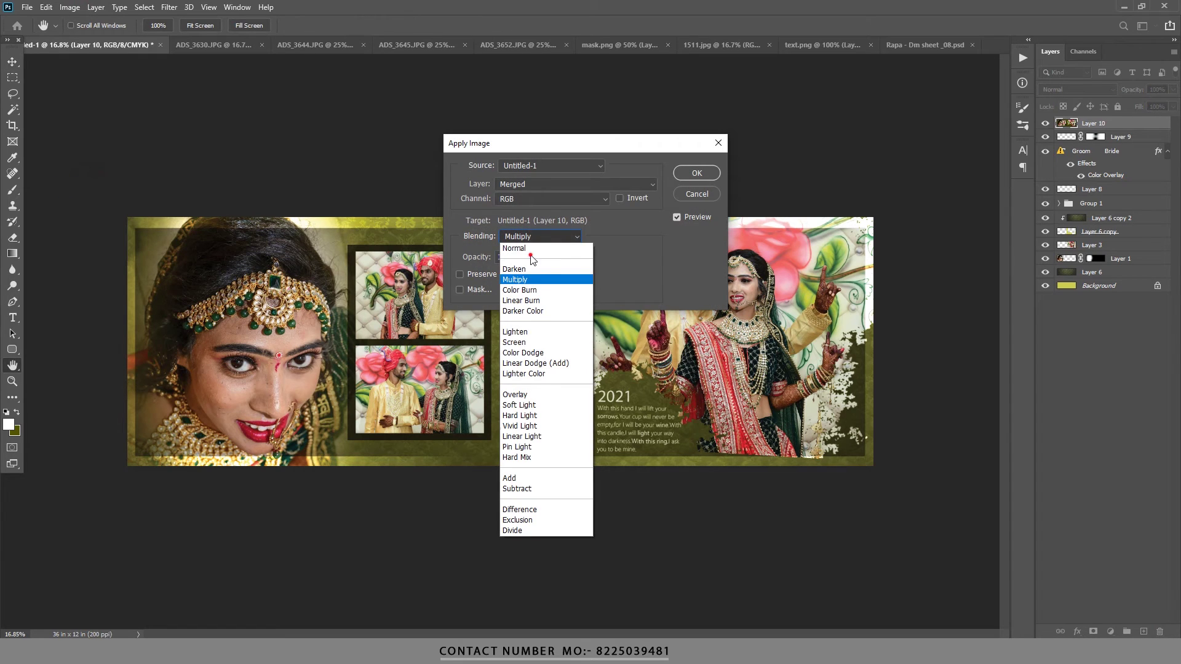
pyautogui.click(698, 177)
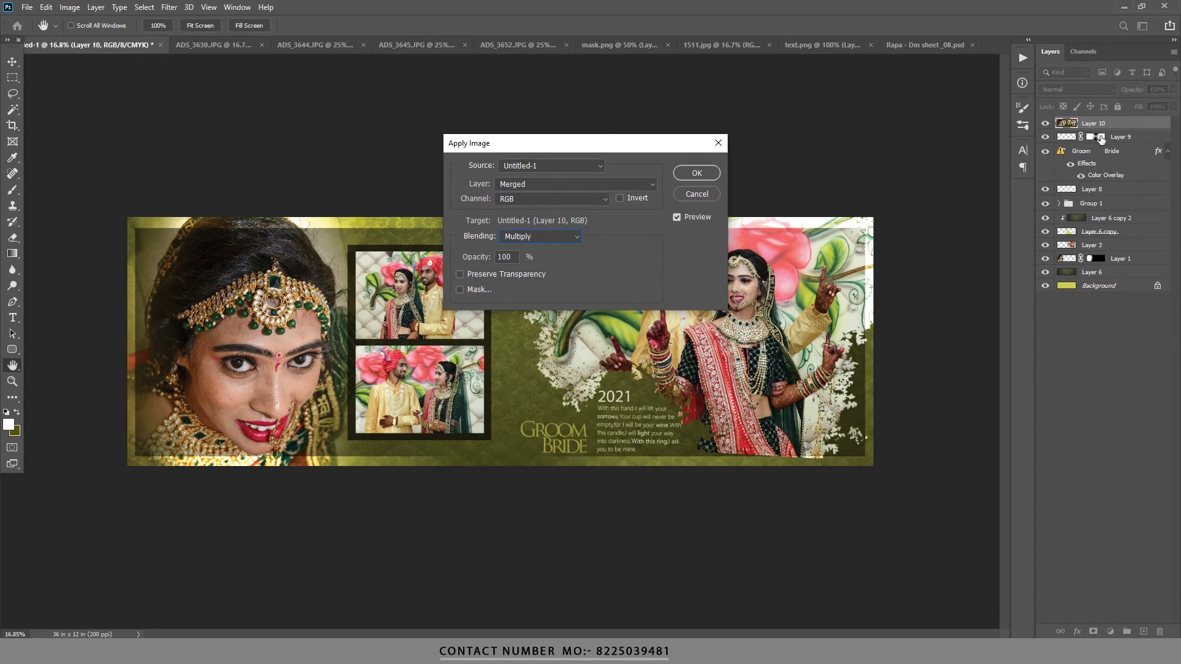
pyautogui.click(697, 173)
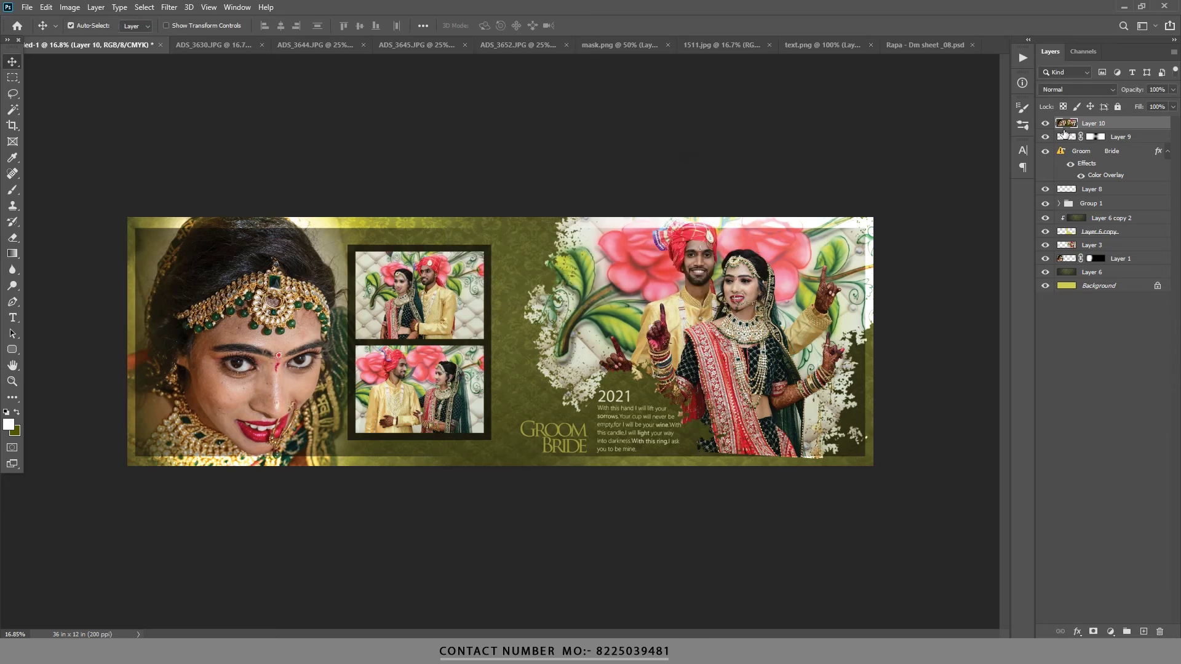
# Heal the moles on the bride's nose and cheek with an enlarged Spot Healing Brush.
pyautogui.rightClick(13, 175)
pyautogui.click(49, 174)
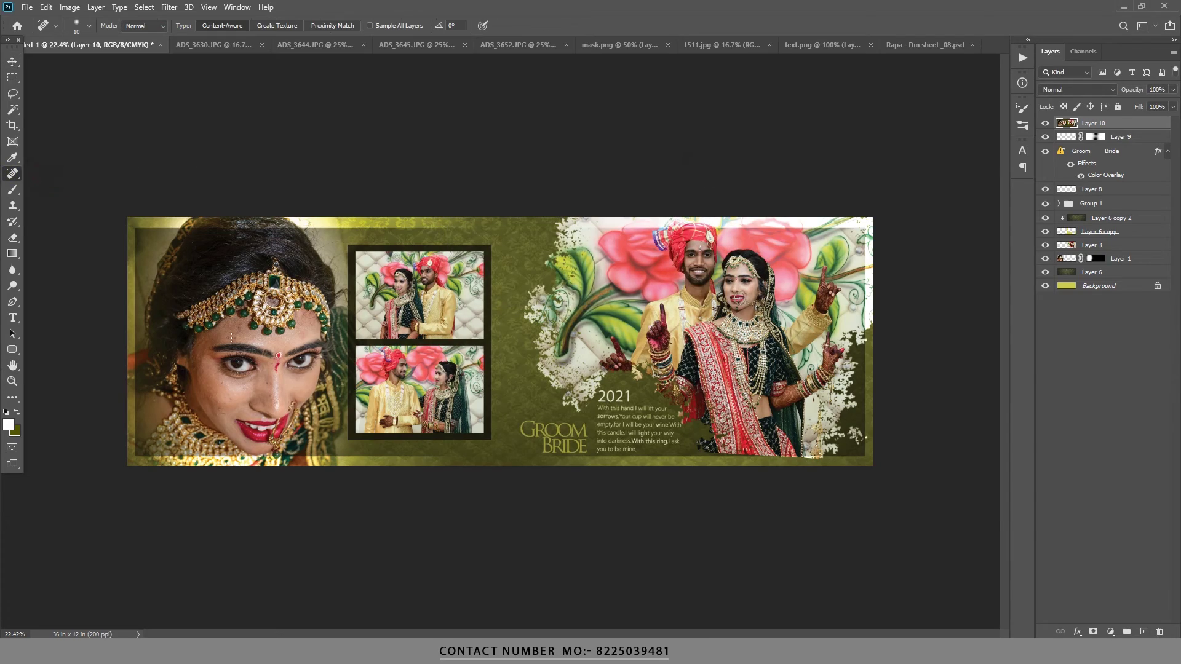
pyautogui.scroll(5, 481, 273)
pyautogui.scroll(2, 481, 273)
pyautogui.scroll(2, 477, 277)
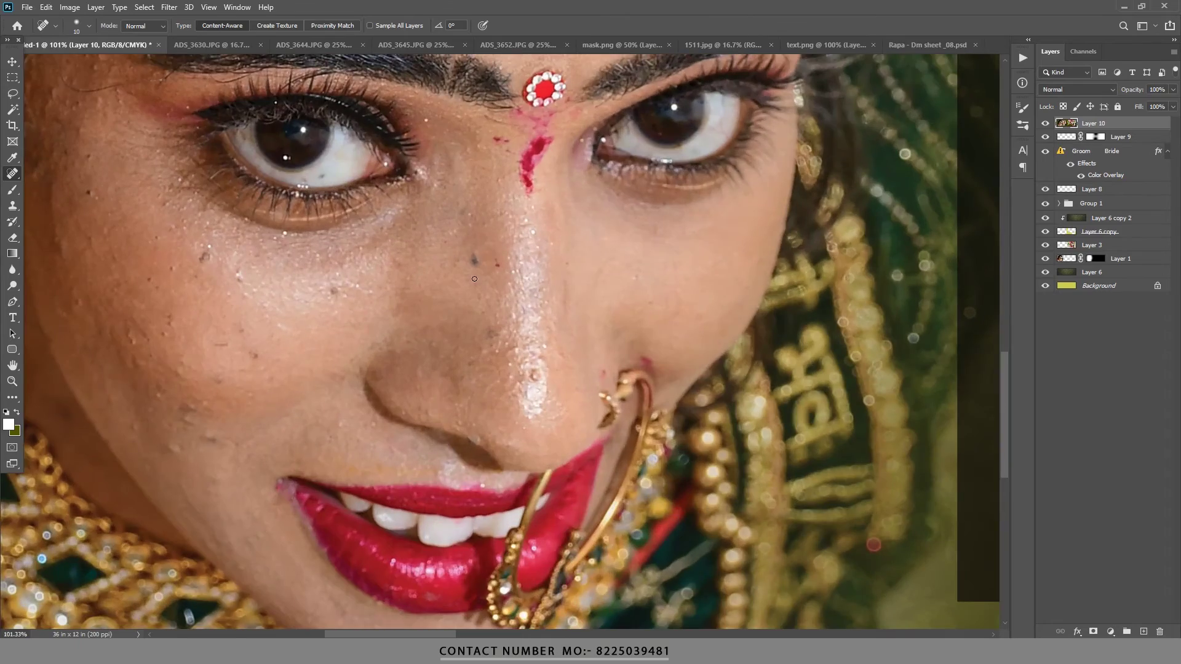
pyautogui.press(']')
pyautogui.press(']')
pyautogui.click(470, 263)
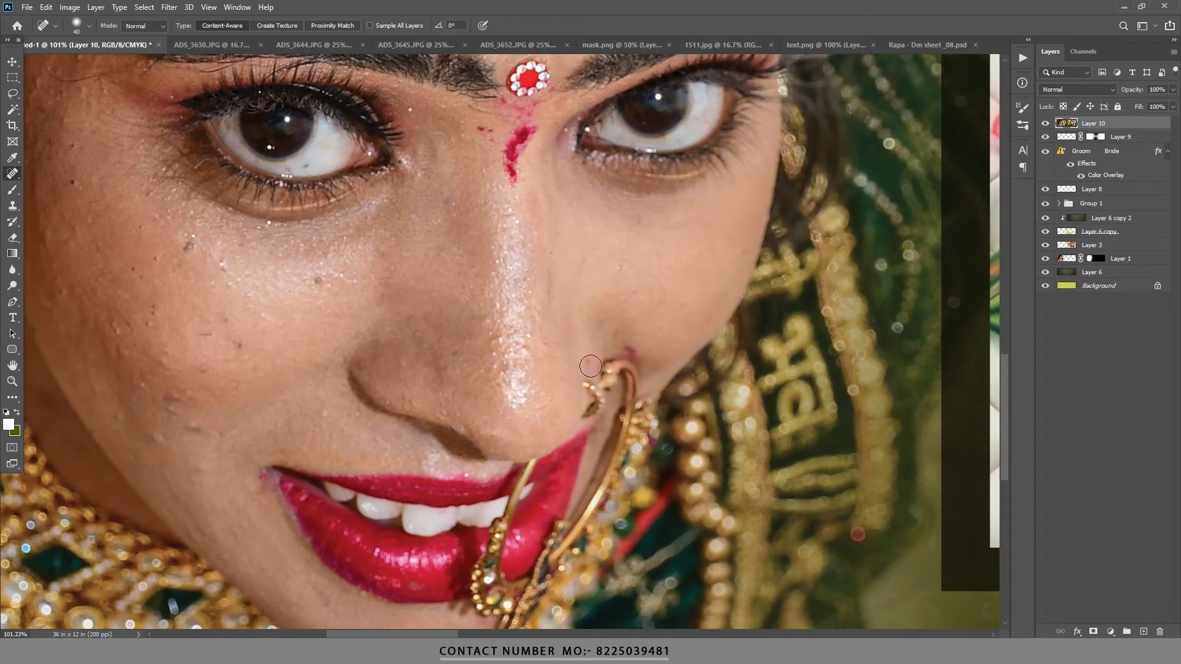
pyautogui.hscroll(-5, 520, 369)
pyautogui.click(401, 422)
# Heal the stray hair strands across the bride's forehead beside the jewellery.
pyautogui.scroll(3, 316, 200)
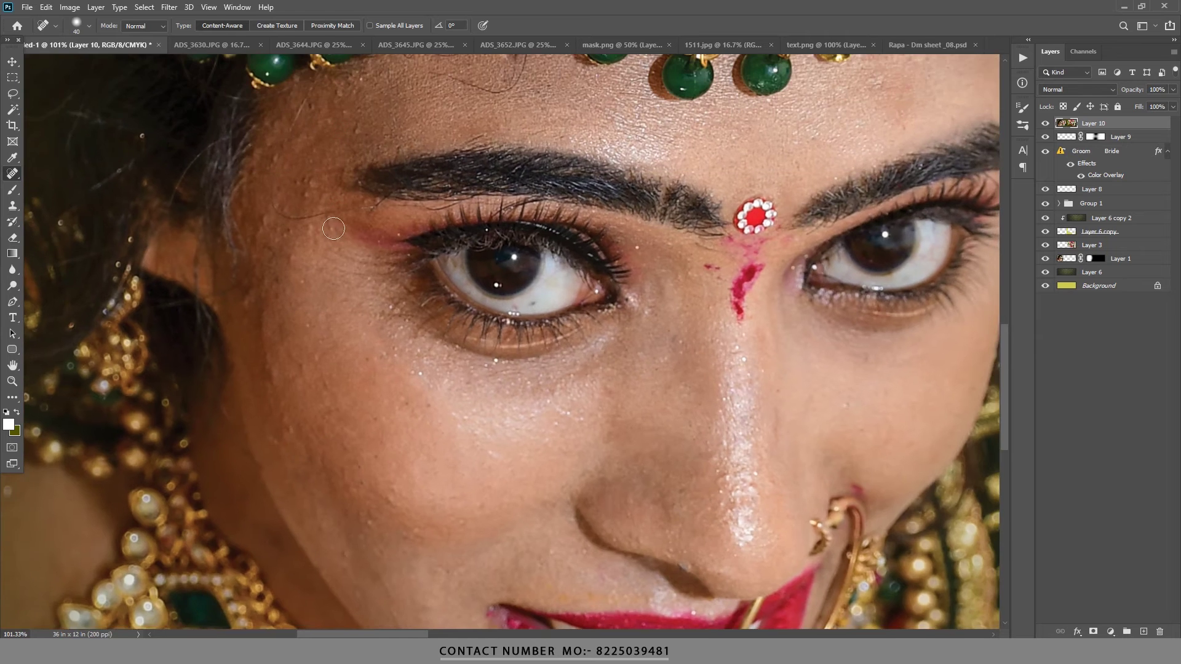
pyautogui.scroll(2, 311, 220)
pyautogui.moveTo(519, 152); pyautogui.dragTo(474, 265)
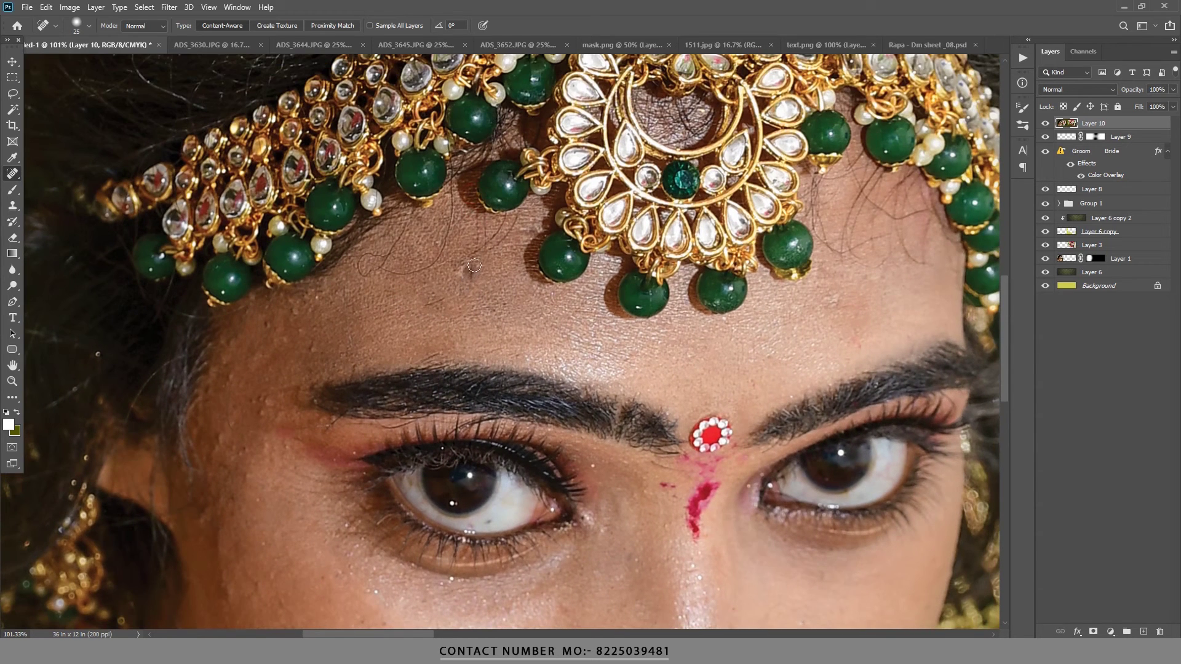
pyautogui.moveTo(454, 221); pyautogui.dragTo(375, 265)
pyautogui.scroll(1, 430, 276)
pyautogui.moveTo(486, 280)
pyautogui.mouseDown()
pyautogui.moveTo(473, 322)
pyautogui.moveTo(270, 269)
pyautogui.mouseUp()
pyautogui.scroll(2, 431, 277)
pyautogui.moveTo(535, 264); pyautogui.dragTo(523, 326)
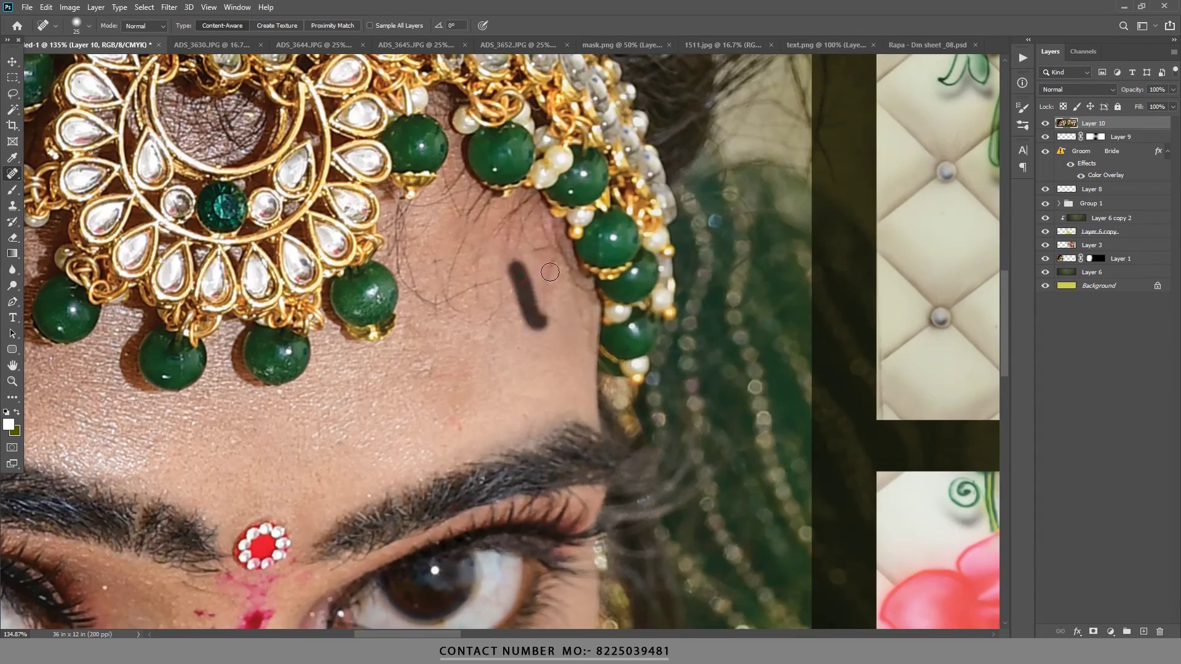
pyautogui.moveTo(425, 305)
pyautogui.mouseDown()
pyautogui.moveTo(498, 332)
pyautogui.moveTo(501, 252)
pyautogui.moveTo(449, 191)
pyautogui.mouseUp()
pyautogui.moveTo(438, 254); pyautogui.dragTo(447, 305)
# With a smaller healing brush, remove thin hair strands and small forehead marks.
pyautogui.scroll(2, 446, 304)
pyautogui.scroll(1, 447, 305)
pyautogui.press('[')
pyautogui.press('[')
pyautogui.press('[')
pyautogui.moveTo(464, 70); pyautogui.dragTo(398, 154)
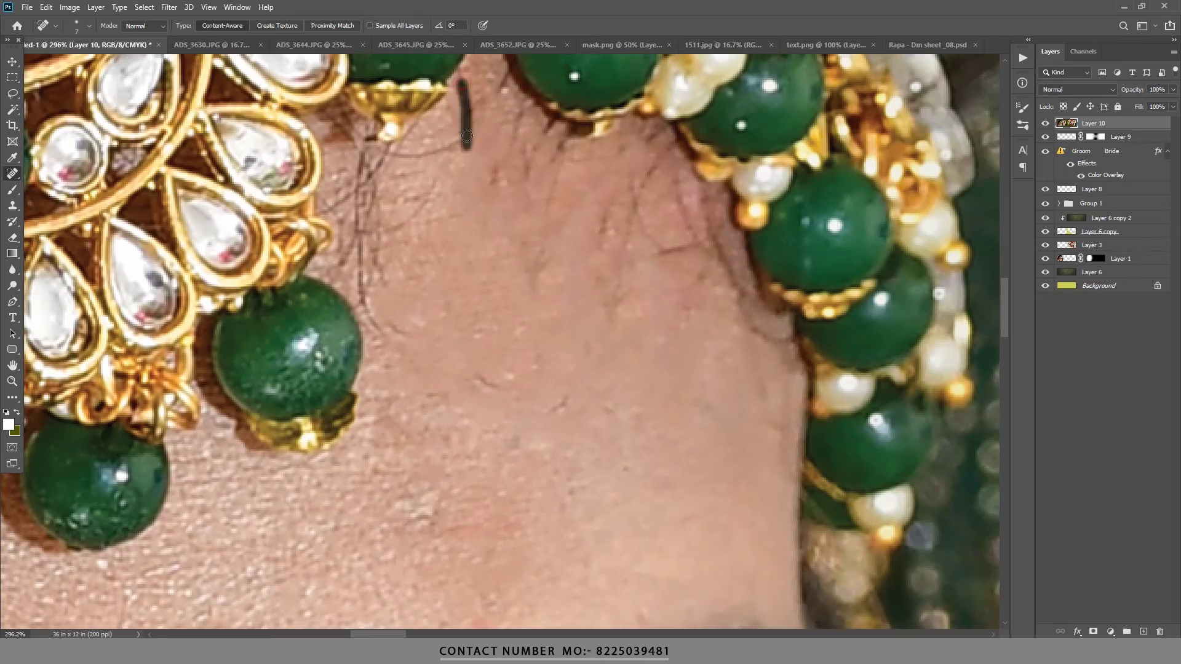
pyautogui.moveTo(430, 191); pyautogui.dragTo(364, 234)
pyautogui.moveTo(377, 181); pyautogui.dragTo(394, 363)
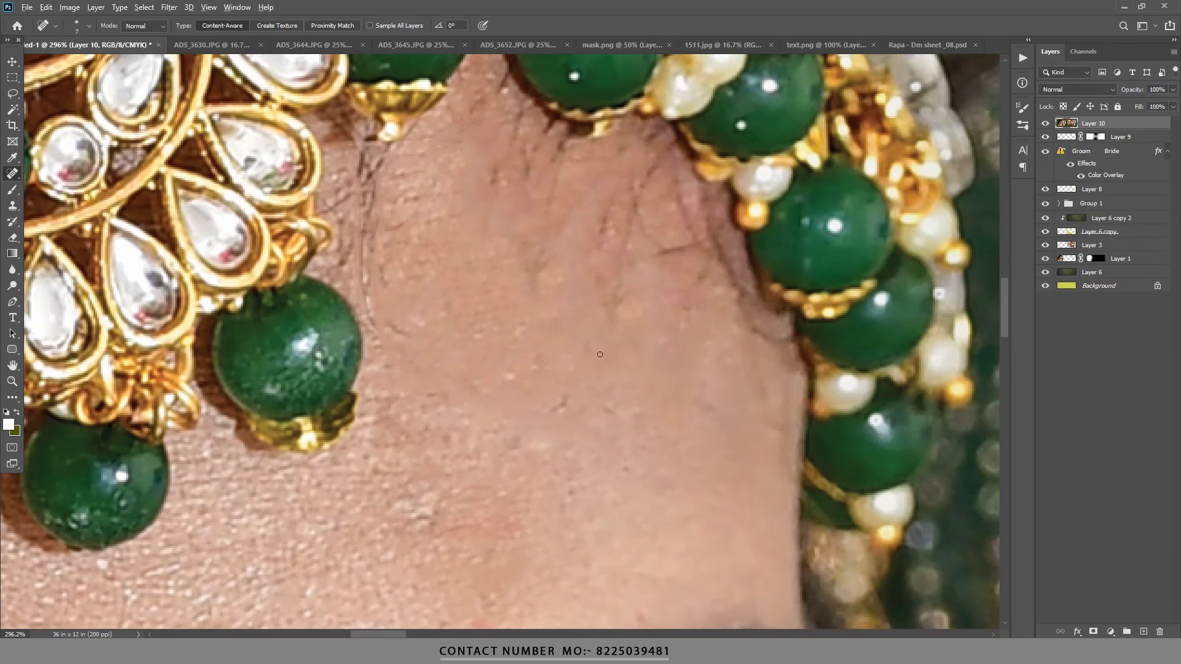
# Heal the red spot and crack lines on the bride's forehead in the right photo.
pyautogui.scroll(-4, 575, 267)
pyautogui.scroll(-3, 576, 267)
pyautogui.scroll(3, 554, 246)
pyautogui.moveTo(553, 246); pyautogui.dragTo(515, 217)
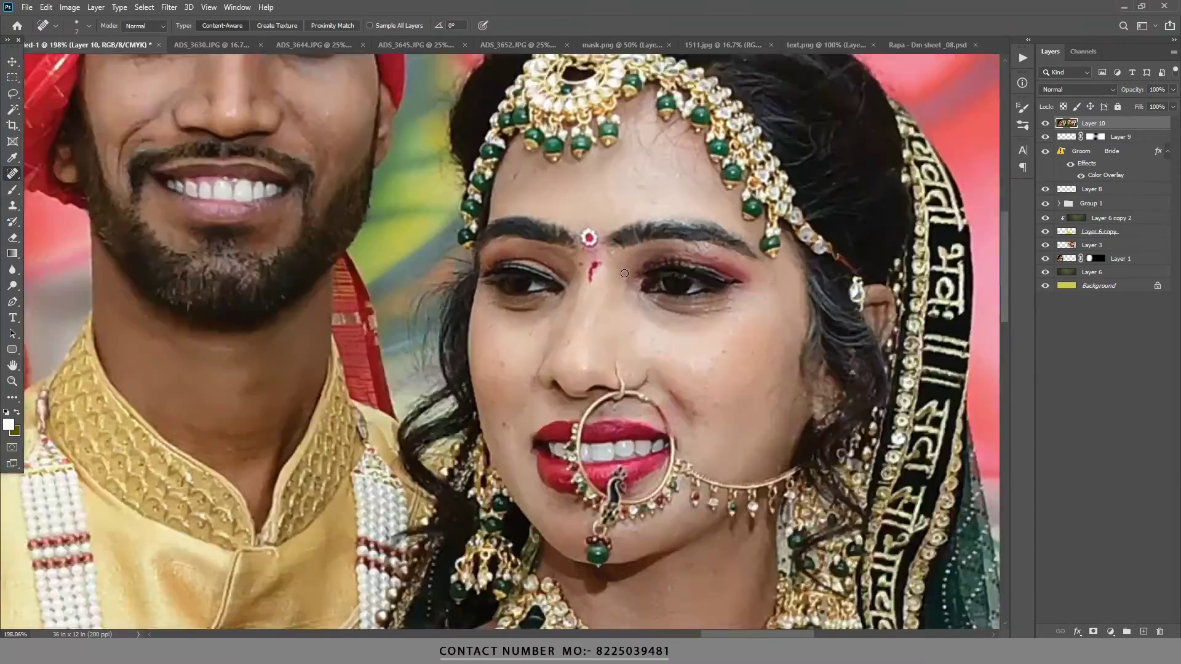
pyautogui.scroll(3, 515, 217)
pyautogui.moveTo(520, 175); pyautogui.dragTo(551, 203)
pyautogui.moveTo(570, 203); pyautogui.dragTo(572, 262)
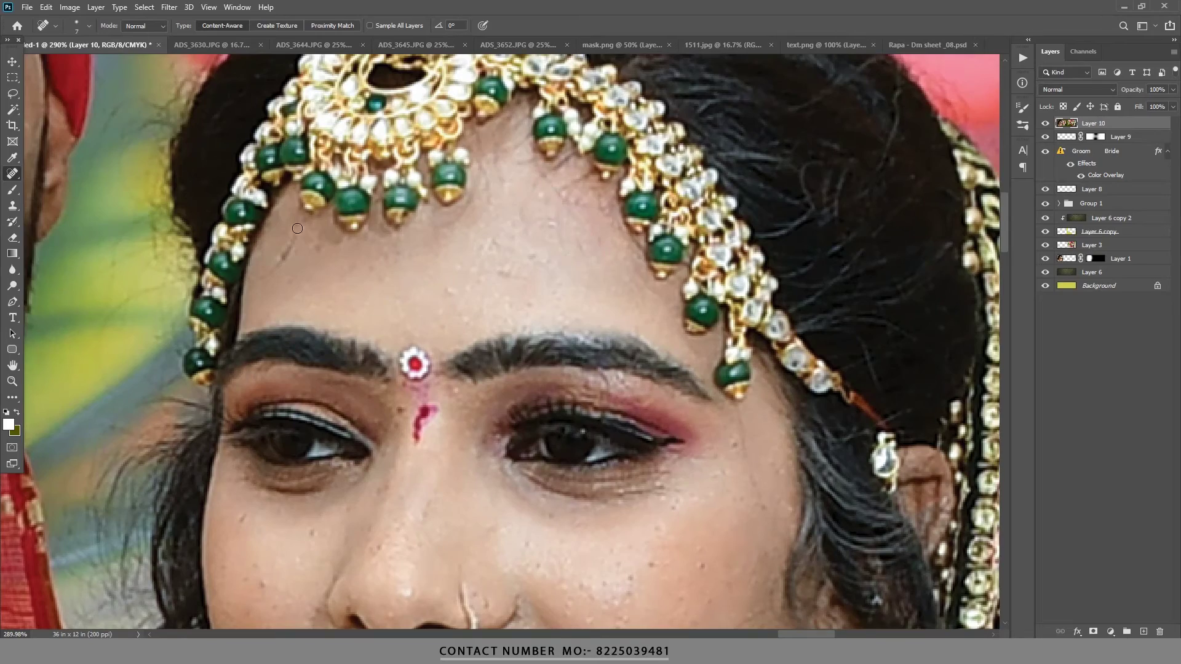
pyautogui.moveTo(297, 228); pyautogui.dragTo(282, 284)
# Scroll around the spread to inspect the retouched faces.
pyautogui.scroll(-5, 497, 320)
pyautogui.scroll(2, 501, 396)
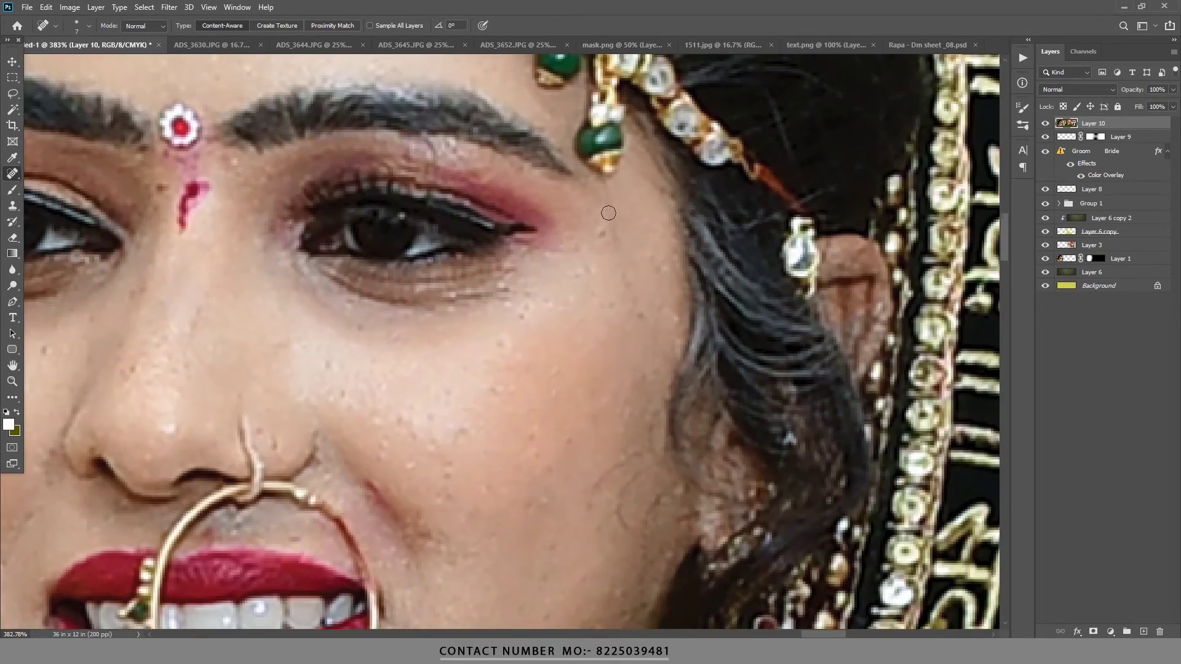
pyautogui.scroll(-5, 478, 299)
pyautogui.scroll(5, 477, 299)
pyautogui.scroll(2, 494, 277)
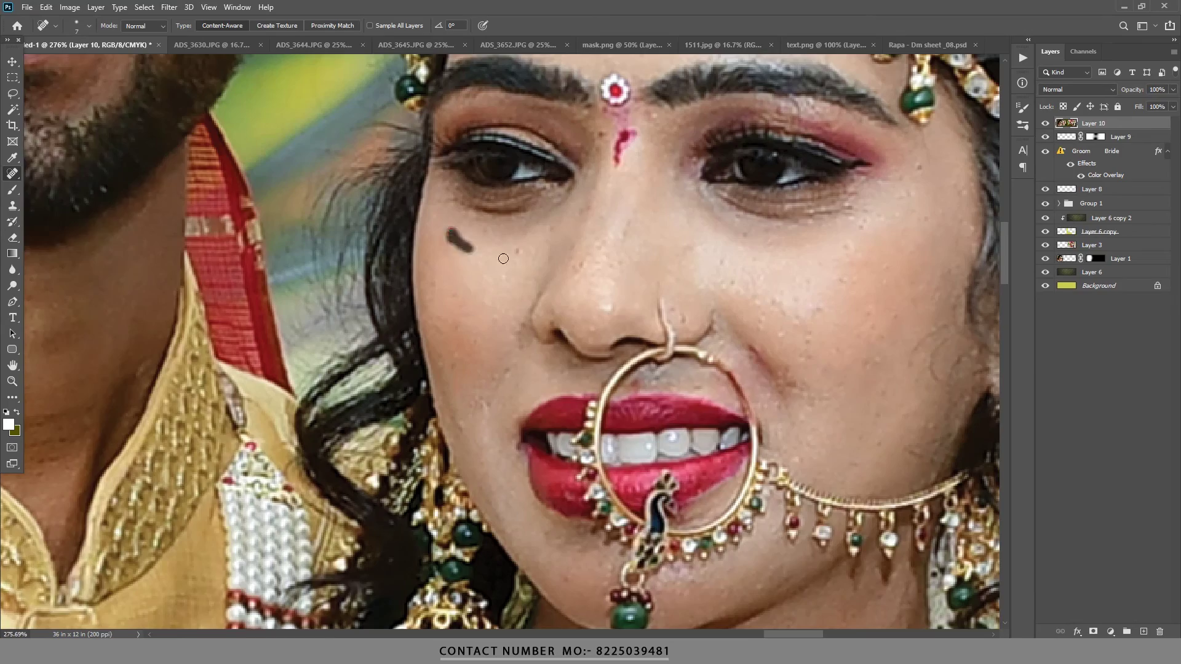
pyautogui.hscroll(2, 494, 277)
pyautogui.scroll(4, 487, 281)
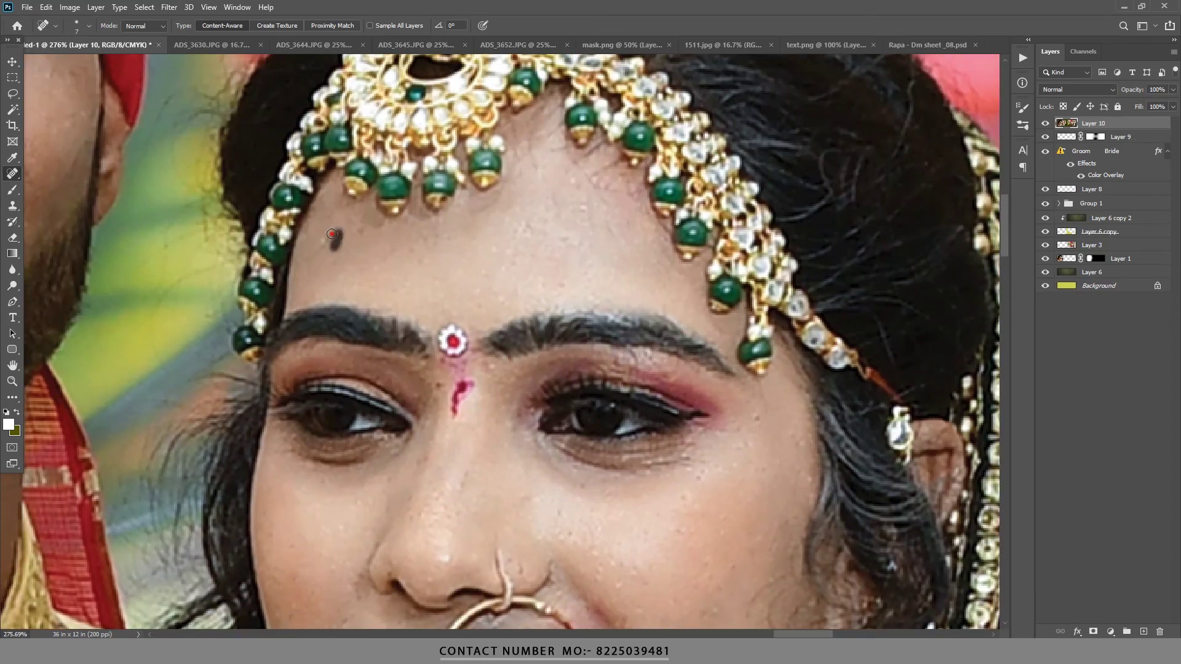
pyautogui.scroll(-3, 332, 234)
pyautogui.scroll(3, 457, 200)
pyautogui.scroll(-3, 574, 217)
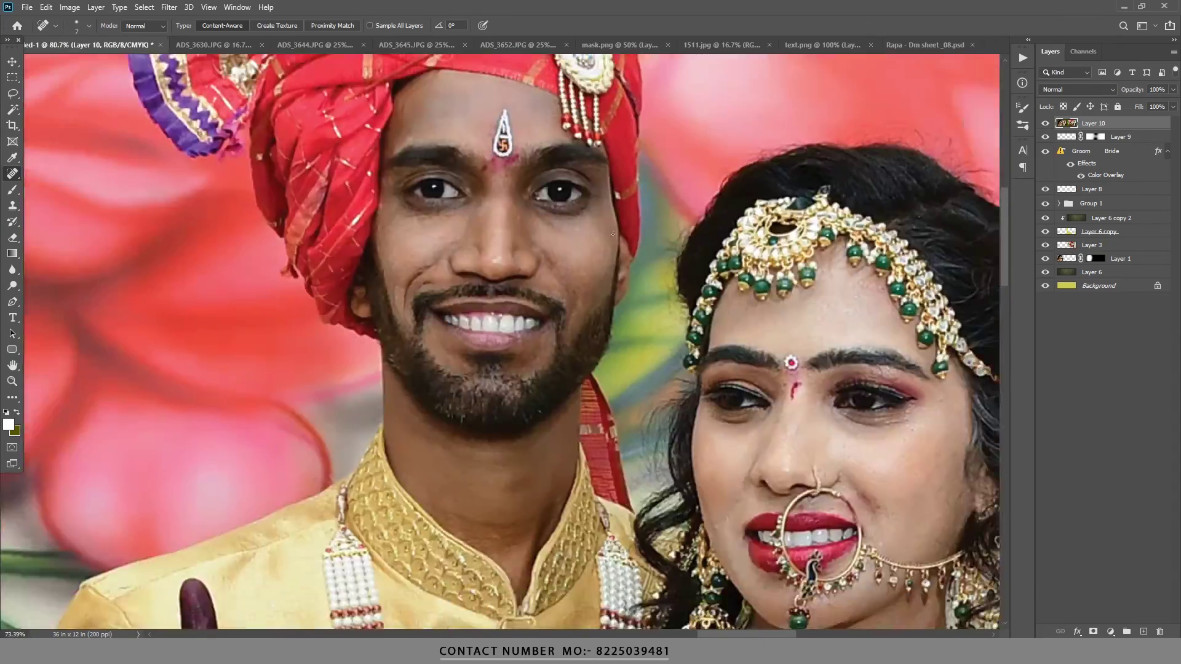
pyautogui.scroll(-3, 575, 217)
pyautogui.scroll(3, 735, 178)
pyautogui.scroll(2, 735, 177)
pyautogui.scroll(-1, 735, 178)
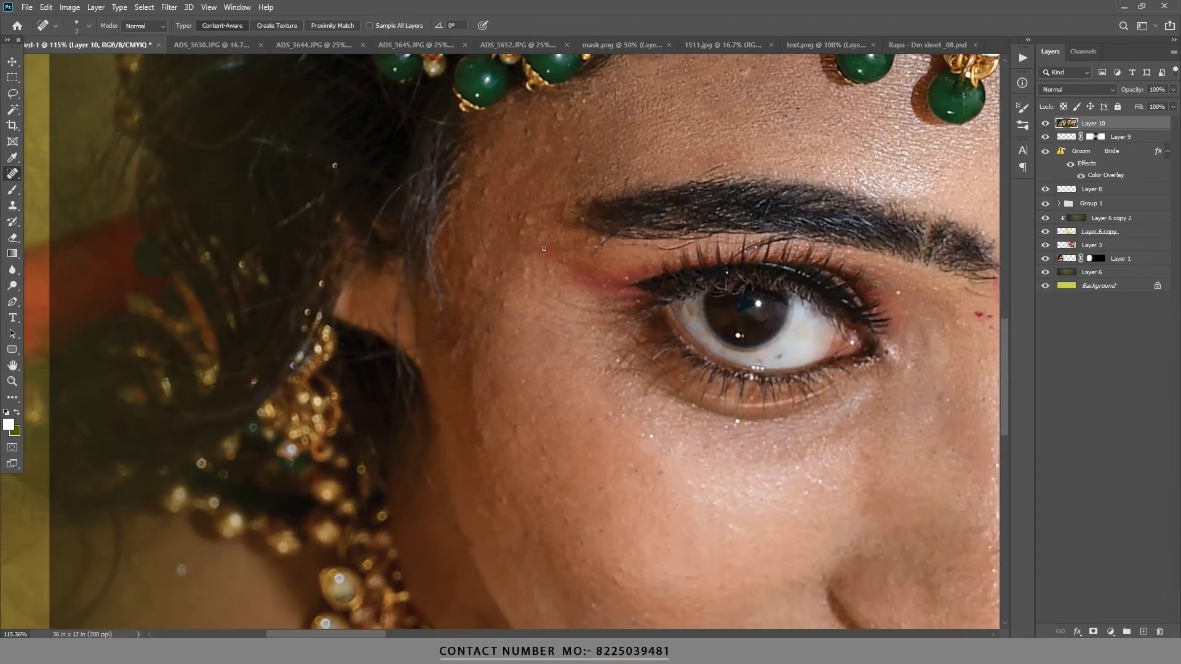
pyautogui.scroll(-3, 402, 344)
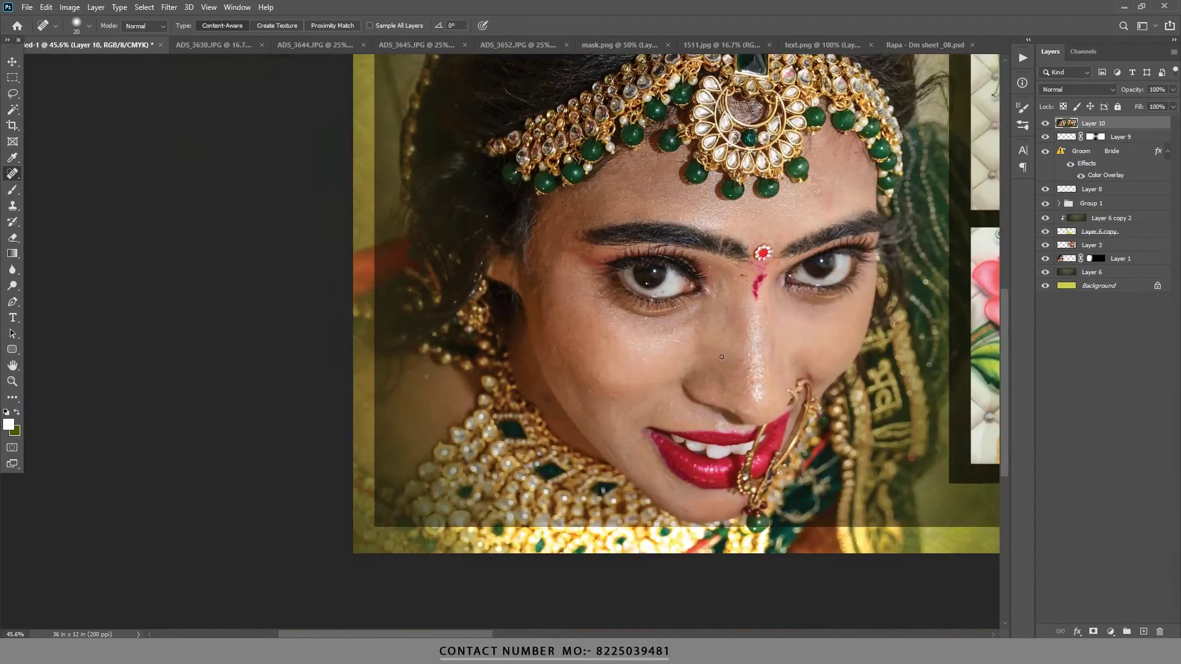
pyautogui.scroll(-2, 835, 234)
# Switch the pasteboard to light gray, then restore the default dark gray.
pyautogui.rightClick(834, 234)
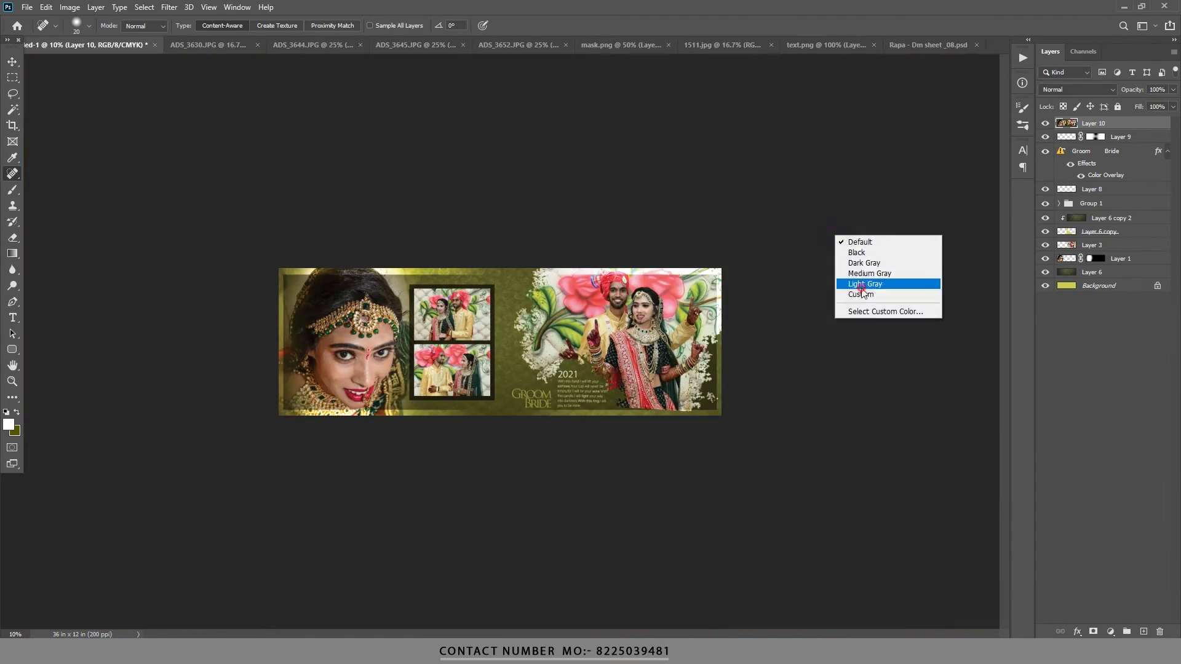
pyautogui.click(861, 279)
pyautogui.scroll(1, 828, 255)
pyautogui.rightClick(856, 232)
pyautogui.click(882, 237)
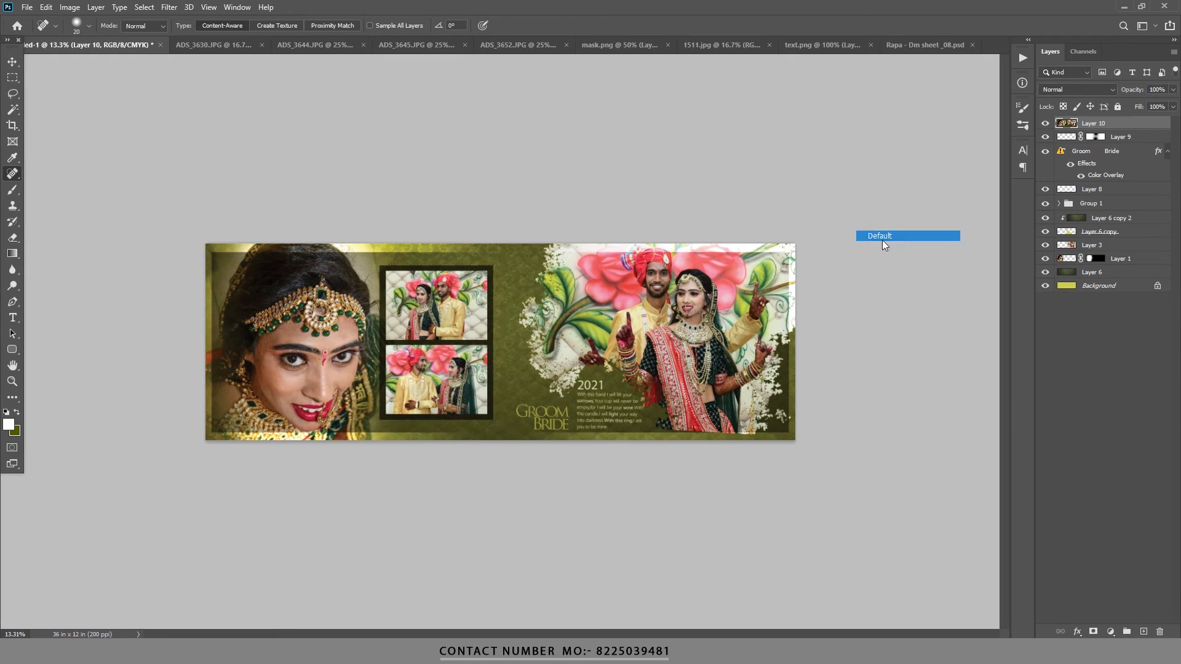
pyautogui.scroll(1, 405, 111)
# Run Imagenomic Portraiture on Layer 10 with output to a new layer.
pyautogui.click(169, 7)
pyautogui.click(362, 270)
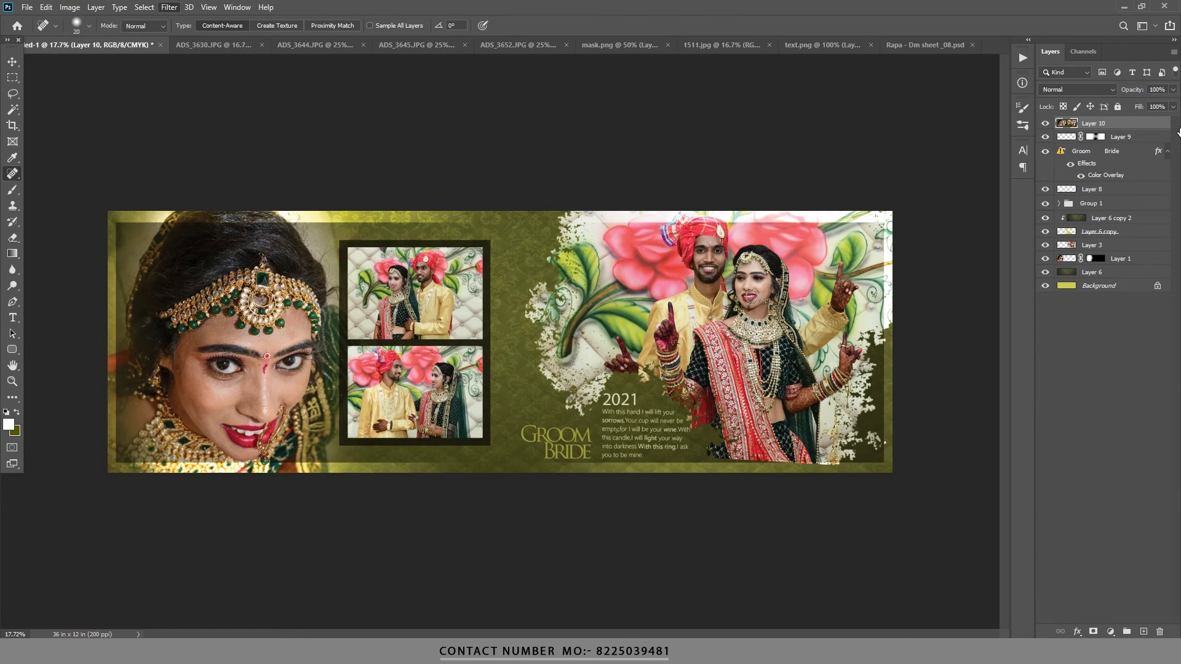
pyautogui.click(866, 341)
pyautogui.click(855, 351)
pyautogui.click(836, 133)
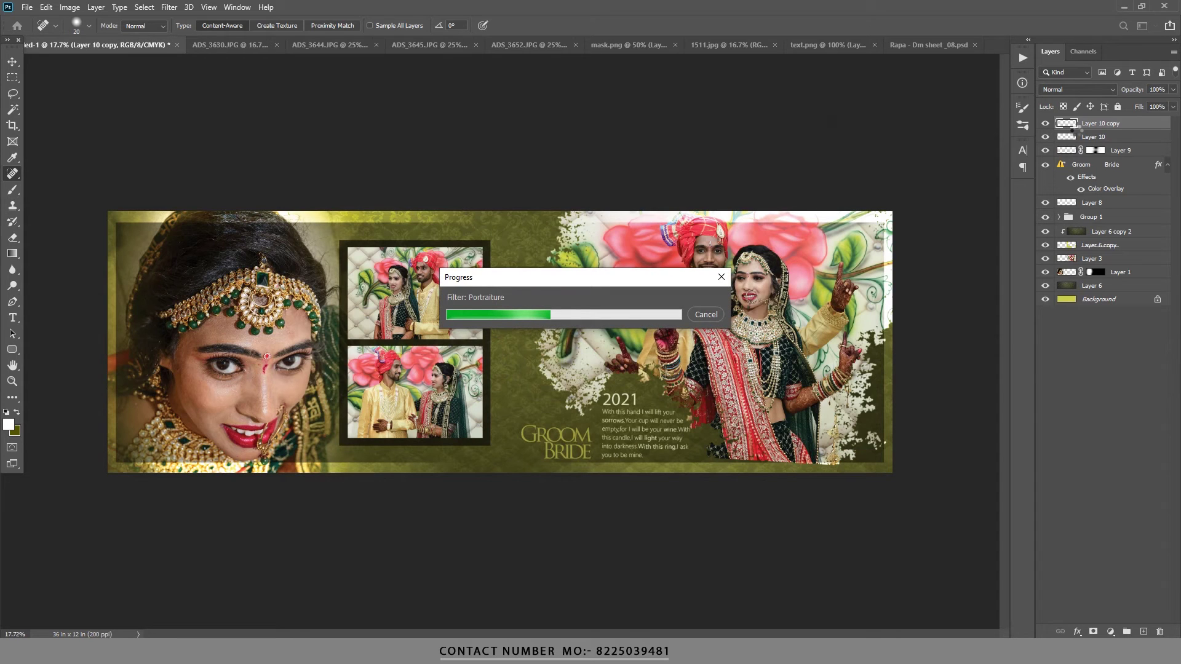
# Add a layer mask to the smoothed Layer 10 copy.
pyautogui.click(1077, 134)
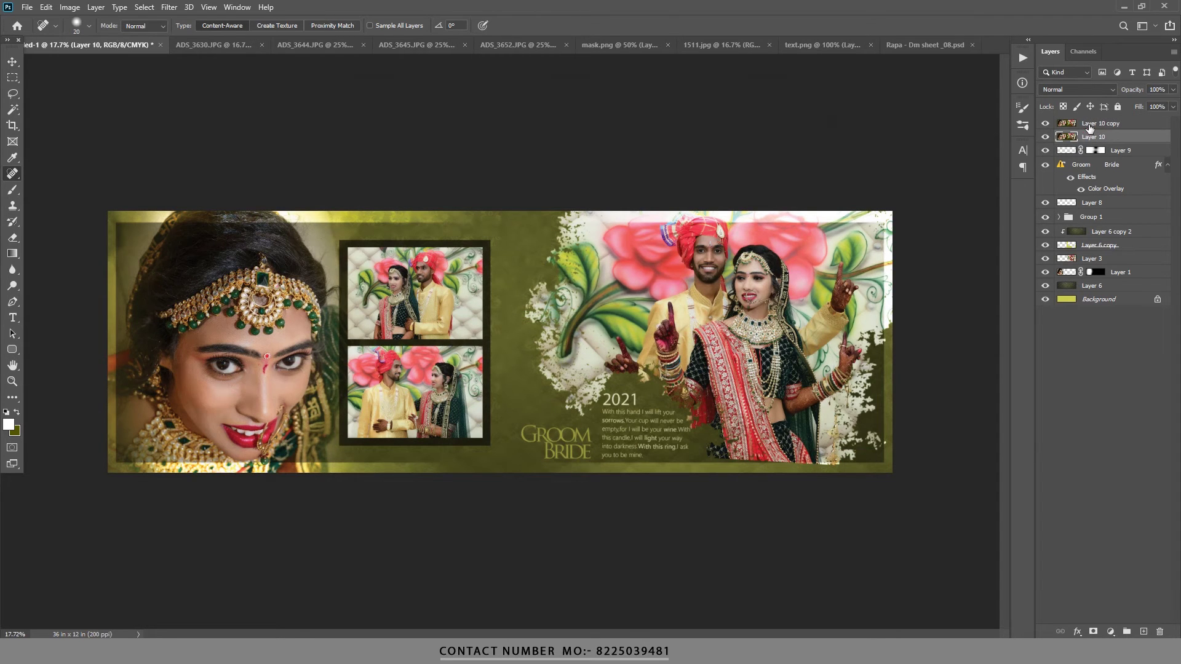
pyautogui.click(1090, 126)
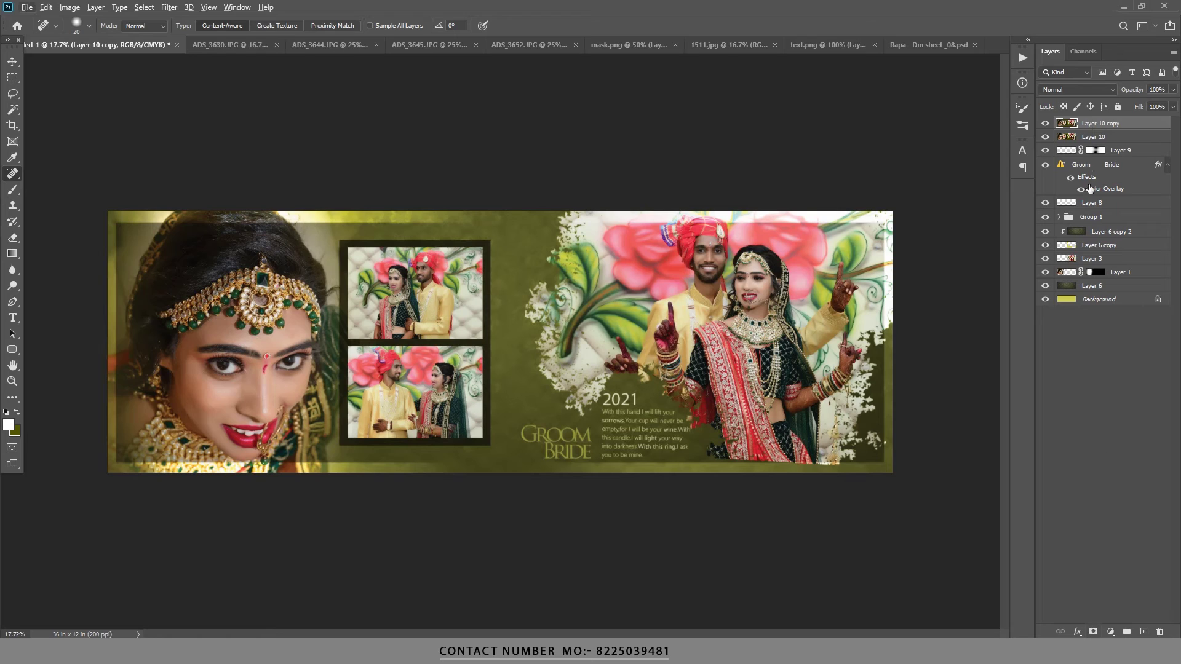
pyautogui.click(1095, 631)
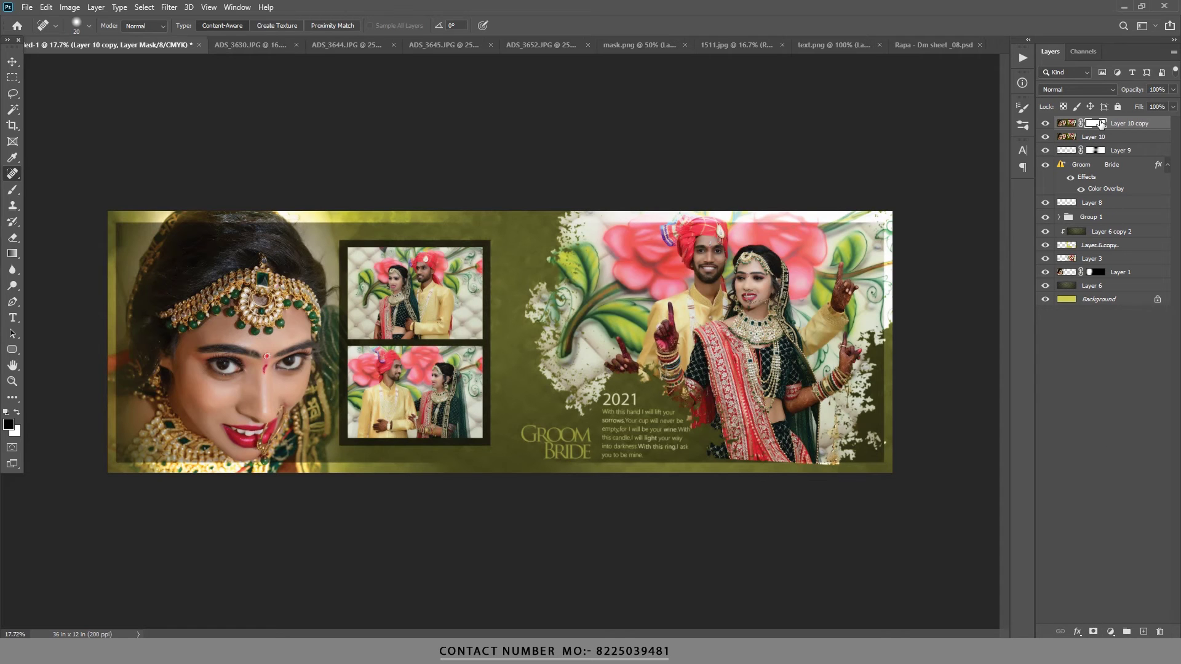
# Invert the Layer 10 copy mask to hide the Portraiture smoothing.
pyautogui.rightClick(1099, 125)
pyautogui.click(1098, 125)
pyautogui.scroll(10, 263, 389)
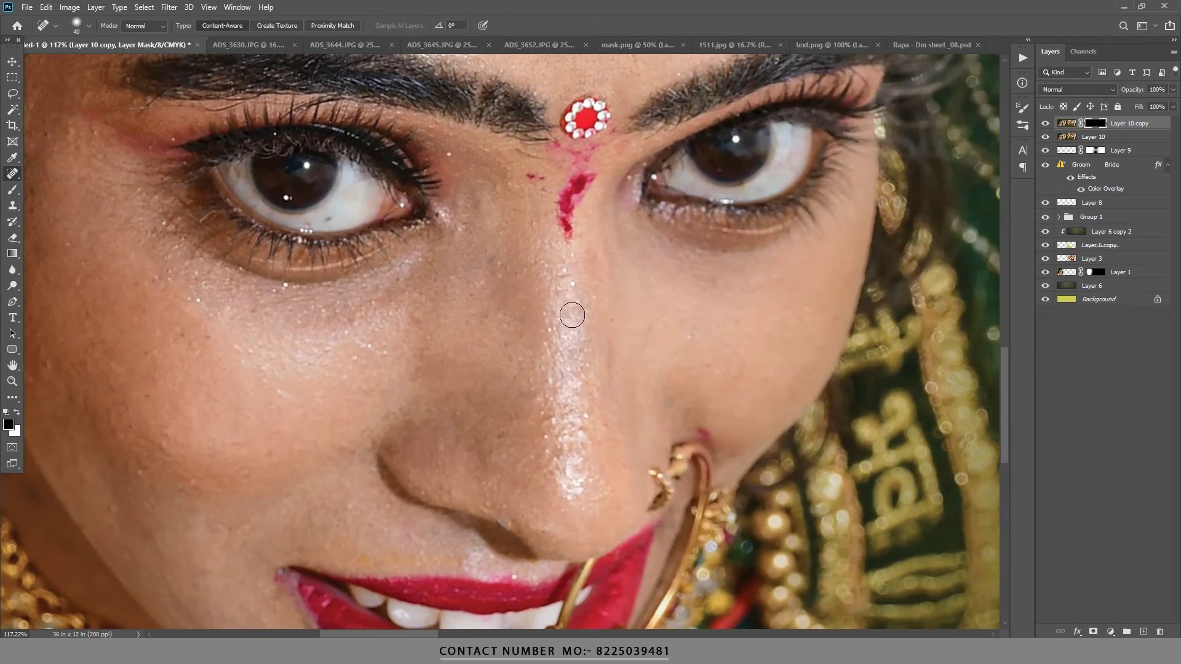
# Set up a white Brush at size 125 with 28% flow.
pyautogui.press('x')
pyautogui.press(']')
pyautogui.press(']')
pyautogui.press(']')
pyautogui.rightClick(12, 174)
pyautogui.click(62, 166)
pyautogui.click(13, 194)
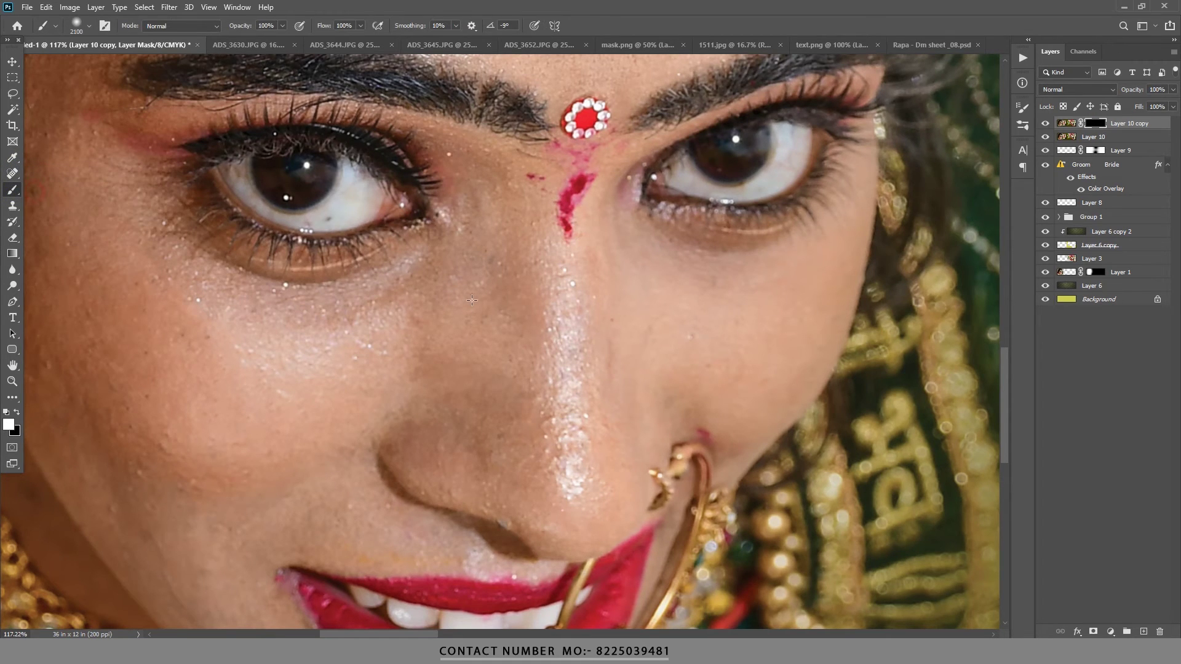
pyautogui.press('[')
pyautogui.press('[')
pyautogui.press('[')
pyautogui.press('[')
pyautogui.press('[')
pyautogui.press('[')
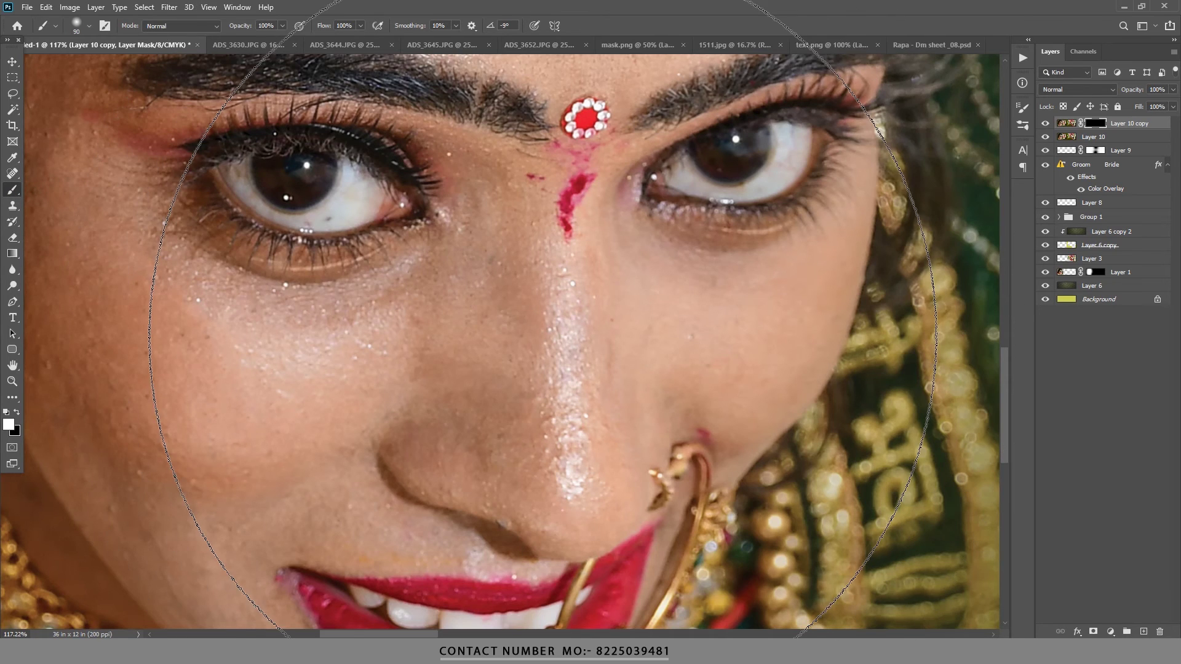
pyautogui.press(']')
pyautogui.press(']')
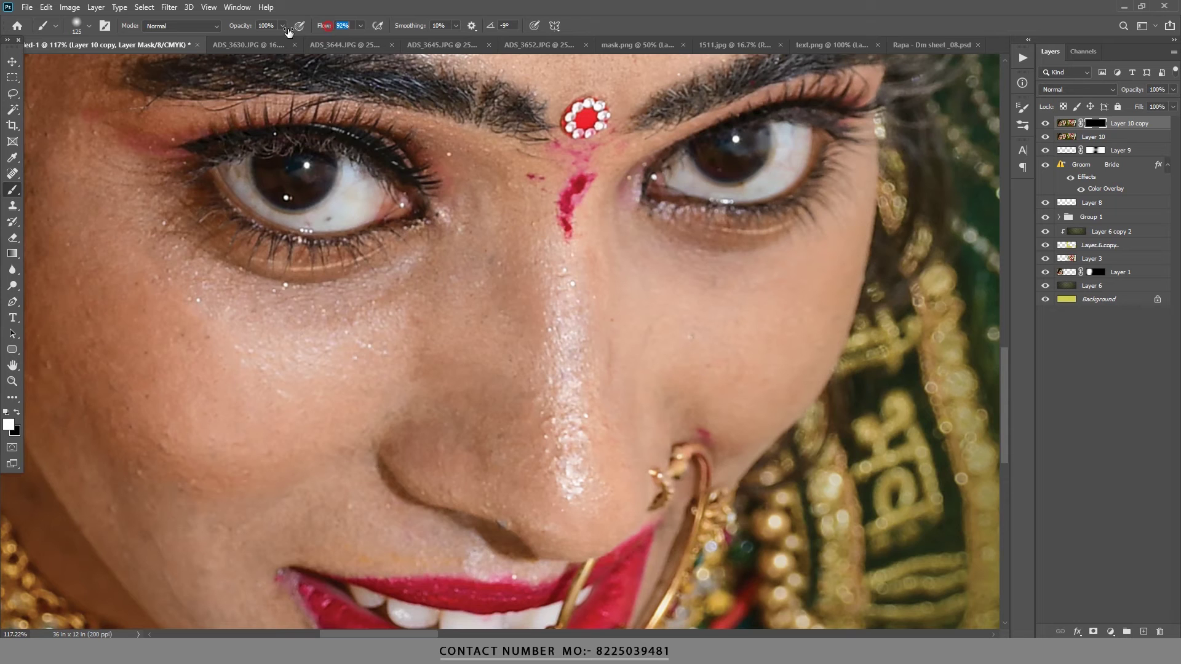
pyautogui.write('28')
# Paint smoothing back onto the bride's glittery nose bridge and surrounding skin.
pyautogui.moveTo(551, 414); pyautogui.dragTo(571, 355)
pyautogui.hscroll(-5, 510, 377)
pyautogui.scroll(-3, 322, 365)
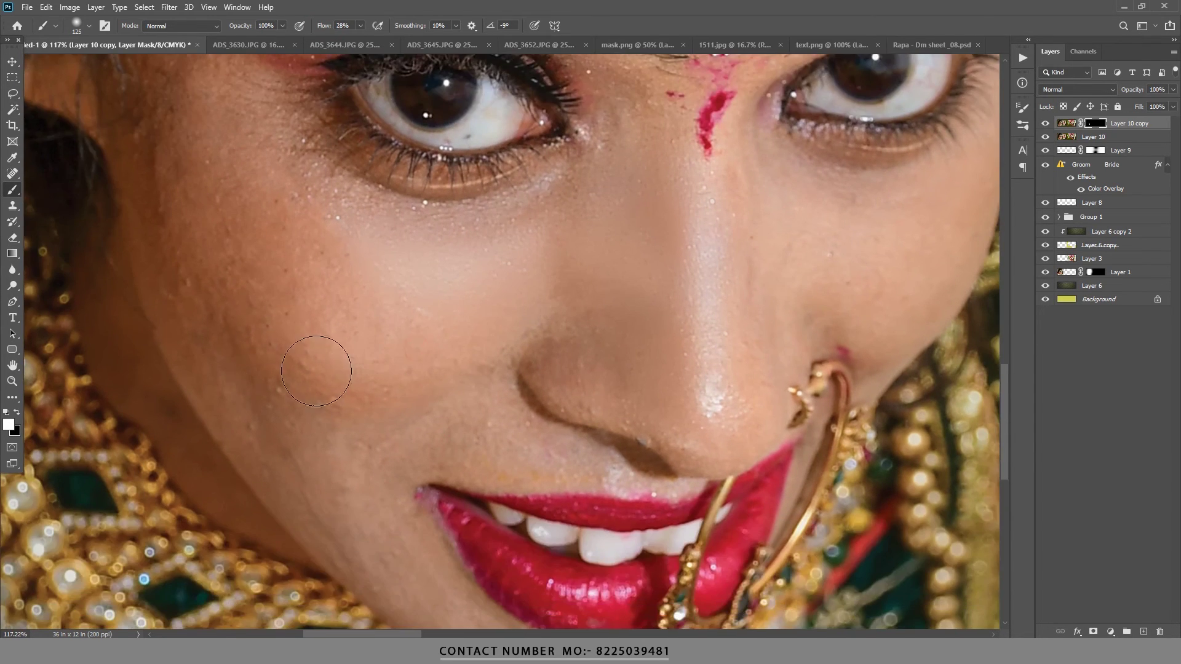
pyautogui.scroll(5, 272, 436)
pyautogui.press('[')
pyautogui.press('[')
pyautogui.press('[')
pyautogui.scroll(-3, 338, 332)
pyautogui.scroll(3, 350, 309)
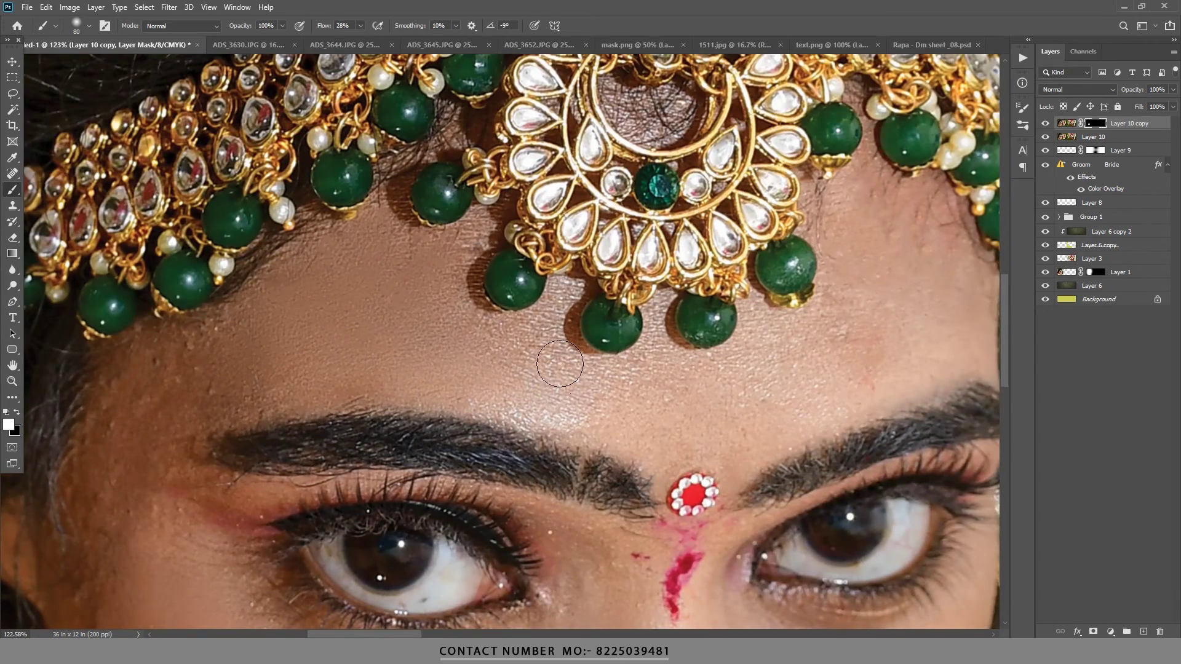
pyautogui.hscroll(-5, 457, 258)
pyautogui.scroll(-1, 456, 259)
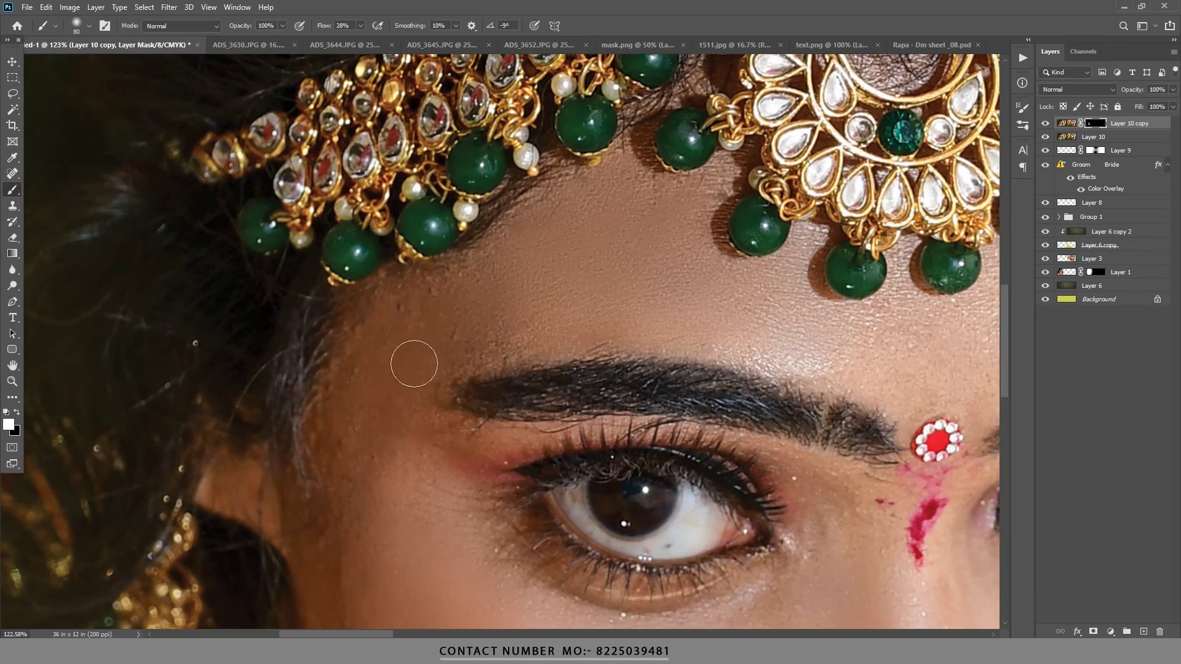
pyautogui.scroll(-3, 426, 474)
pyautogui.hscroll(2, 427, 473)
pyautogui.hscroll(5, 285, 258)
pyautogui.scroll(2, 285, 258)
pyautogui.hscroll(5, 429, 254)
pyautogui.scroll(3, 428, 254)
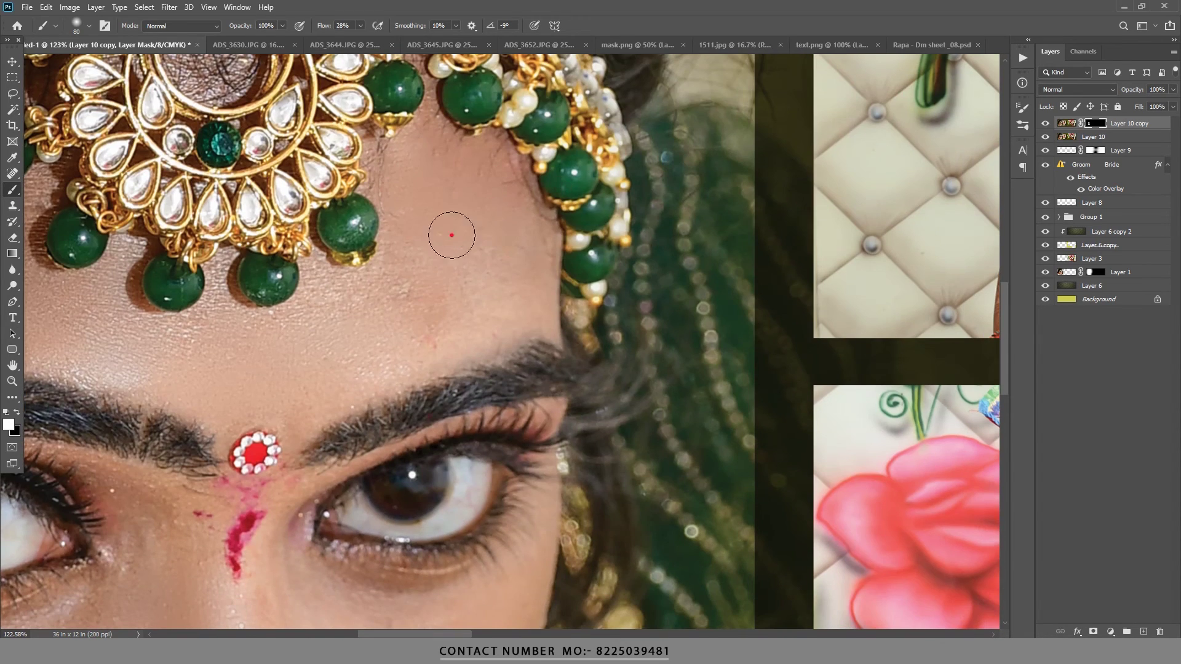
pyautogui.scroll(-8, 369, 369)
pyautogui.scroll(-5, 388, 507)
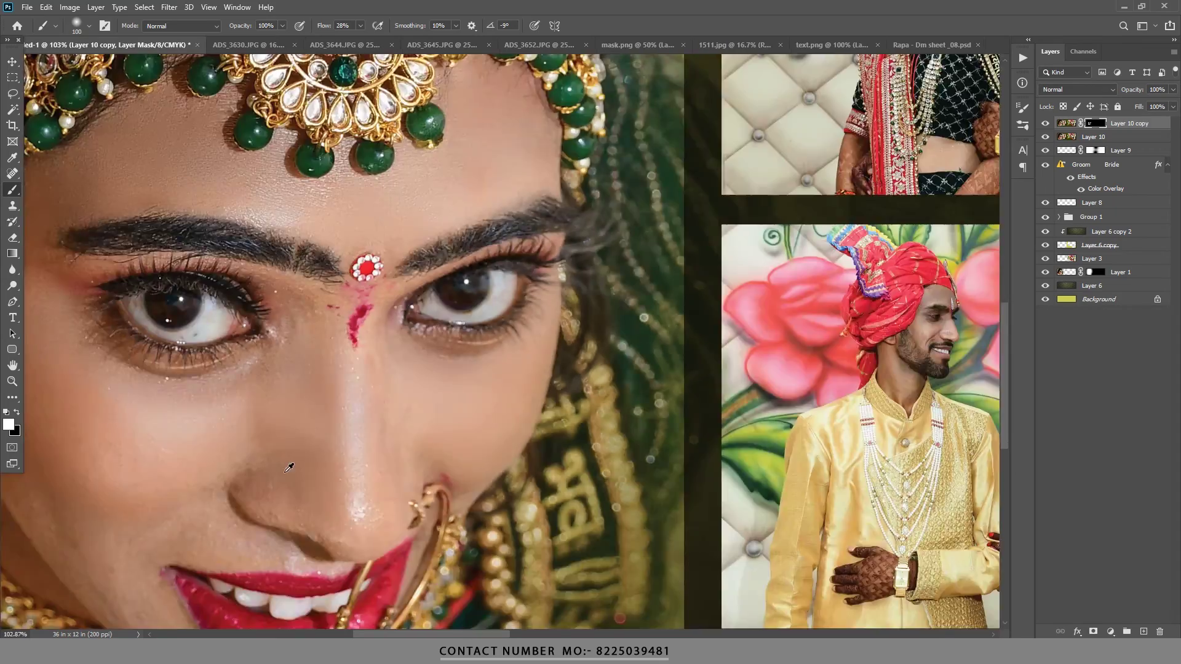
pyautogui.scroll(5, 332, 517)
pyautogui.scroll(-5, 332, 518)
# Continue brushing smoothing onto the bride's skin with brush sizes 70 and 45.
pyautogui.rightClick(514, 279)
pyautogui.press('Escape')
pyautogui.scroll(4, 302, 287)
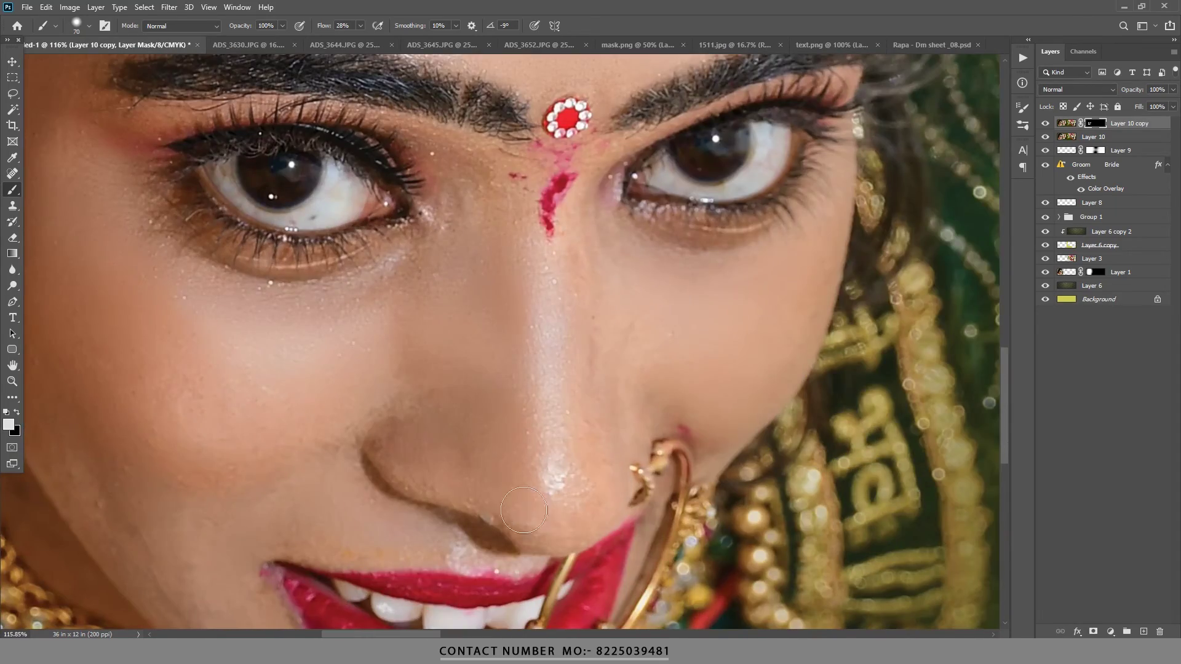
pyautogui.scroll(-2, 301, 286)
pyautogui.scroll(-3, 326, 369)
pyautogui.scroll(3, 344, 431)
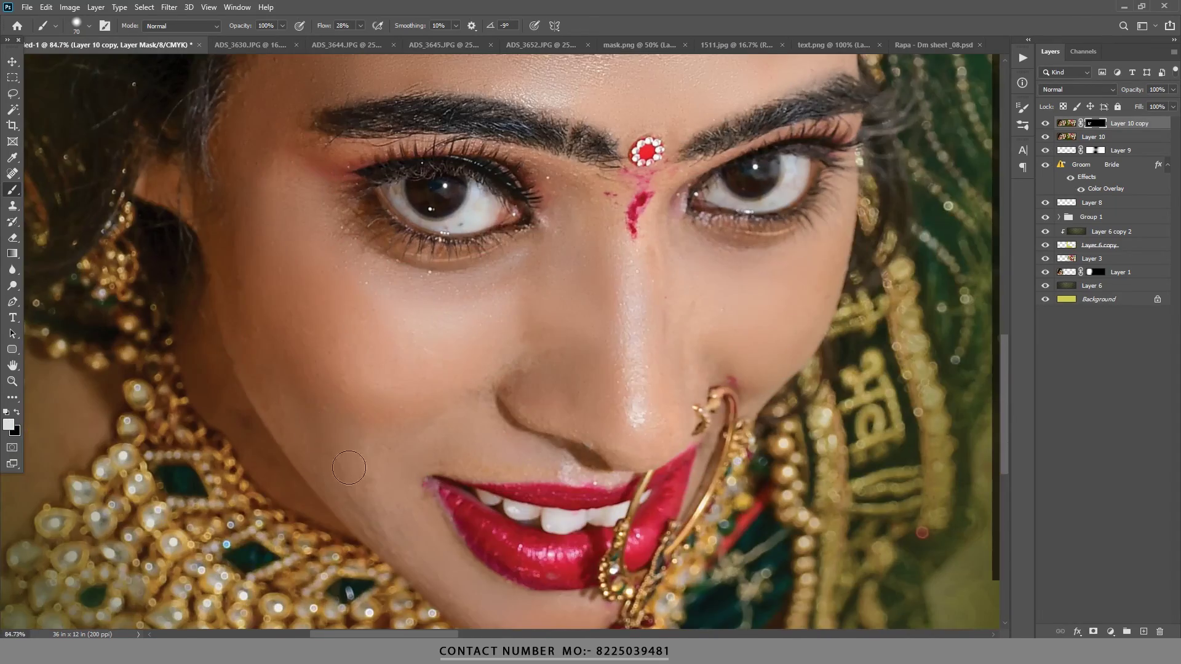
pyautogui.scroll(3, 588, 394)
pyautogui.hscroll(3, 457, 420)
pyautogui.scroll(-3, 185, 436)
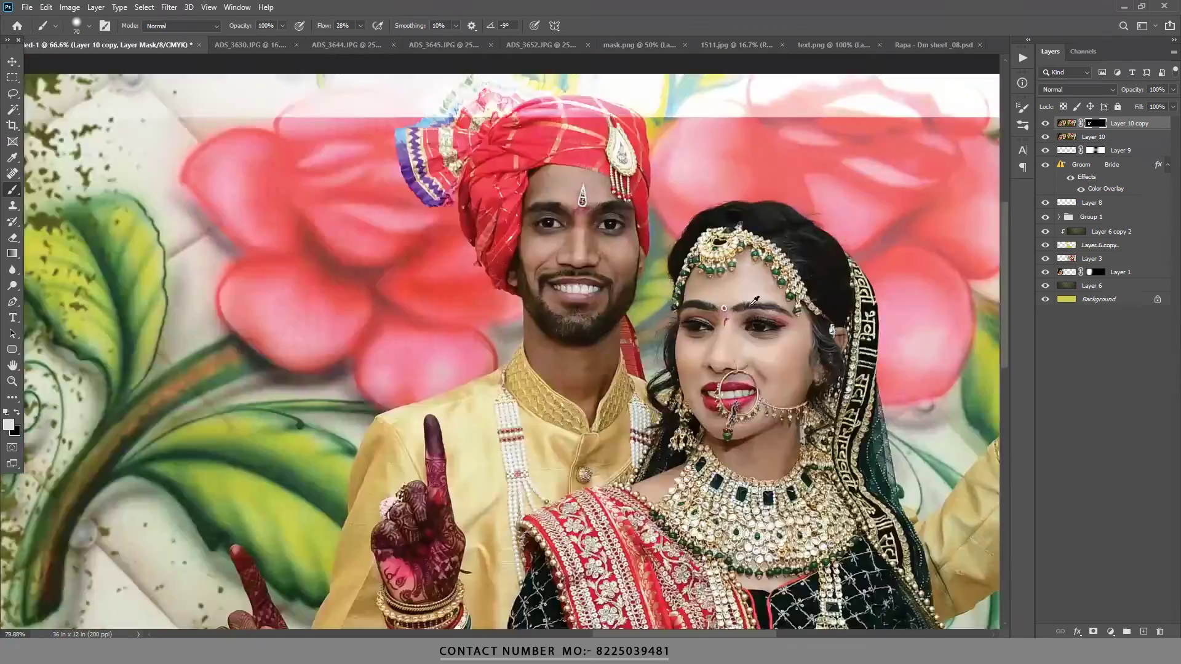
pyautogui.scroll(2, 667, 390)
pyautogui.press('[')
pyautogui.press('[')
pyautogui.scroll(2, 548, 208)
# Brush smoothing onto the groom's face with a brush sized around 30–40.
pyautogui.press('[')
pyautogui.press('[')
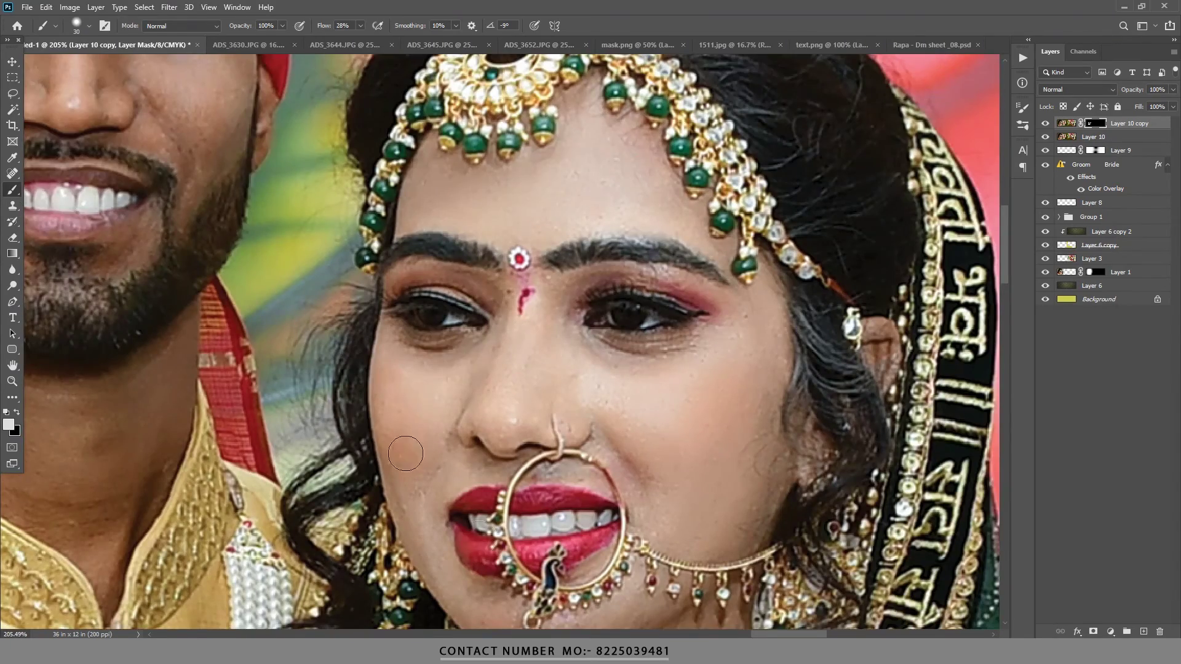
pyautogui.scroll(-3, 548, 207)
pyautogui.scroll(-3, 548, 207)
pyautogui.scroll(-3, 506, 350)
pyautogui.scroll(3, 505, 350)
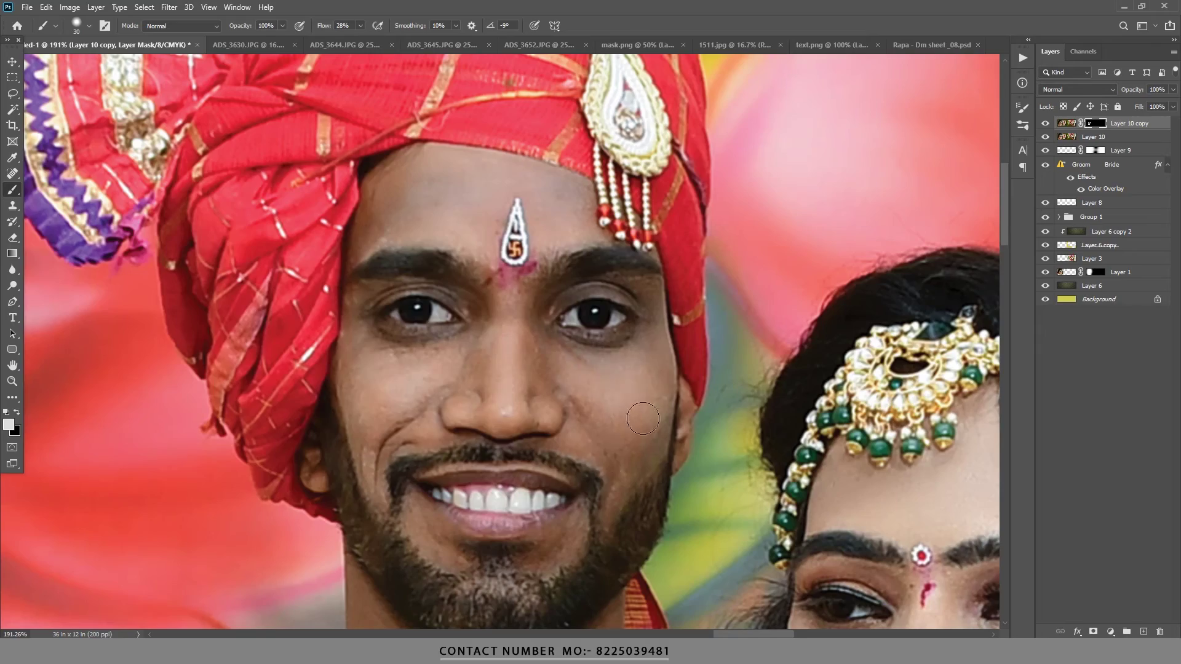
pyautogui.scroll(2, 414, 377)
pyautogui.scroll(-2, 422, 285)
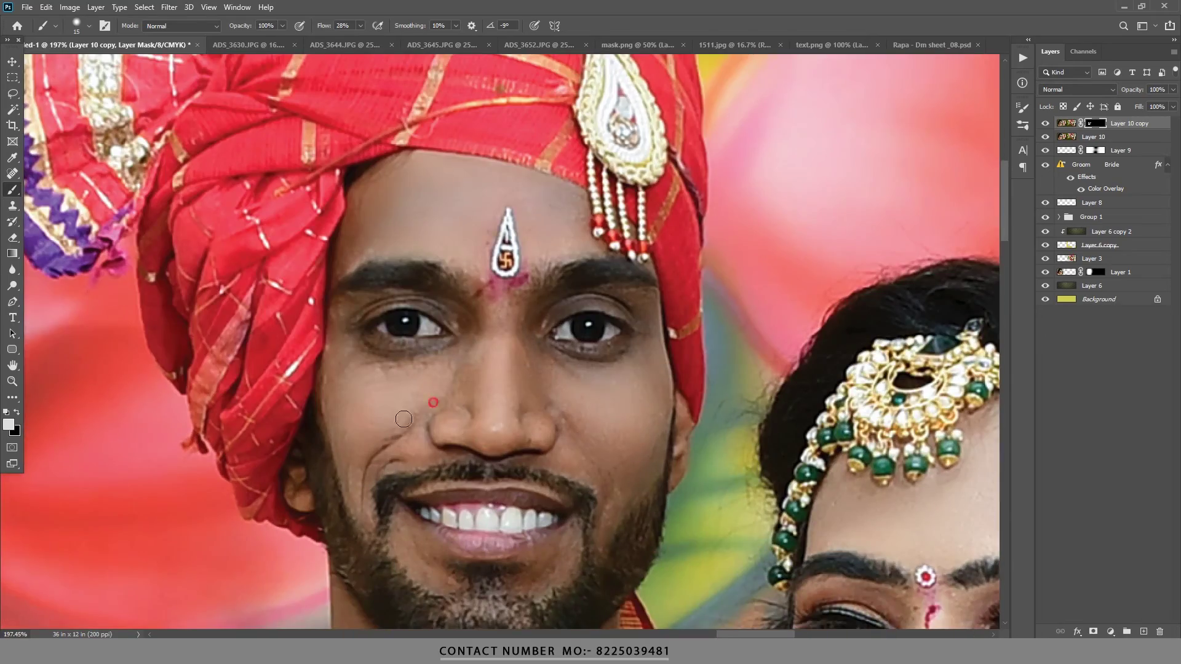
pyautogui.scroll(-5, 403, 419)
pyautogui.scroll(4, 369, 444)
pyautogui.press(']')
pyautogui.press(']')
pyautogui.scroll(-3, 383, 551)
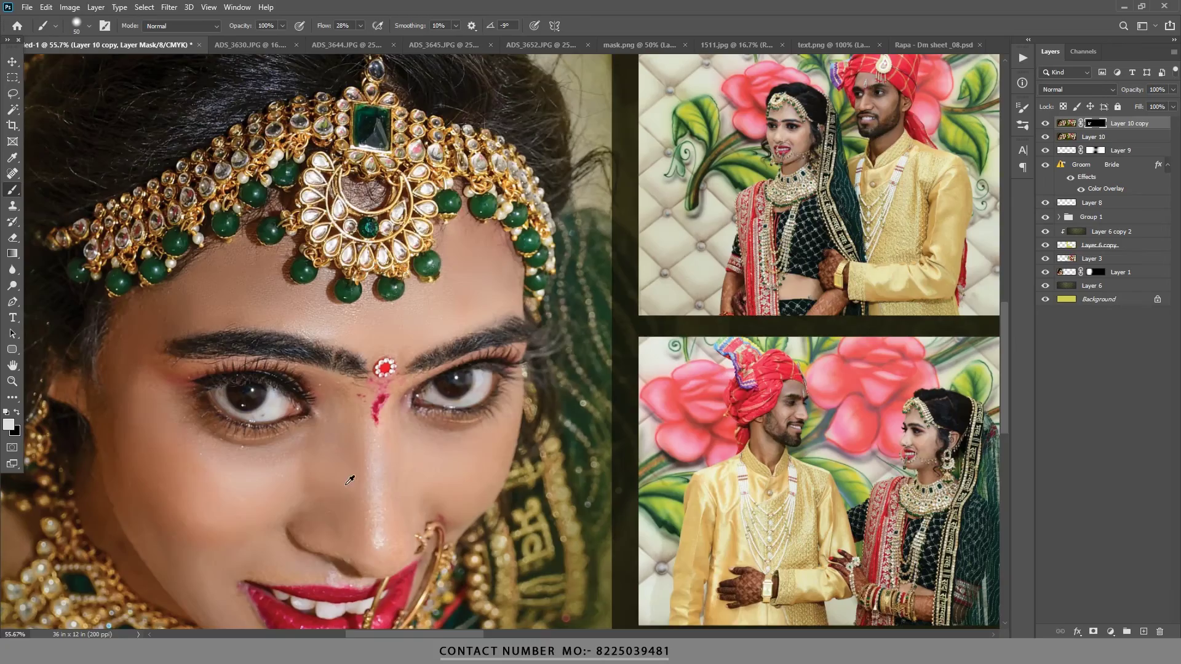
pyautogui.scroll(1, 372, 480)
pyautogui.scroll(2, 366, 431)
pyautogui.scroll(2, 356, 399)
pyautogui.scroll(-1, 357, 399)
pyautogui.press('[')
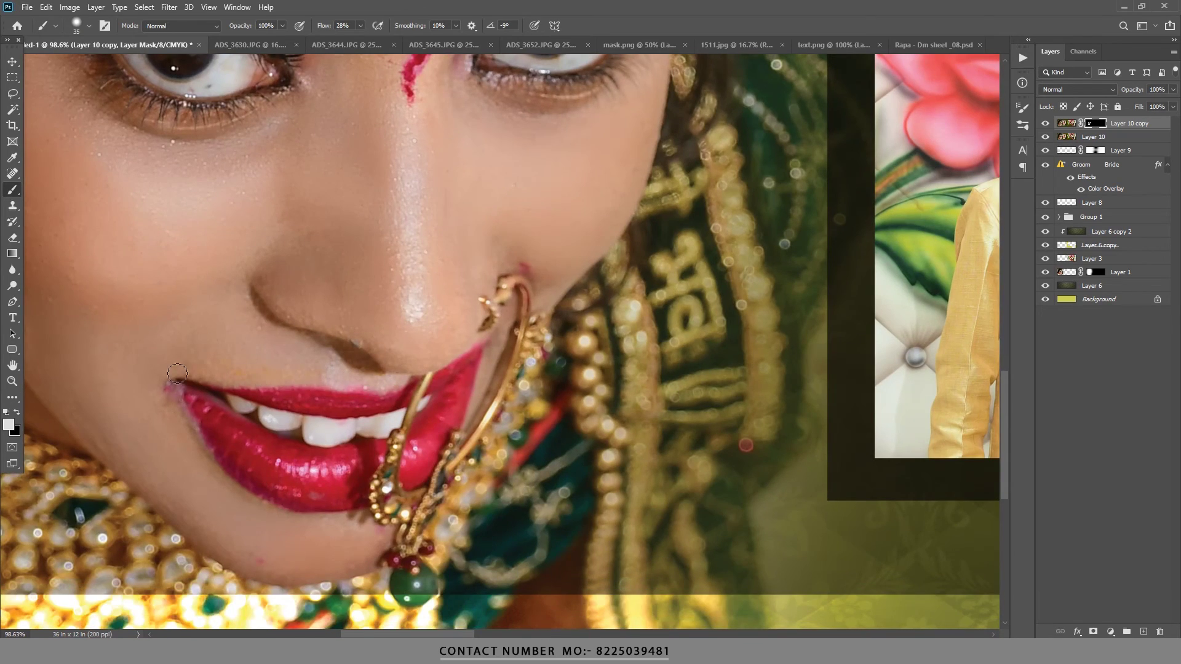
pyautogui.scroll(-3, 276, 492)
pyautogui.scroll(-2, 276, 492)
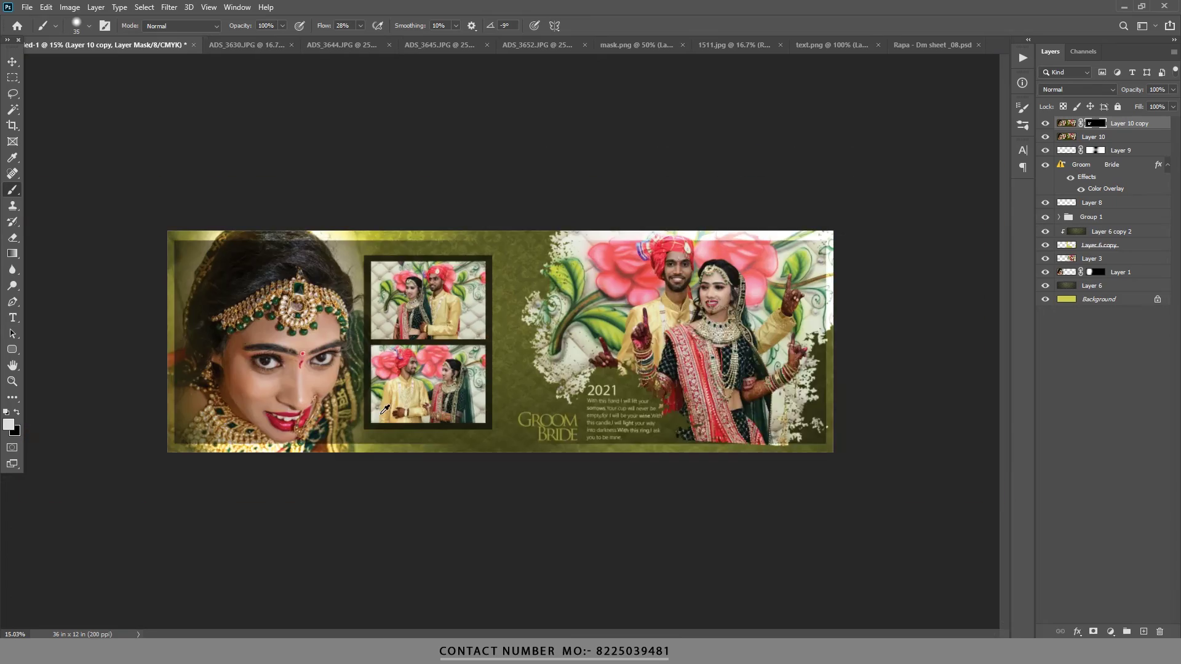
# Switch to the Move tool and merge Layer 10 into the smoothed copy with Ctrl+E.
pyautogui.click(12, 61)
pyautogui.hotkey('ctrl', '+')
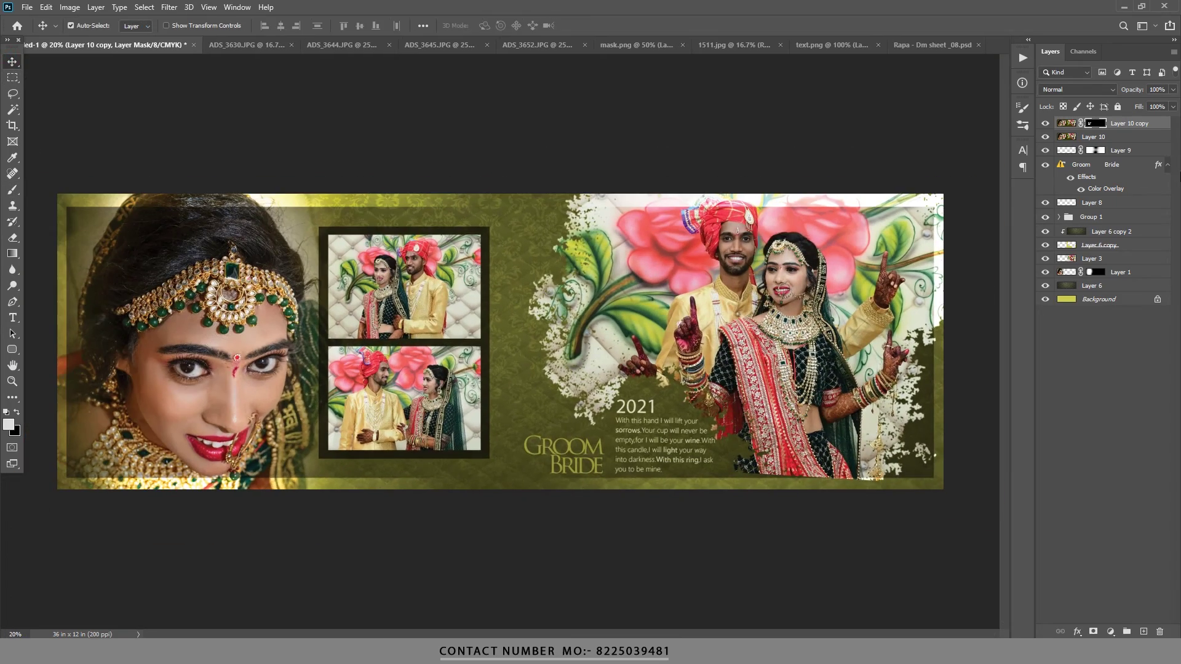
pyautogui.keyDown('shift'); pyautogui.click(1125, 139); pyautogui.keyUp('shift')
pyautogui.hotkey('ctrl', 'e')
pyautogui.scroll(3, 768, 169)
pyautogui.scroll(1, 773, 267)
pyautogui.scroll(-5, 772, 264)
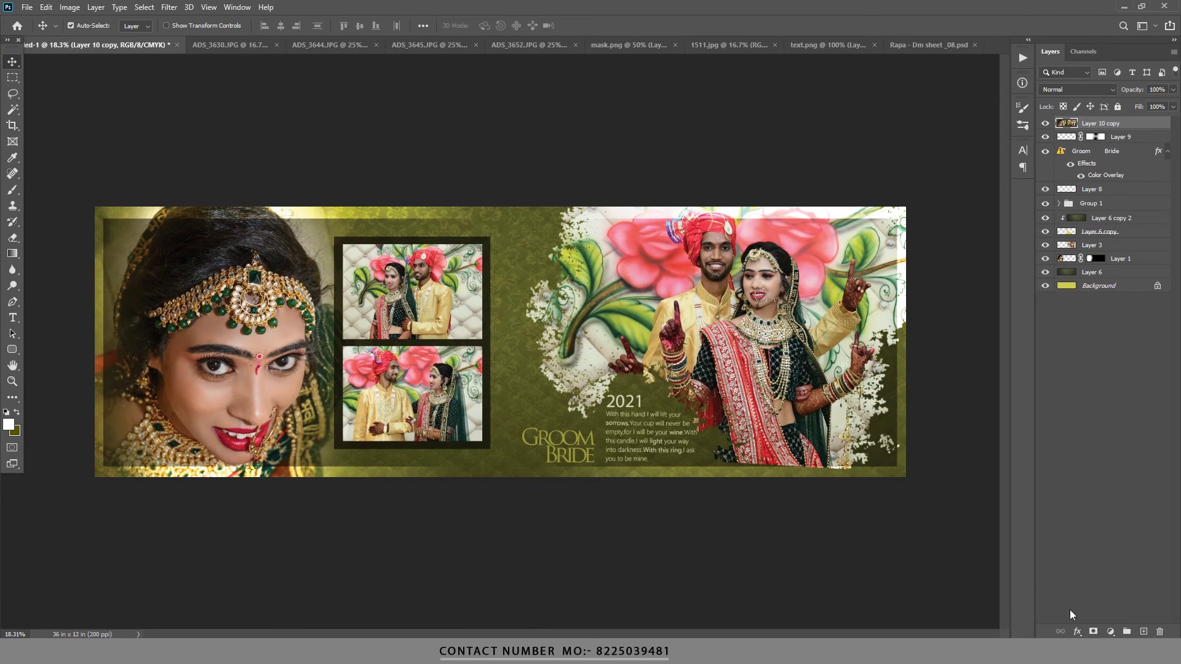
# Add a Levels adjustment with input black 11 and white 245, then compare before and after.
pyautogui.click(1110, 632)
pyautogui.click(1102, 469)
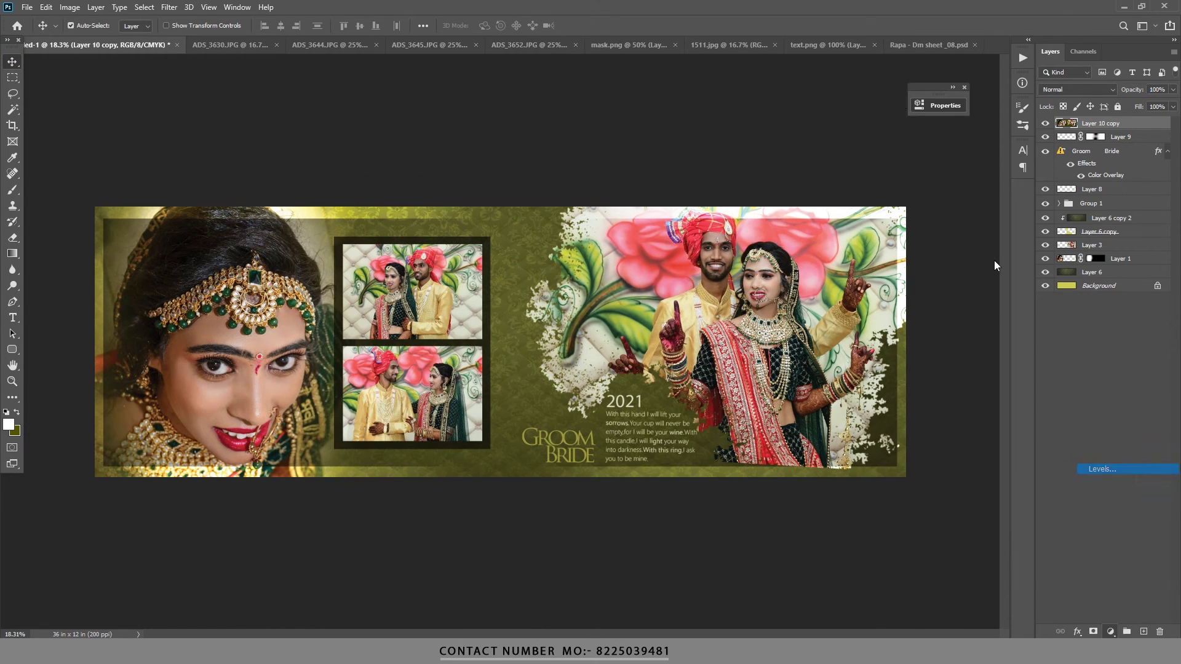
pyautogui.moveTo(727, 127); pyautogui.dragTo(989, 128)
pyautogui.moveTo(957, 250); pyautogui.dragTo(964, 250)
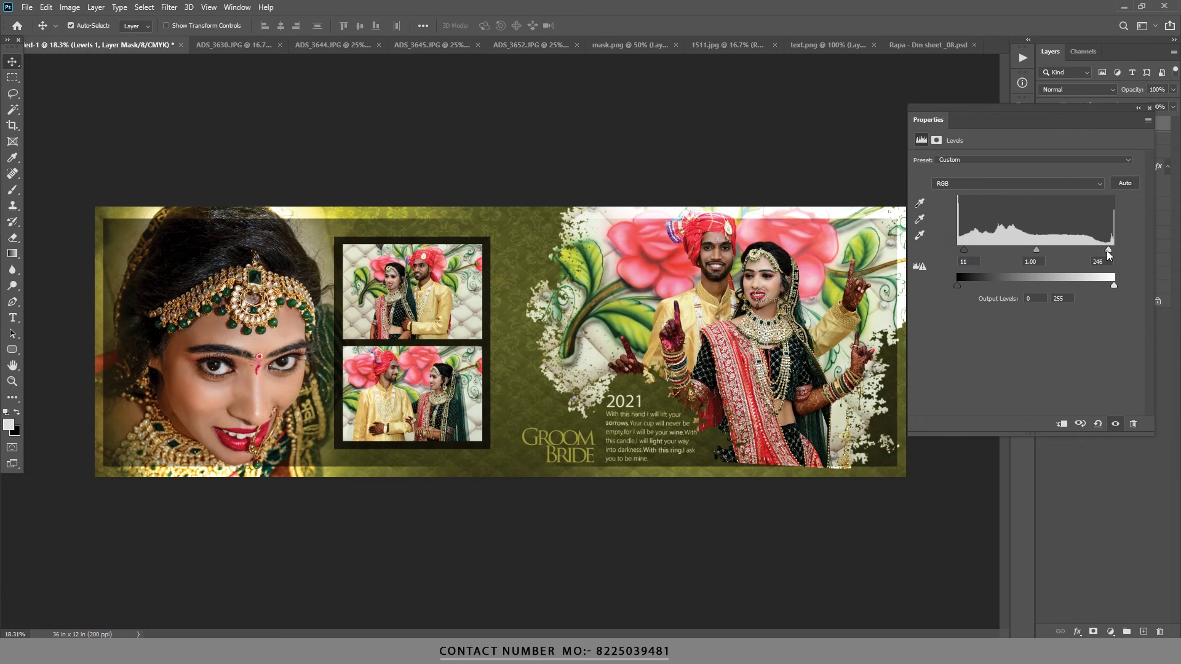
pyautogui.moveTo(1107, 252); pyautogui.dragTo(1110, 252)
pyautogui.click(1138, 107)
pyautogui.click(1044, 124)
pyautogui.click(1044, 124)
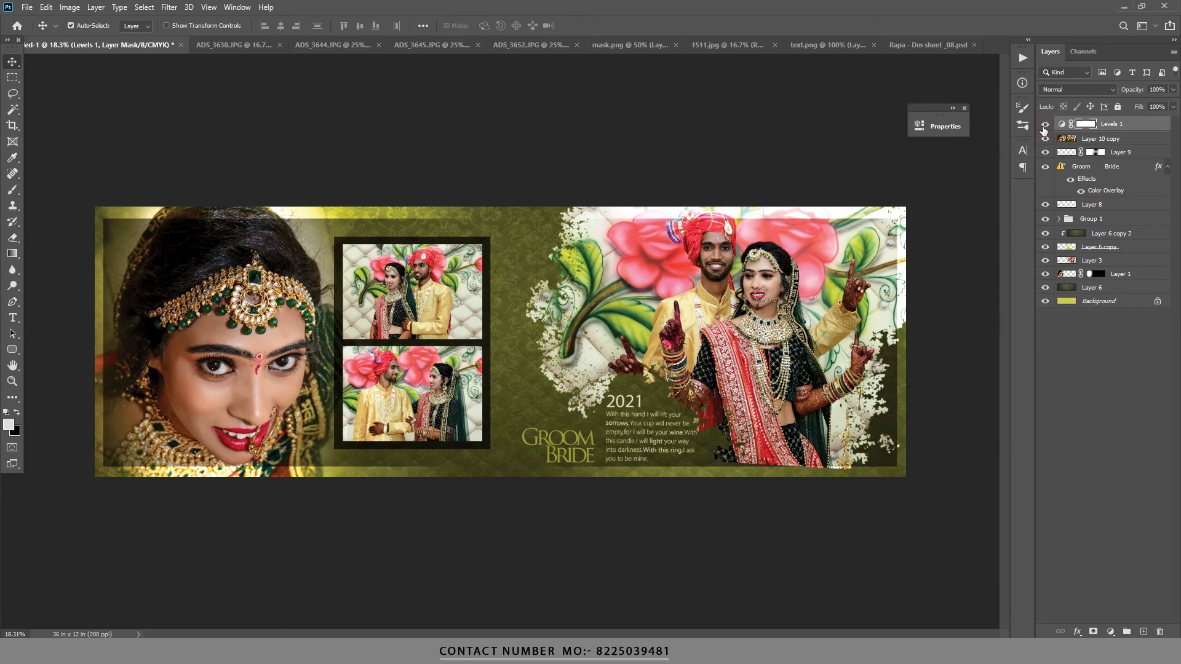
# Merge the Levels adjustment into the retouched layer.
pyautogui.rightClick(1087, 140)
pyautogui.click(967, 484)
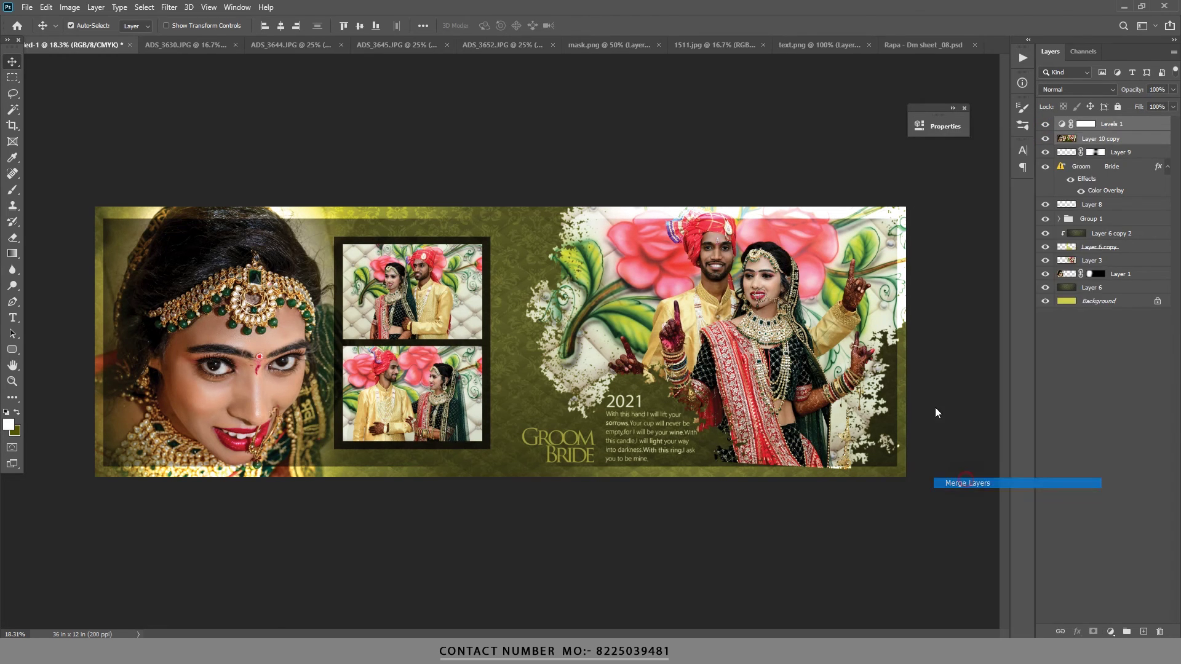
pyautogui.hotkey('ctrl', '+')
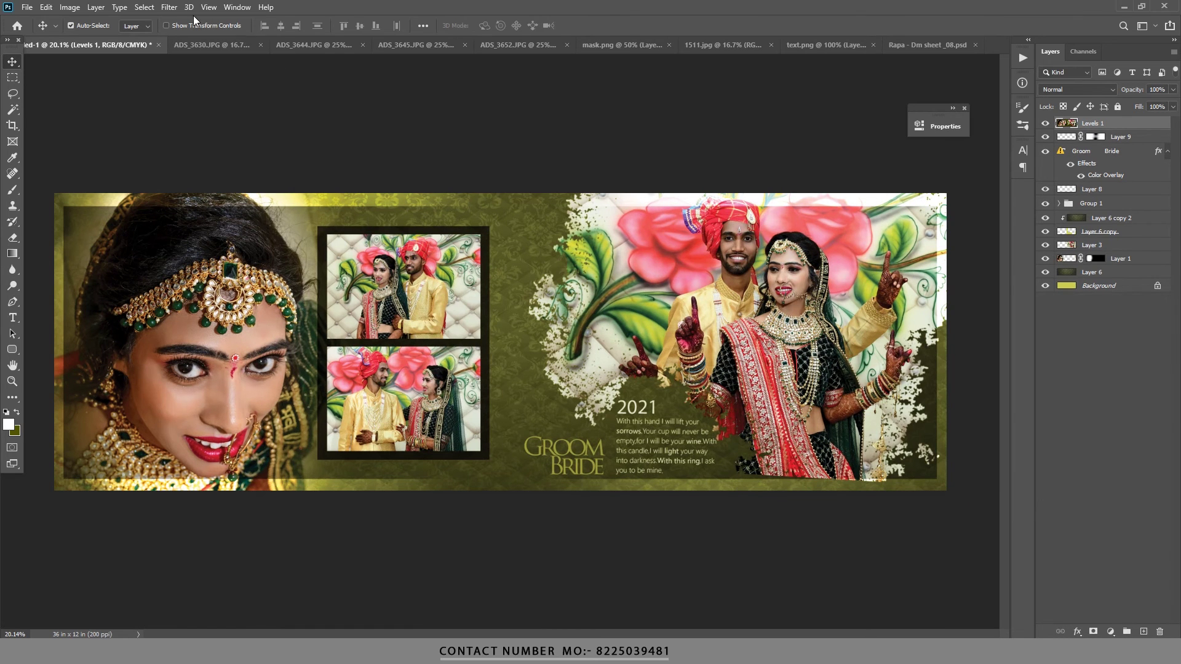
# In Camera Raw Filter, slightly reduce orange saturation and deepen Blacks to -6.
pyautogui.click(169, 7)
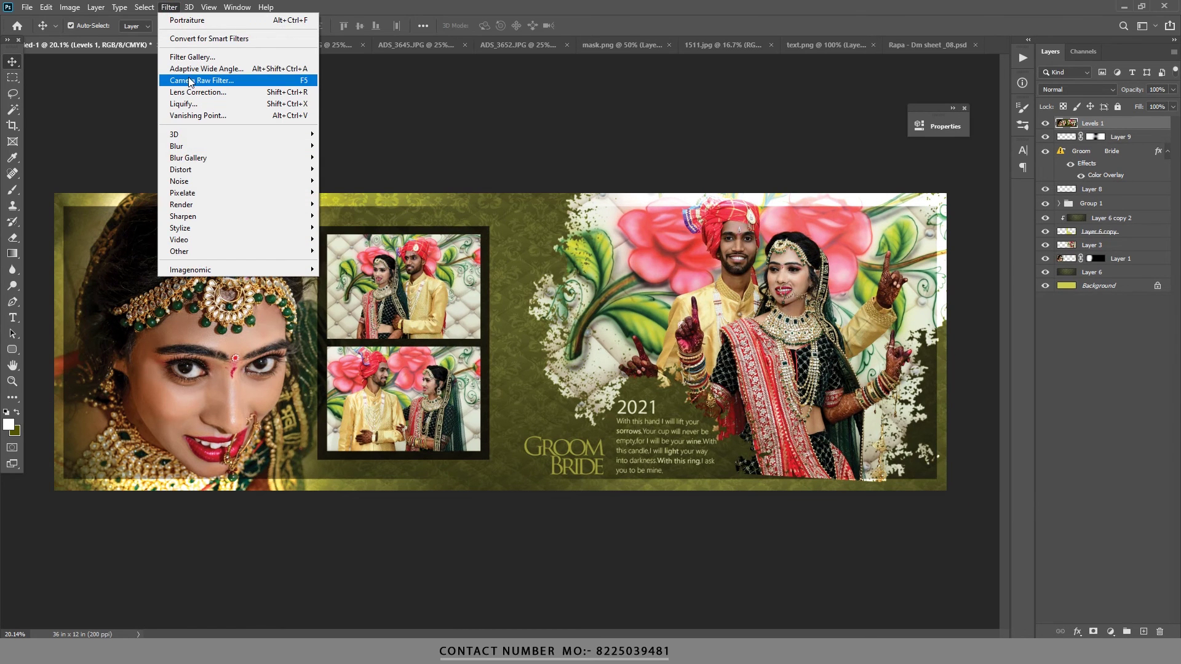
pyautogui.click(314, 80)
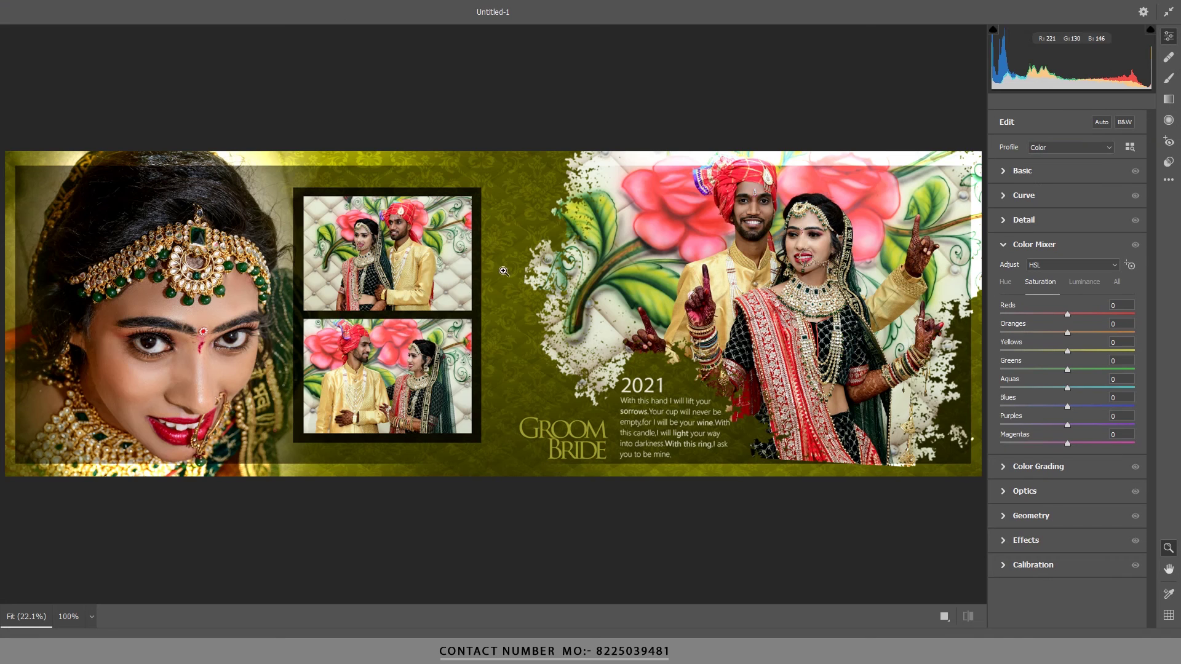
pyautogui.moveTo(1064, 332); pyautogui.dragTo(1072, 299)
pyautogui.click(1005, 246)
pyautogui.click(1004, 172)
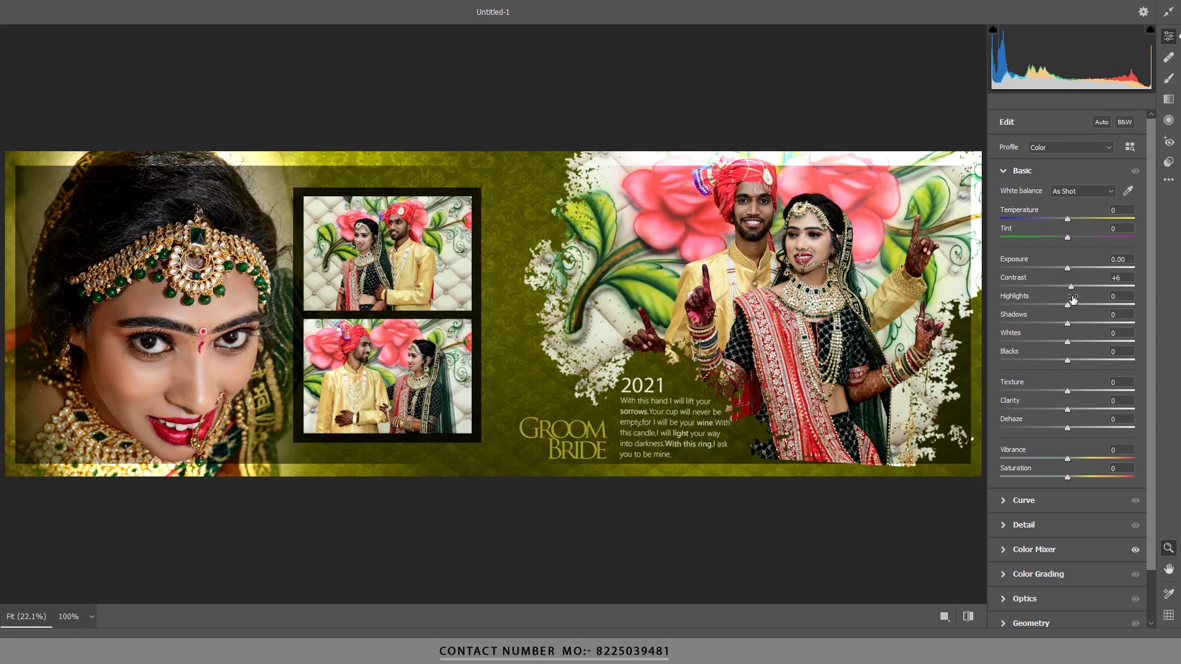
pyautogui.moveTo(1071, 353); pyautogui.dragTo(1067, 353)
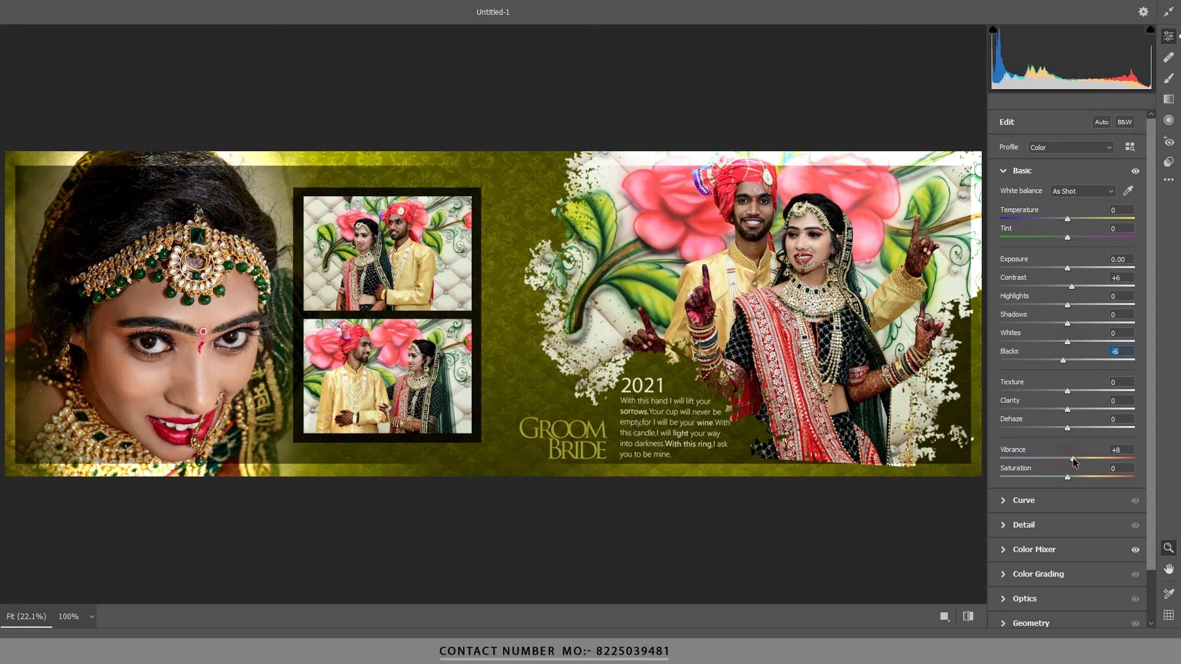
# Try a warm midtone tint, then reset it and the colour mixer before applying Camera Raw.
pyautogui.click(1006, 557)
pyautogui.click(1009, 468)
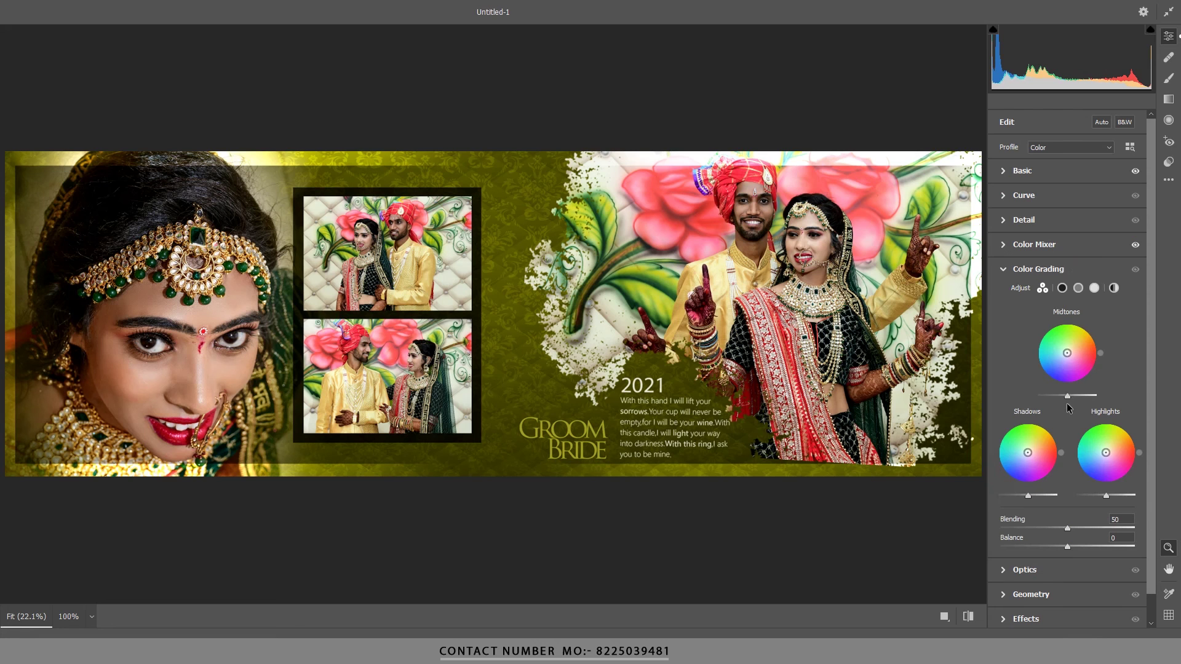
pyautogui.moveTo(1070, 354)
pyautogui.mouseDown()
pyautogui.moveTo(1084, 336)
pyautogui.moveTo(1078, 359)
pyautogui.mouseUp()
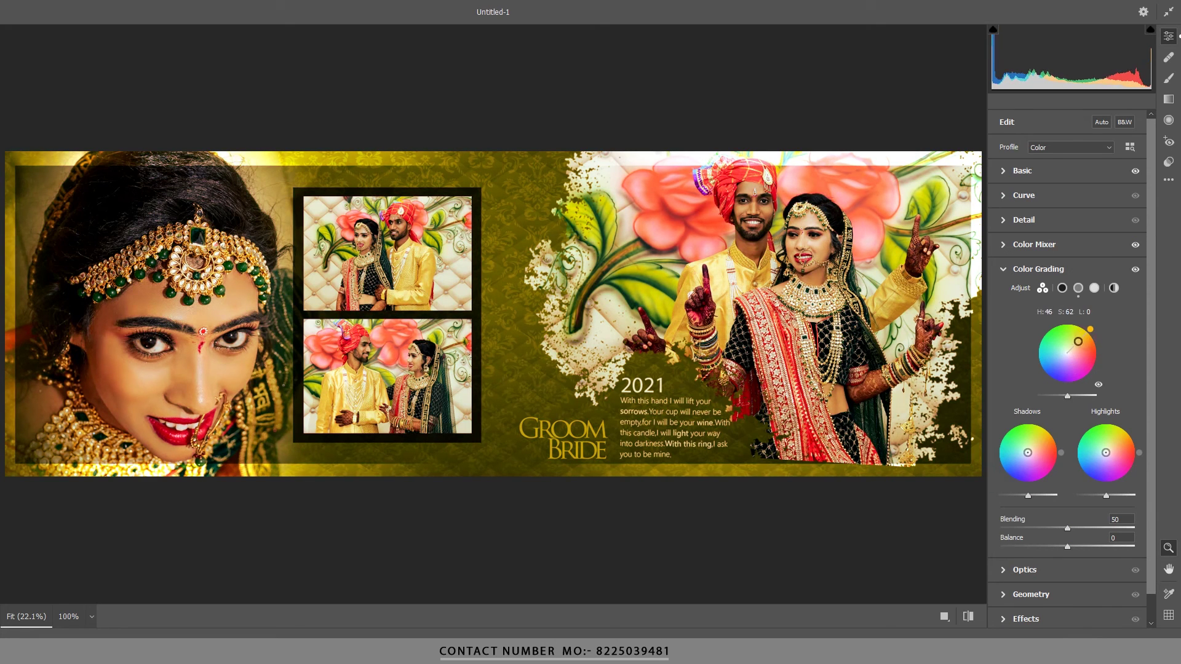
pyautogui.doubleClick(1075, 362)
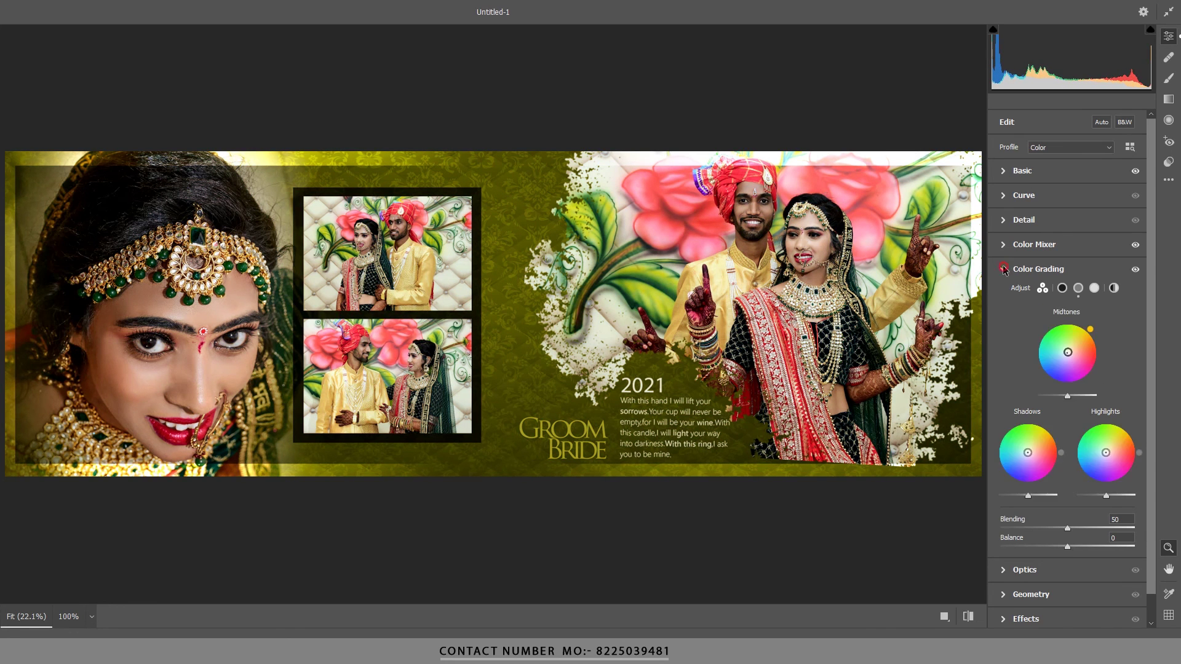
pyautogui.click(1004, 245)
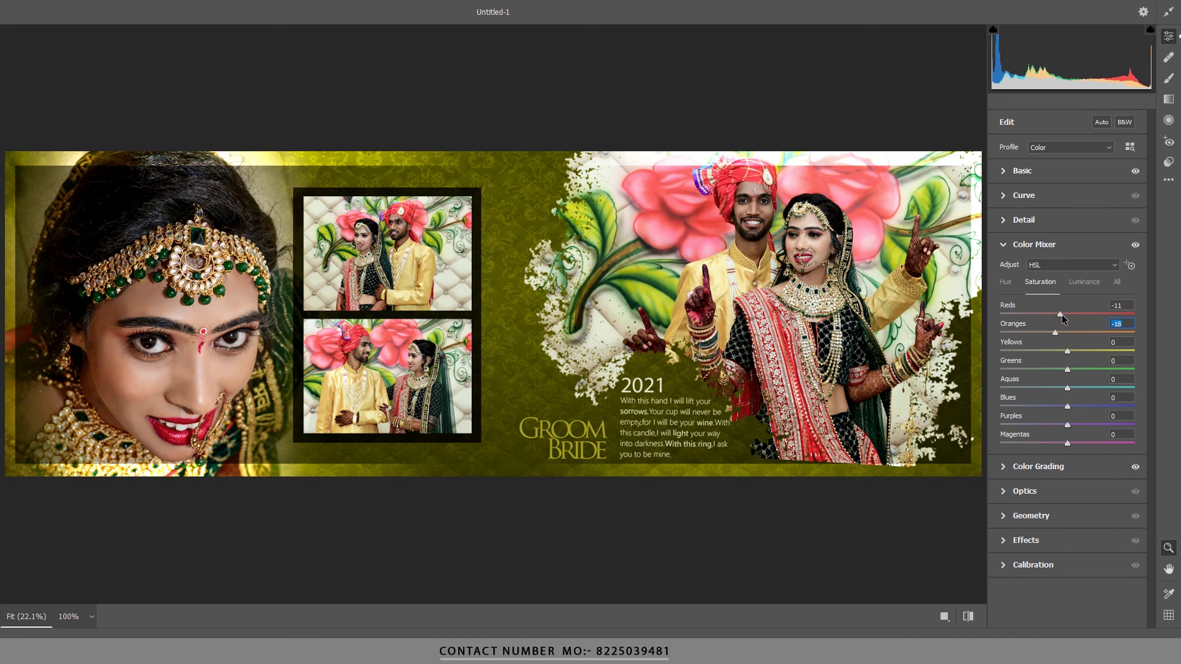
pyautogui.click(968, 616)
pyautogui.press('Return')
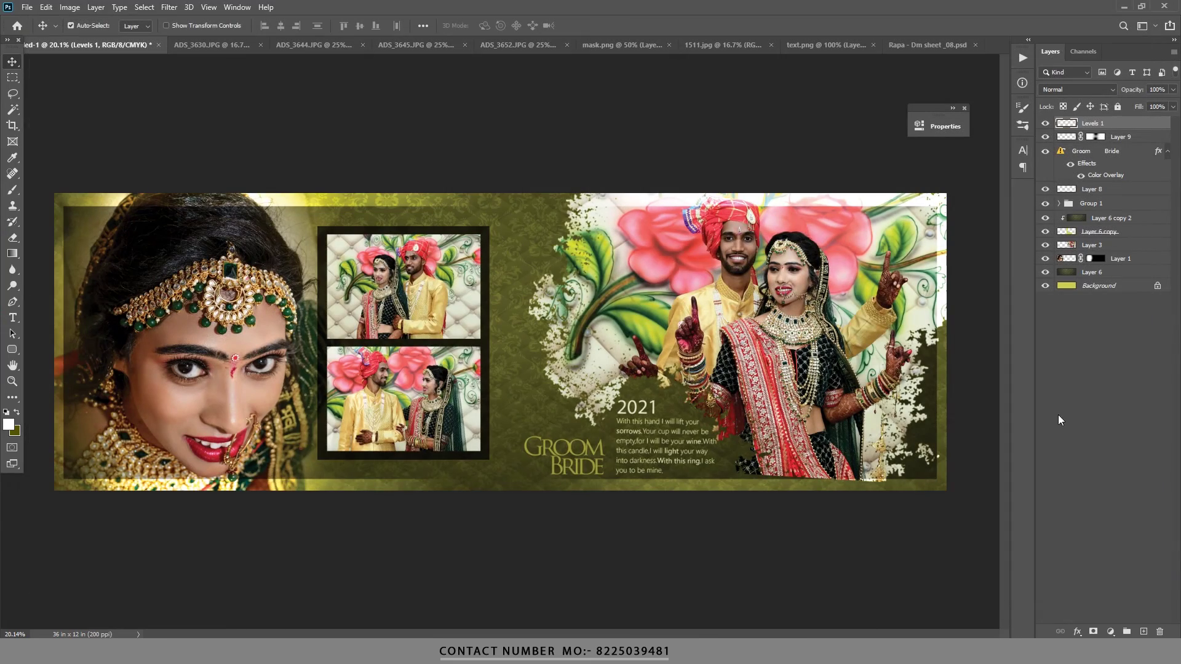
# Zoom in on the large couple photo and set the Lasso Tool feather to 20 px.
pyautogui.click(963, 108)
pyautogui.scroll(5, 464, 271)
pyautogui.moveTo(442, 307); pyautogui.dragTo(280, 402)
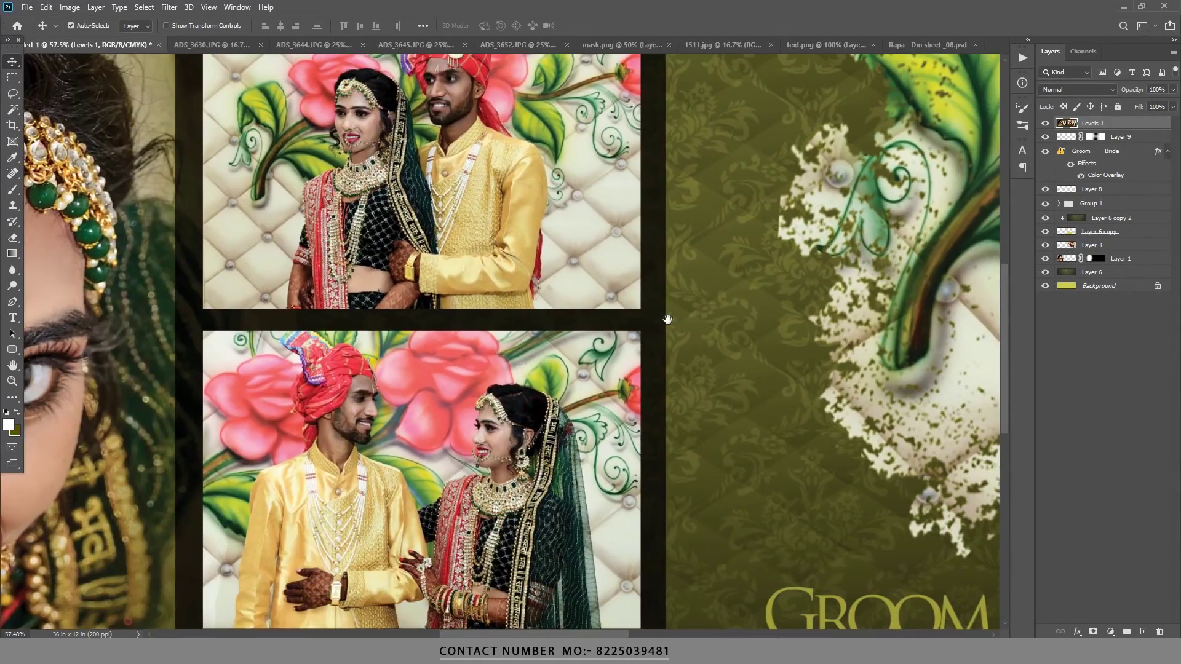
pyautogui.scroll(6, 652, 240)
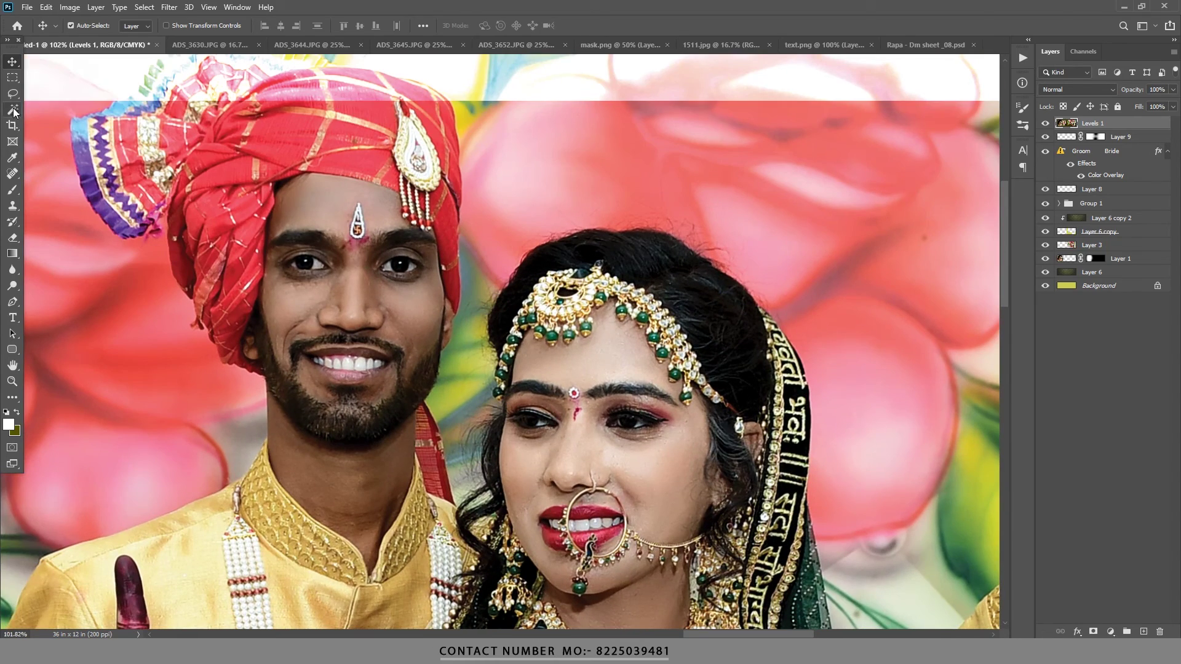
pyautogui.click(12, 93)
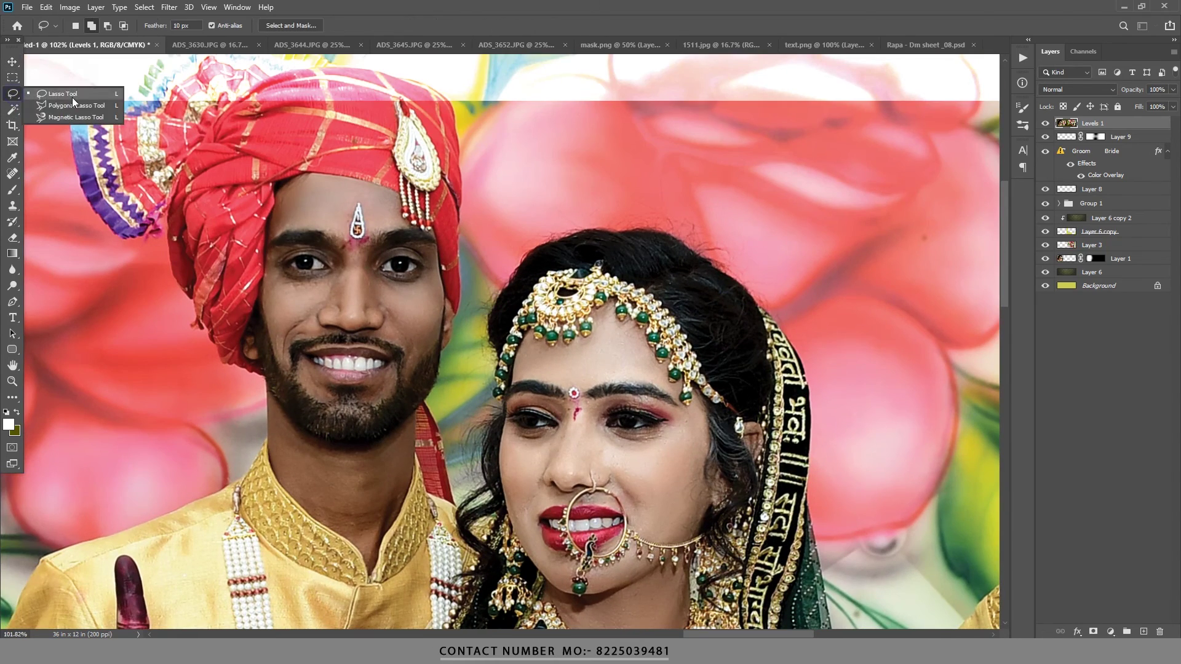
pyautogui.write('20')
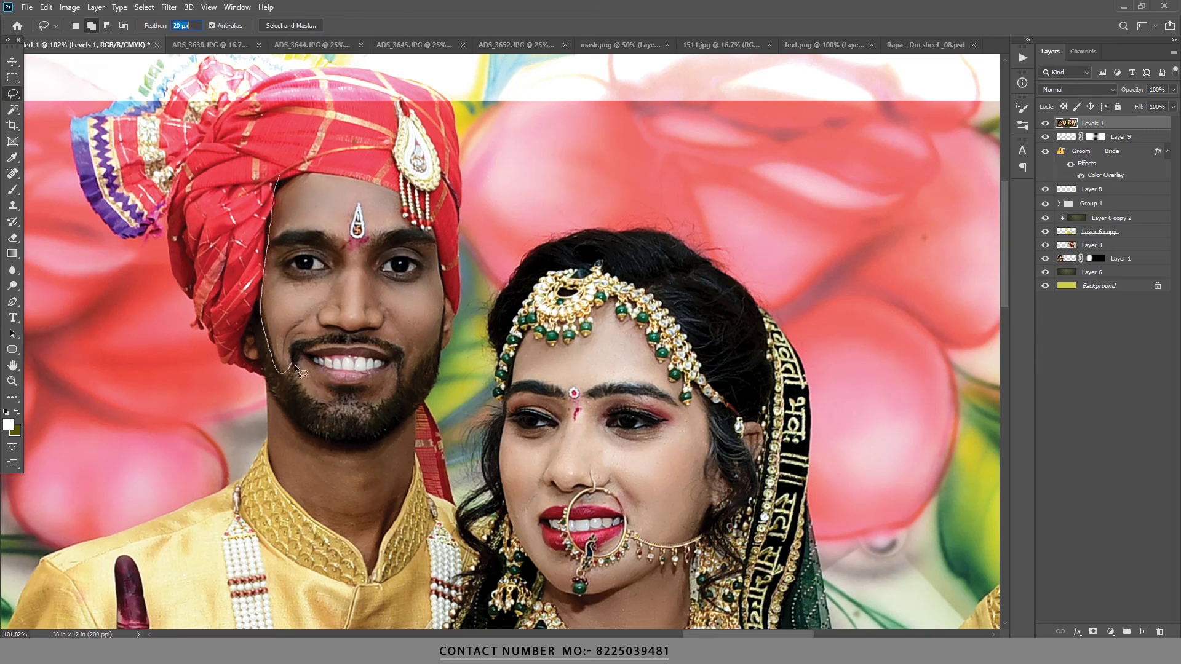
# Lasso around the groom's face, then zoom back out to the full spread.
pyautogui.scroll(-3, 317, 178)
pyautogui.moveTo(253, 300); pyautogui.dragTo(315, 356)
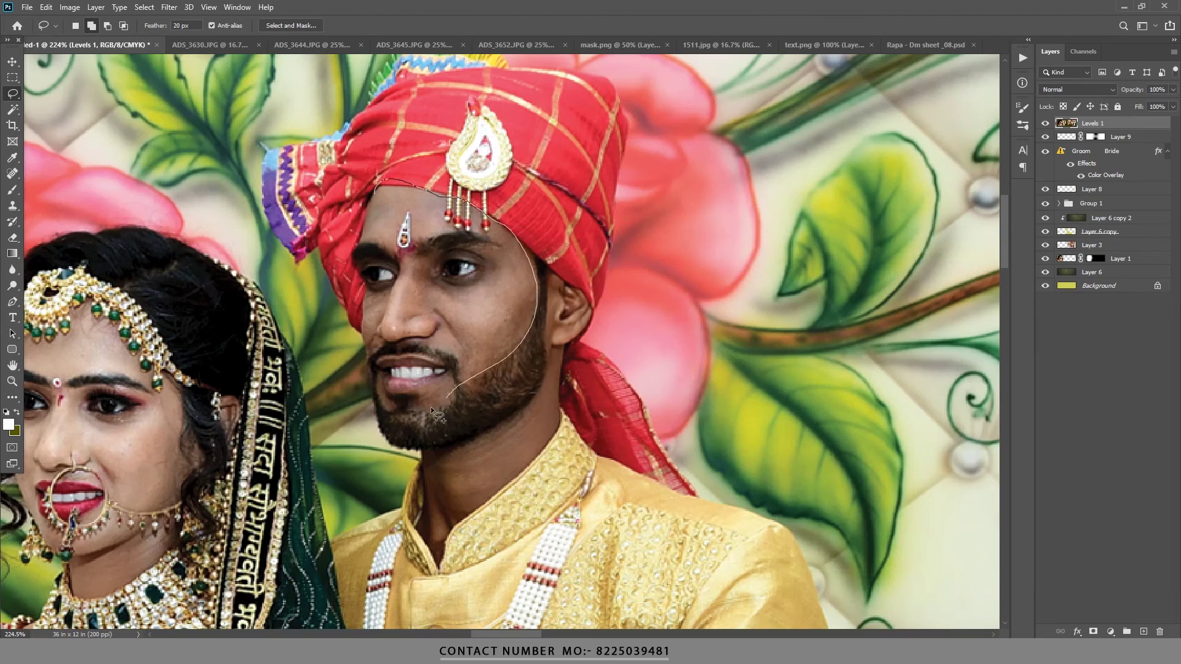
pyautogui.moveTo(374, 186); pyautogui.dragTo(377, 187)
pyautogui.scroll(-2, 498, 203)
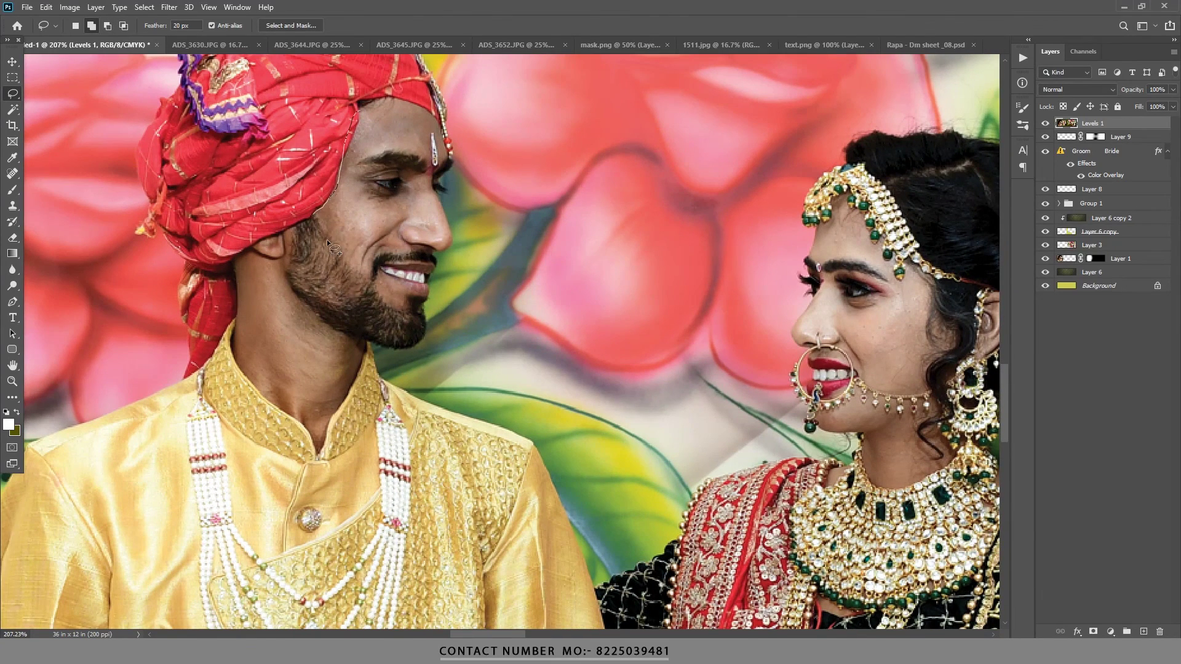
pyautogui.moveTo(403, 102); pyautogui.dragTo(342, 227)
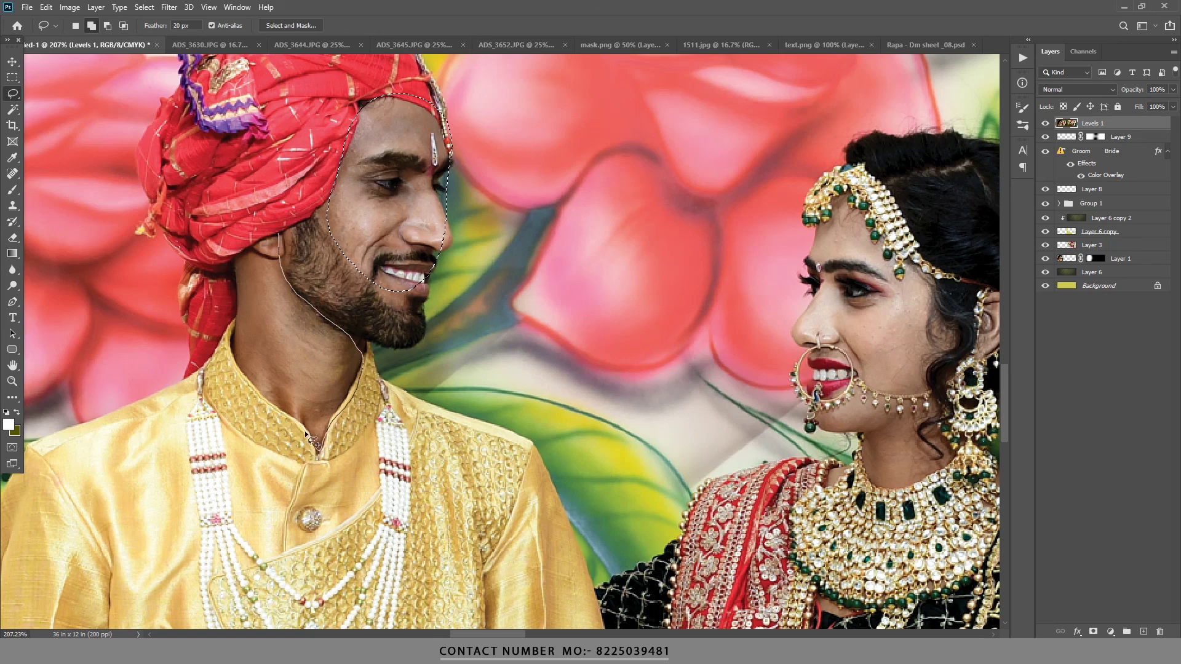
pyautogui.scroll(-5, 376, 210)
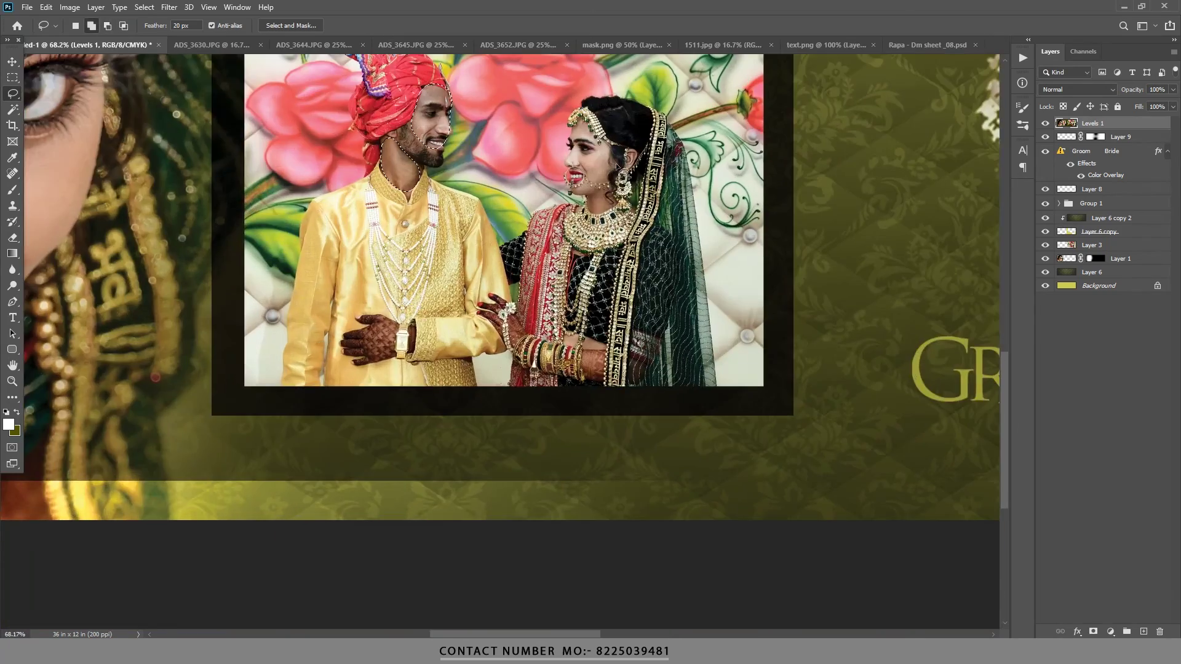
pyautogui.moveTo(424, 203); pyautogui.dragTo(597, 289)
pyautogui.scroll(-5, 598, 290)
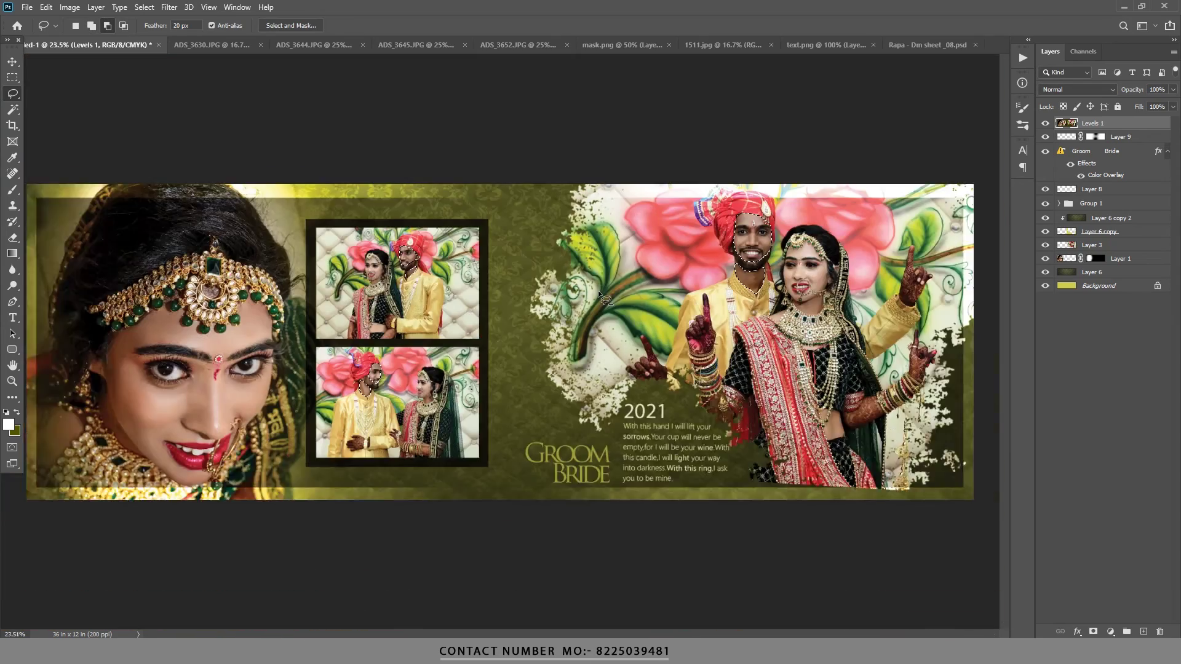
pyautogui.scroll(-2, 598, 290)
# Add a Curves adjustment raising the midpoint to input 136, output 162 on the groom's face.
pyautogui.click(1110, 632)
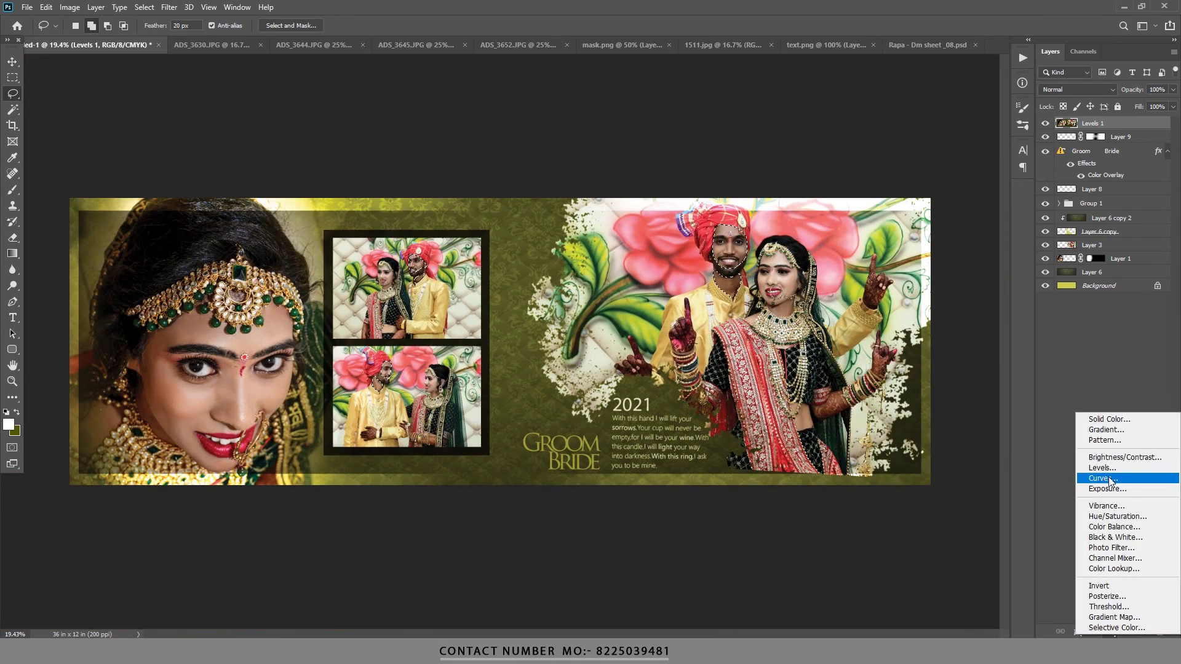
pyautogui.click(1110, 479)
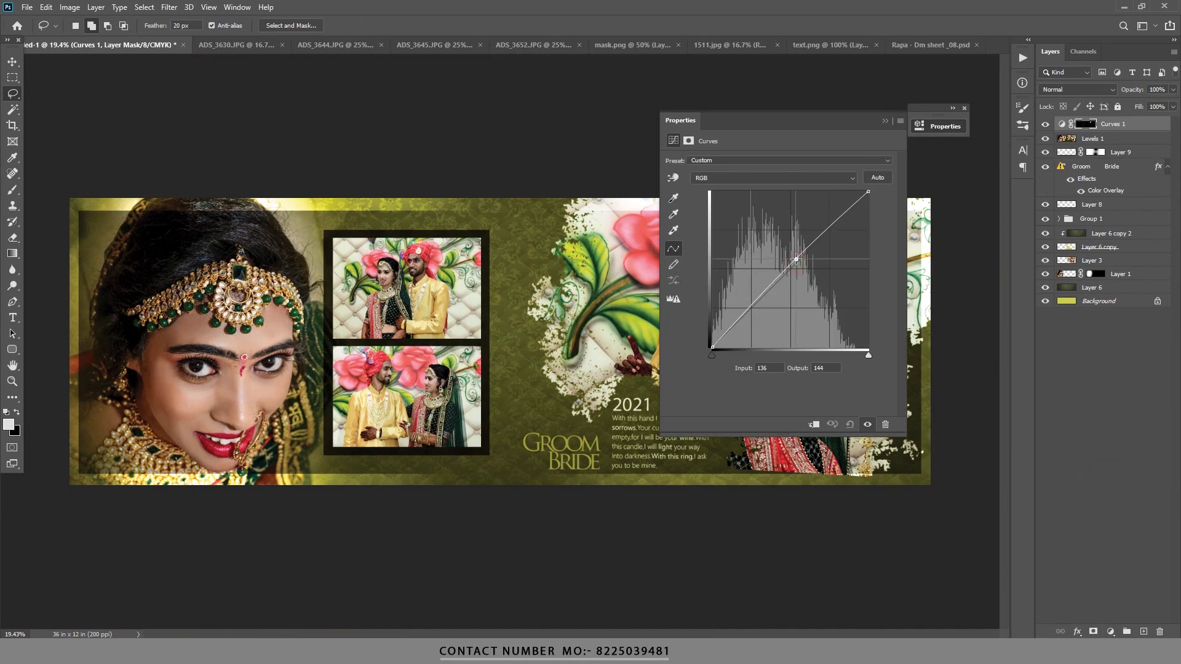
pyautogui.scroll(3, 419, 240)
pyautogui.moveTo(694, 116); pyautogui.dragTo(442, 115)
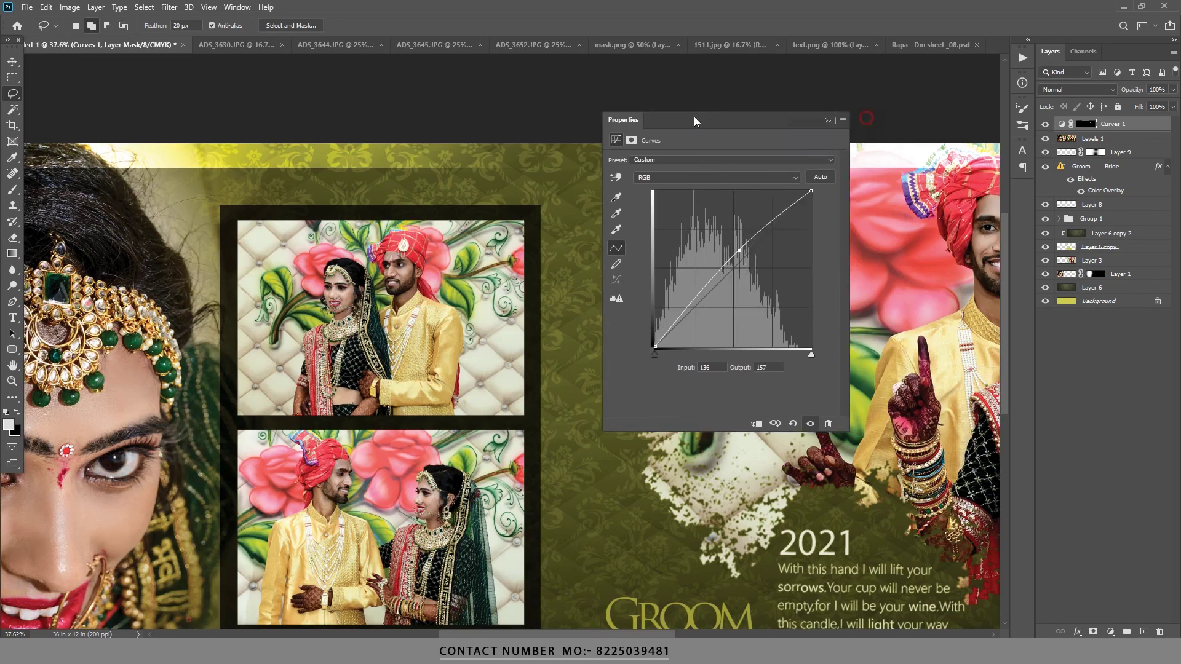
pyautogui.moveTo(910, 258); pyautogui.dragTo(719, 297)
pyautogui.scroll(3, 720, 297)
pyautogui.moveTo(467, 109); pyautogui.dragTo(887, 119)
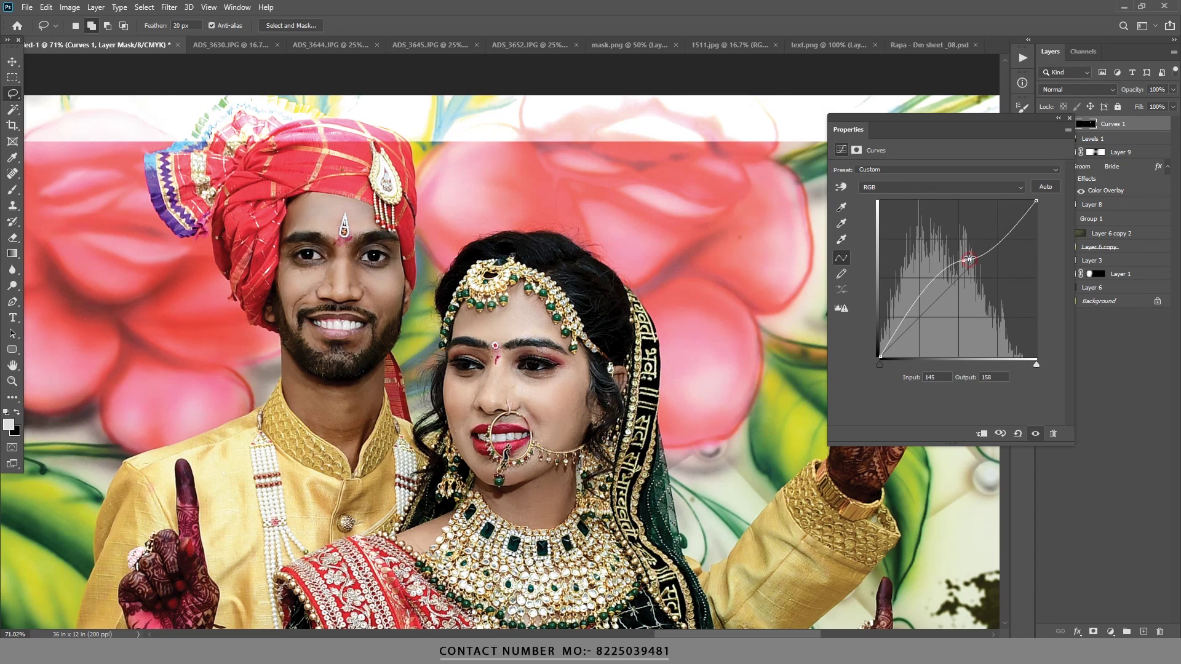
pyautogui.moveTo(969, 259); pyautogui.dragTo(969, 256)
# Toggle Curves 1 off and on to compare the groom's face brightening.
pyautogui.click(1058, 124)
pyautogui.scroll(-3, 796, 182)
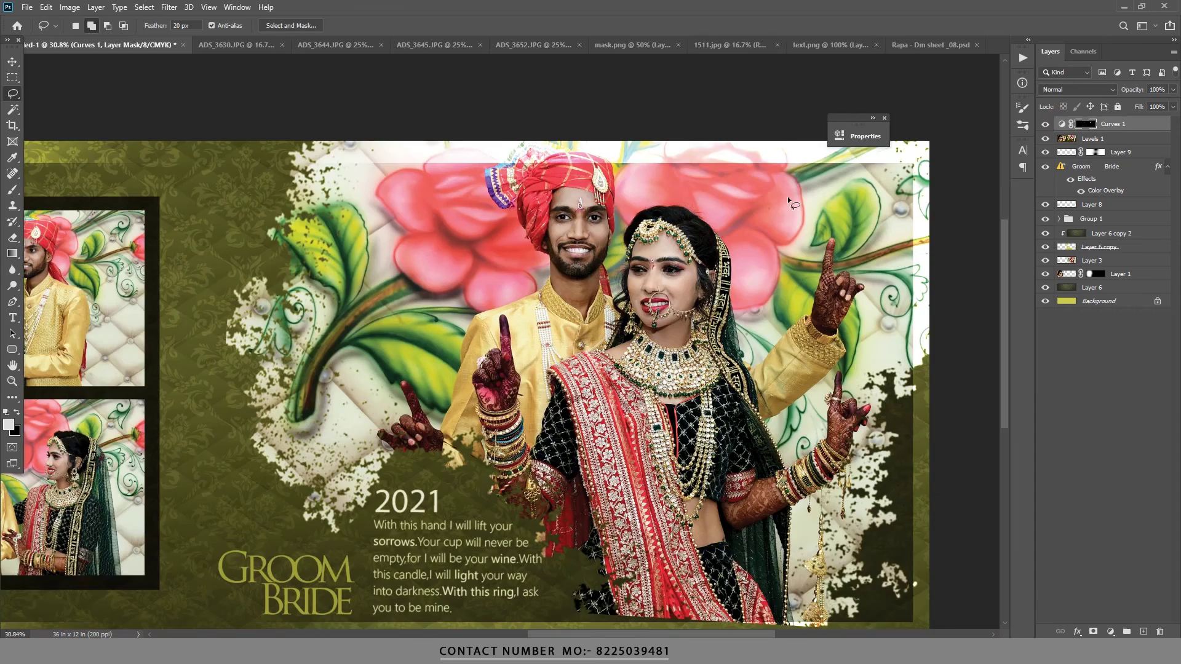
pyautogui.scroll(-3, 787, 197)
pyautogui.click(885, 118)
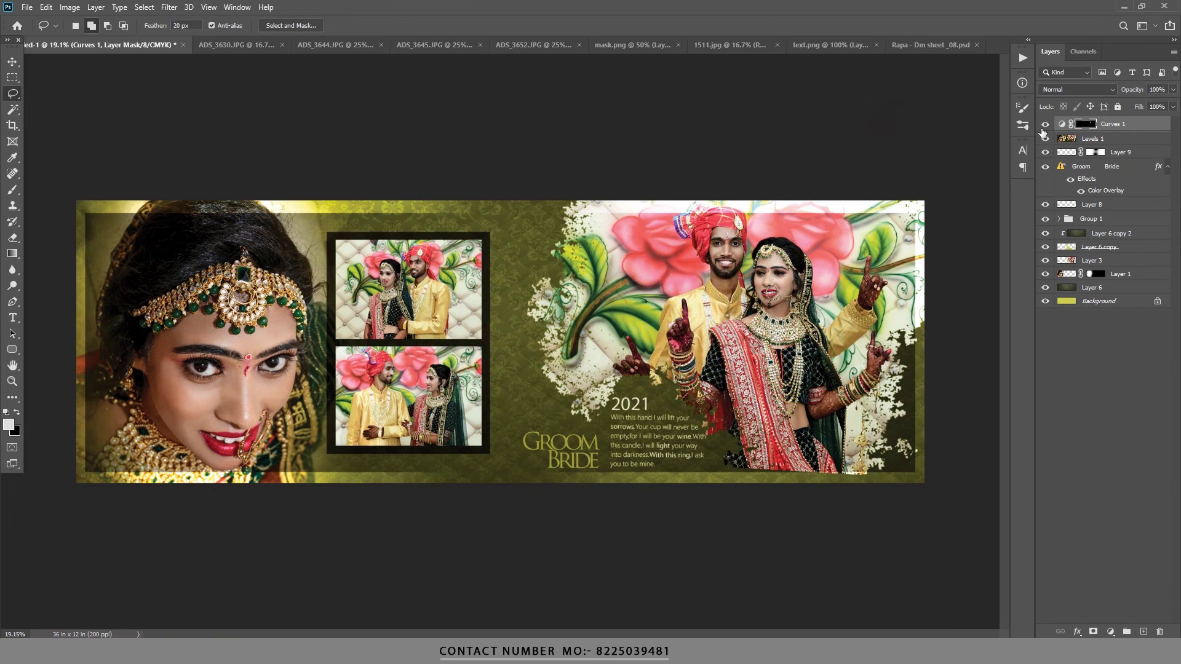
pyautogui.click(1044, 125)
# Merge Curves 1 with Levels 1 and fit the whole spread on screen.
pyautogui.rightClick(1063, 138)
pyautogui.press('Escape')
pyautogui.keyDown('ctrl'); pyautogui.click(1107, 138); pyautogui.keyUp('ctrl')
pyautogui.rightClick(1107, 138)
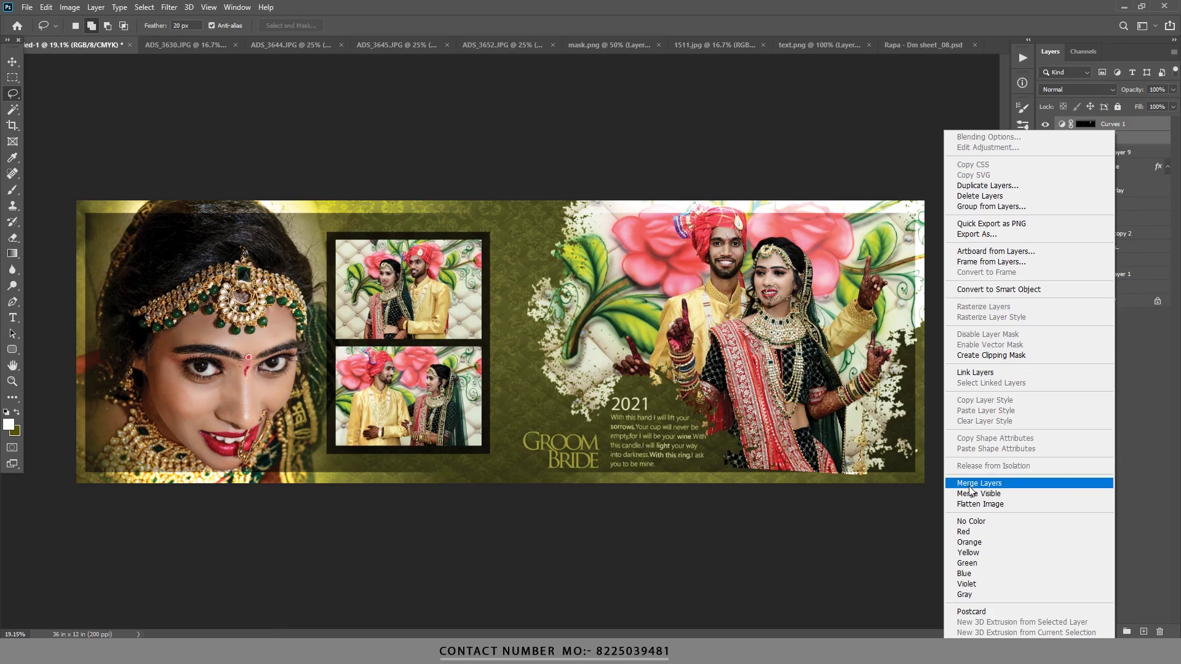
pyautogui.click(971, 484)
pyautogui.hotkey('ctrl', '0')
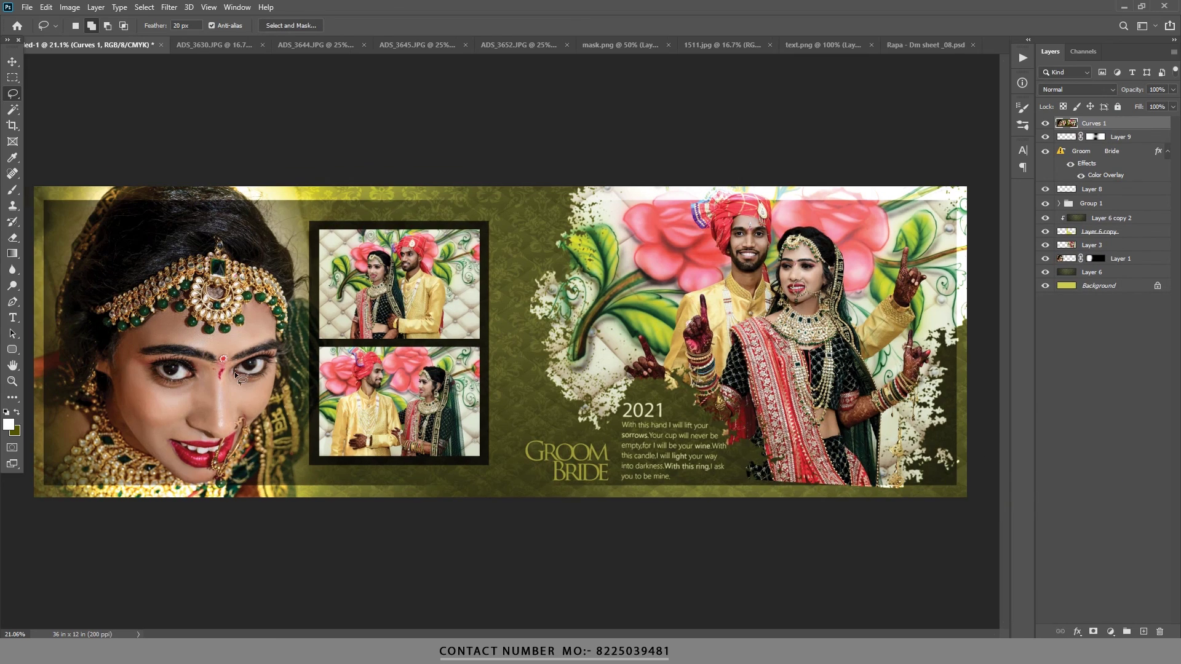
pyautogui.keyDown('alt'); pyautogui.scroll(-2, 637, 334); pyautogui.keyUp('alt')
pyautogui.hotkey('ctrl', '0')
pyautogui.keyDown('alt'); pyautogui.scroll(-3, 638, 334); pyautogui.keyUp('alt')
pyautogui.keyDown('alt'); pyautogui.scroll(-2, 638, 334); pyautogui.keyUp('alt')
pyautogui.keyDown('alt'); pyautogui.scroll(5, 638, 334); pyautogui.keyUp('alt')
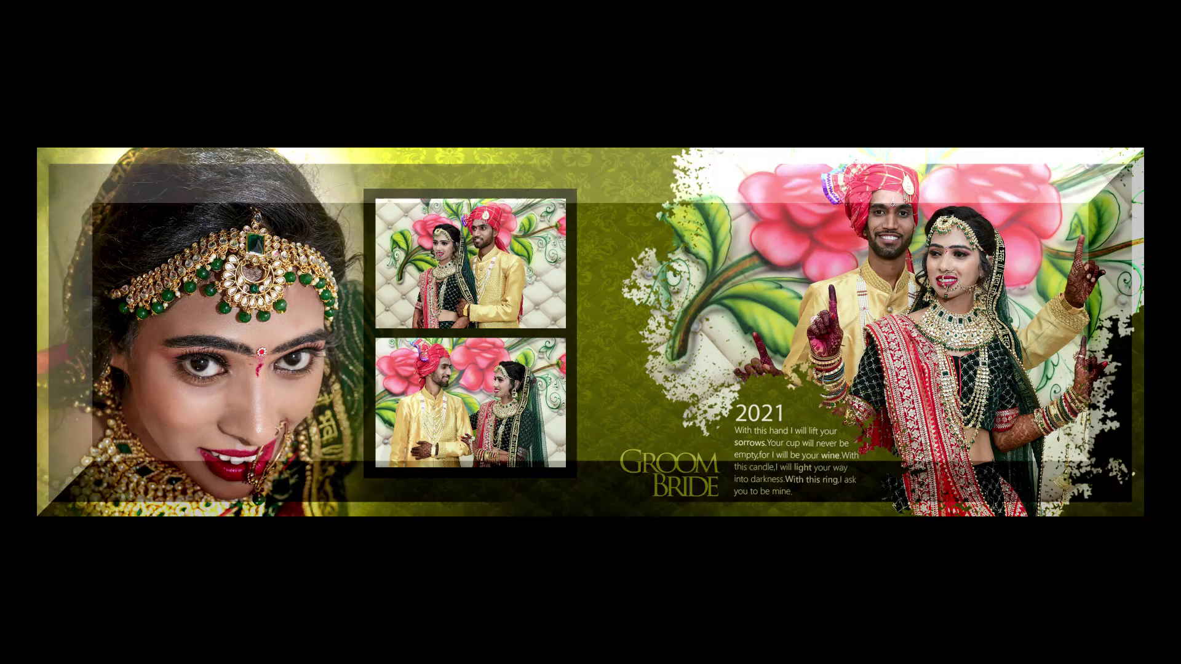